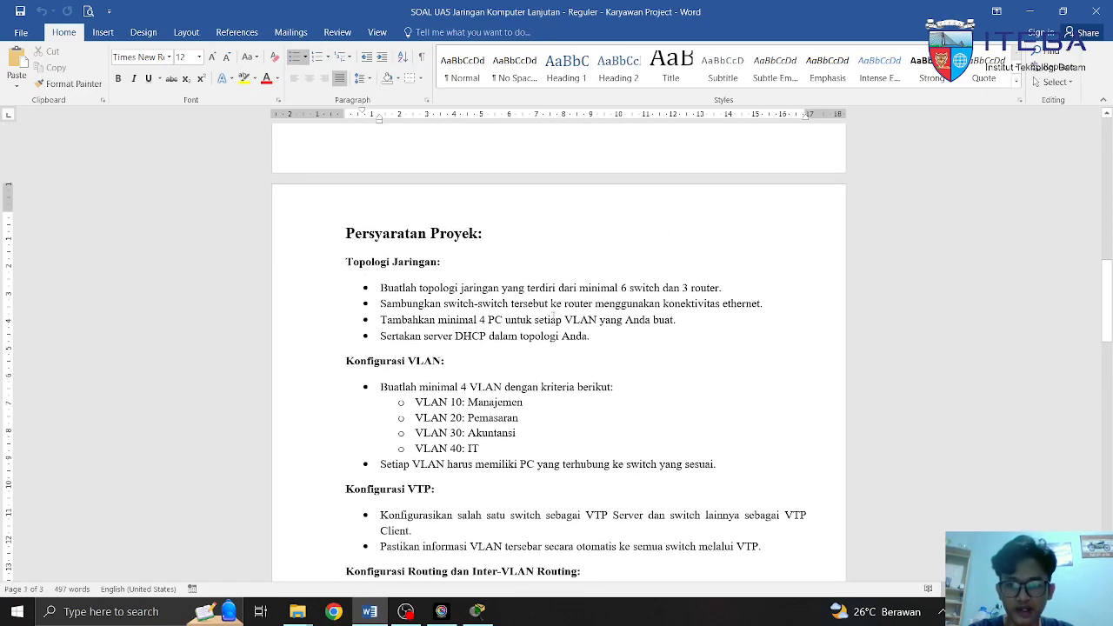
Highlight the switch-to-router, four-PCs-per-VLAN and DHCP server requirements in the exam document
scroll(553, 319, down, 3)
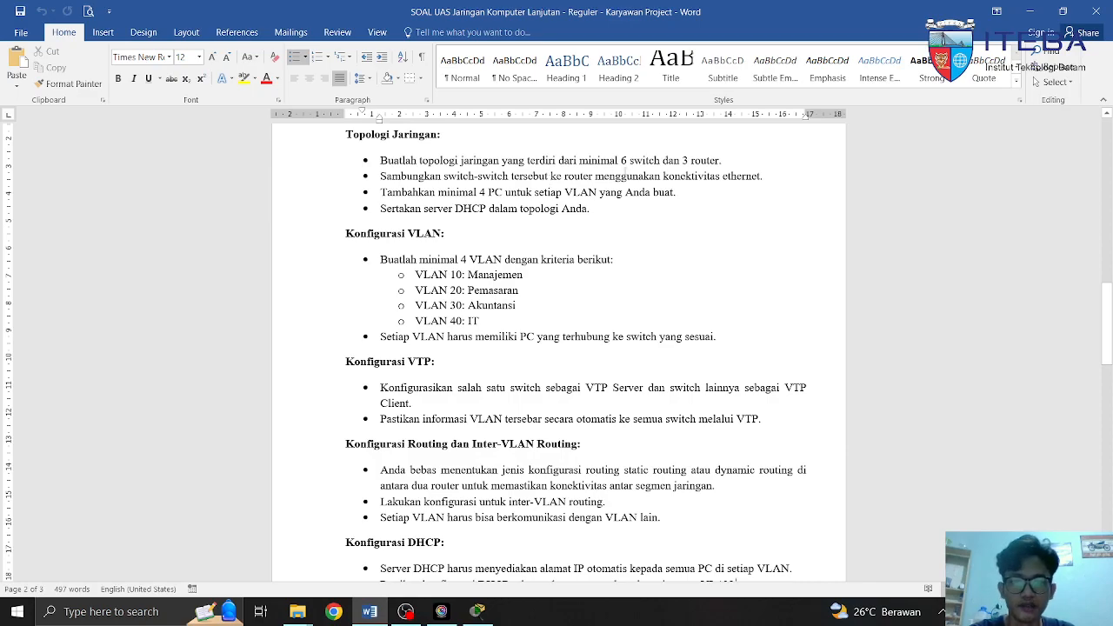
drag(721, 161, 756, 184)
click(381, 207)
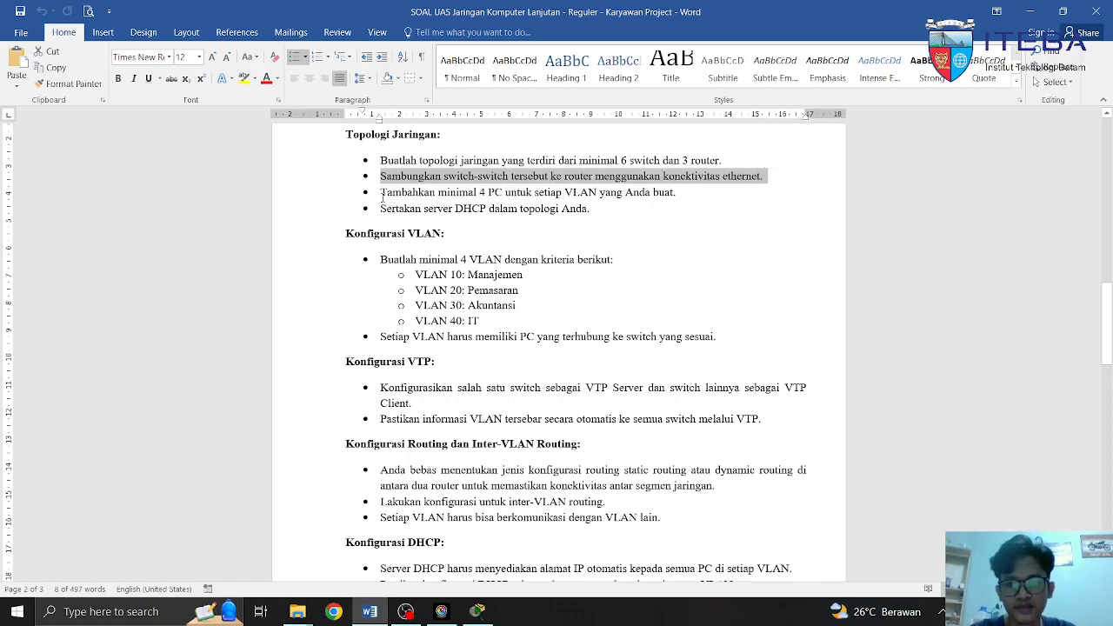
drag(379, 192, 665, 204)
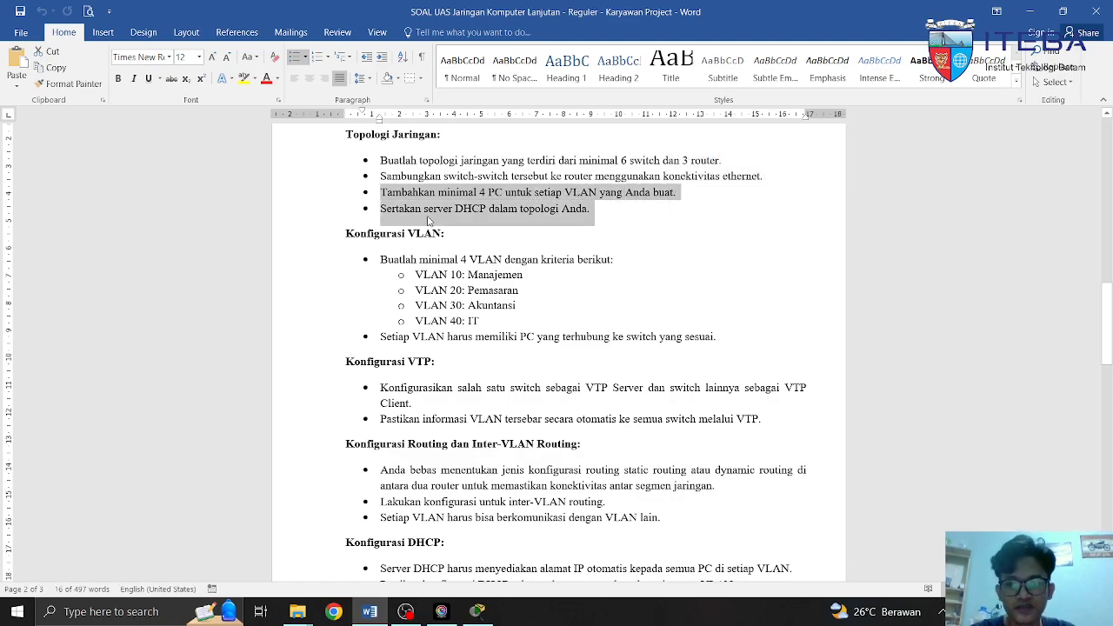
drag(380, 213, 588, 213)
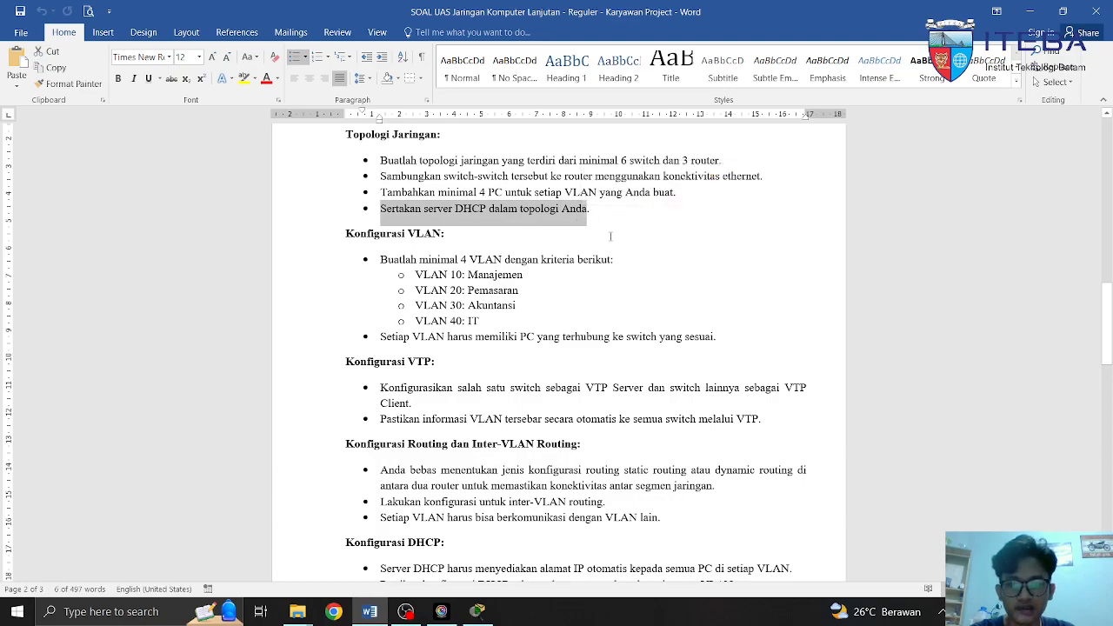
click(445, 233)
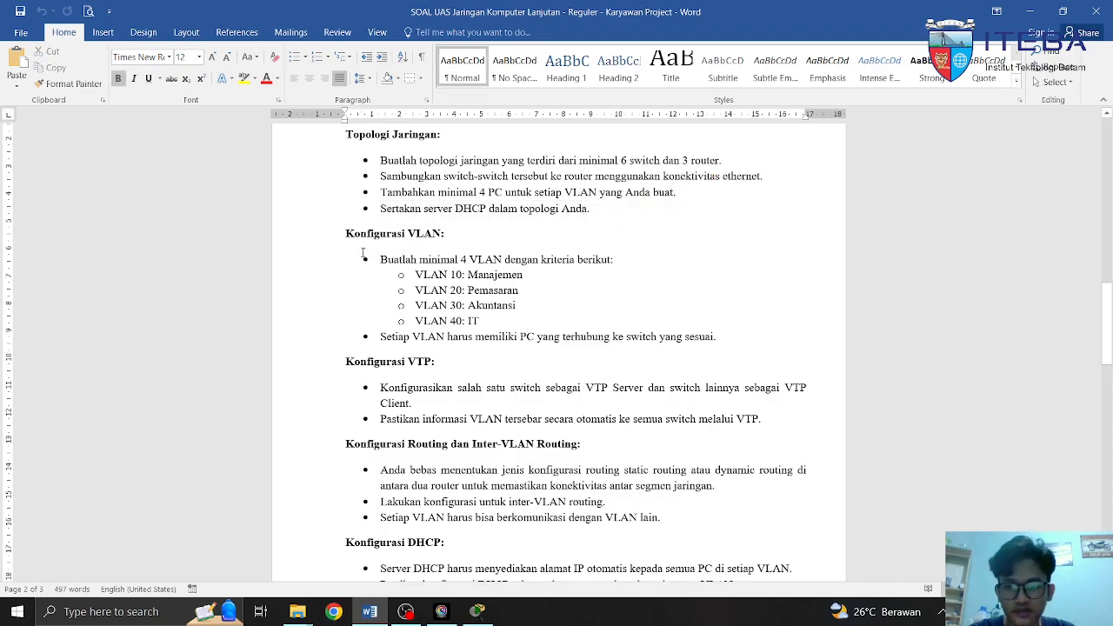
Highlight the VLAN list: 10 Manajemen, 20 Pemasaran, 30 Akuntansi, 40 IT
drag(345, 240, 447, 235)
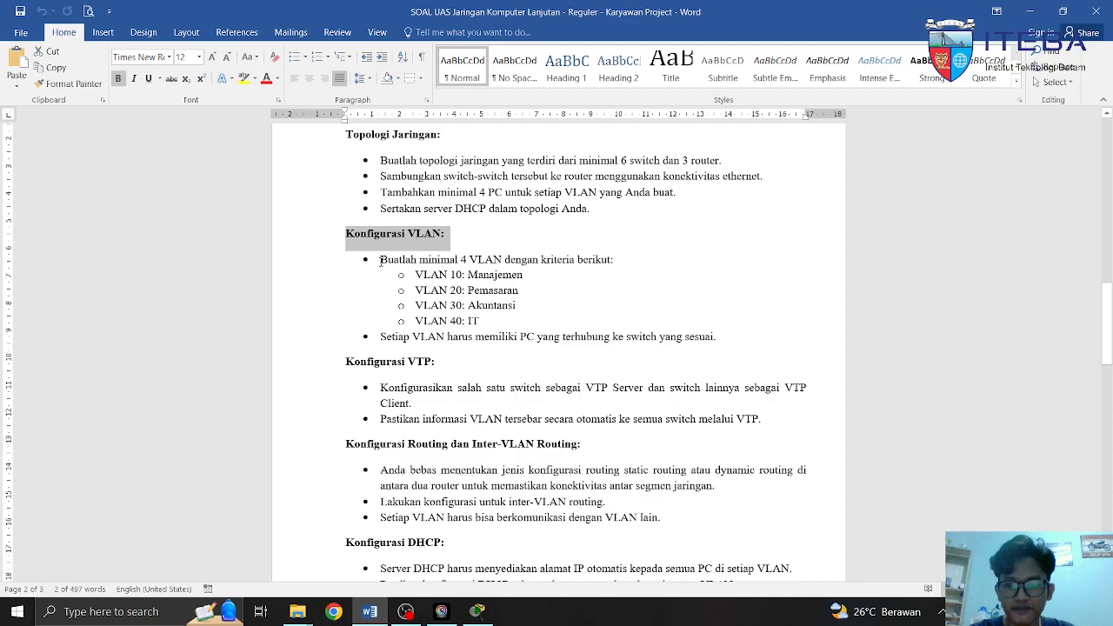
drag(376, 261, 557, 272)
click(545, 279)
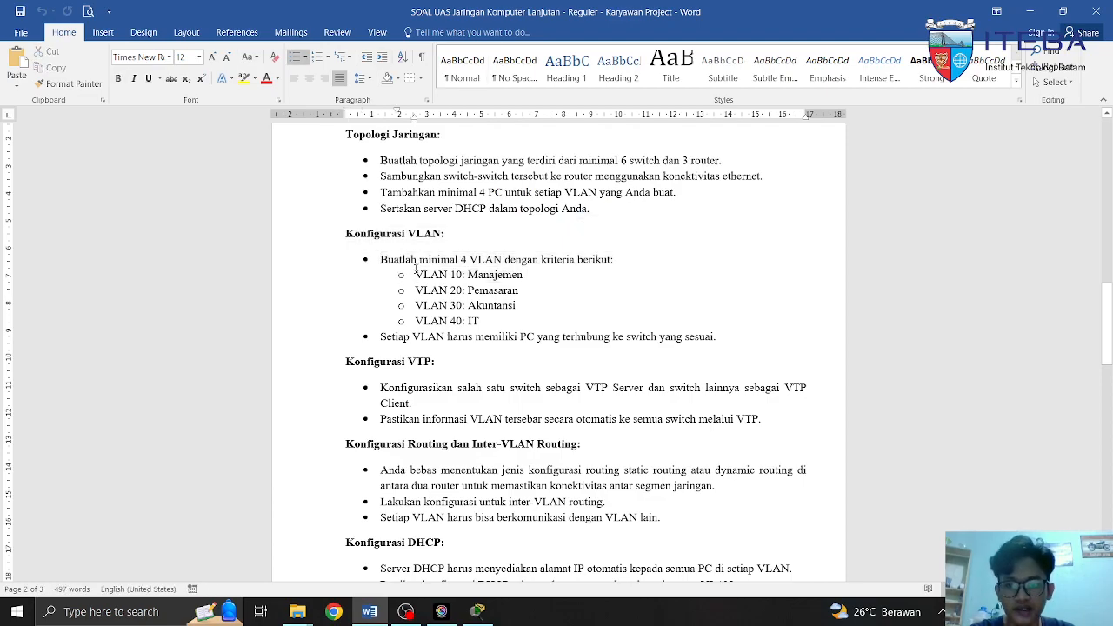
drag(422, 272, 526, 275)
click(521, 305)
drag(412, 290, 522, 291)
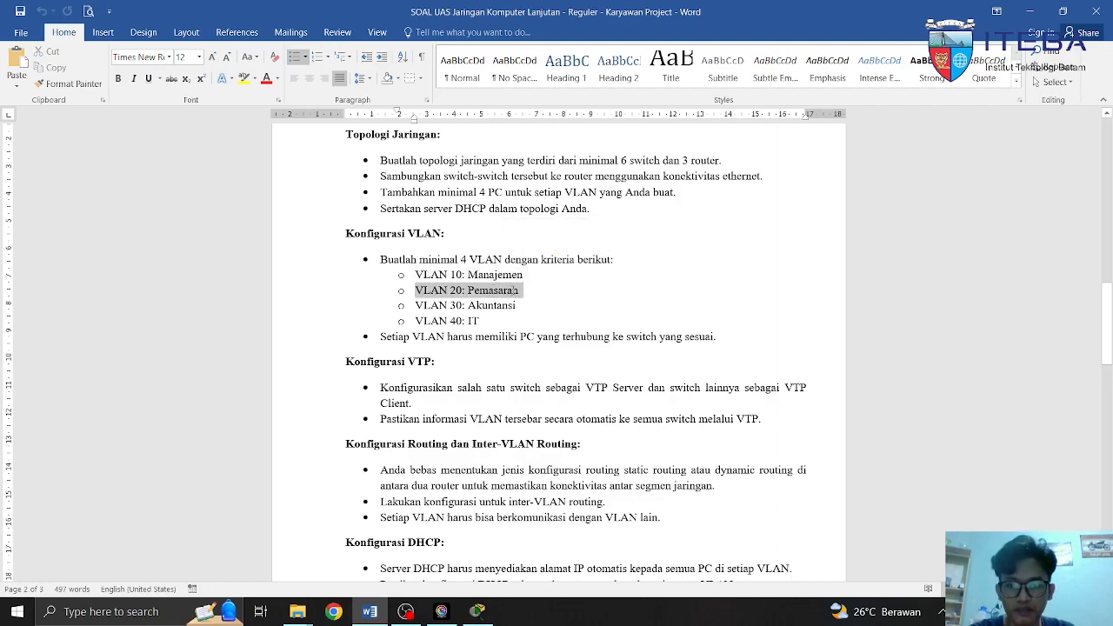
drag(415, 305, 519, 306)
drag(414, 321, 480, 321)
click(479, 320)
Highlight the PCs-per-VLAN connection requirement, then switch to Packet Tracer with Alt+Tab
drag(381, 339, 723, 341)
click(518, 363)
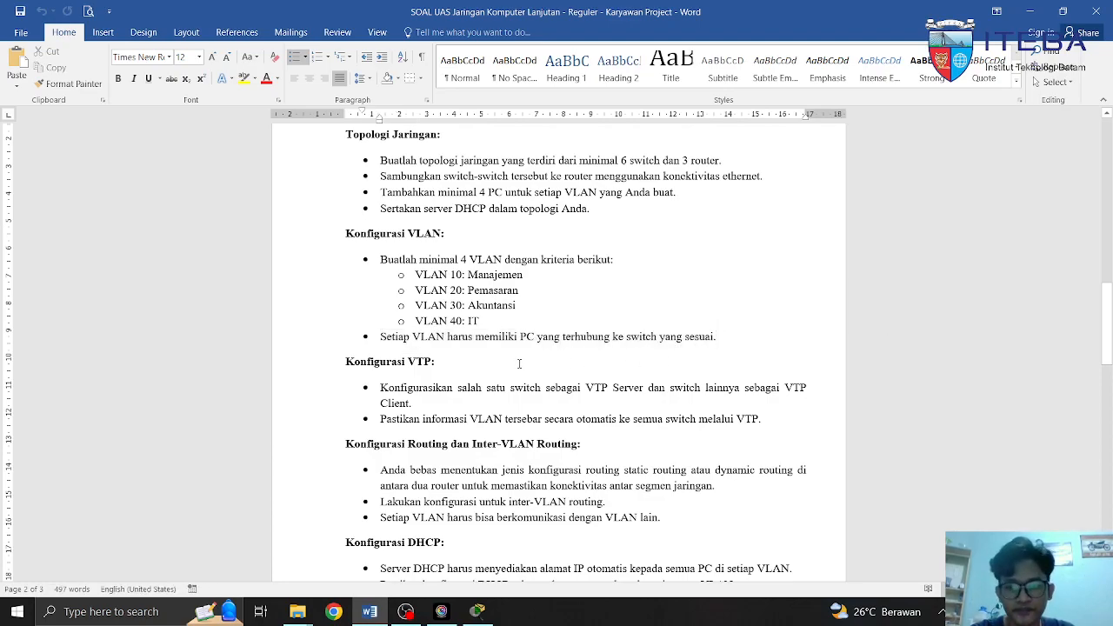
key(alt+Tab)
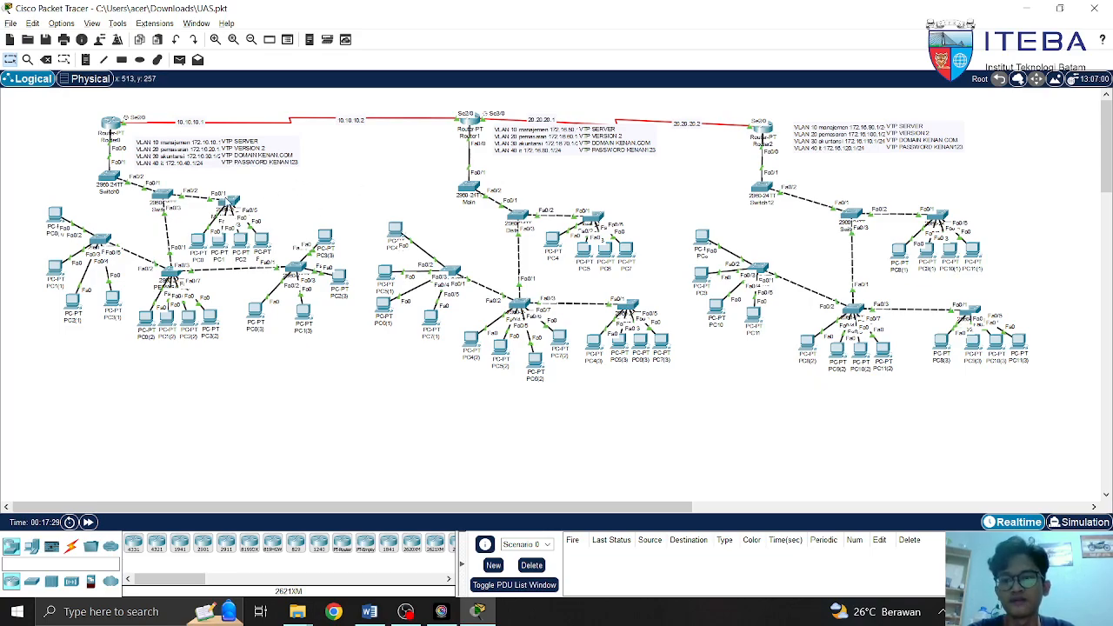
Open Router0's CLI and run 'sh run' to view its configuration
click(110, 124)
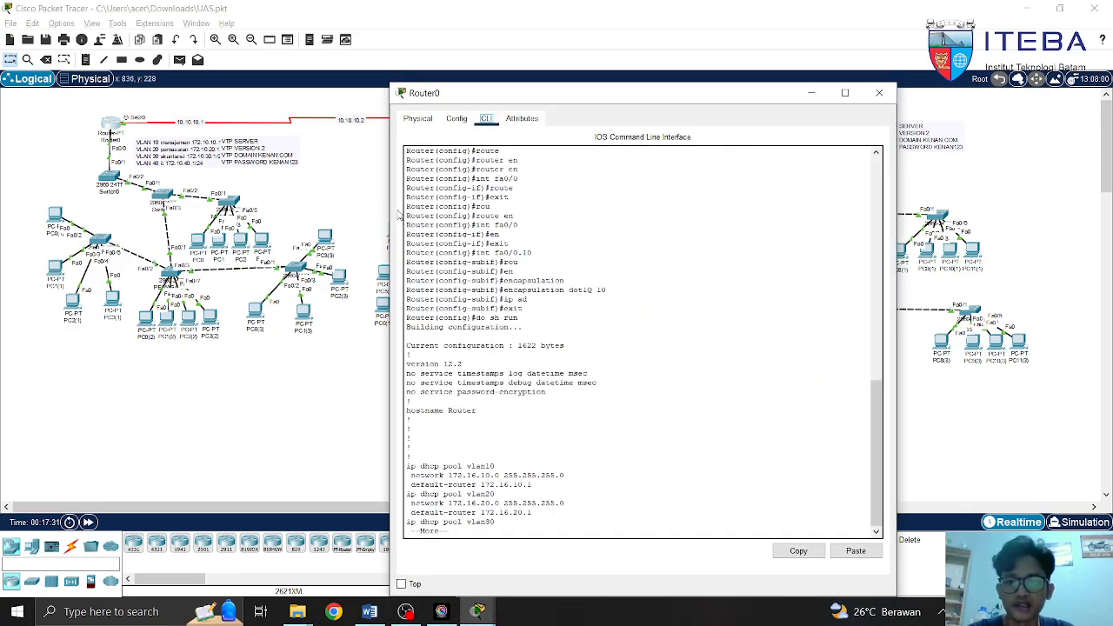
key(space)
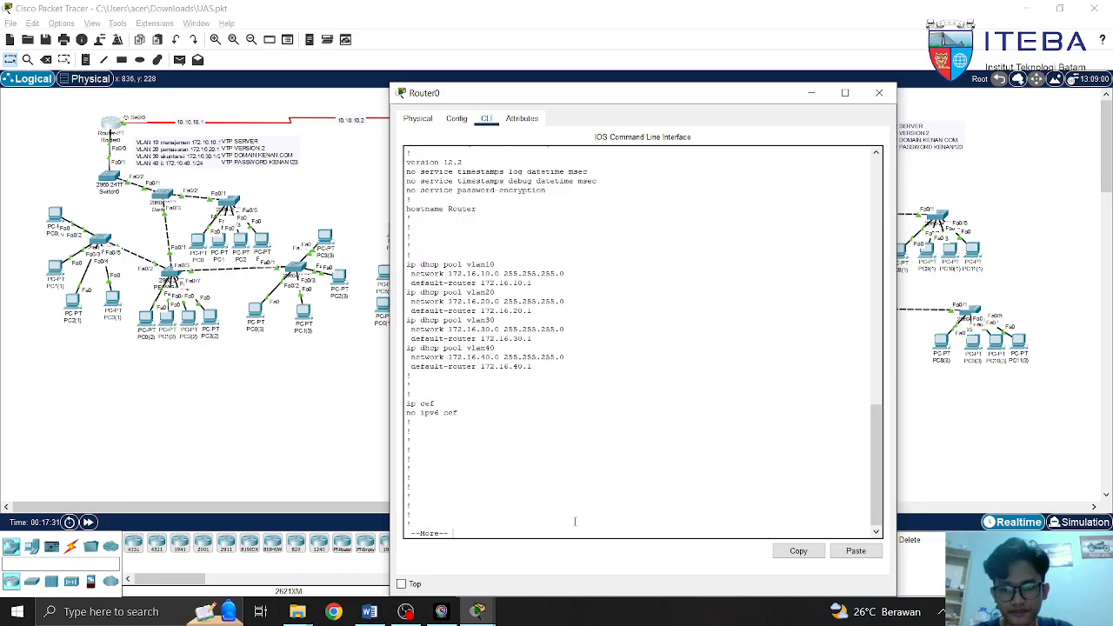
key(space)
key(space)
key(space)
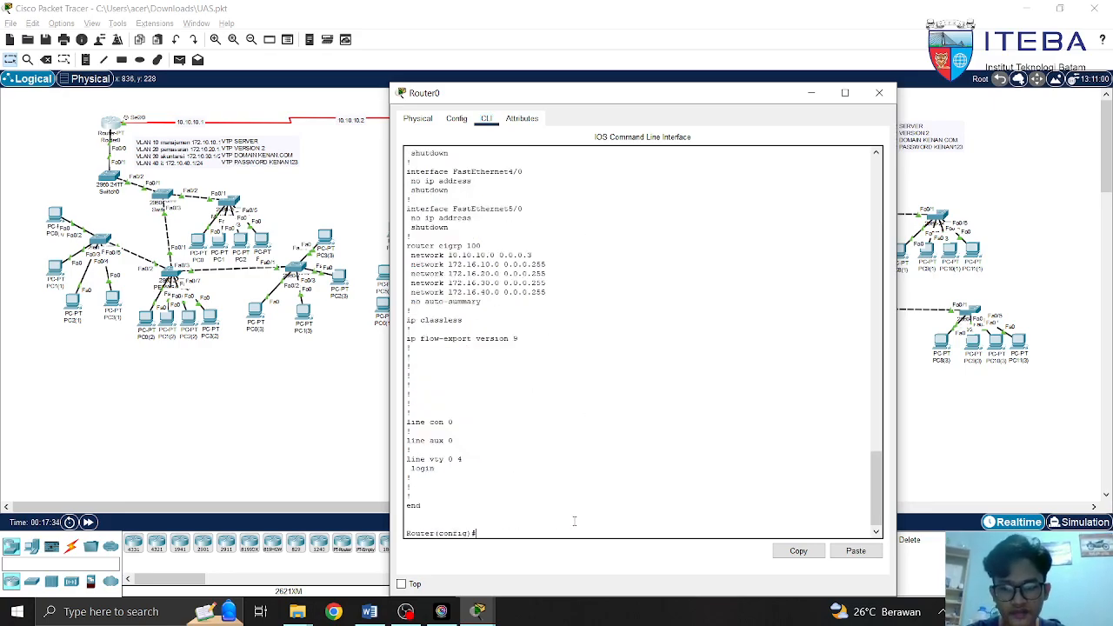
text(sh run)
key(Return)
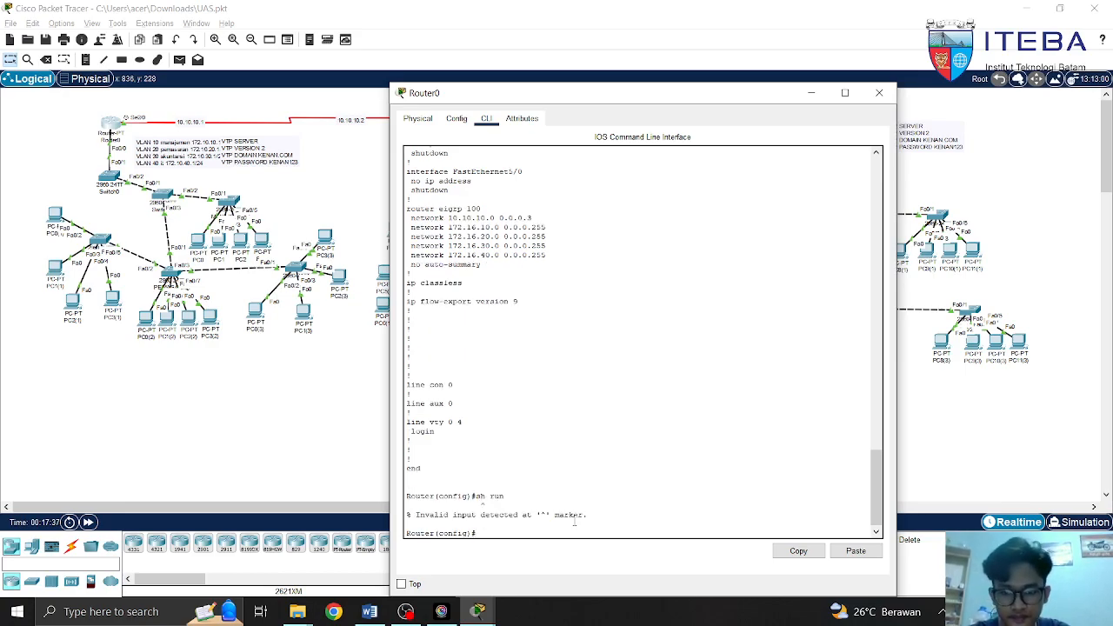
Run 'do sh run' from config mode and page down to the Fa0/0 subinterfaces
text(do sh run)
key(Return)
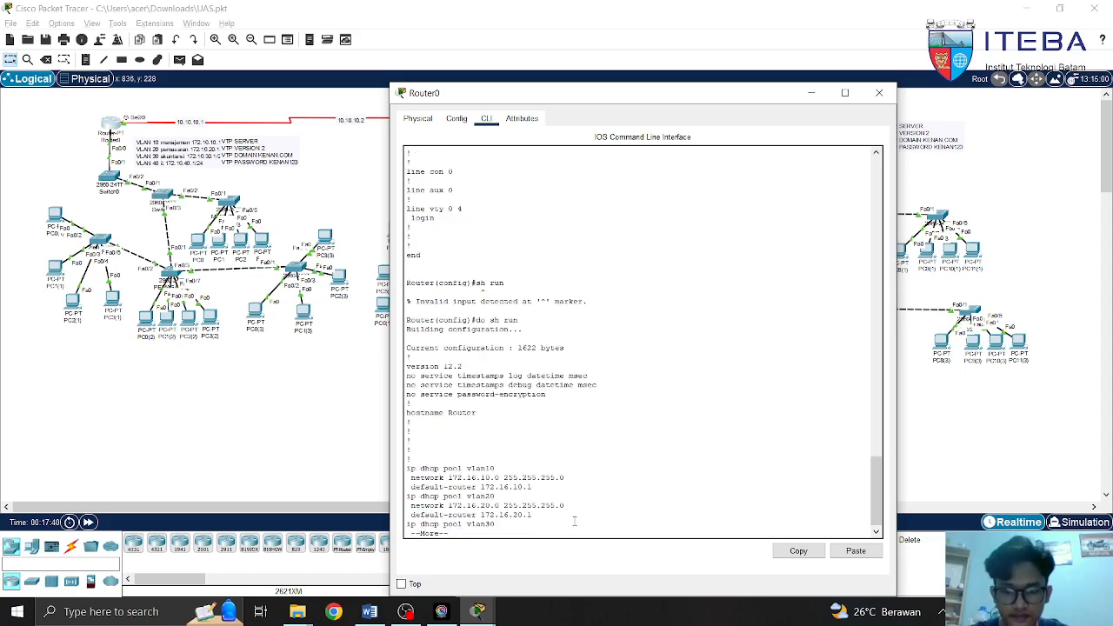
key(space)
key(space)
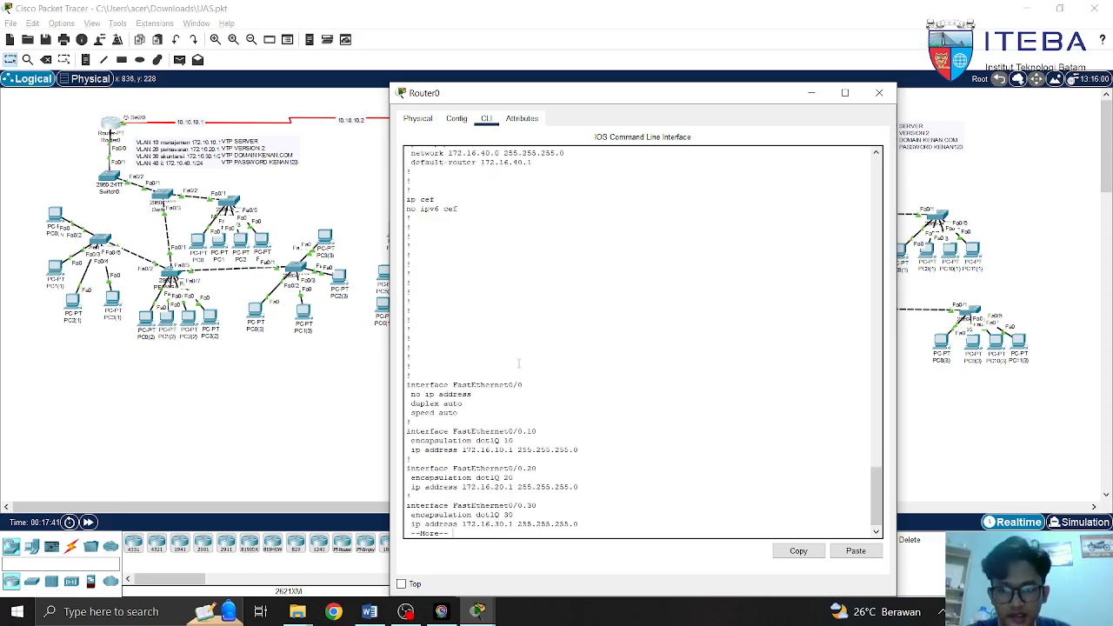
key(space)
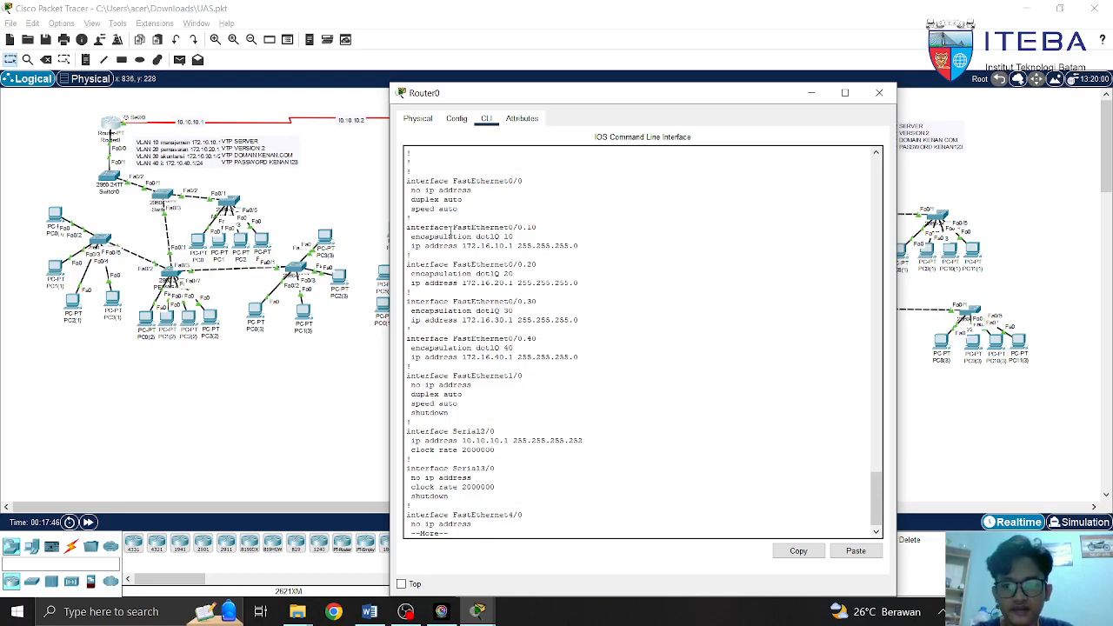
Highlight Fa0/0.10's dot1Q VLAN 10 encapsulation and IP, and compare with Router0's VLAN 10 note
drag(406, 226, 542, 228)
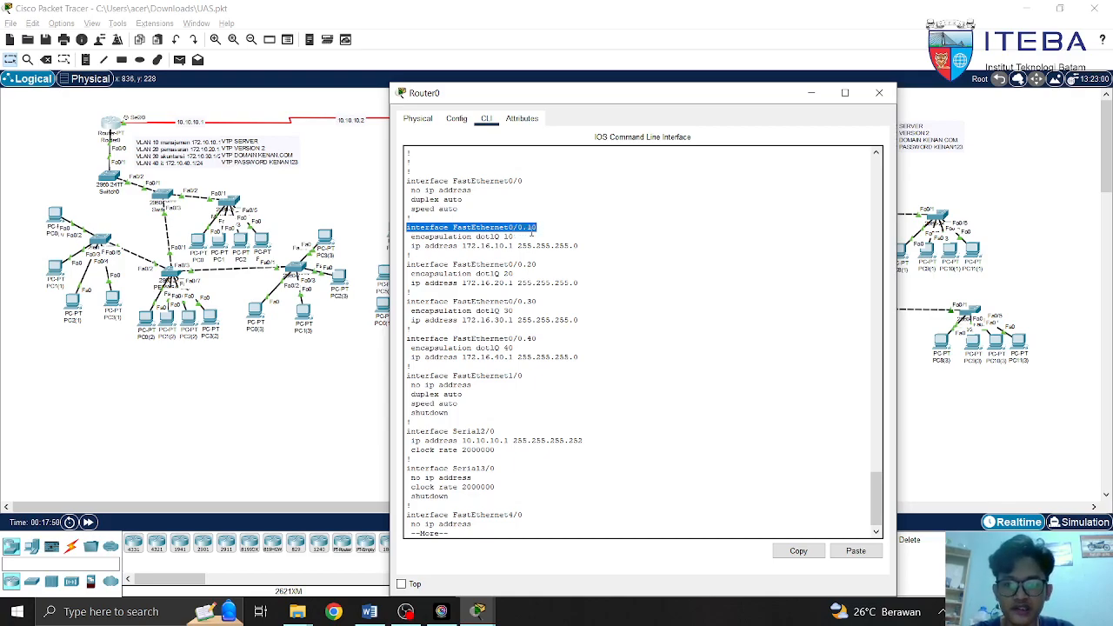
click(540, 227)
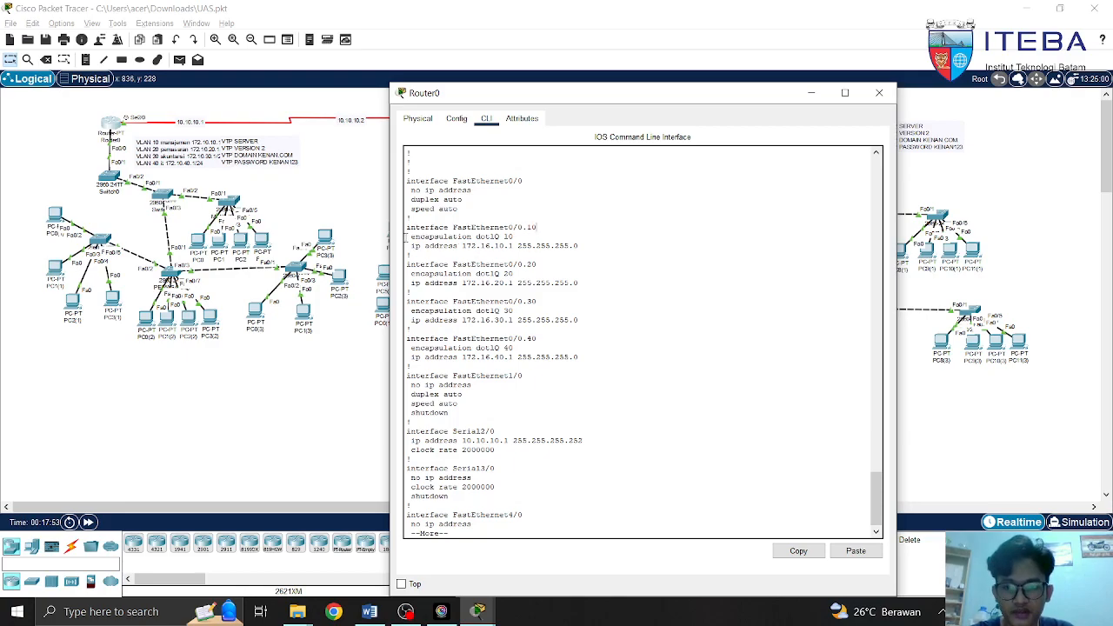
drag(410, 237, 514, 236)
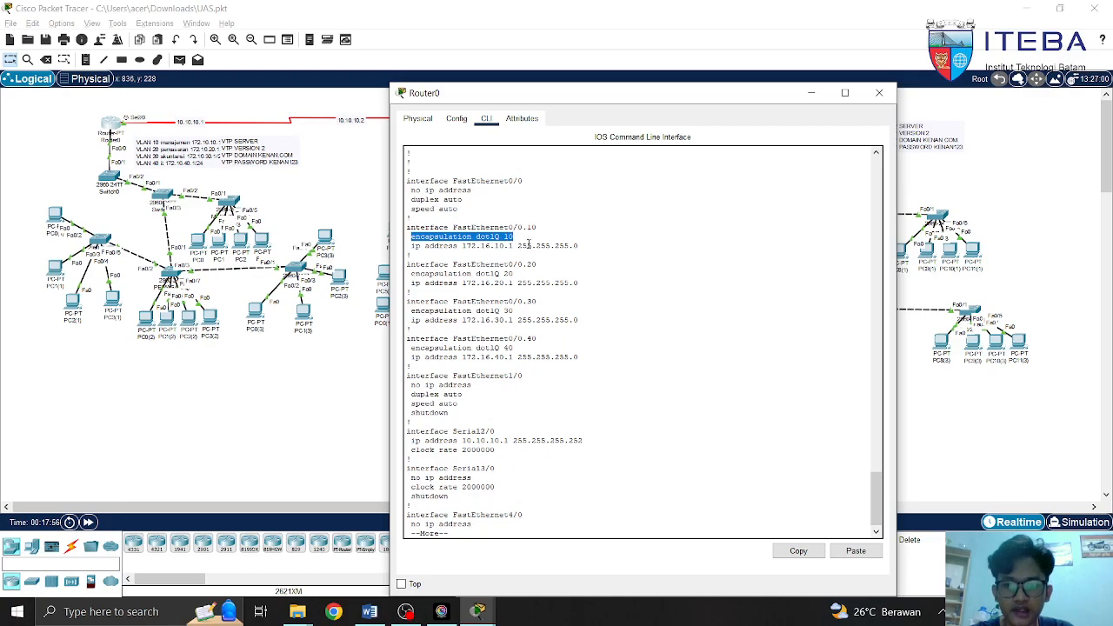
drag(410, 246, 579, 246)
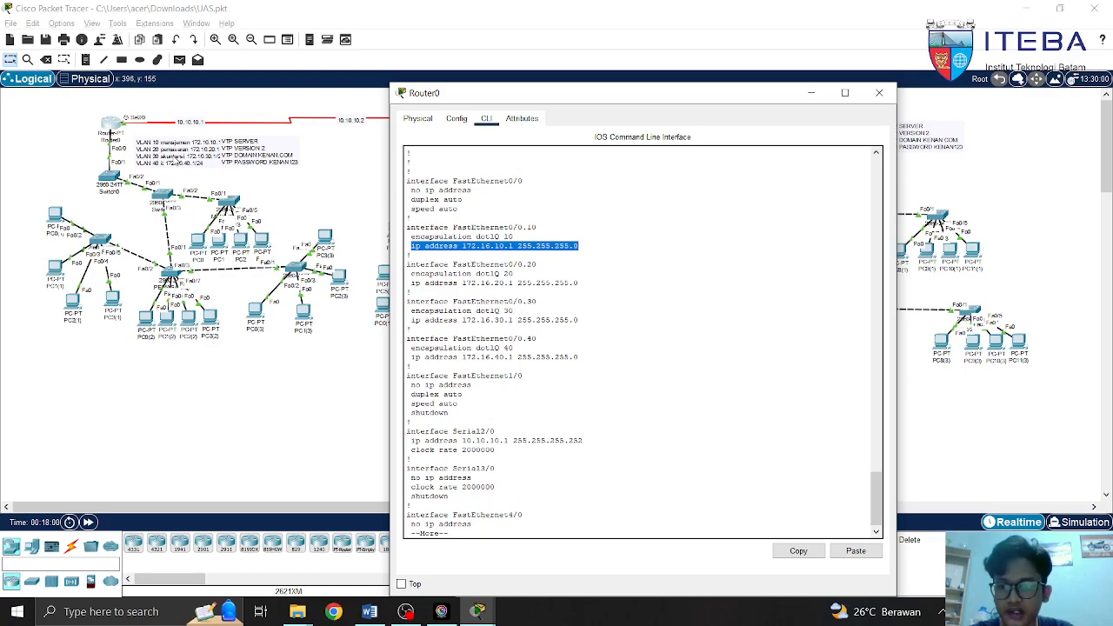
click(172, 160)
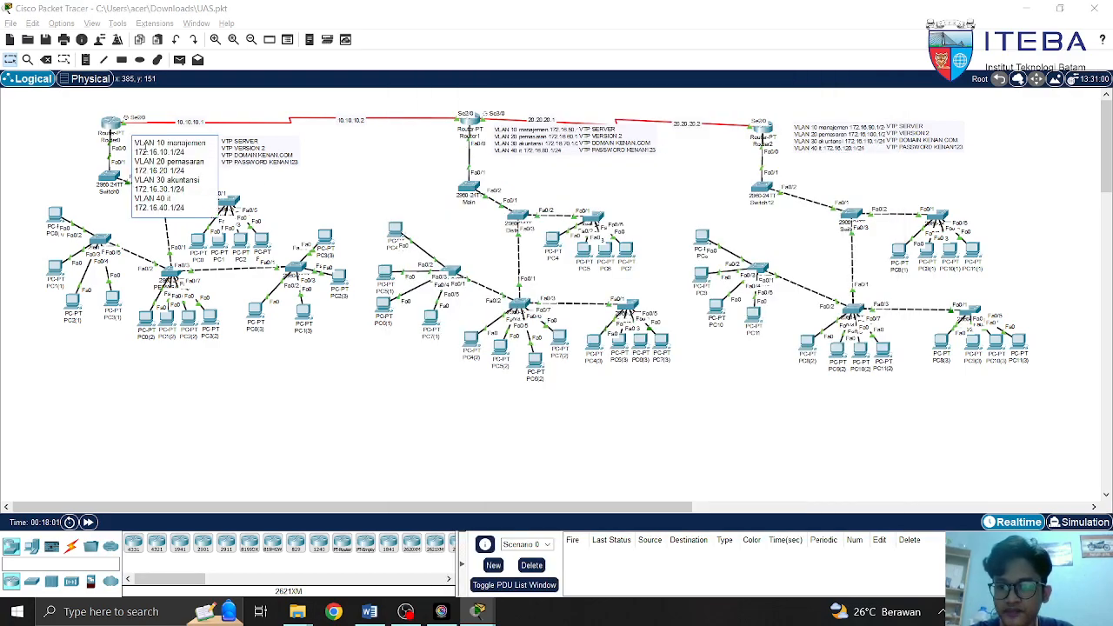
drag(136, 144, 195, 153)
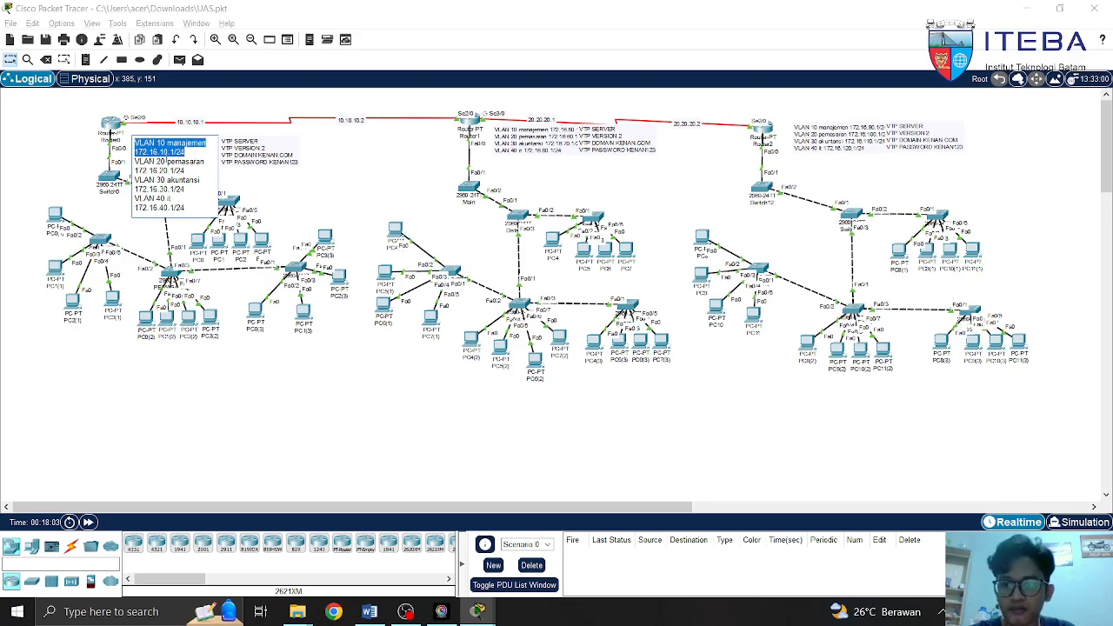
click(308, 186)
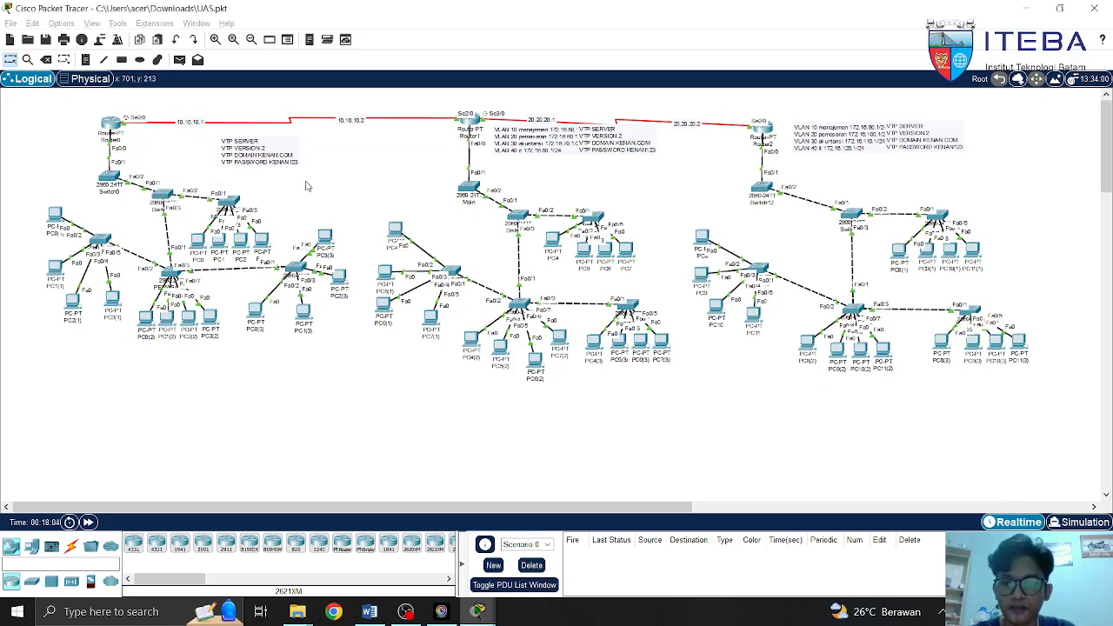
Back in Router0's CLI, highlight Fa0/0.20's VLAN 20 encapsulation and 172.16.20.1/24 address
click(116, 126)
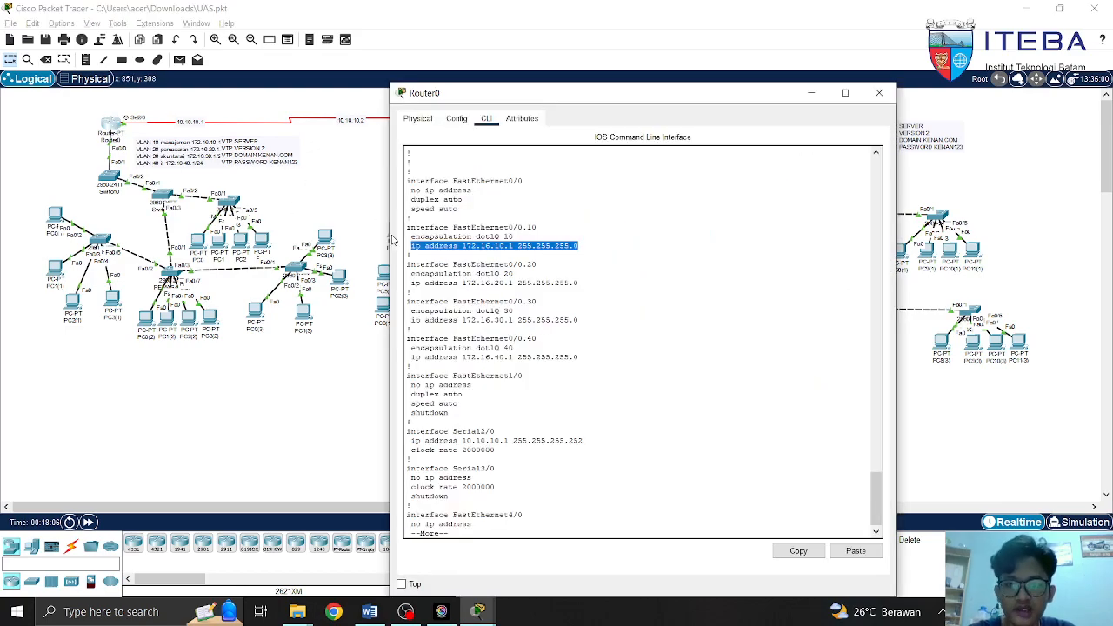
click(582, 247)
drag(406, 265, 526, 265)
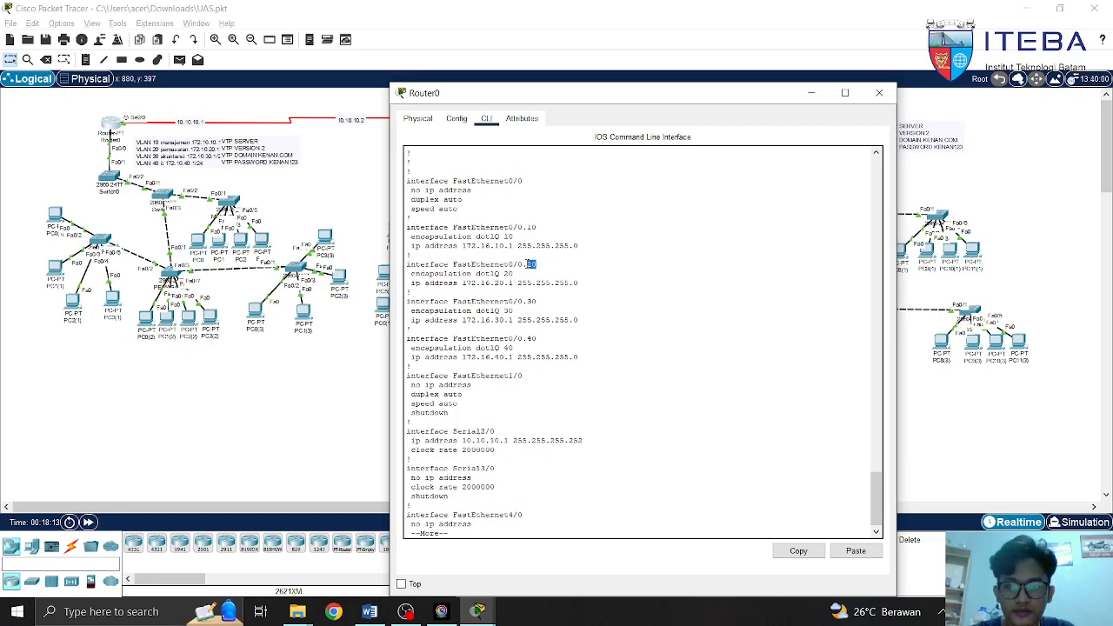
click(560, 268)
drag(411, 274, 514, 275)
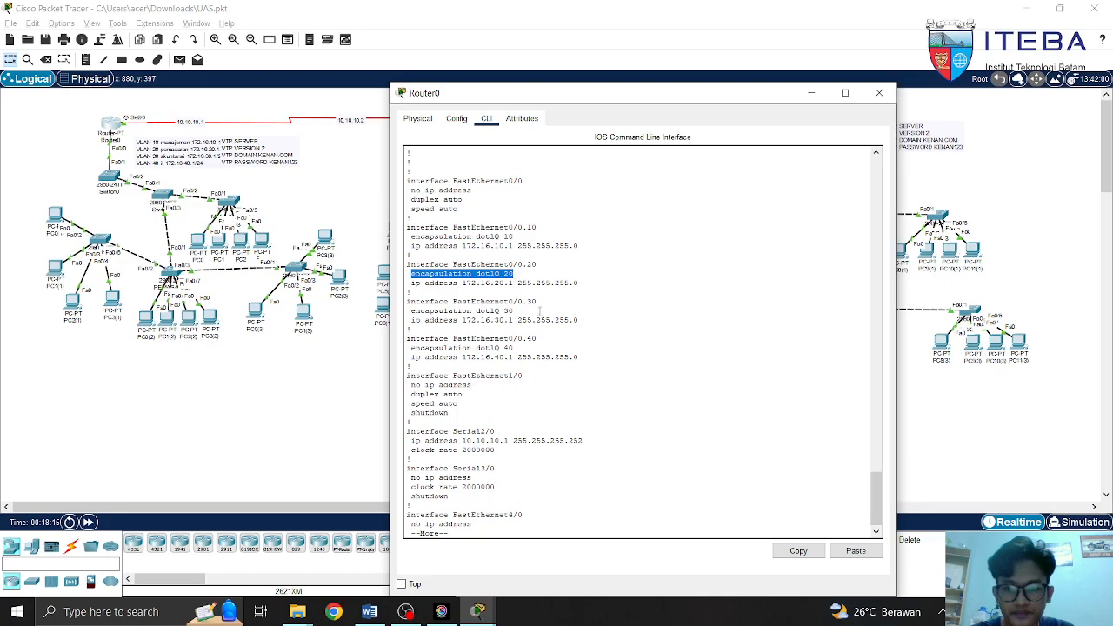
click(514, 308)
drag(410, 283, 581, 283)
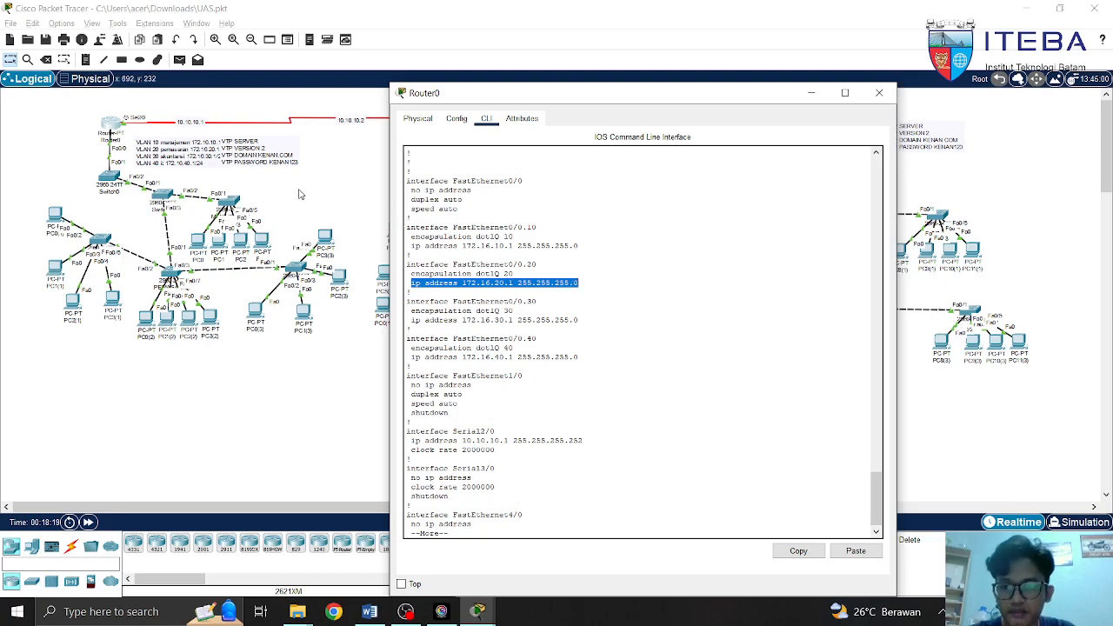
Compare with the VLAN 20 pemasaran entry in Router0's topology note, then return to its configuration
click(260, 192)
drag(136, 162, 195, 171)
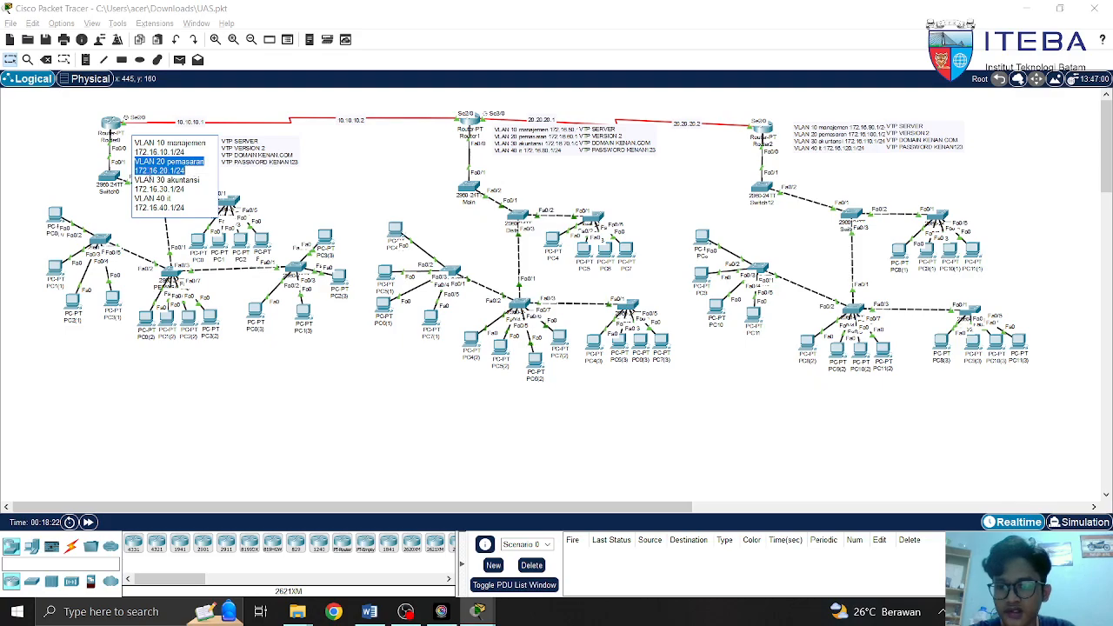
click(249, 184)
click(110, 127)
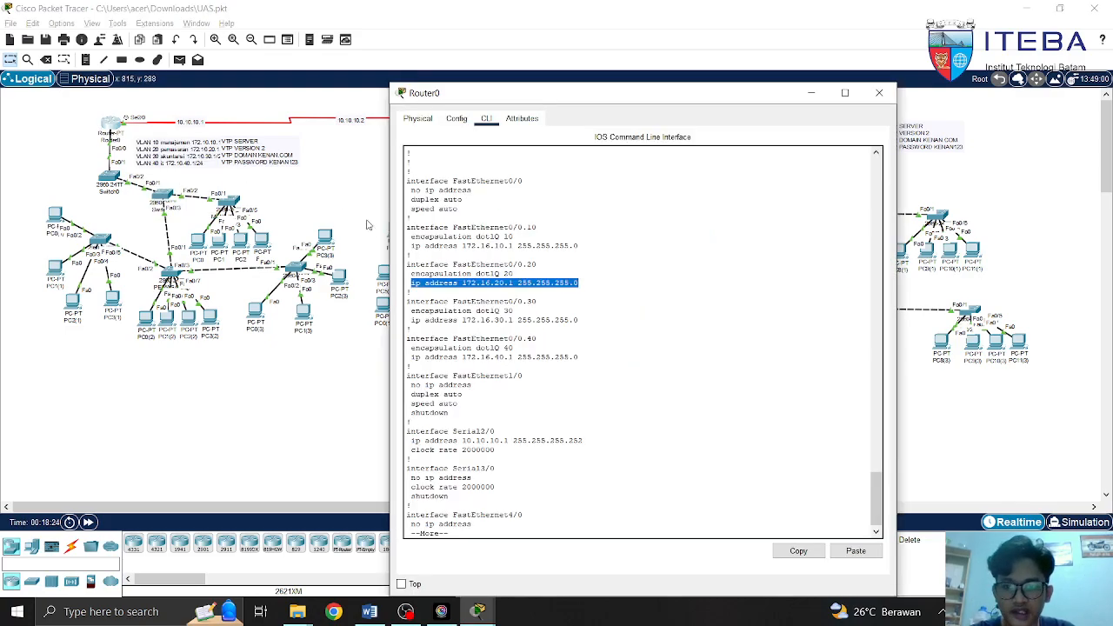
click(586, 282)
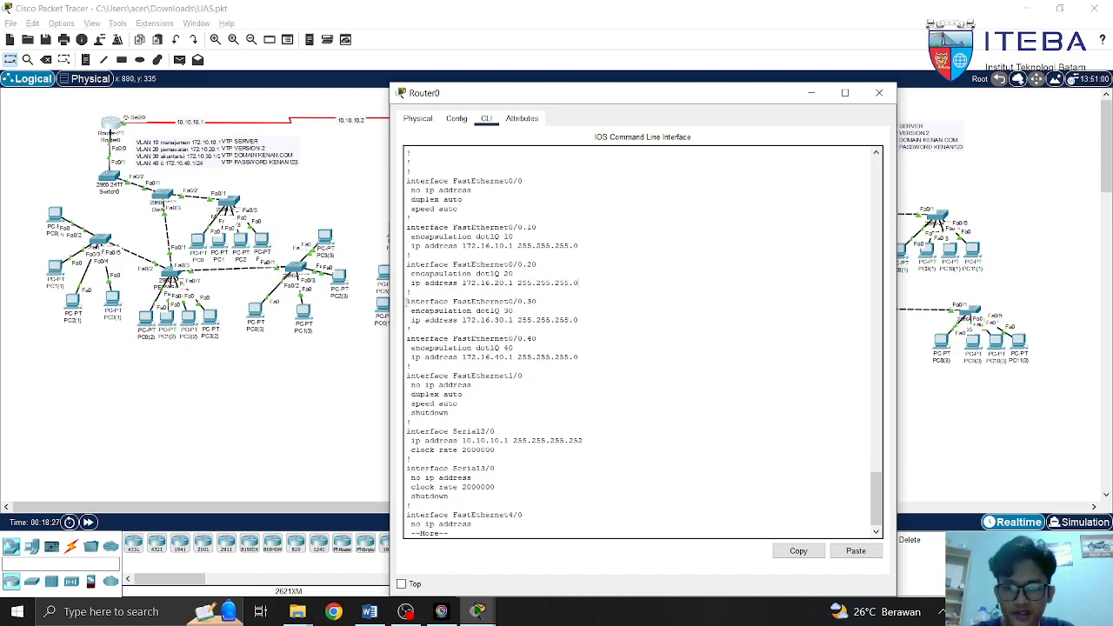
drag(415, 302, 526, 302)
click(553, 304)
drag(411, 311, 520, 311)
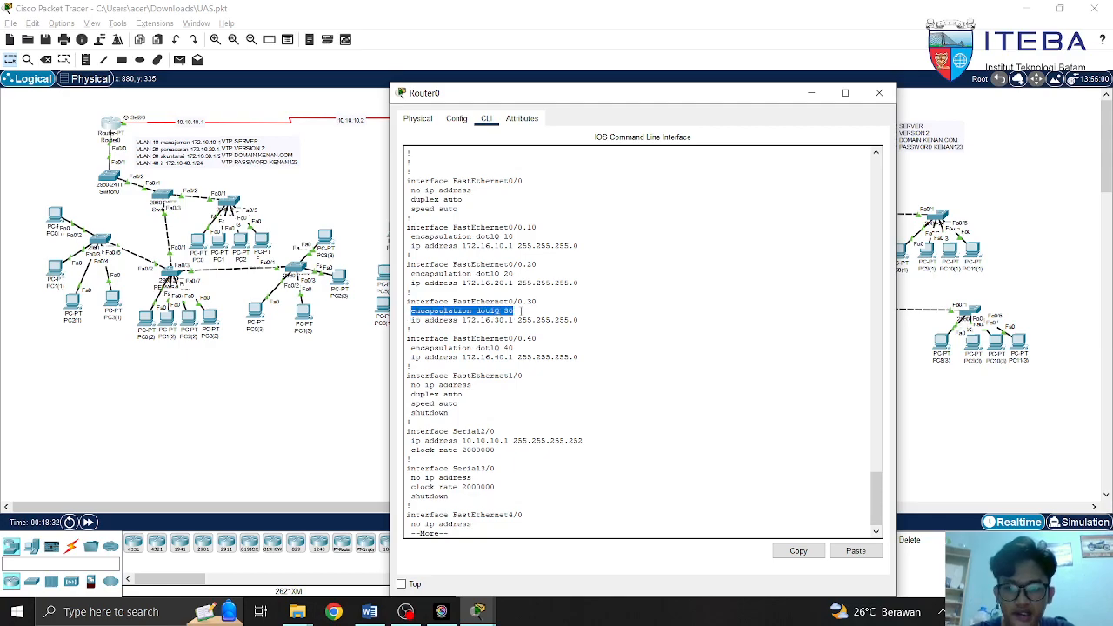
drag(408, 319, 579, 322)
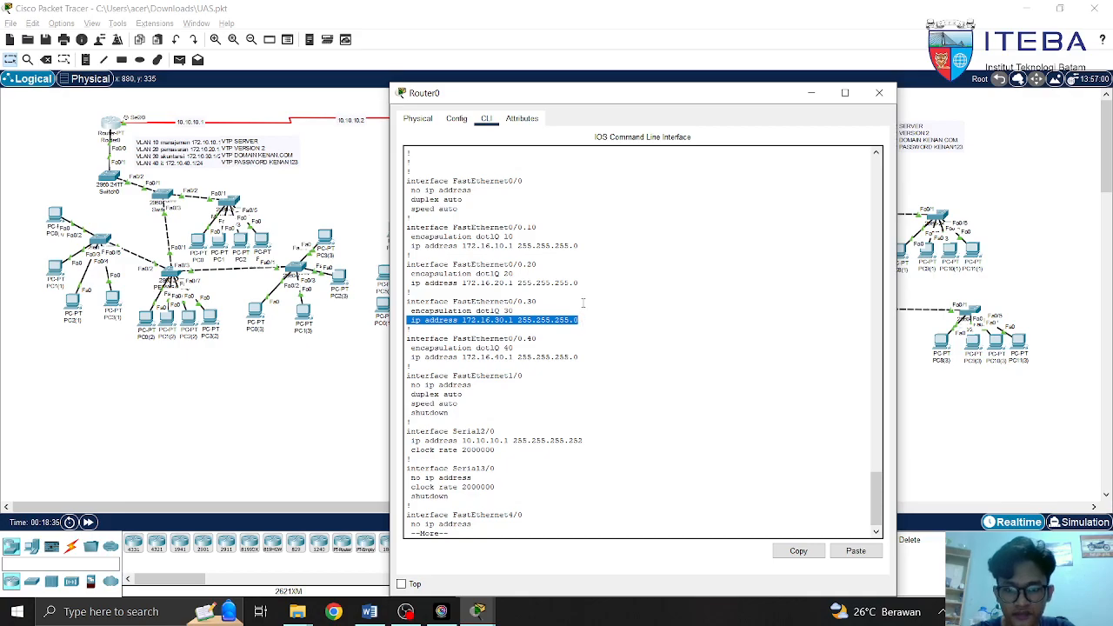
click(584, 304)
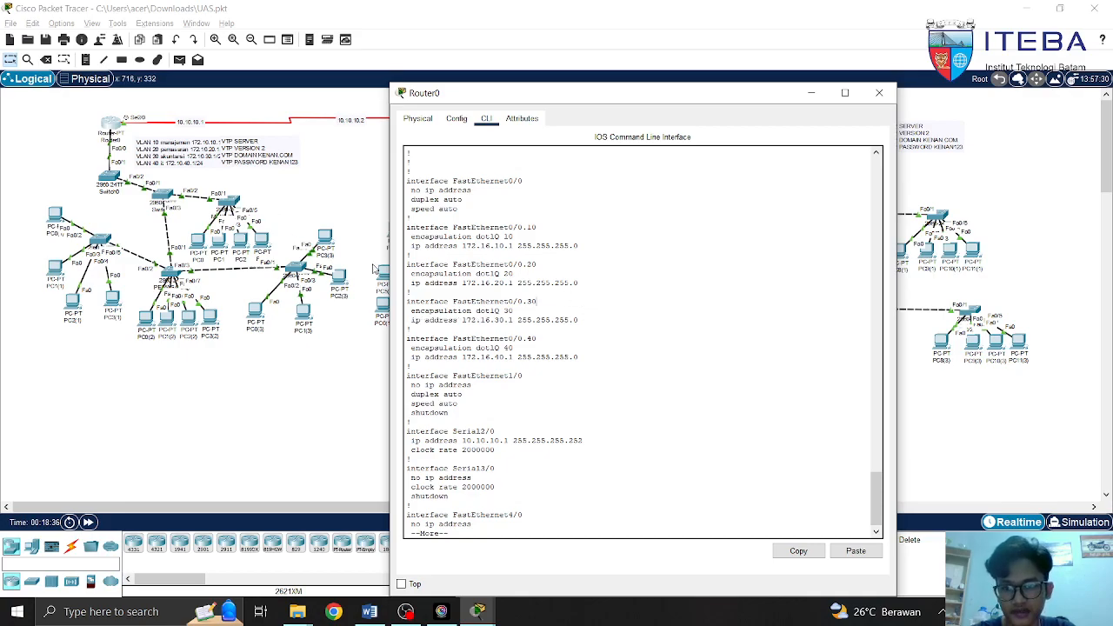
click(202, 160)
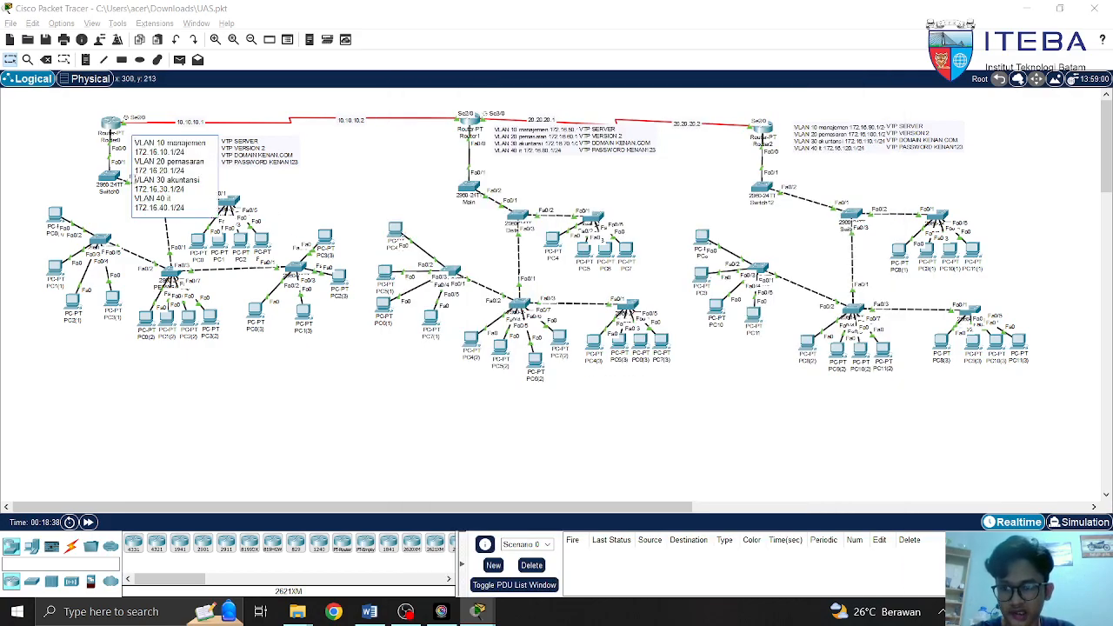
drag(135, 180, 185, 190)
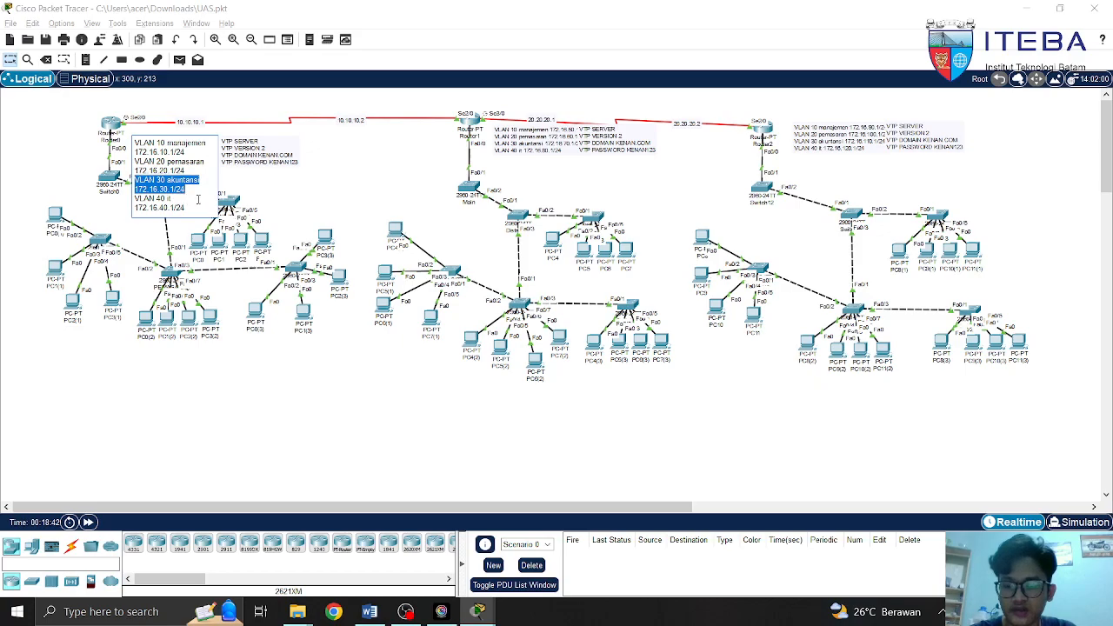
click(252, 186)
click(111, 128)
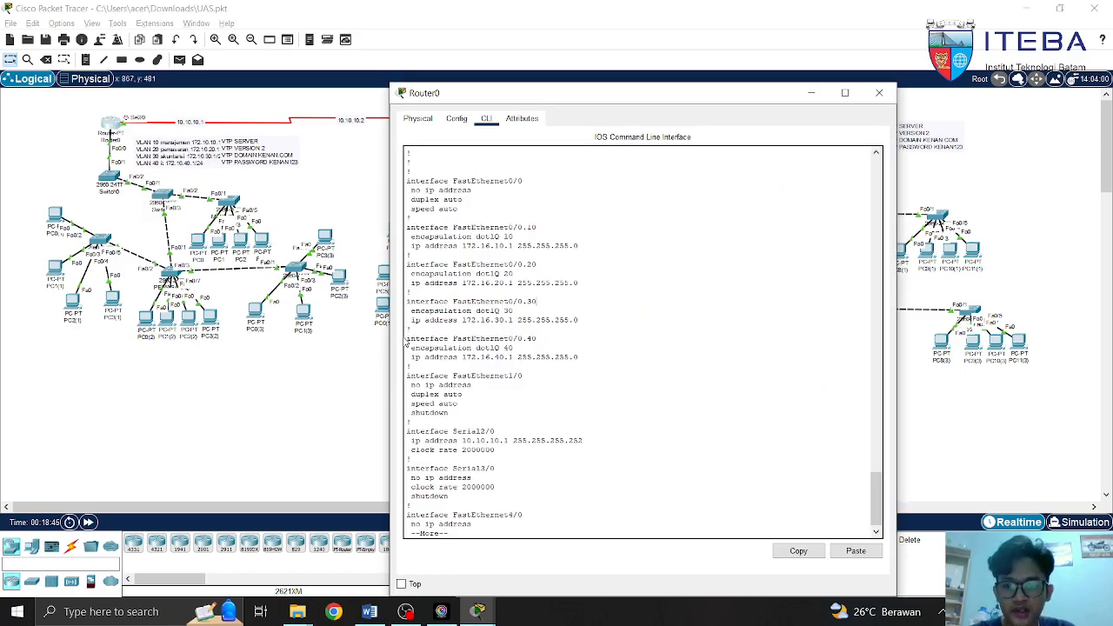
drag(406, 338, 534, 339)
drag(409, 347, 518, 348)
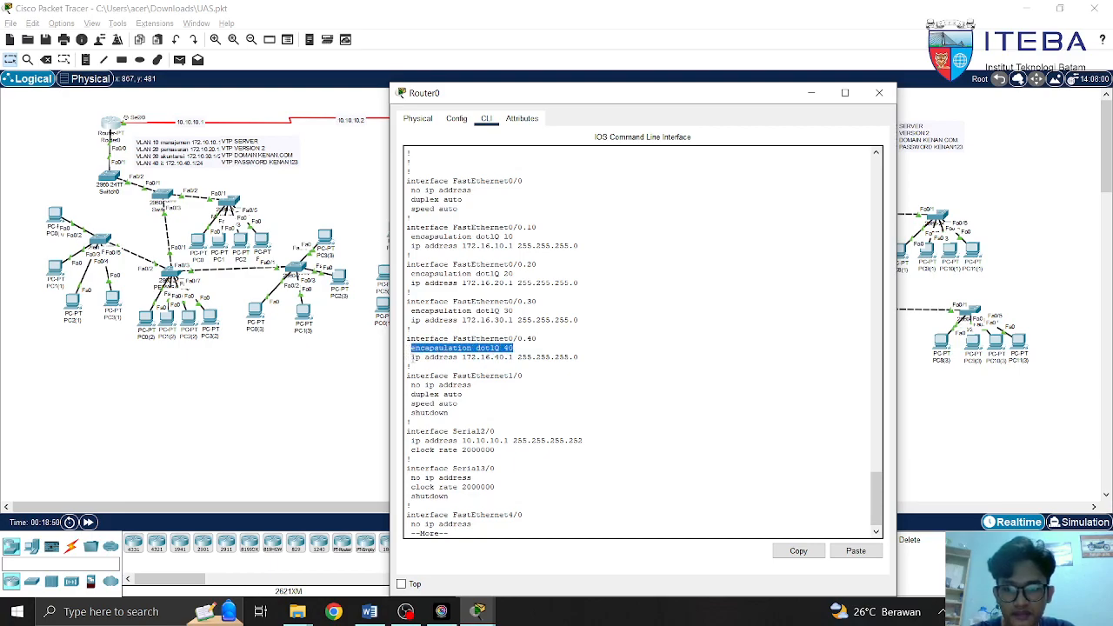
click(412, 358)
drag(412, 356, 579, 358)
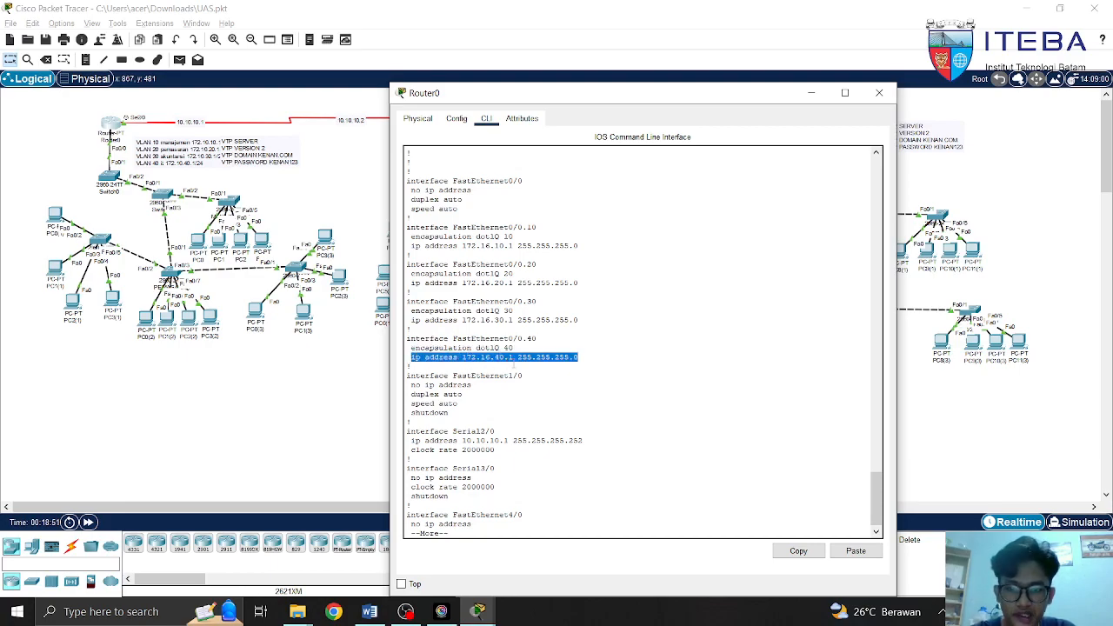
click(409, 300)
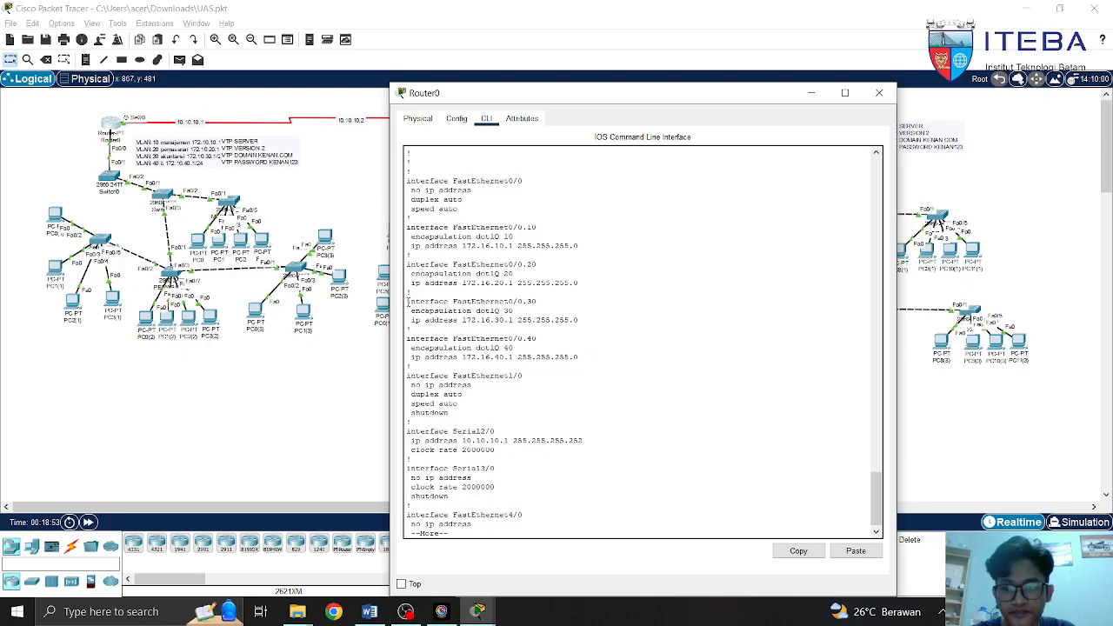
click(178, 163)
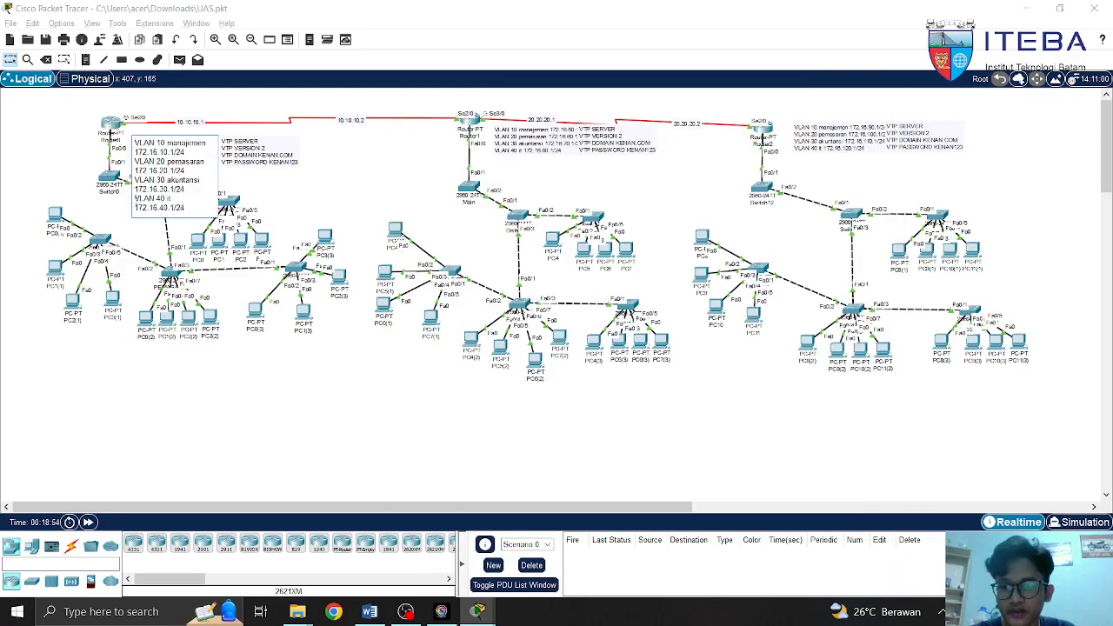
drag(135, 200, 192, 207)
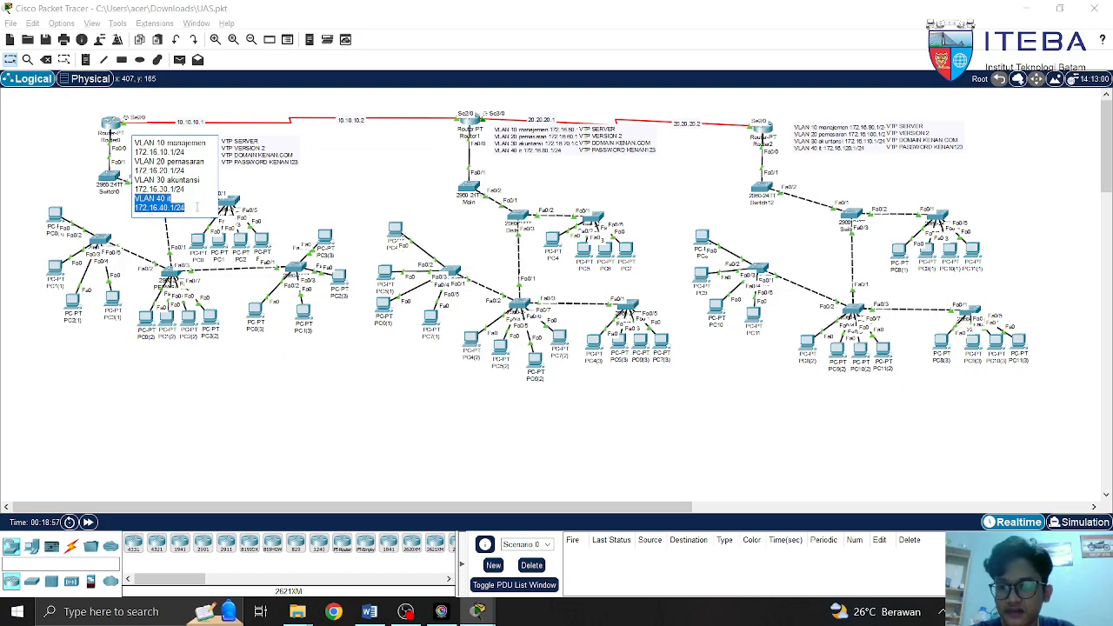
click(294, 196)
click(110, 128)
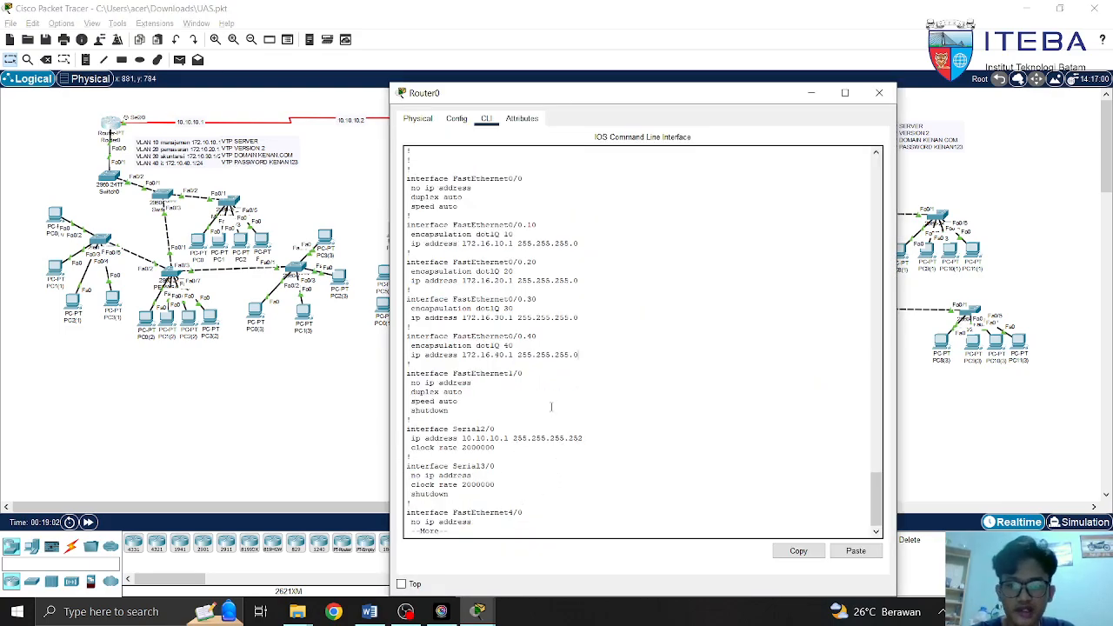
Highlight the vlan10 and vlan20 DHCP pools' network and default-router lines
scroll(551, 406, up, 10)
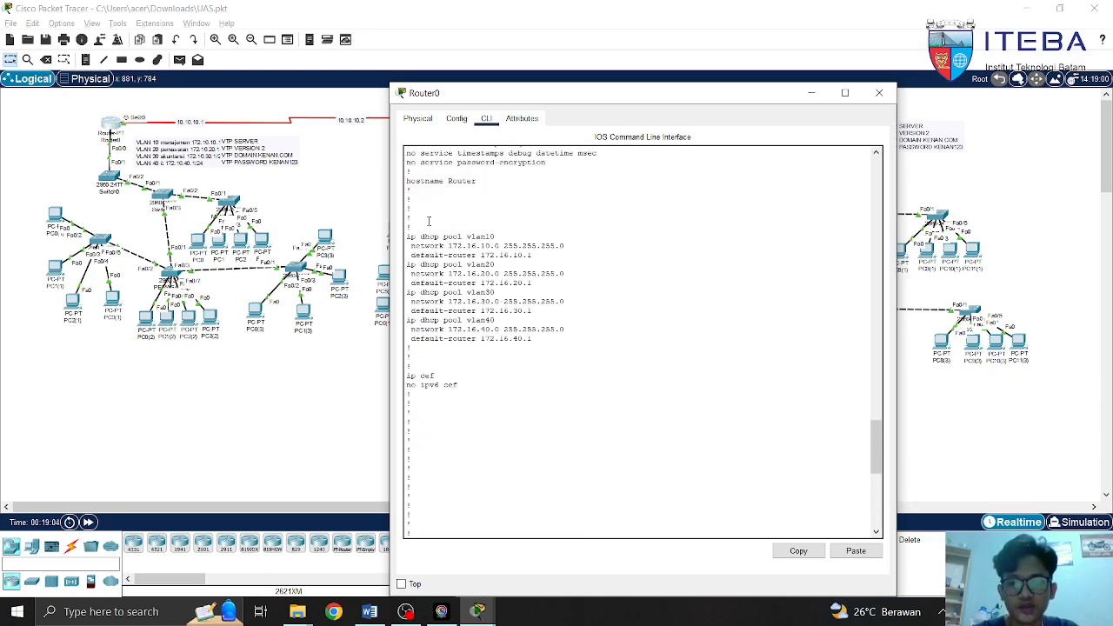
drag(406, 235, 495, 236)
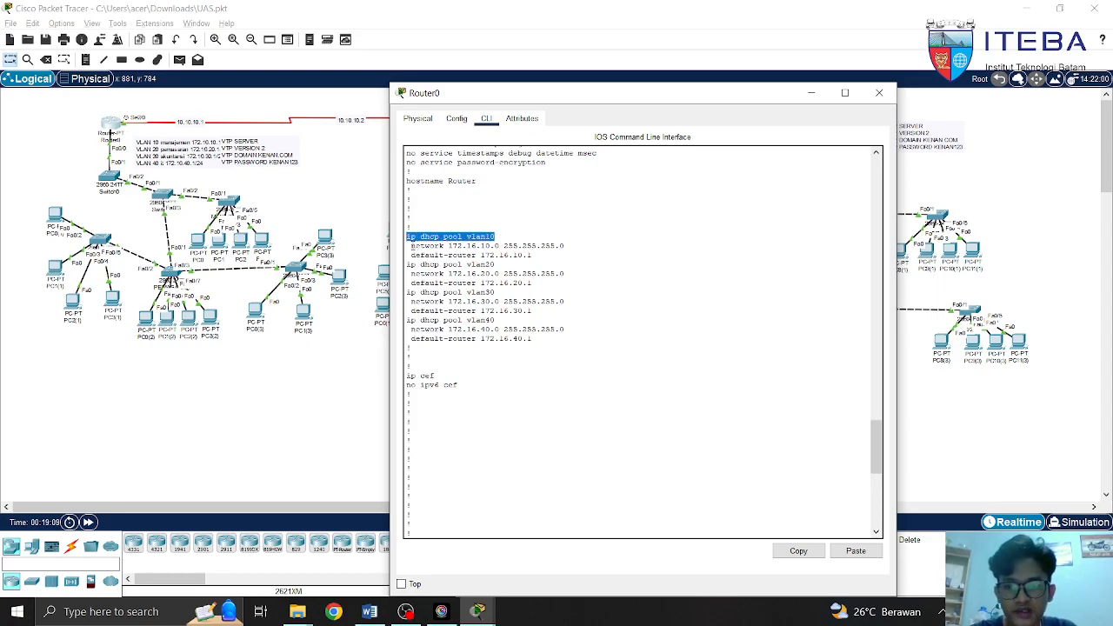
drag(411, 246, 565, 247)
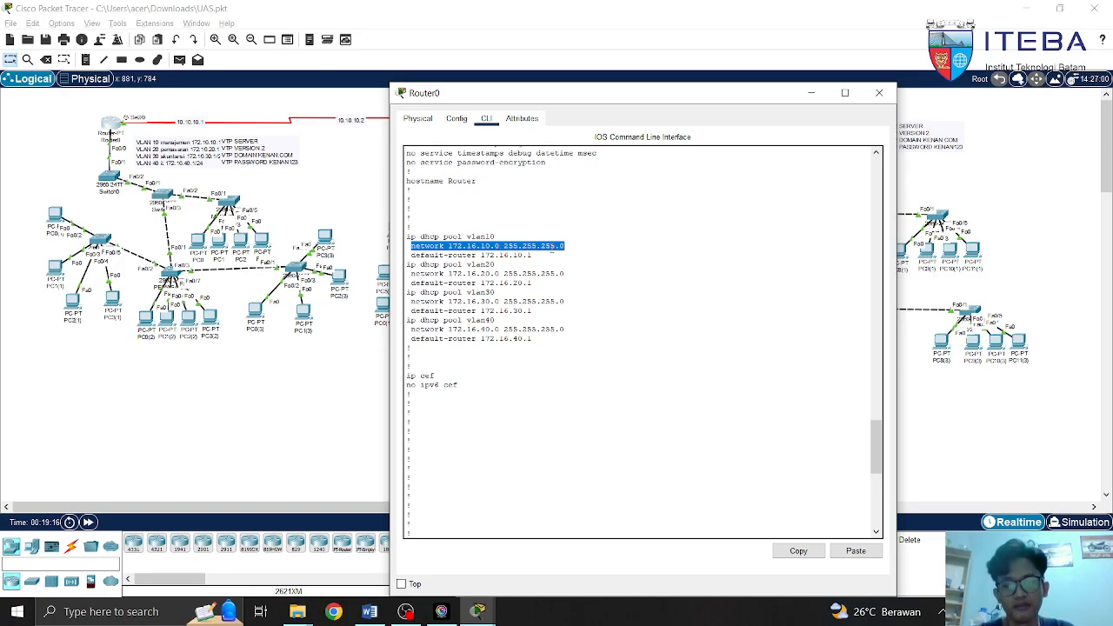
click(454, 254)
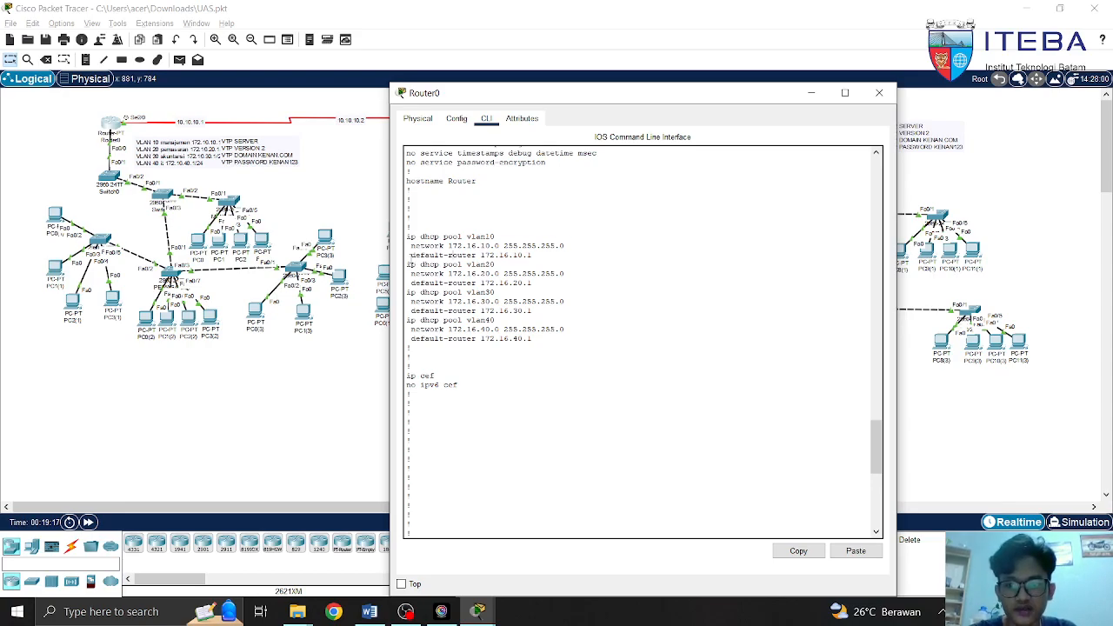
drag(412, 255, 532, 258)
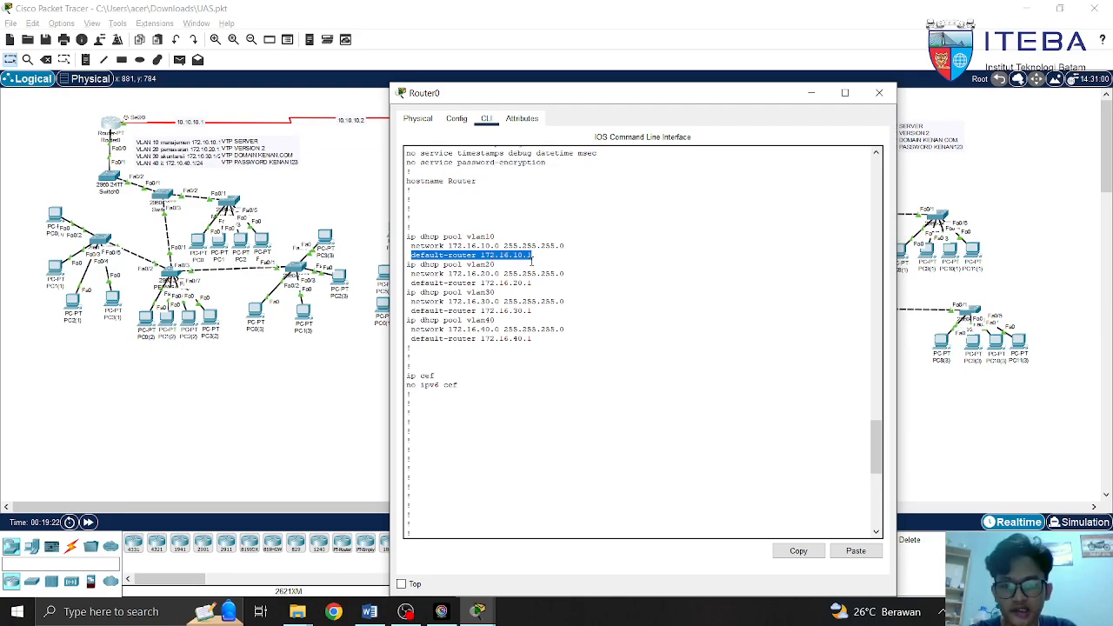
click(499, 258)
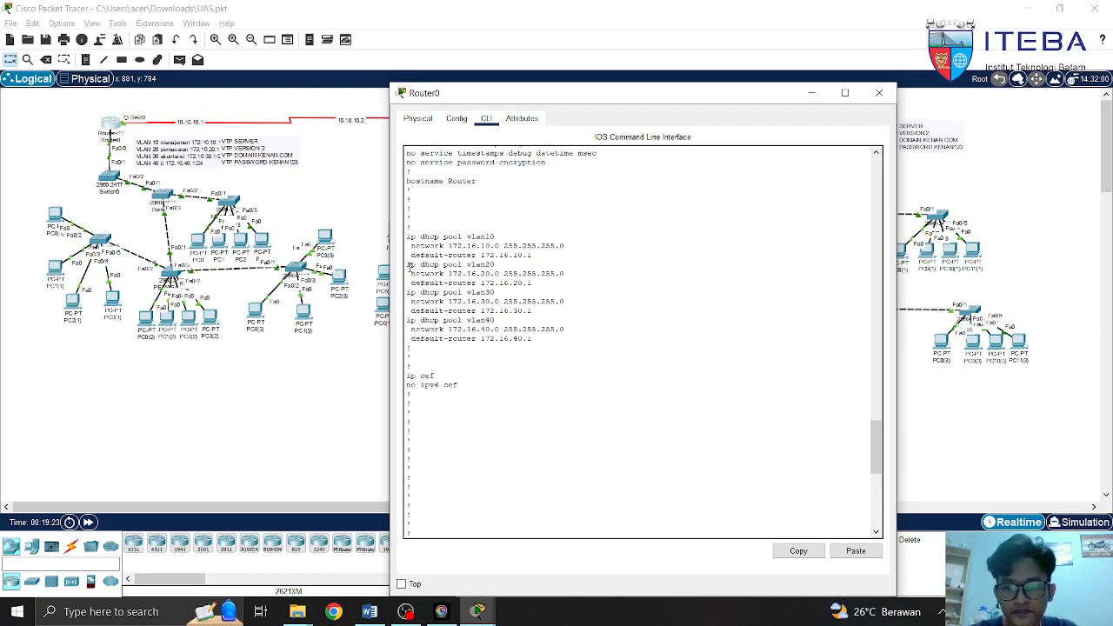
drag(406, 264, 497, 264)
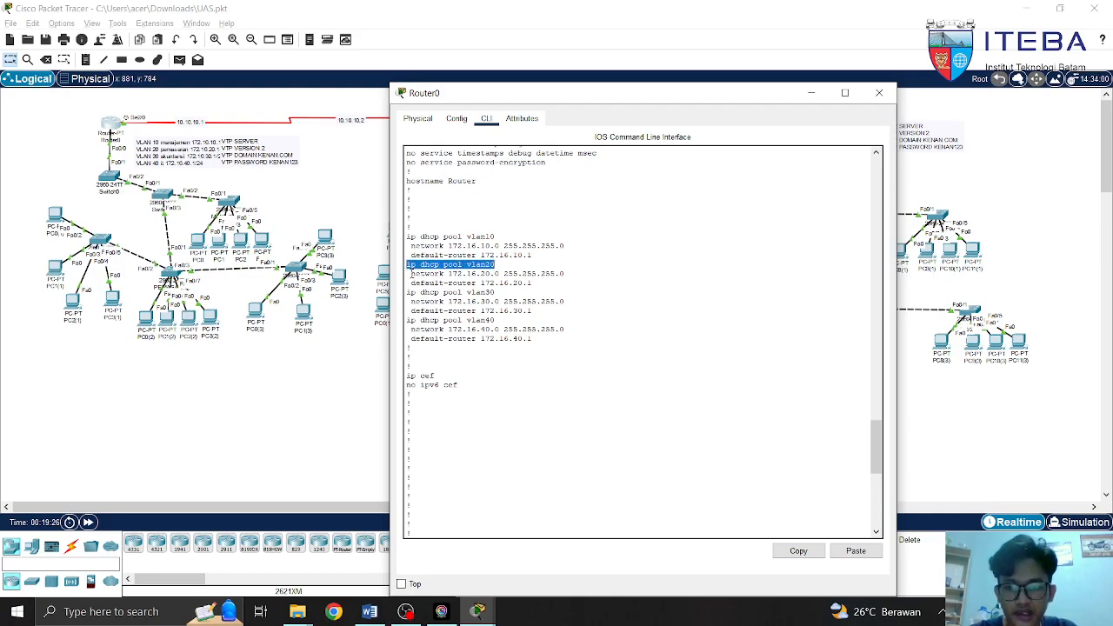
click(412, 274)
drag(412, 274, 566, 274)
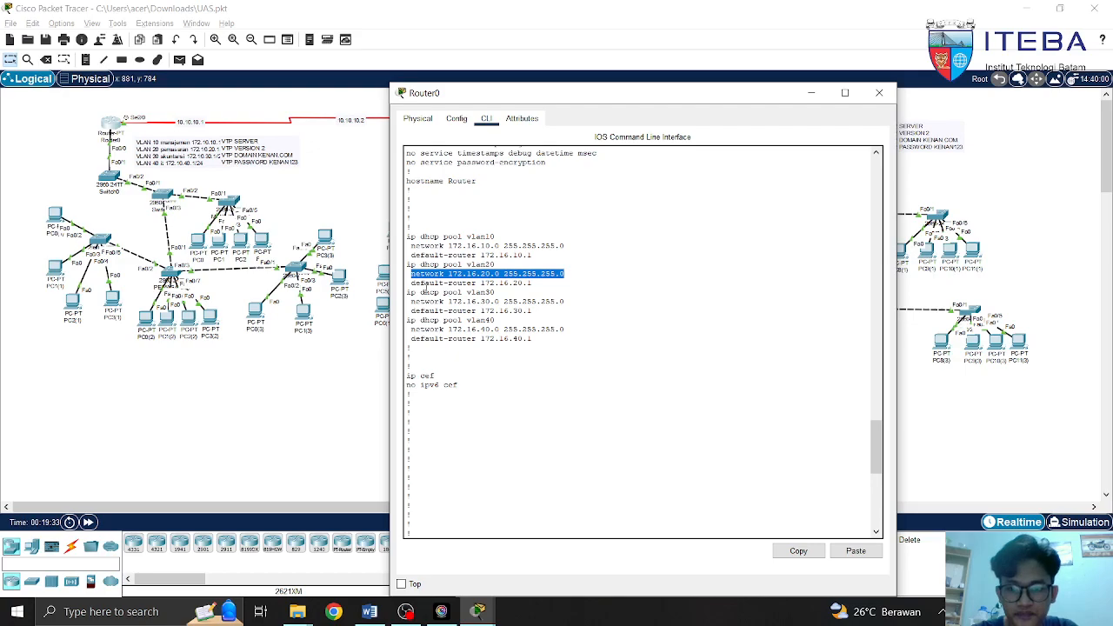
drag(410, 283, 533, 284)
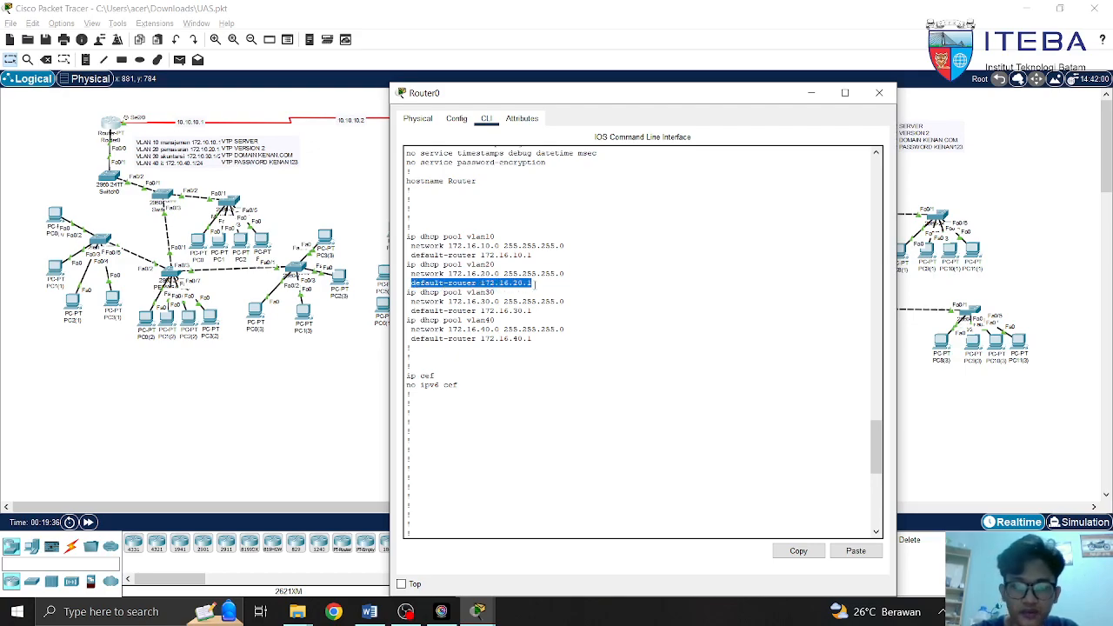
click(550, 289)
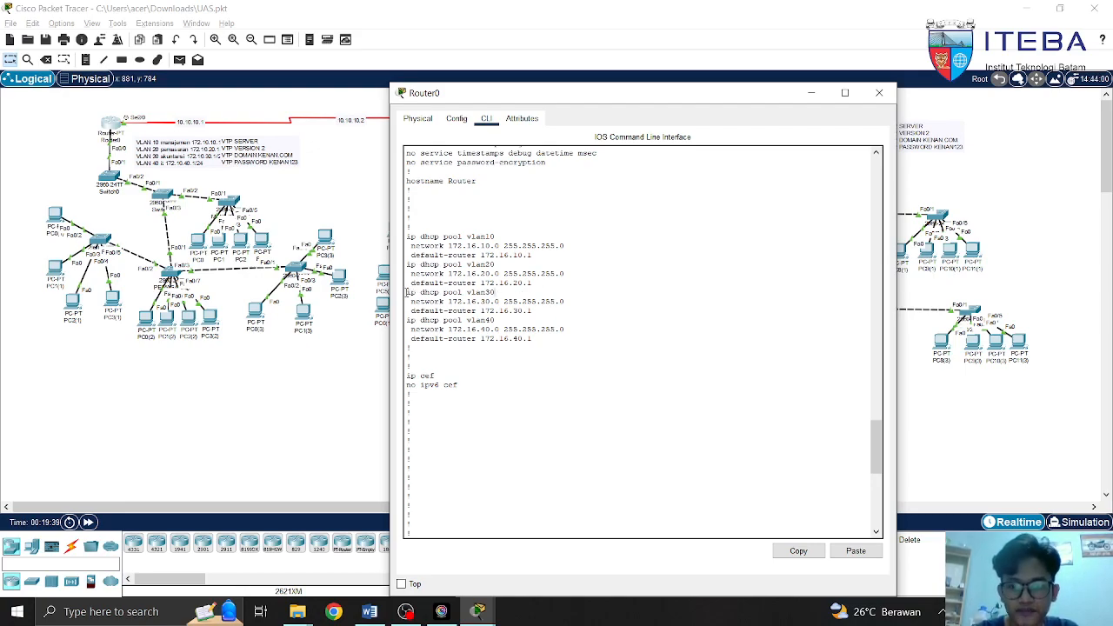
Highlight the vlan30 and vlan40 pools' network, mask and default-router lines, then scroll to interfaces
drag(406, 292, 492, 292)
click(496, 292)
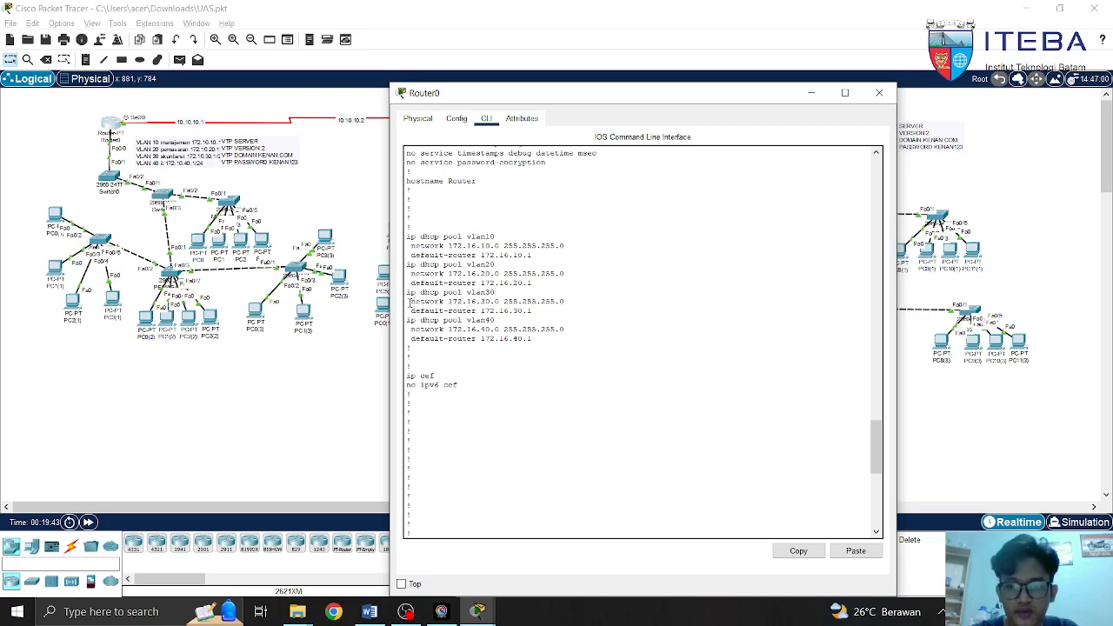
drag(408, 301, 571, 302)
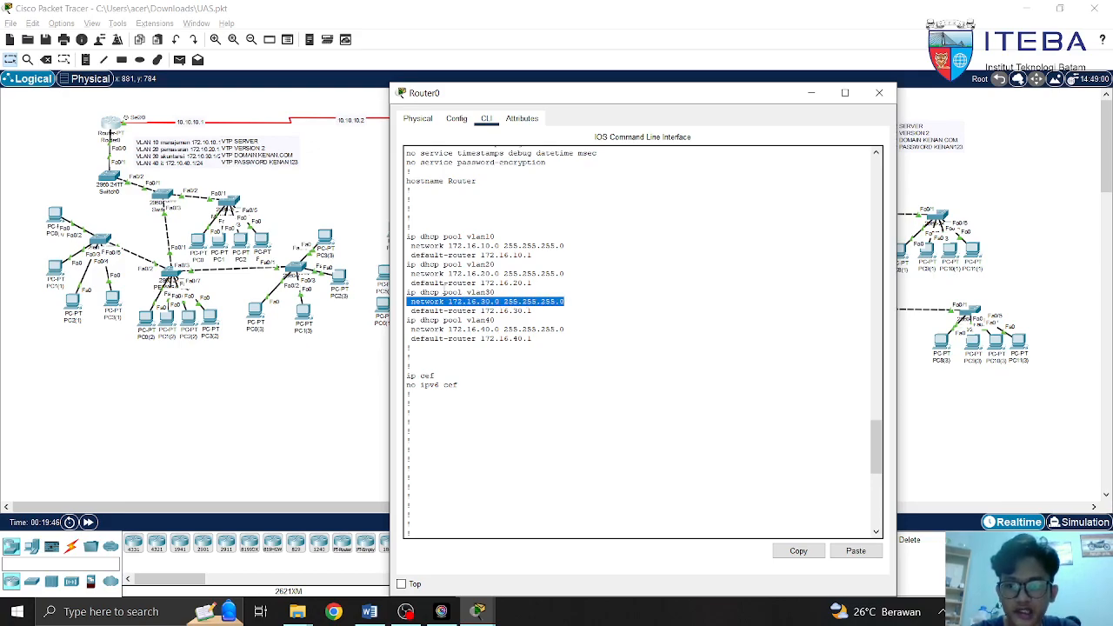
drag(411, 311, 554, 313)
click(554, 313)
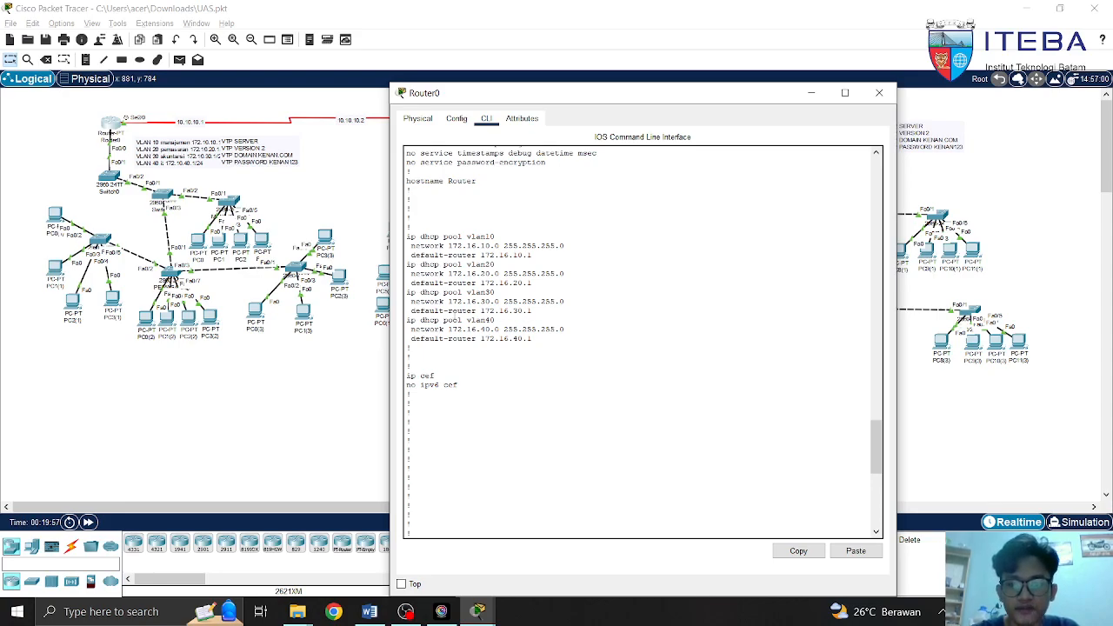
drag(405, 322, 509, 320)
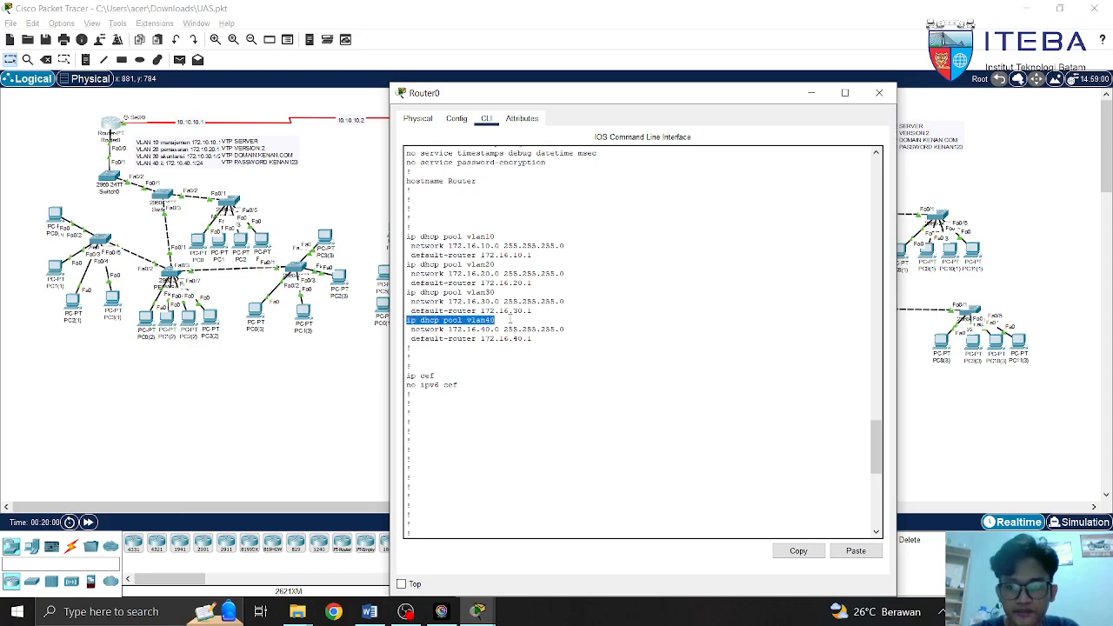
click(584, 328)
drag(415, 330, 566, 331)
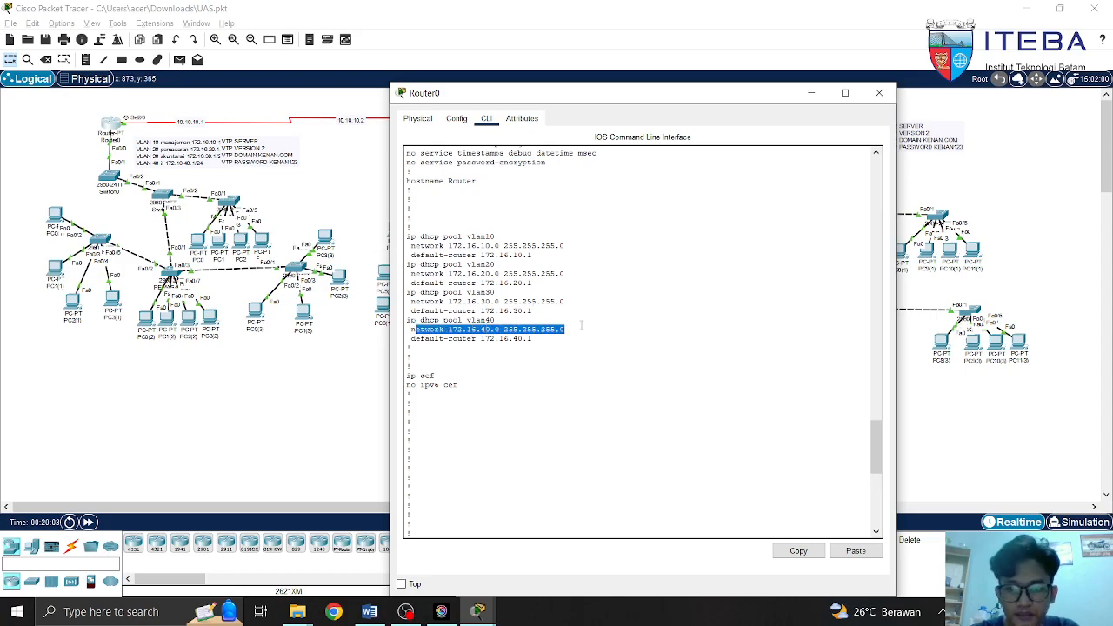
click(414, 338)
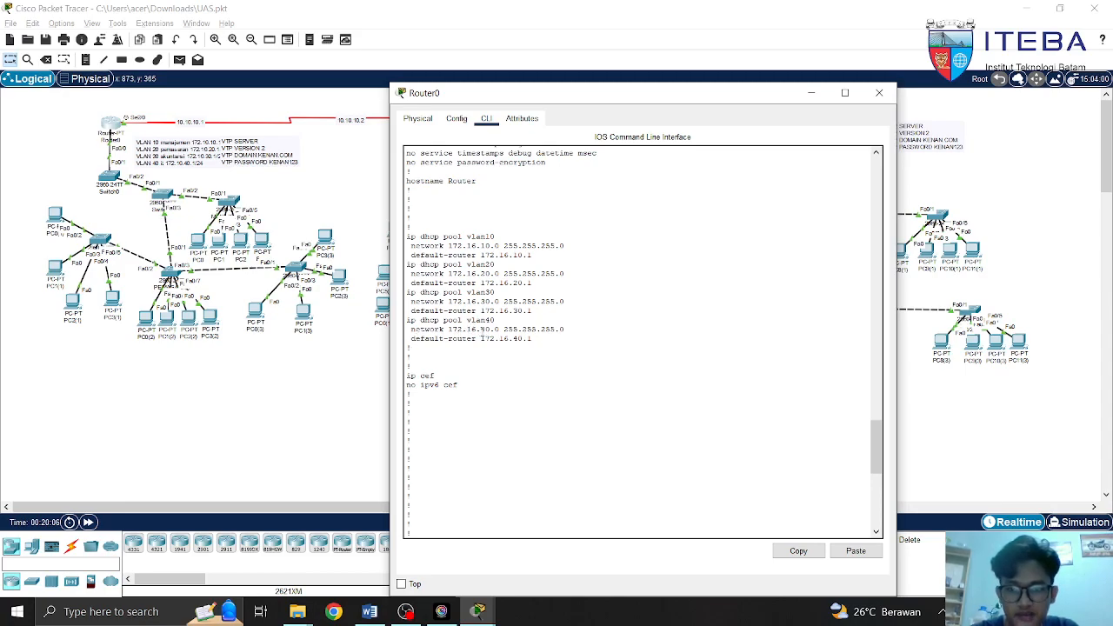
drag(503, 329, 569, 335)
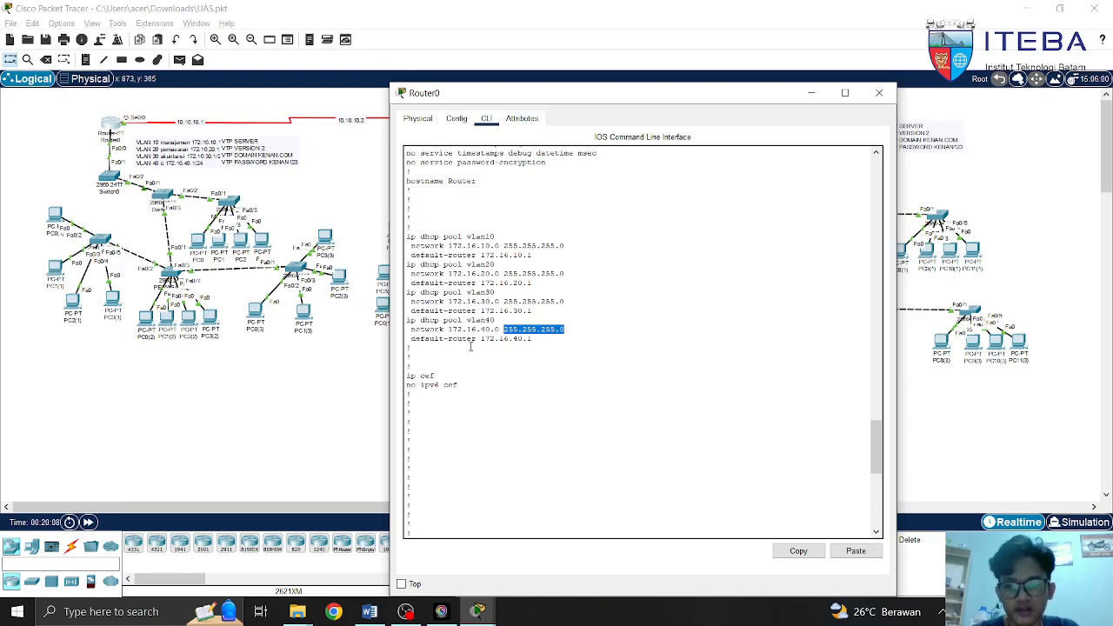
drag(410, 338, 534, 339)
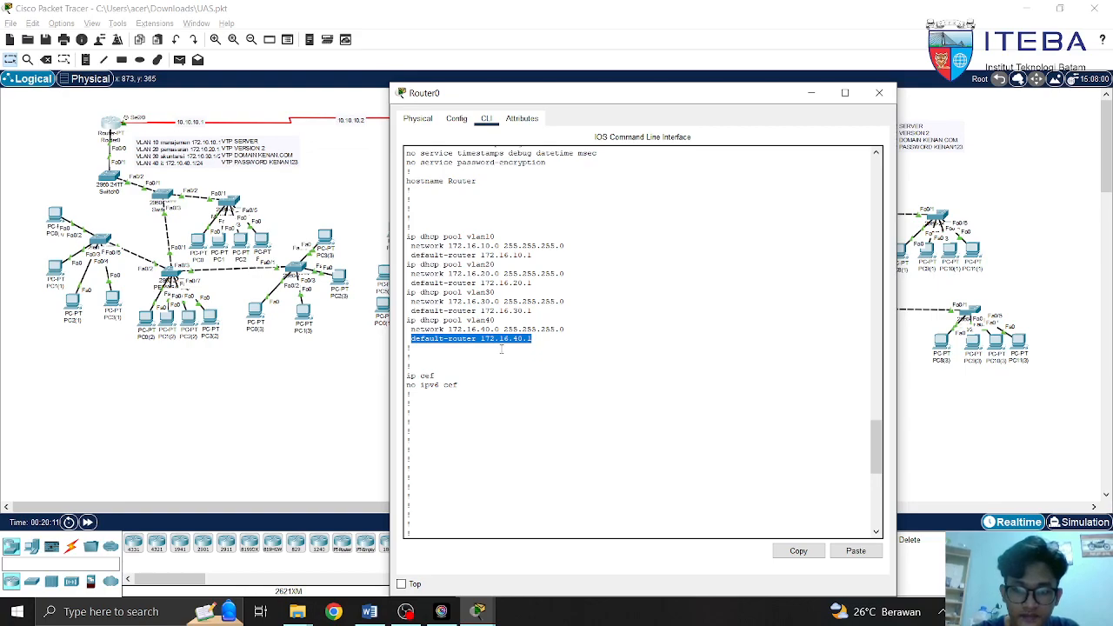
click(546, 338)
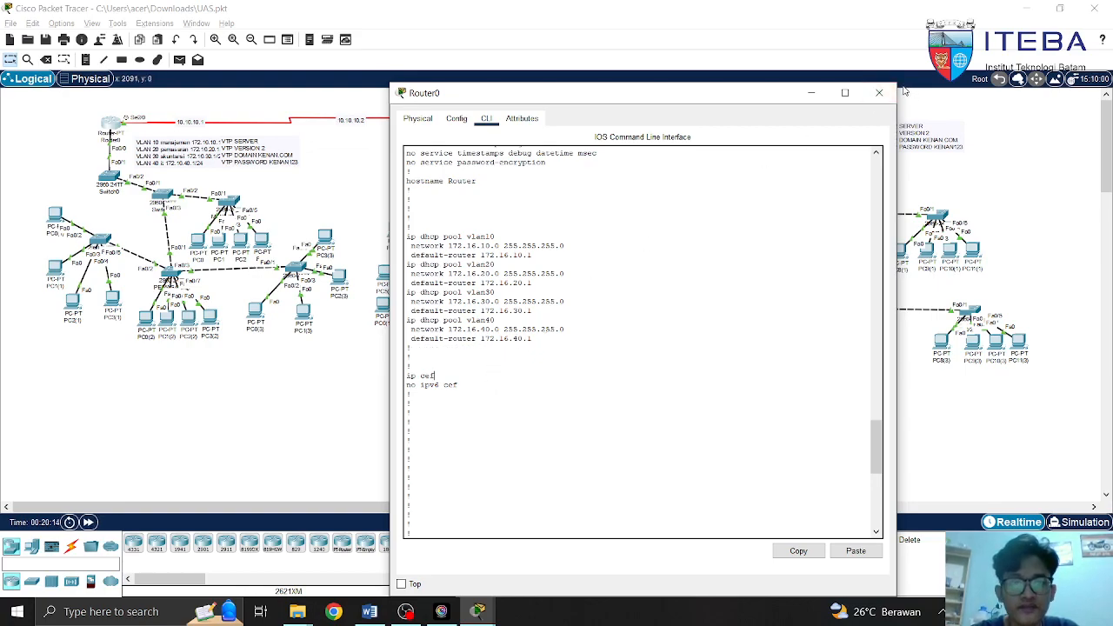
click(571, 380)
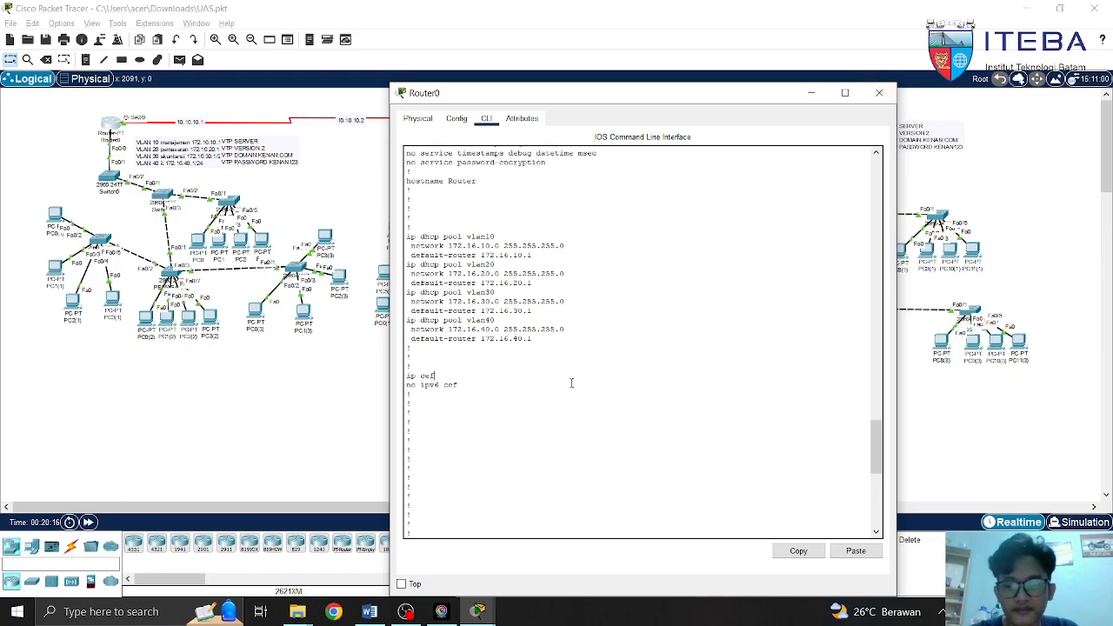
scroll(528, 410, down, 13)
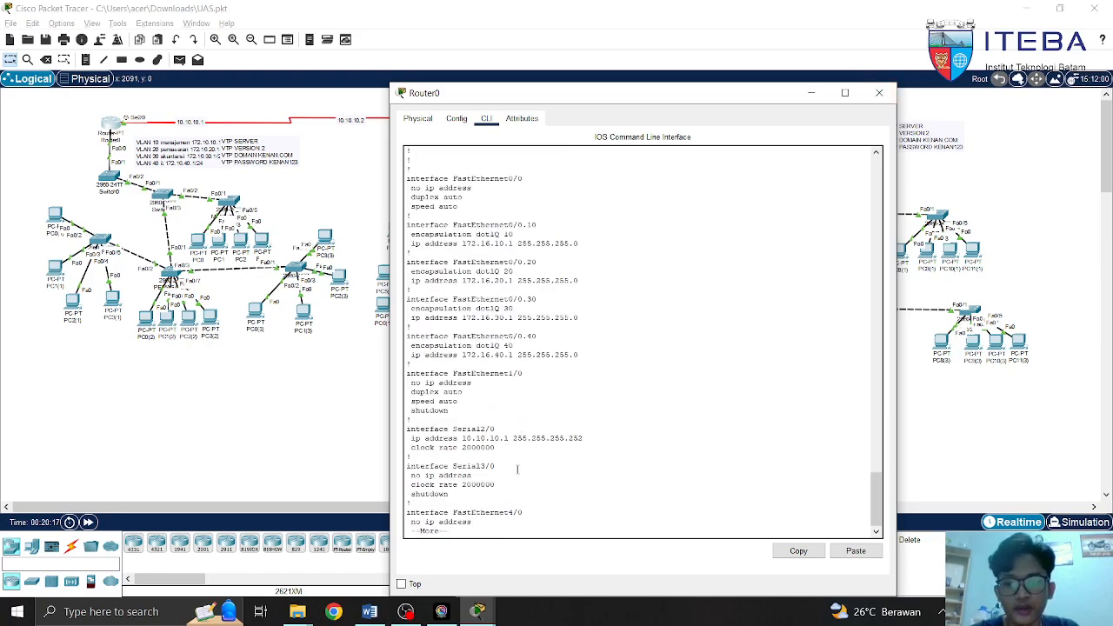
Close Router0, open Switch0's CLI and enter global configuration mode with en and conf t
click(882, 95)
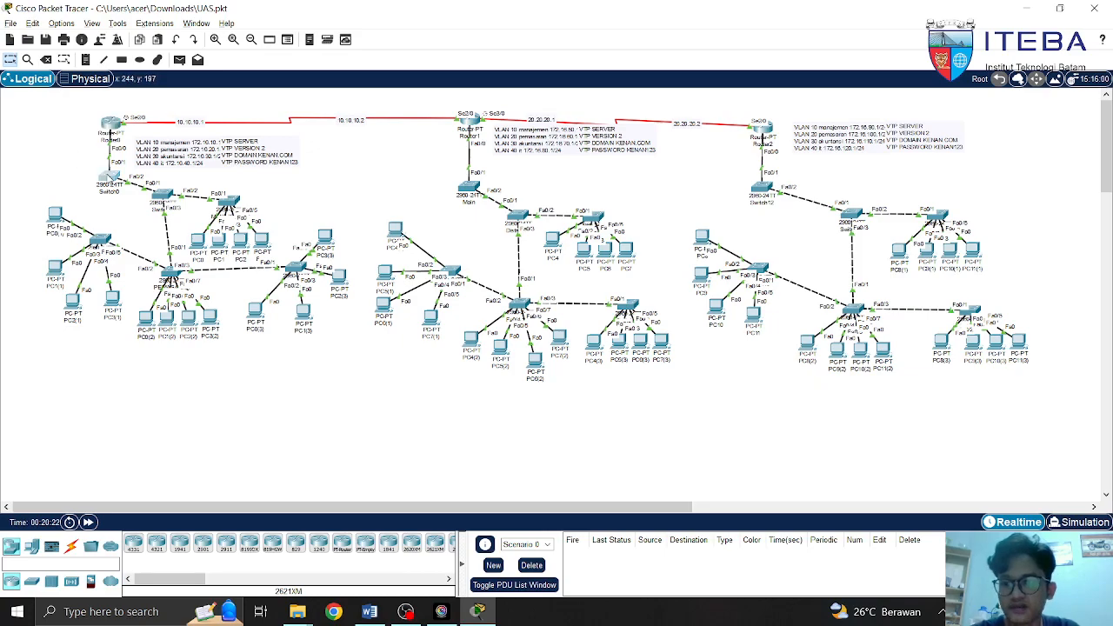
click(109, 177)
click(489, 119)
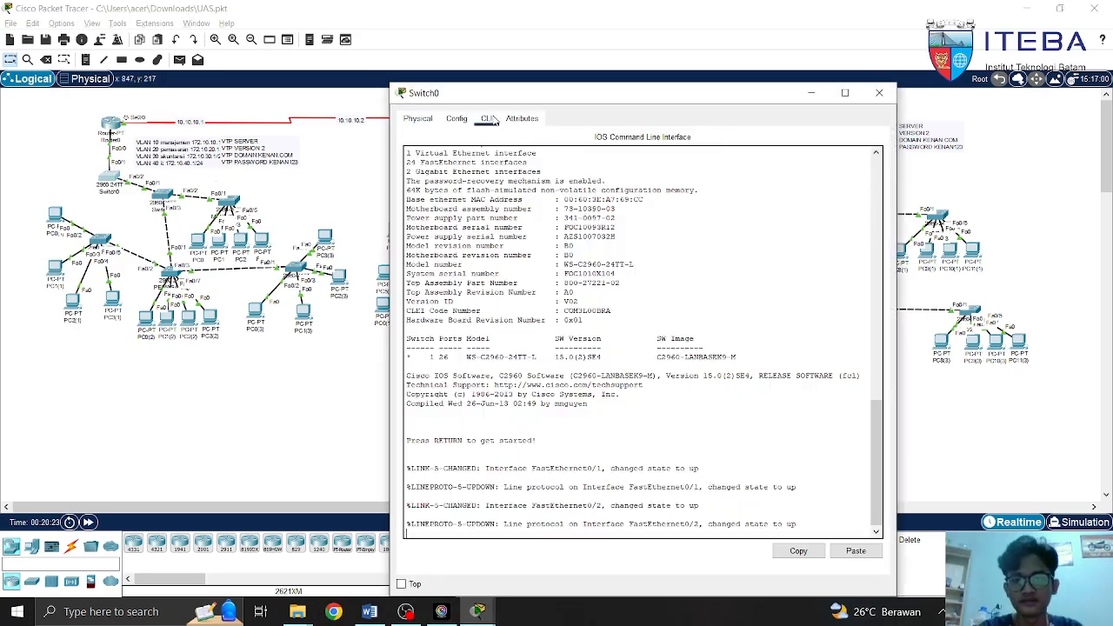
key(Return)
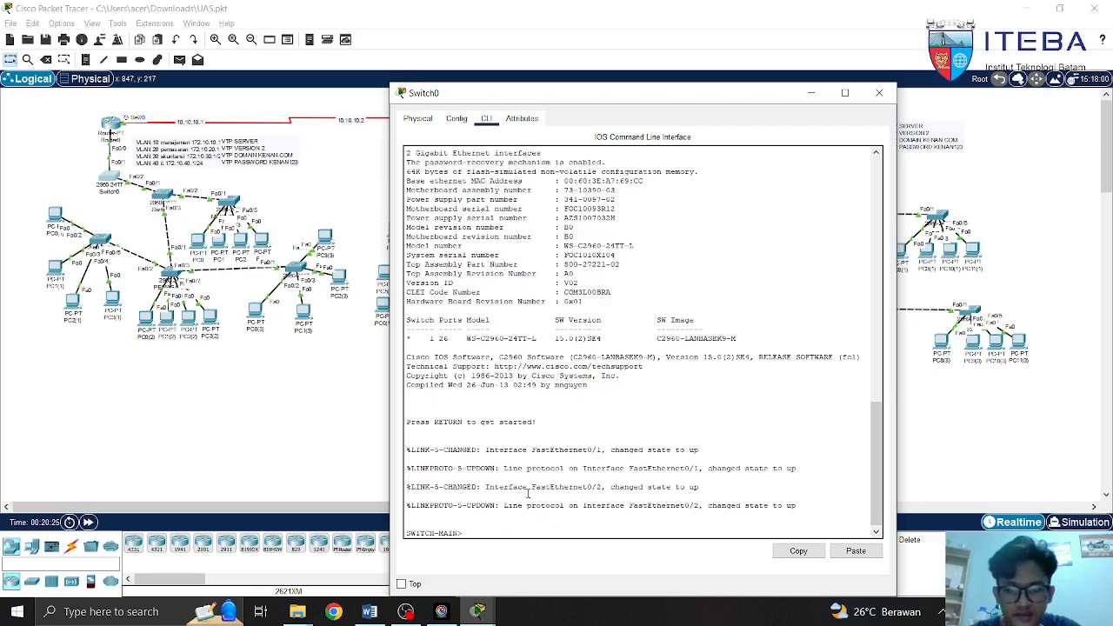
text(en)
key(Return)
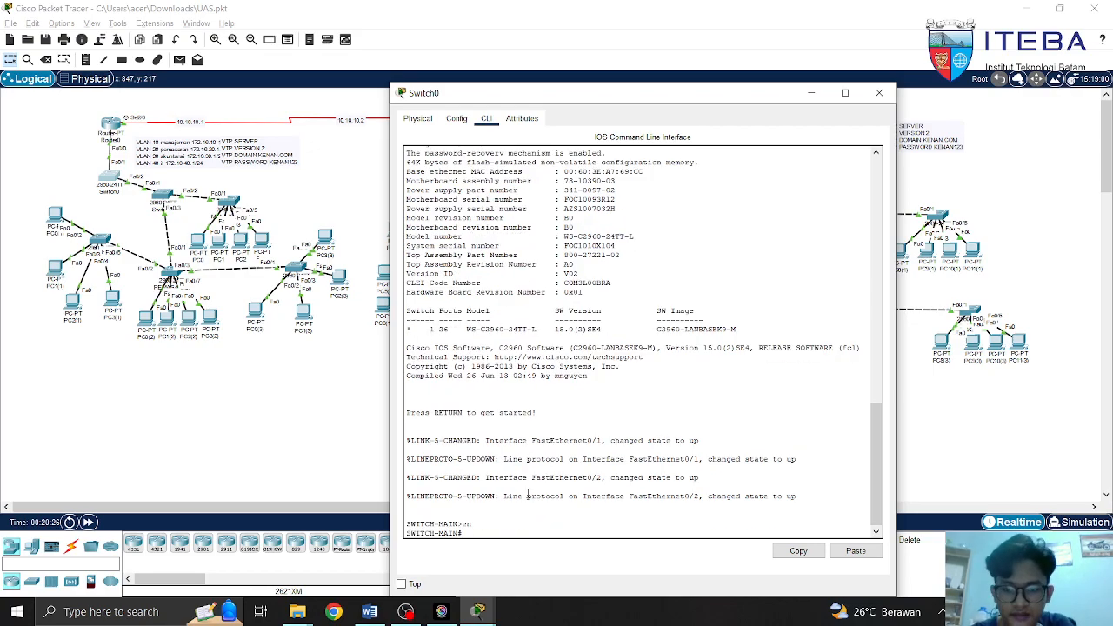
text(conf t)
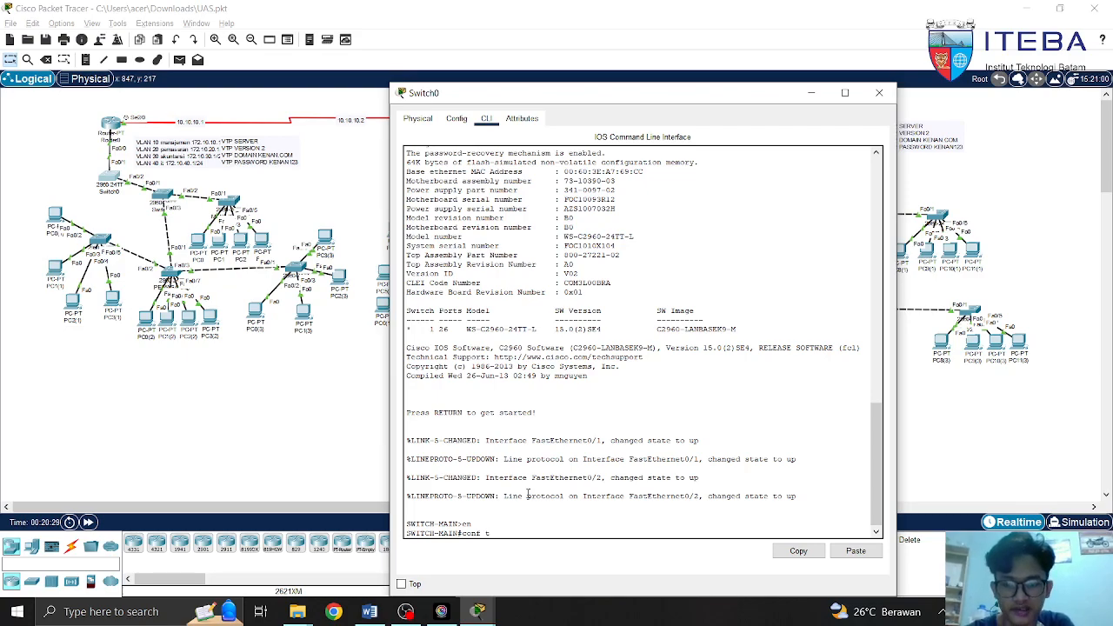
key(Return)
List SWITCH-MAIN's running configuration, showing Fa0/1 and Fa0/2 in trunk mode
text(e)
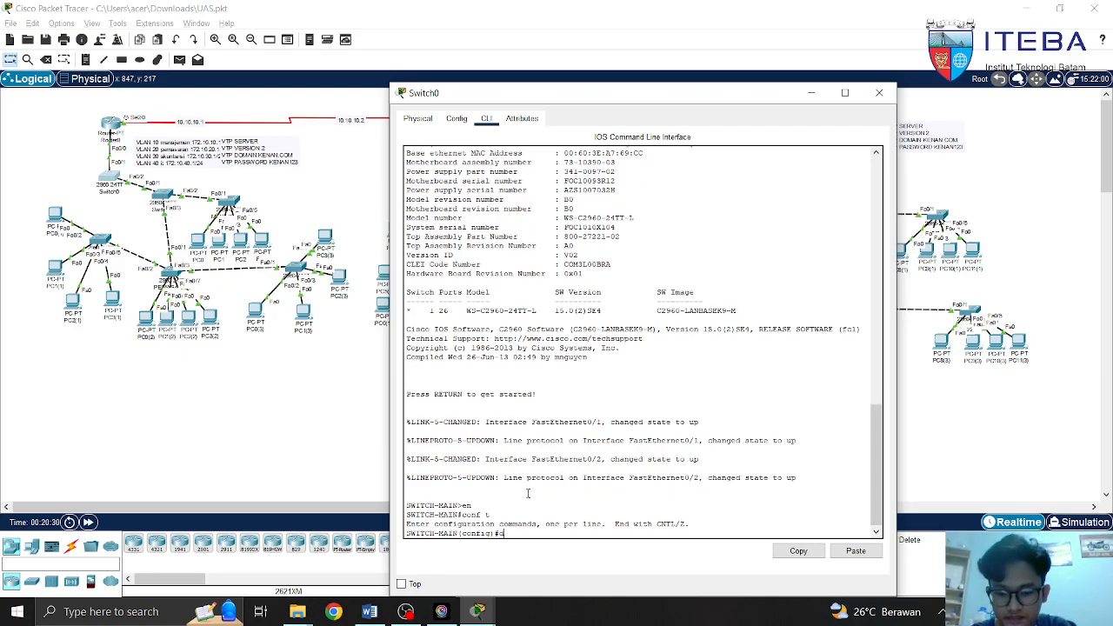
text(o sh run)
key(Return)
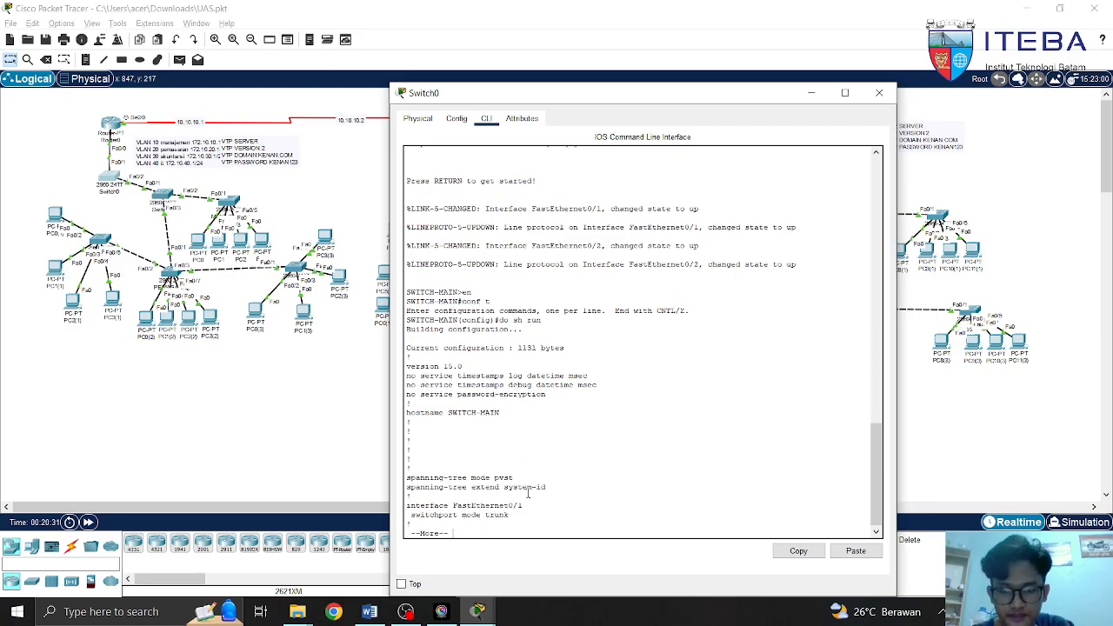
key(space)
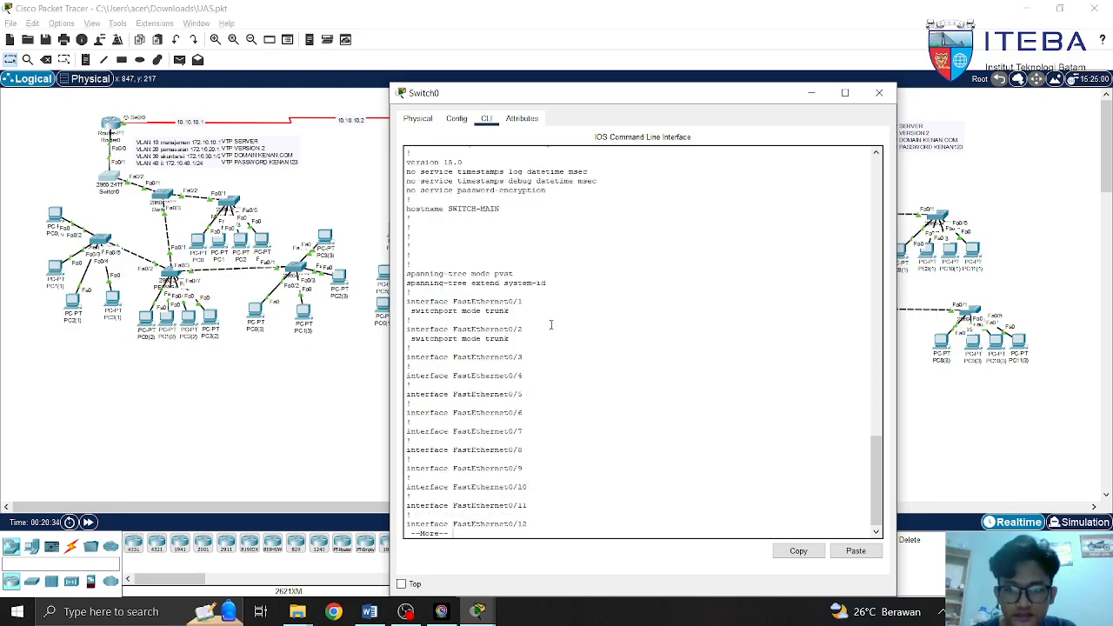
key(space)
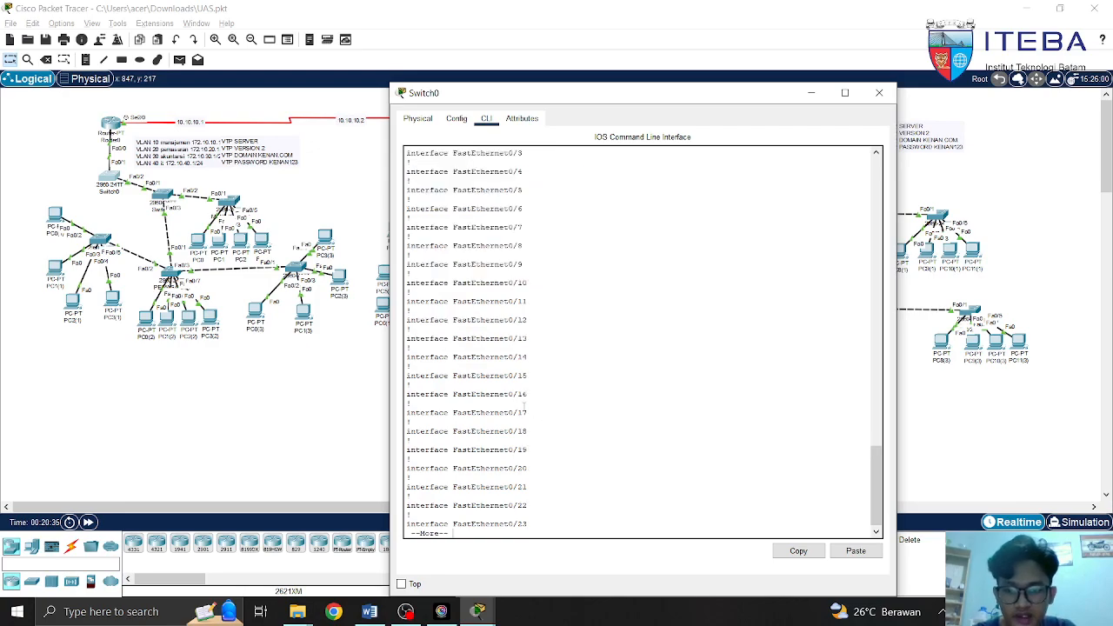
key(space)
drag(872, 465, 878, 398)
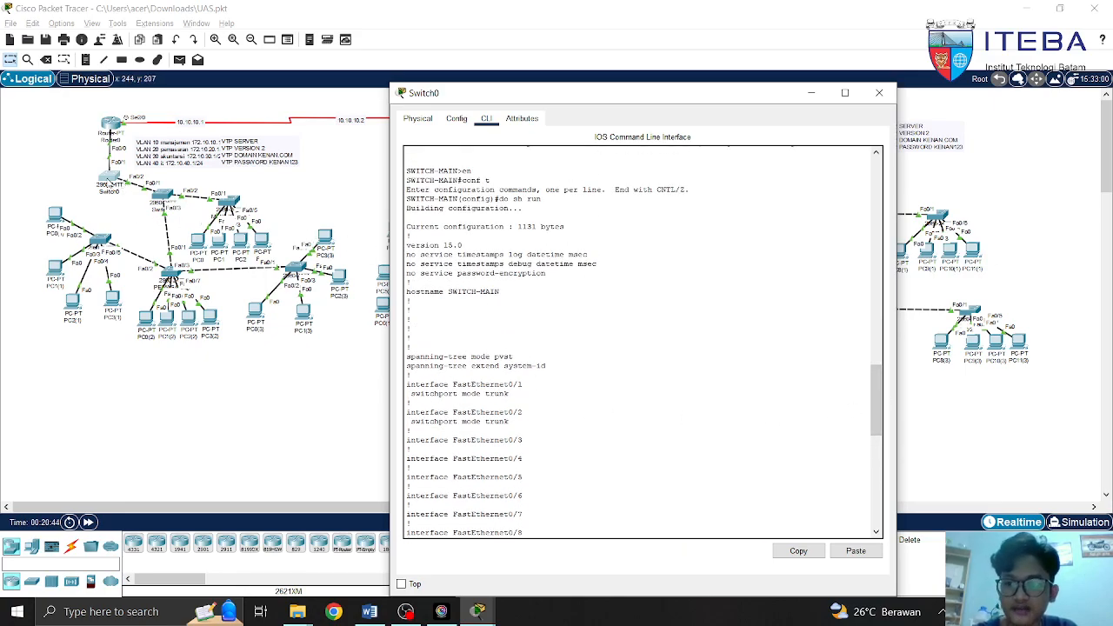
Finish the configuration listing and draft 'vtp mode server' without submitting it
click(591, 484)
key(space)
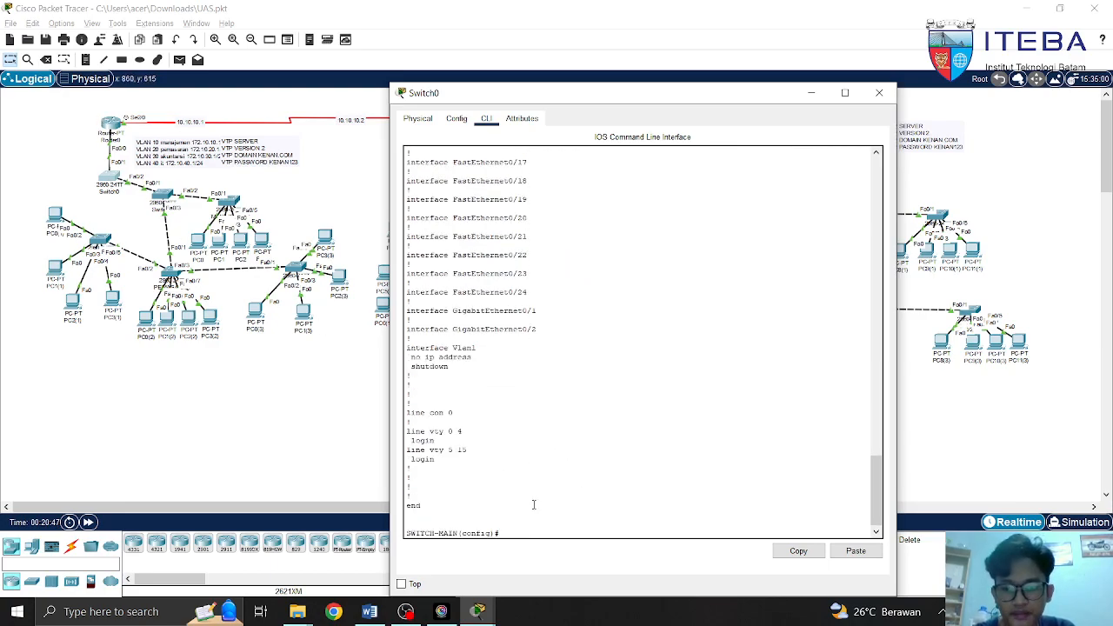
text(vtp mode ser)
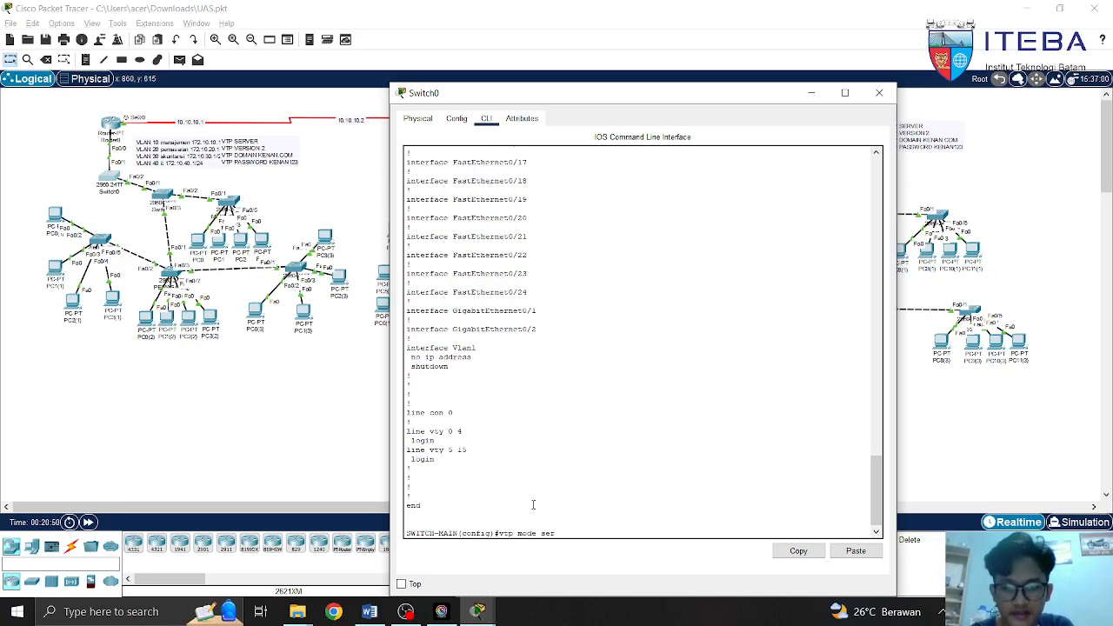
key(Tab)
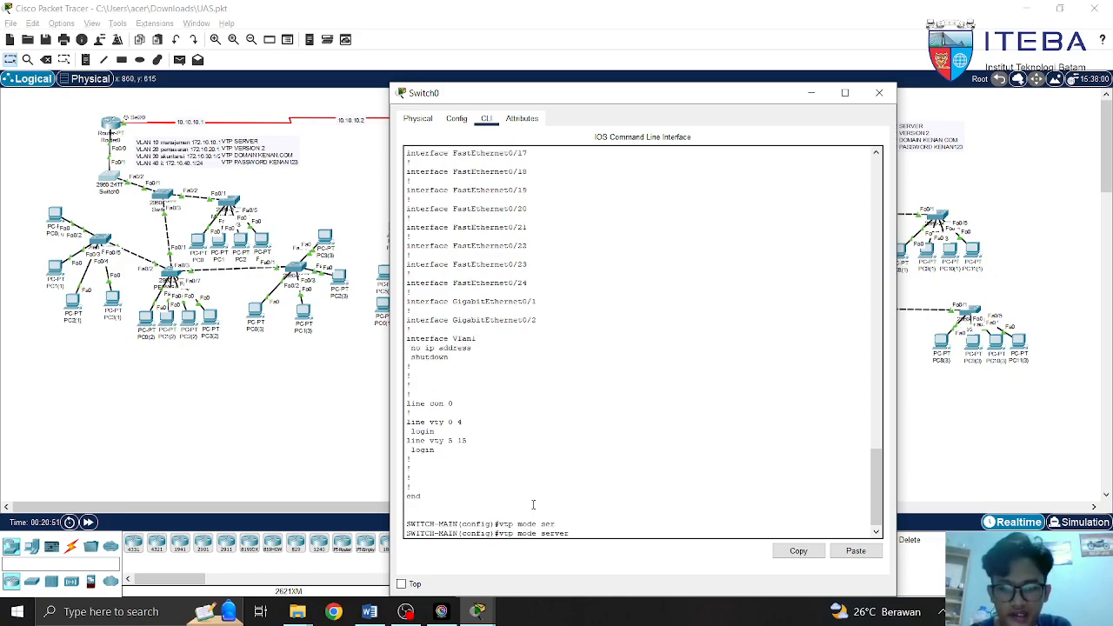
key(BackSpace)
key(BackSpace)
key(BackSpace)
key(BackSpace)
key(BackSpace)
key(BackSpace)
key(BackSpace)
key(BackSpace)
key(BackSpace)
key(BackSpace)
key(BackSpace)
key(BackSpace)
key(BackSpace)
key(BackSpace)
key(BackSpace)
Draft 'vtp domain kenan.com' and 'vtp version 2' commands, erasing each without submitting
text(vtp)
key(Tab)
text(dom)
key(Tab)
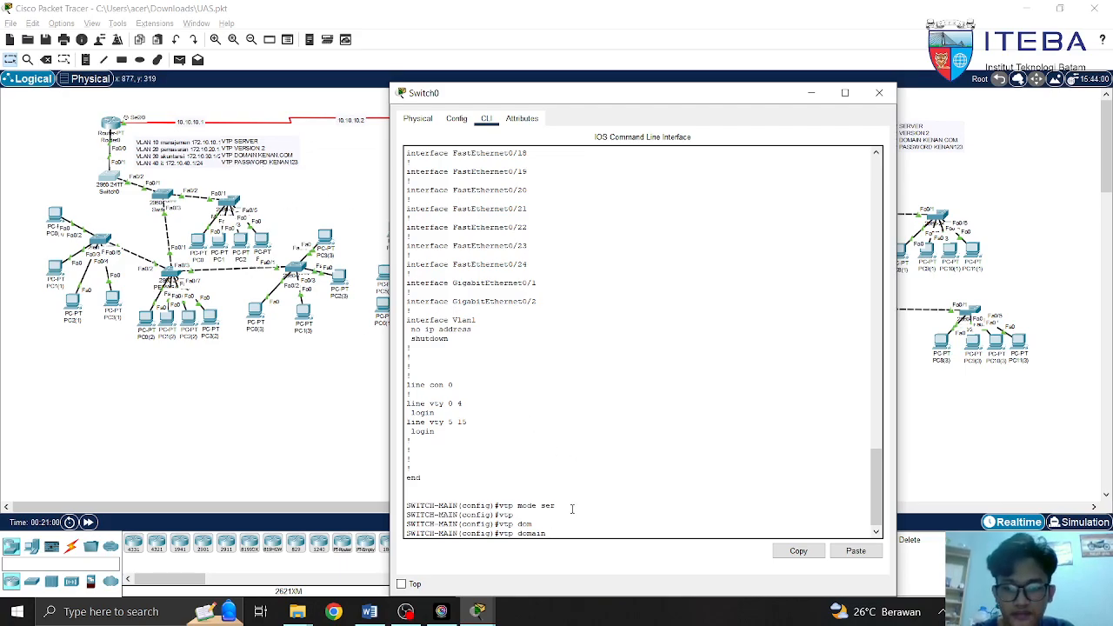
text(kenan.com)
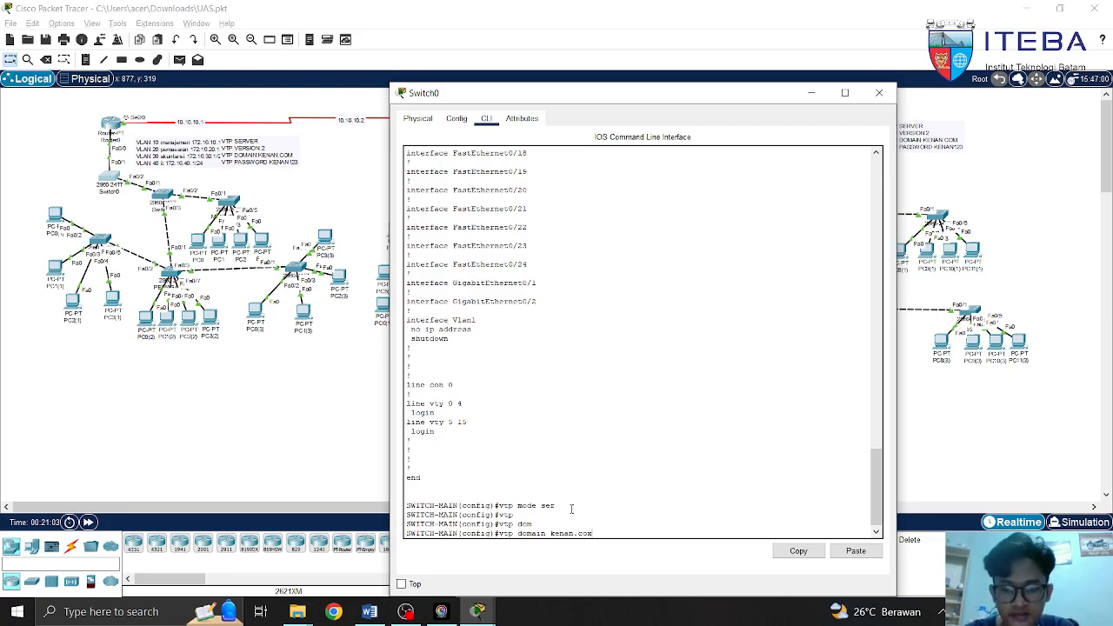
key(BackSpace)
key(BackSpace)
key(BackSpace)
key(BackSpace)
key(BackSpace)
key(BackSpace)
key(BackSpace)
key(BackSpace)
key(BackSpace)
key(BackSpace)
key(BackSpace)
key(BackSpace)
key(BackSpace)
key(BackSpace)
key(BackSpace)
key(BackSpace)
key(BackSpace)
key(BackSpace)
key(BackSpace)
key(BackSpace)
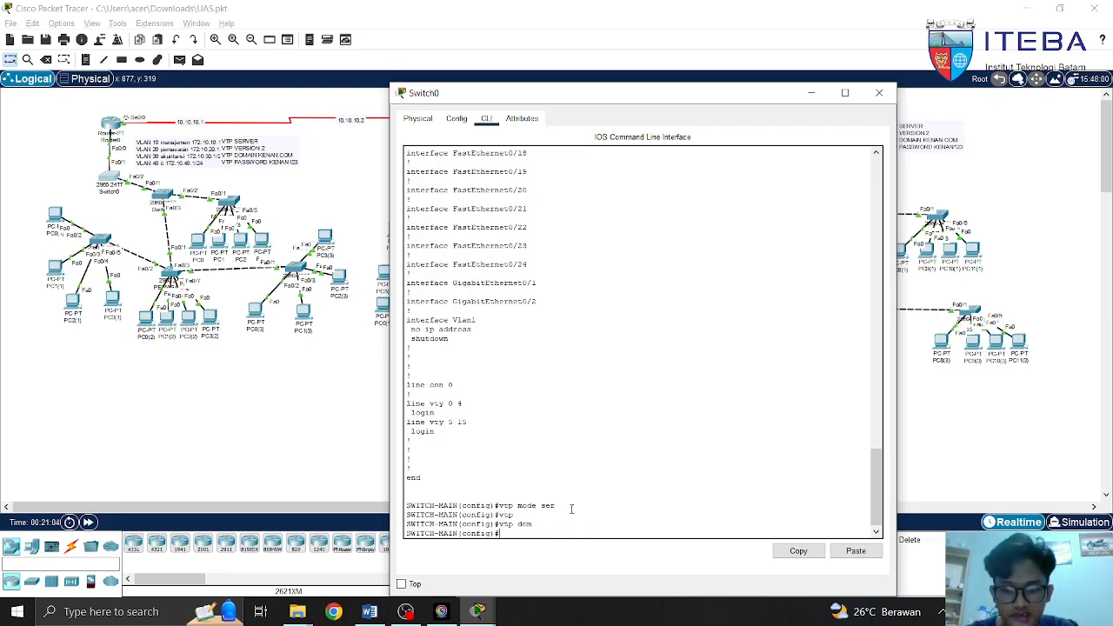
text(vtp versio)
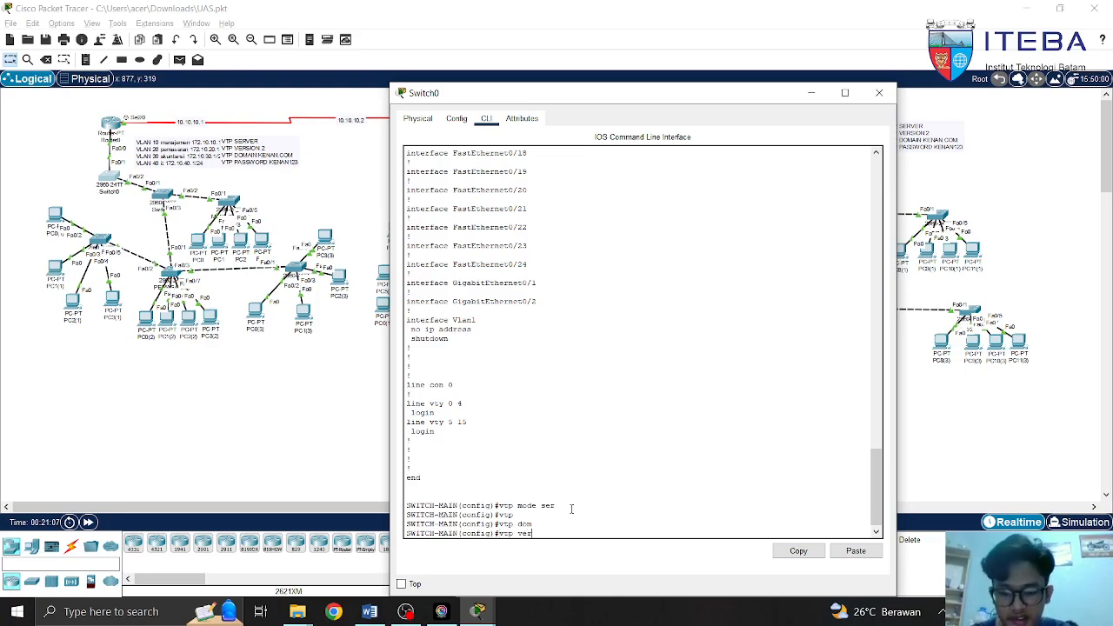
key(Tab)
text(2)
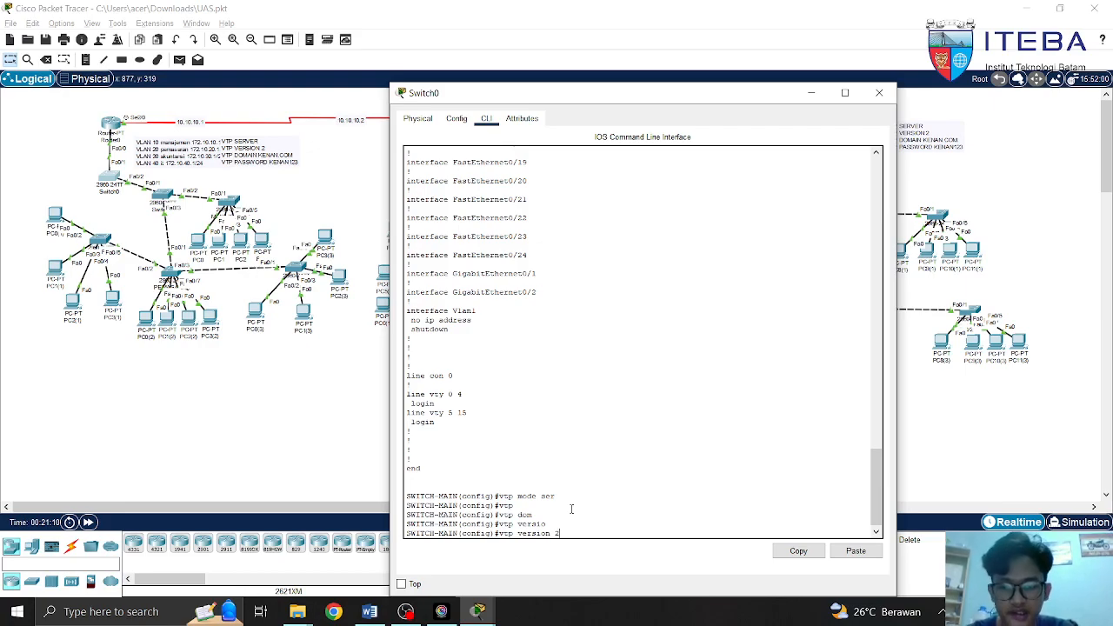
key(BackSpace)
key(BackSpace)
key(BackSpace)
key(BackSpace)
key(BackSpace)
key(BackSpace)
key(BackSpace)
key(BackSpace)
key(BackSpace)
key(BackSpace)
key(BackSpace)
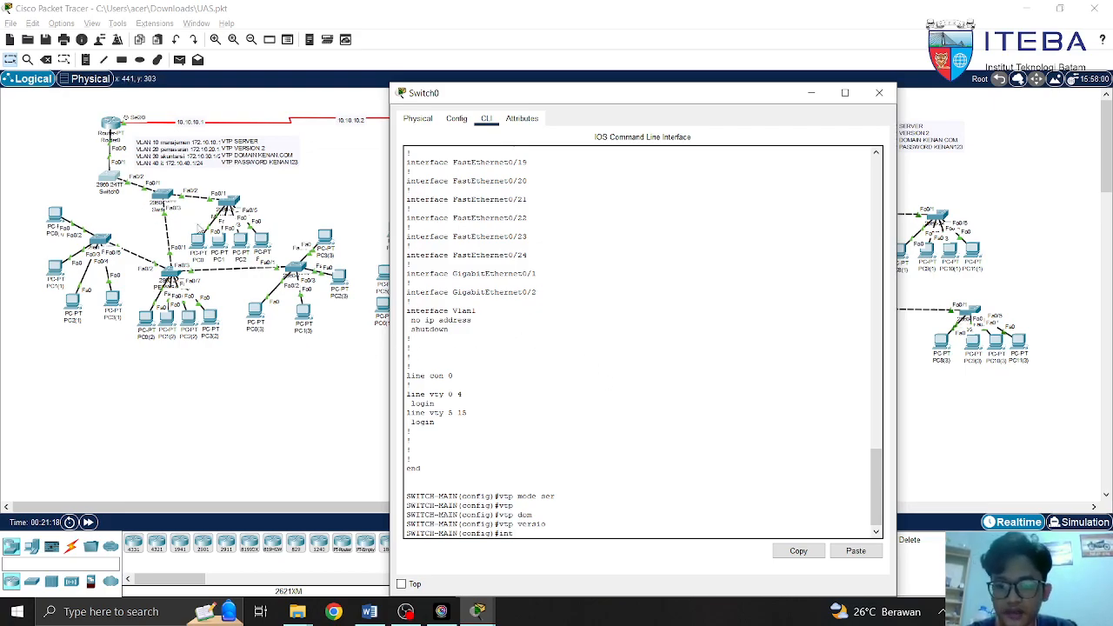
Enter interface Fa0/1 and draft 'switchport mode trunk'
text(fa0/1)
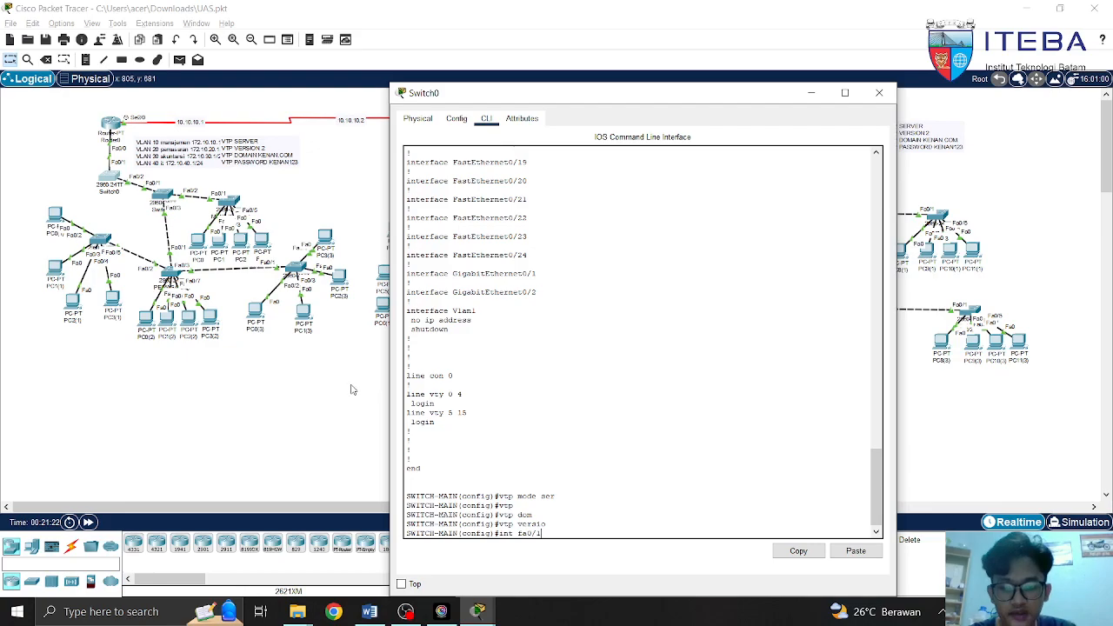
key(Return)
text(sw)
key(Tab)
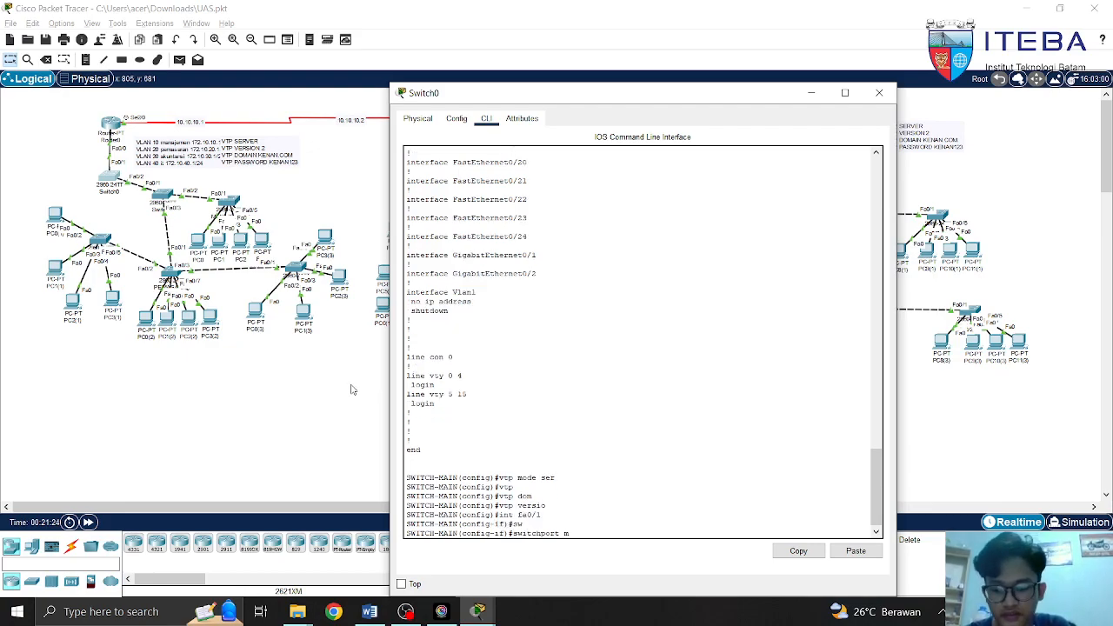
text(mode)
key(Tab)
text(trun)
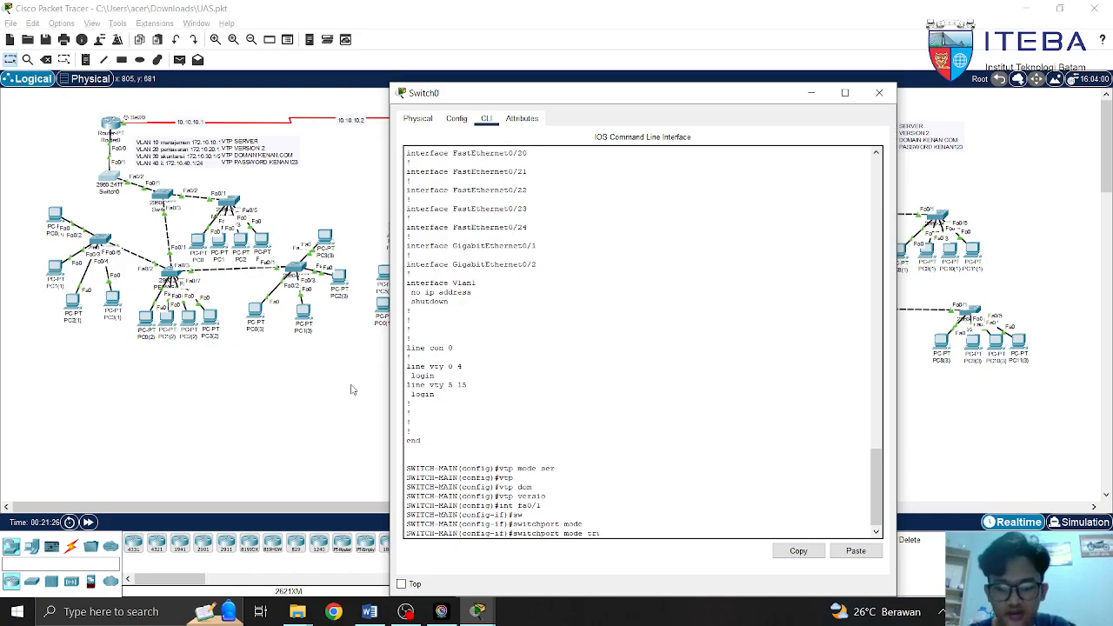
key(Tab)
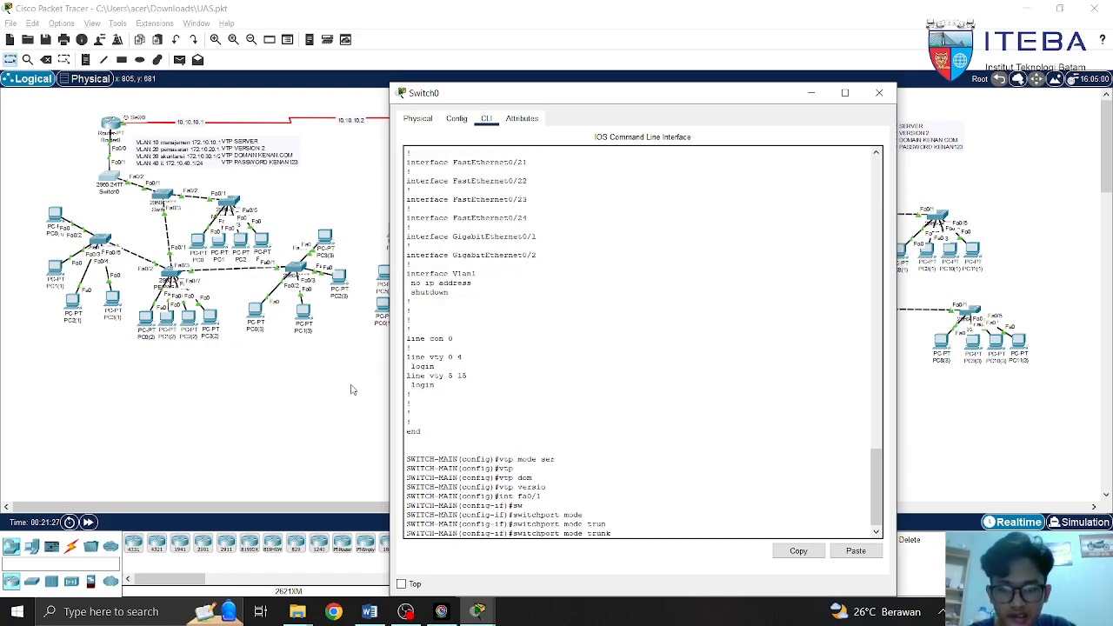
key(BackSpace)
key(BackSpace)
key(BackSpace)
key(BackSpace)
key(BackSpace)
key(BackSpace)
key(BackSpace)
key(BackSpace)
key(BackSpace)
key(BackSpace)
key(BackSpace)
key(BackSpace)
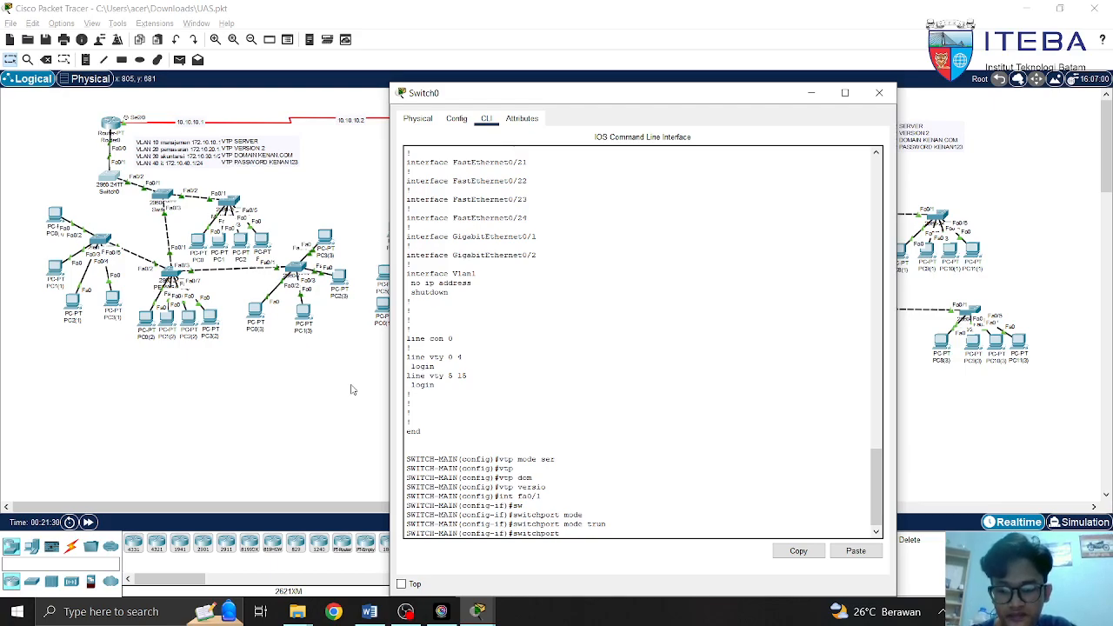
Draft 'switchport trunk allowed vlan' for Fa0/1, then clear the unentered command
text(tr)
key(Tab)
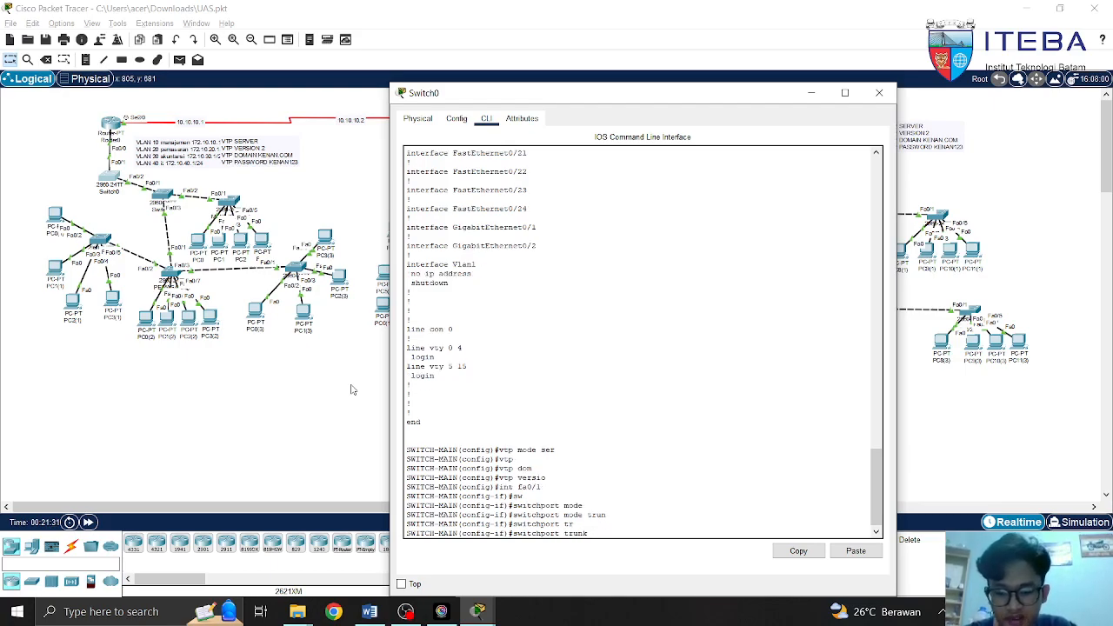
text(all)
key(Tab)
text(vlan)
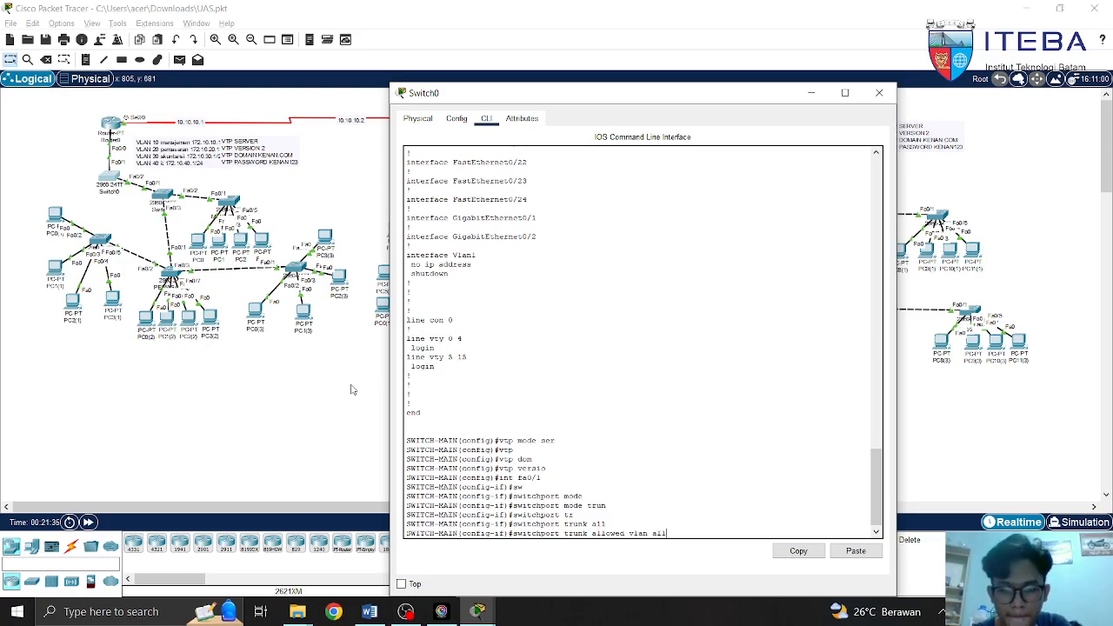
key(BackSpace)
key(BackSpace)
key(BackSpace)
key(BackSpace)
key(BackSpace)
key(BackSpace)
key(BackSpace)
key(BackSpace)
key(BackSpace)
key(BackSpace)
key(BackSpace)
key(BackSpace)
key(BackSpace)
key(BackSpace)
key(BackSpace)
key(BackSpace)
key(BackSpace)
key(BackSpace)
key(BackSpace)
key(BackSpace)
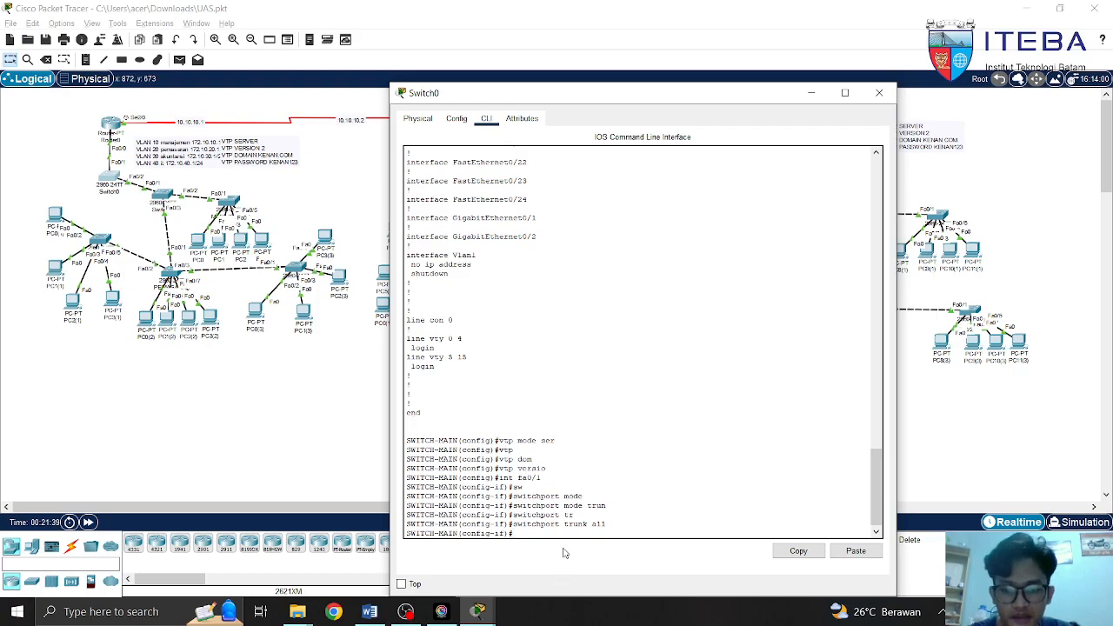
Exit configuration mode with 'end' and close Switch0's window
text(end)
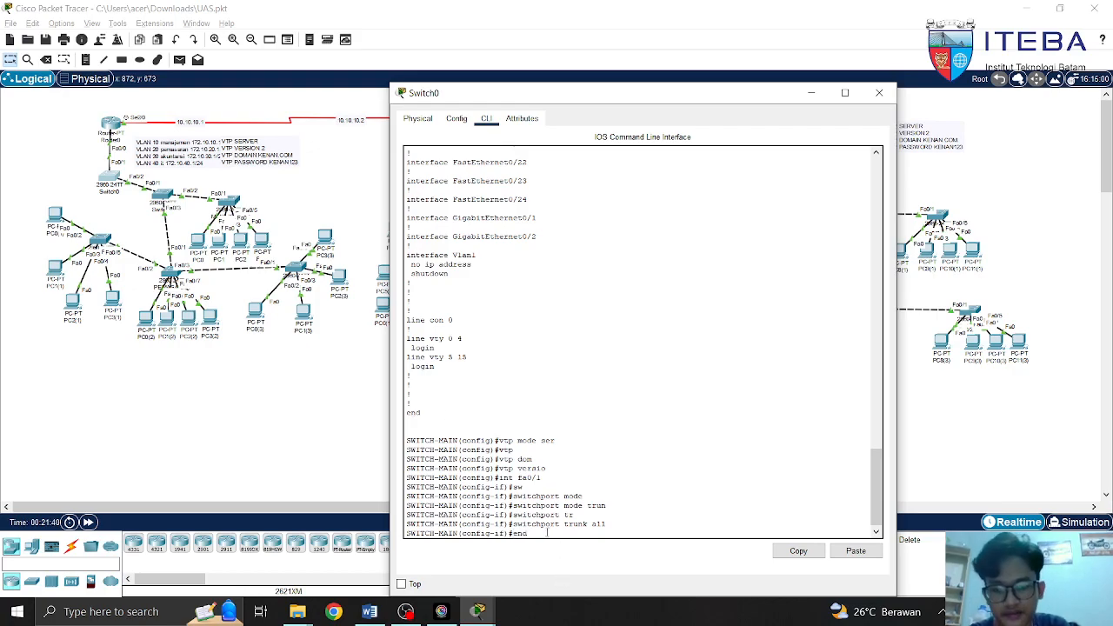
key(Return)
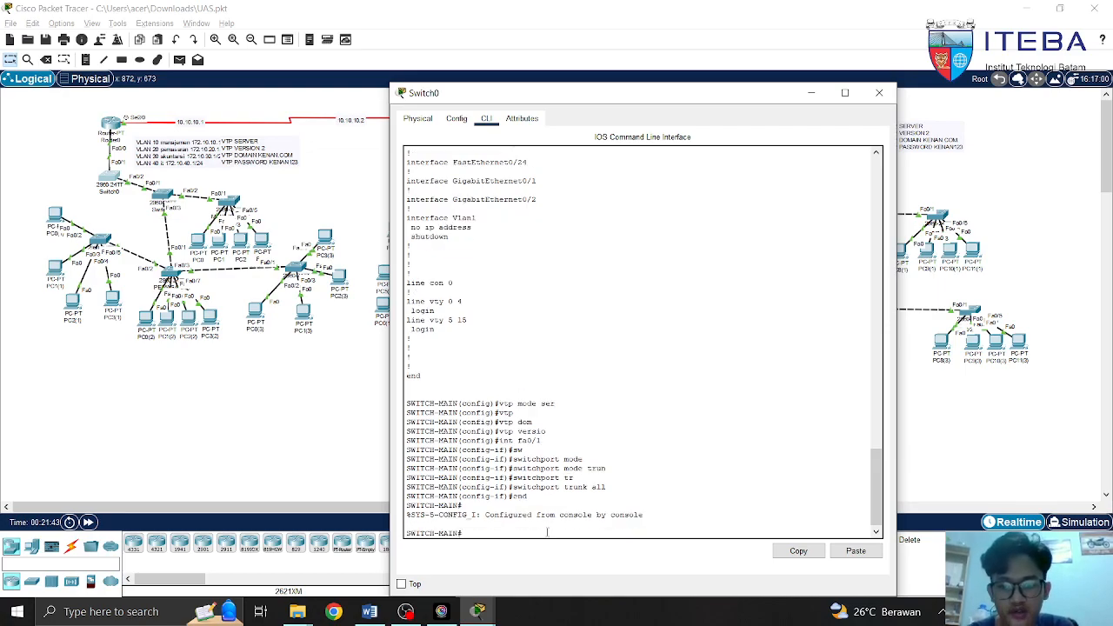
click(880, 95)
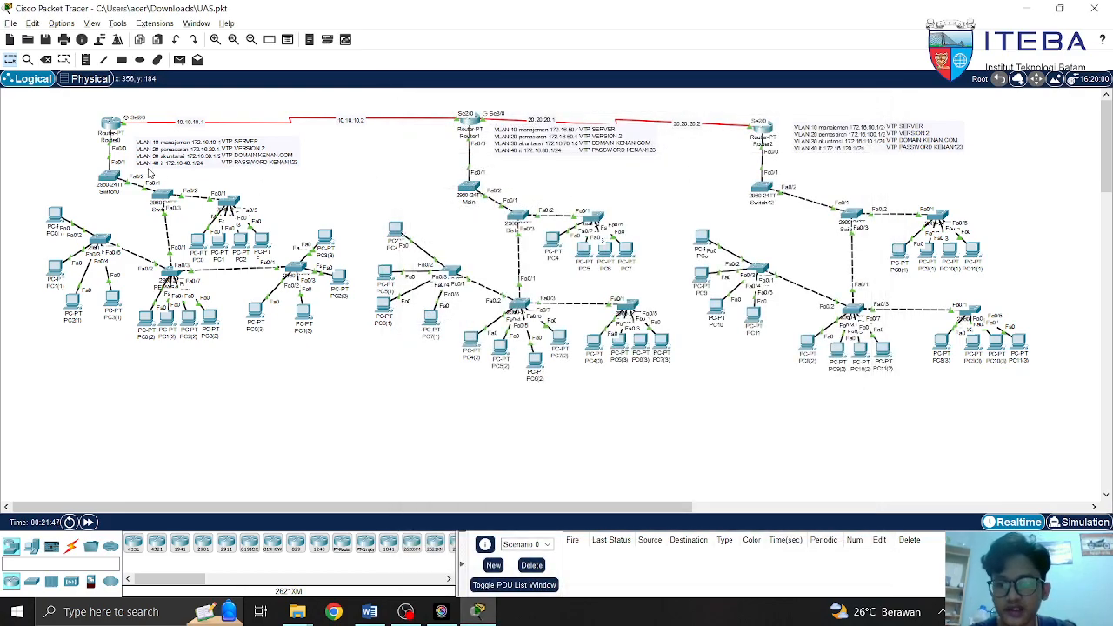
Open Switch5's CLI and enter global configuration mode with en and conf t
click(166, 194)
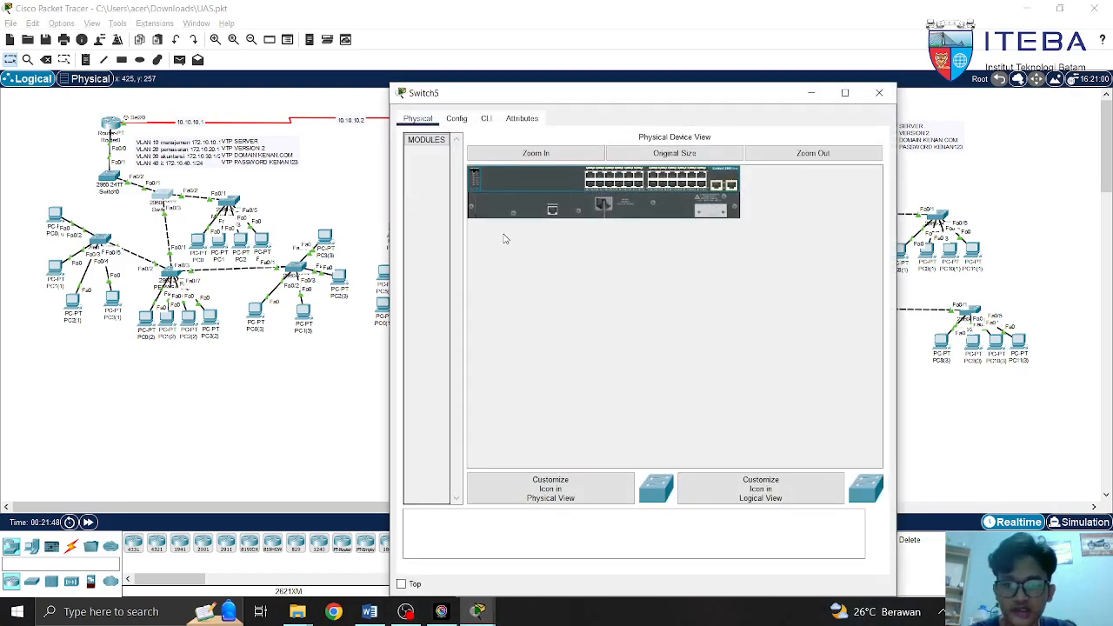
click(486, 119)
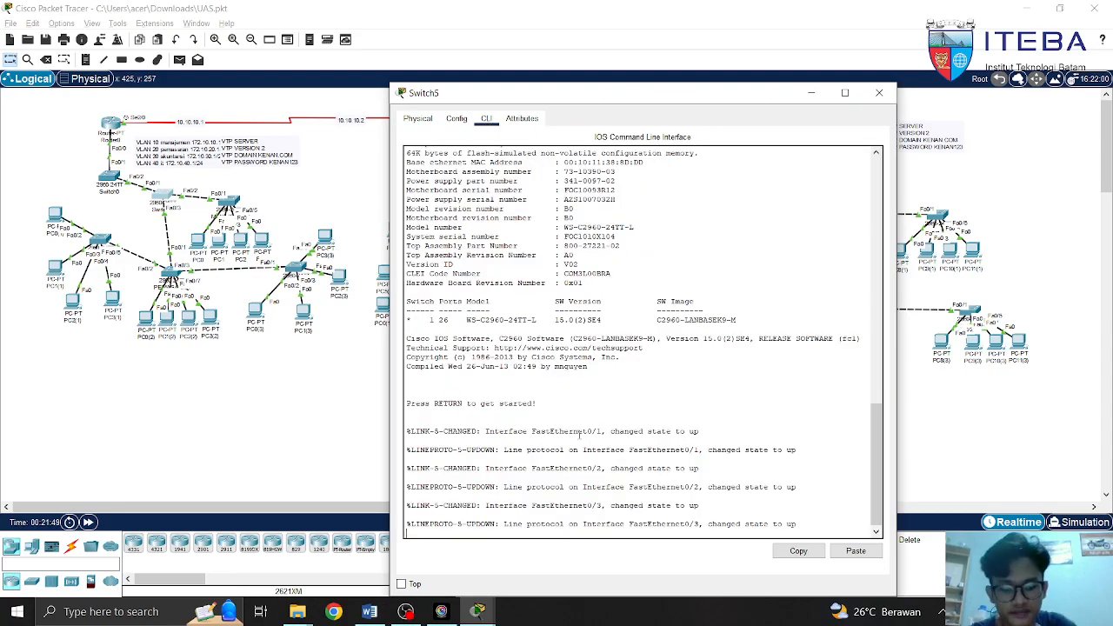
key(Return)
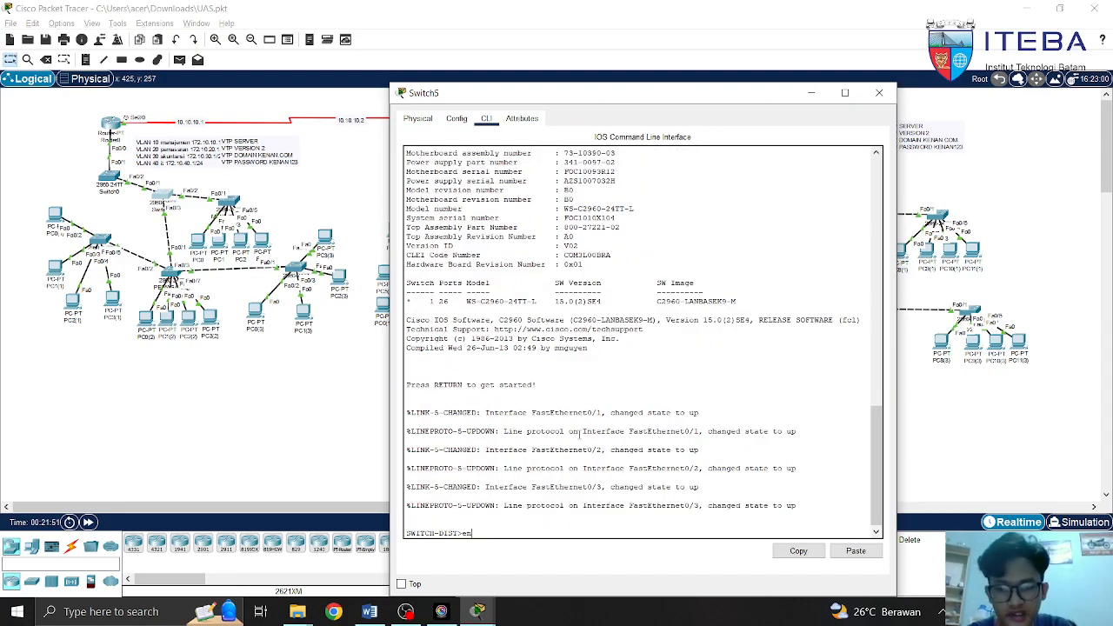
text(en)
key(Return)
text(conf t)
key(Return)
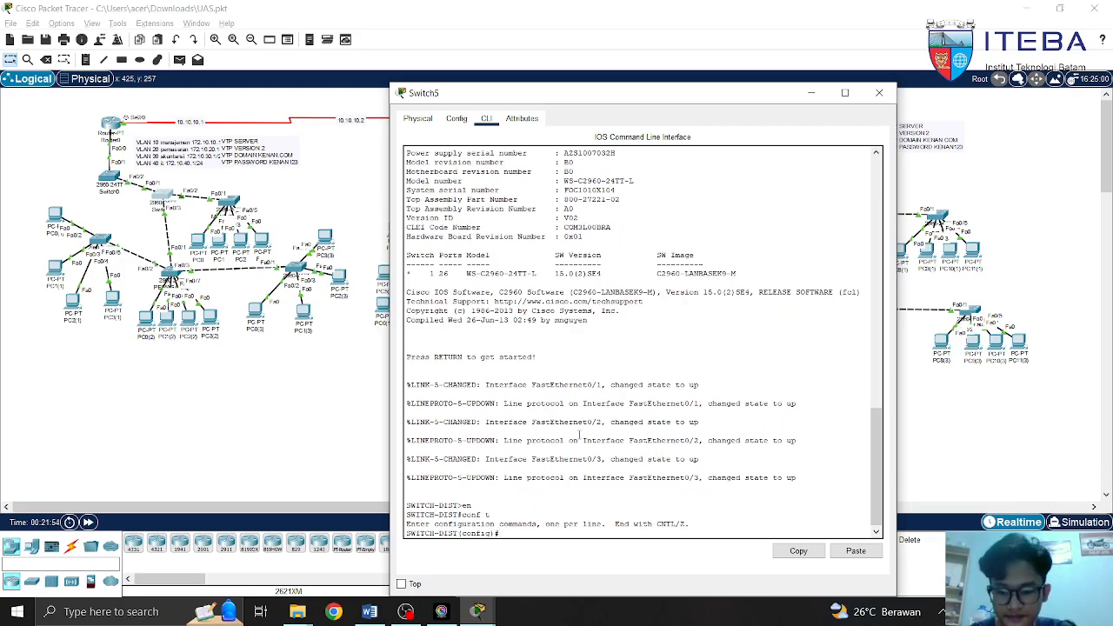
List SWITCH-DIST's running configuration with Fa0/1–0/3 as trunks, and begin 'vtp mode'
text(do sh run)
key(Return)
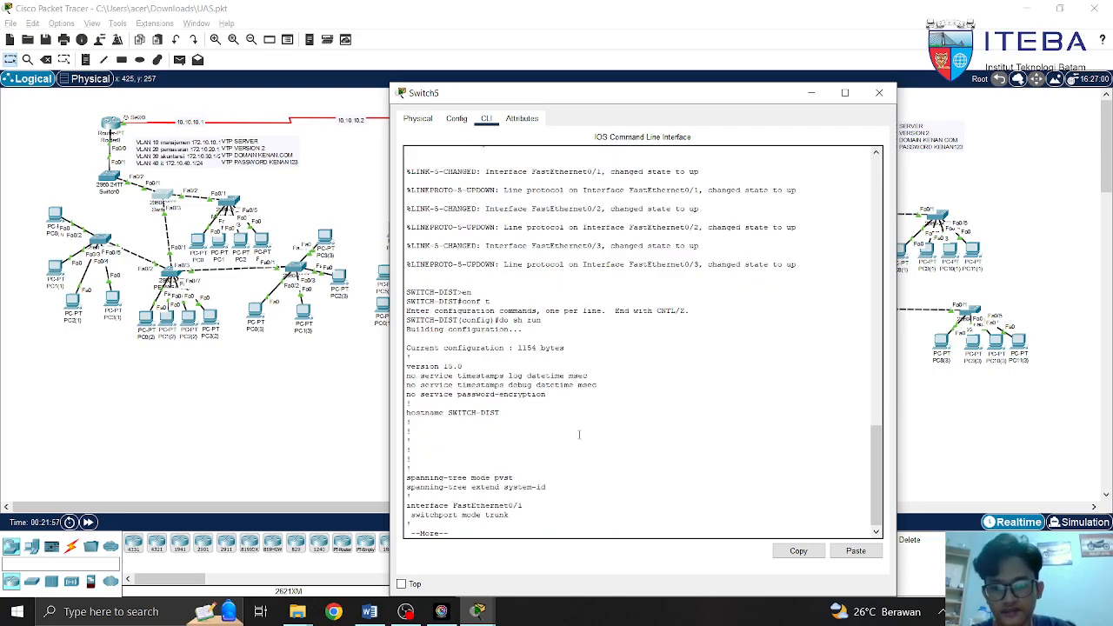
key(space)
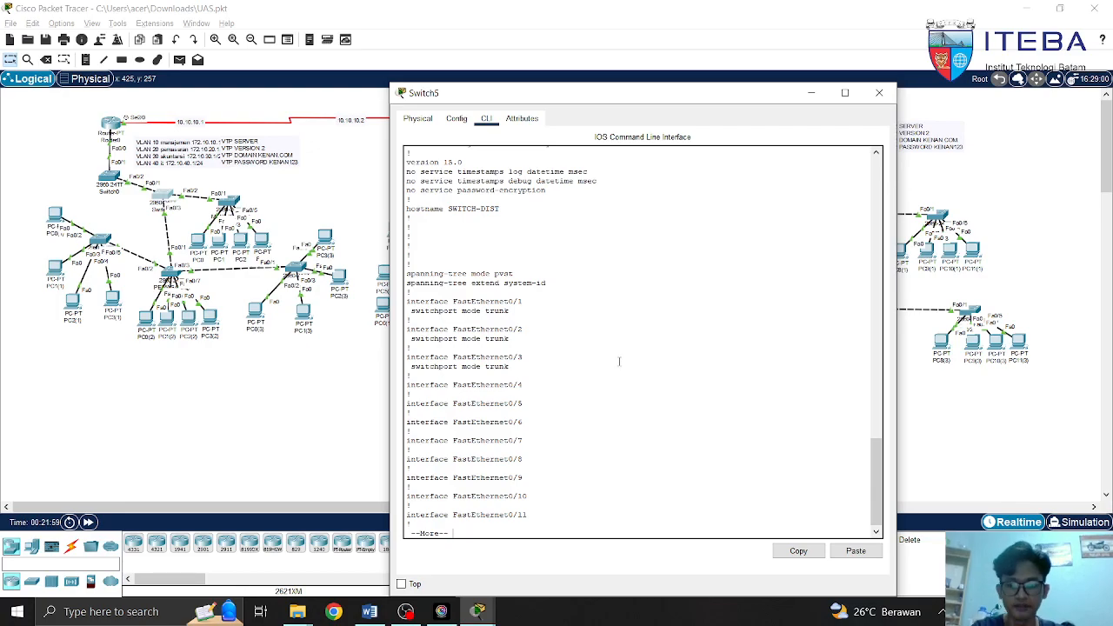
key(space)
key(space)
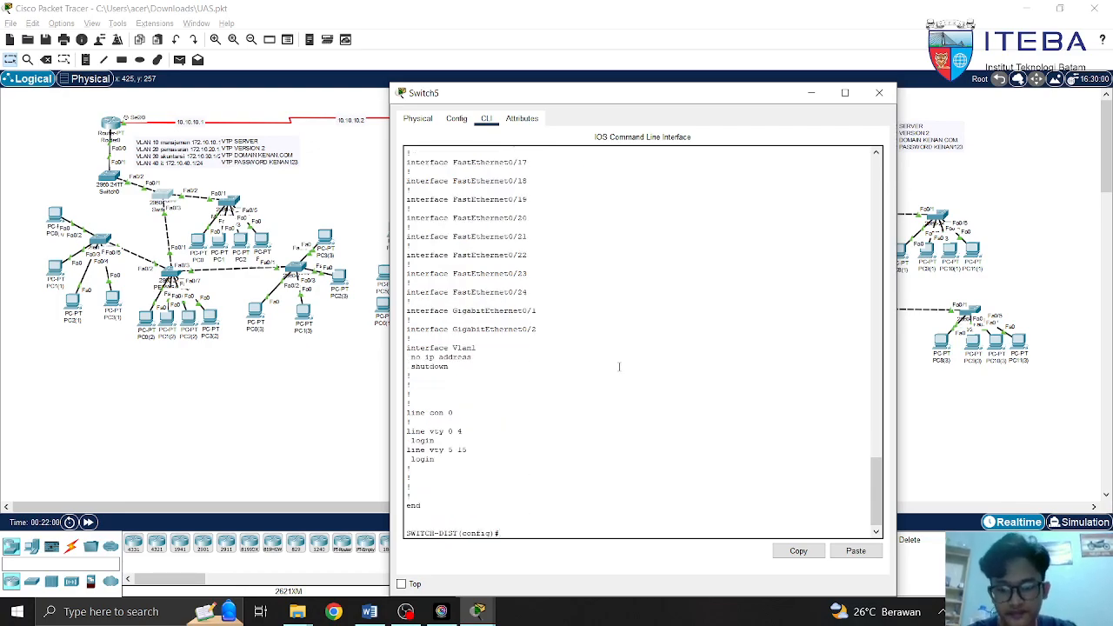
text(vtp mode)
key(Tab)
text(cli)
key(Tab)
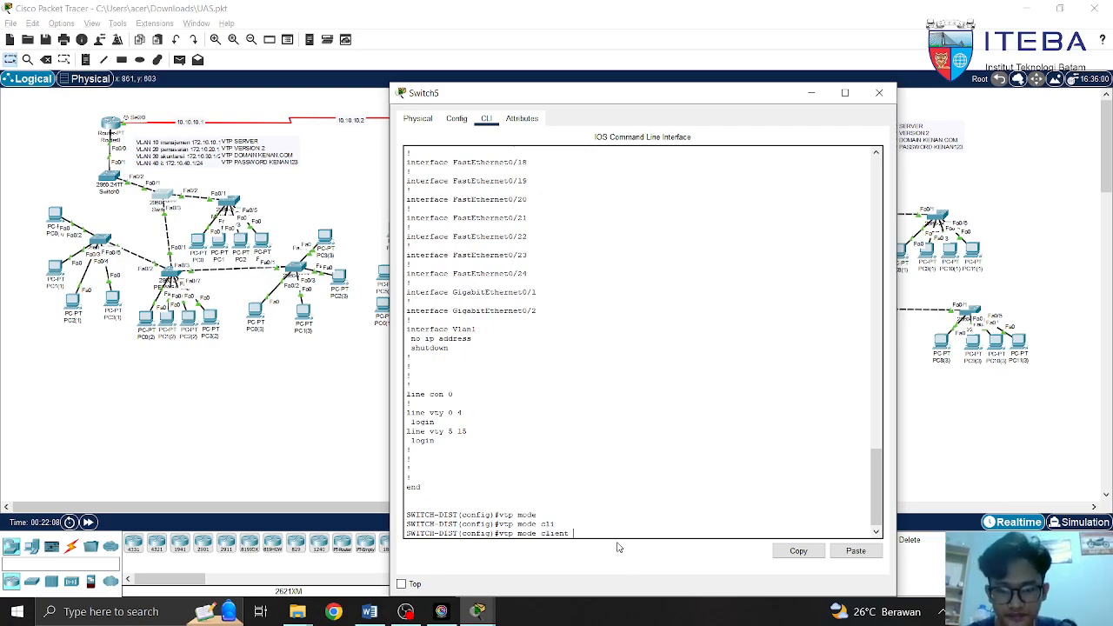
key(BackSpace)
key(BackSpace)
key(BackSpace)
key(BackSpace)
key(BackSpace)
key(BackSpace)
key(BackSpace)
key(BackSpace)
key(BackSpace)
key(BackSpace)
key(BackSpace)
key(BackSpace)
text(doma)
key(Tab)
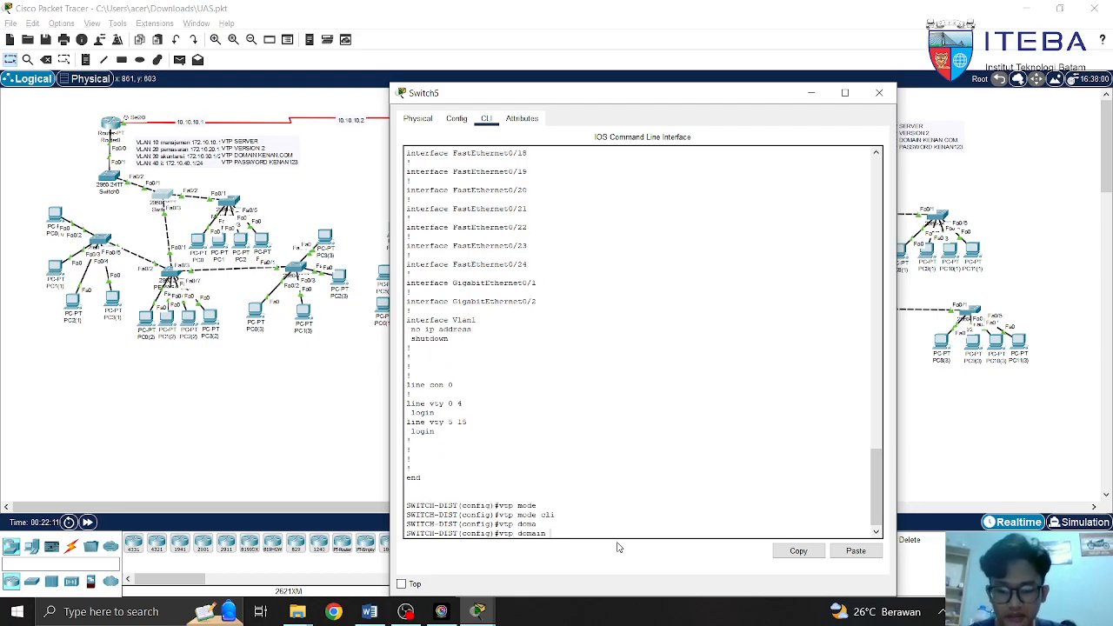
text(kenan)
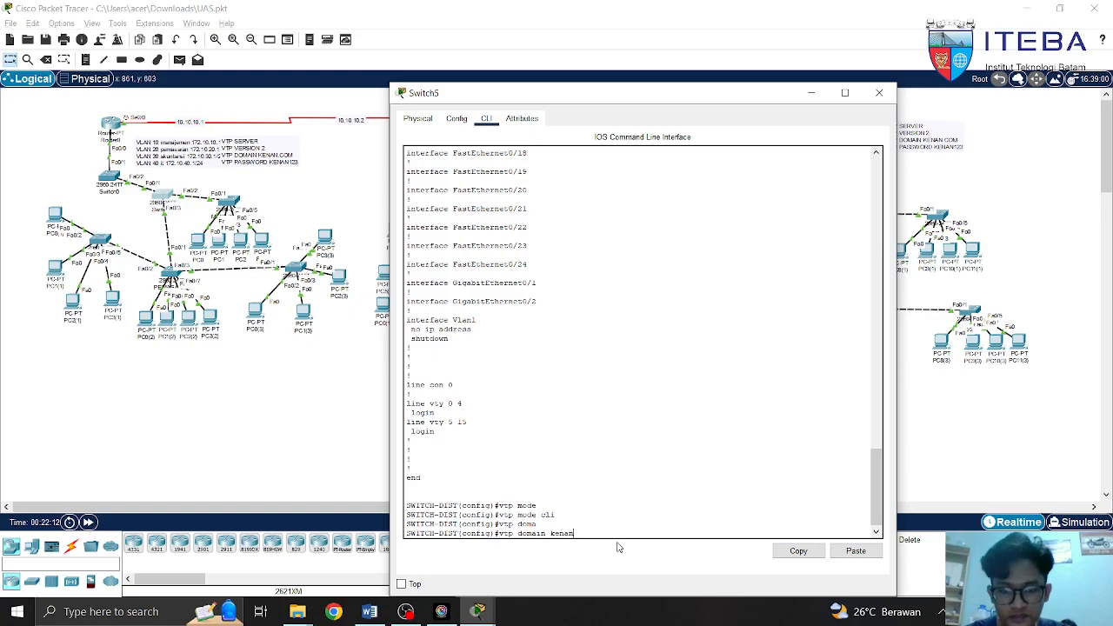
text(.com)
key(BackSpace)
key(BackSpace)
key(BackSpace)
key(BackSpace)
key(BackSpace)
key(BackSpace)
key(BackSpace)
key(BackSpace)
key(BackSpace)
key(BackSpace)
key(BackSpace)
key(BackSpace)
key(BackSpace)
key(BackSpace)
key(BackSpace)
key(BackSpace)
key(BackSpace)
key(BackSpace)
key(BackSpace)
key(BackSpace)
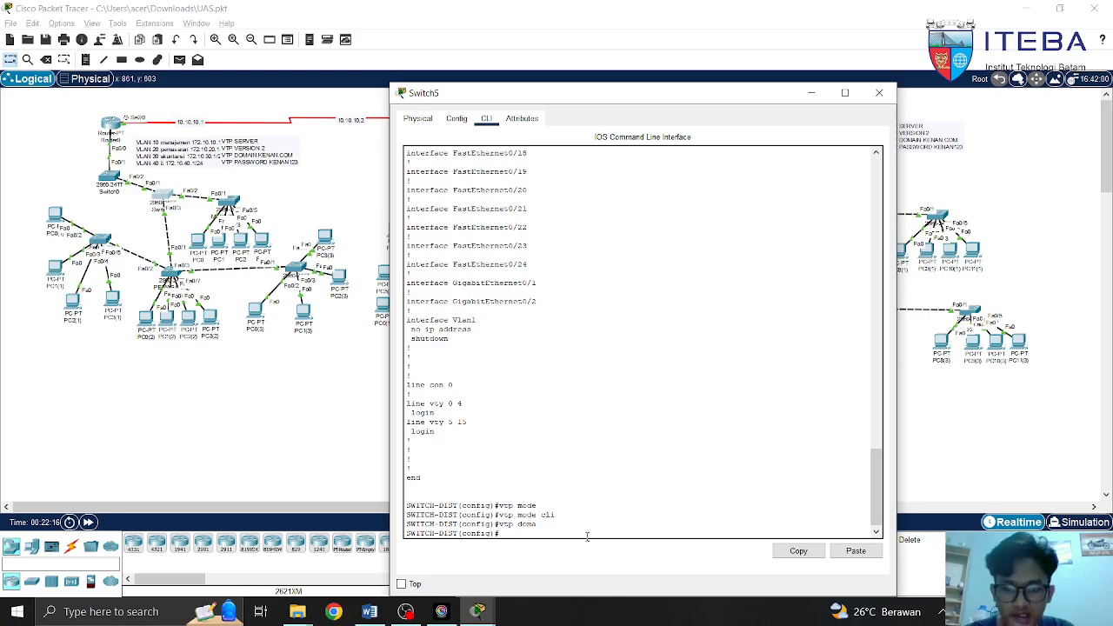
text(tp)
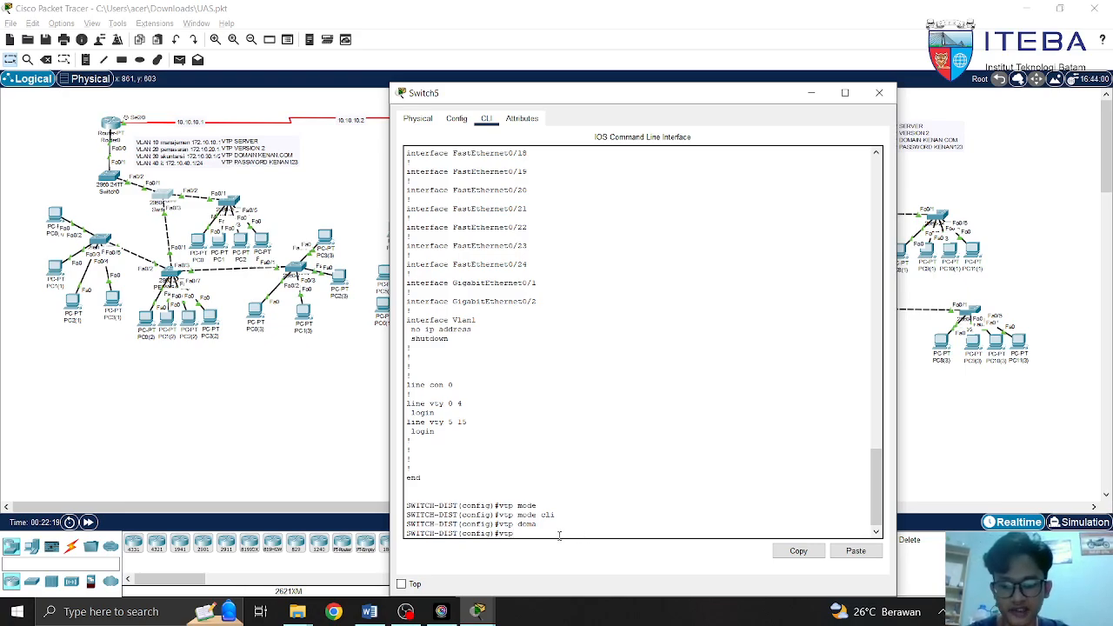
text( pass)
key(Tab)
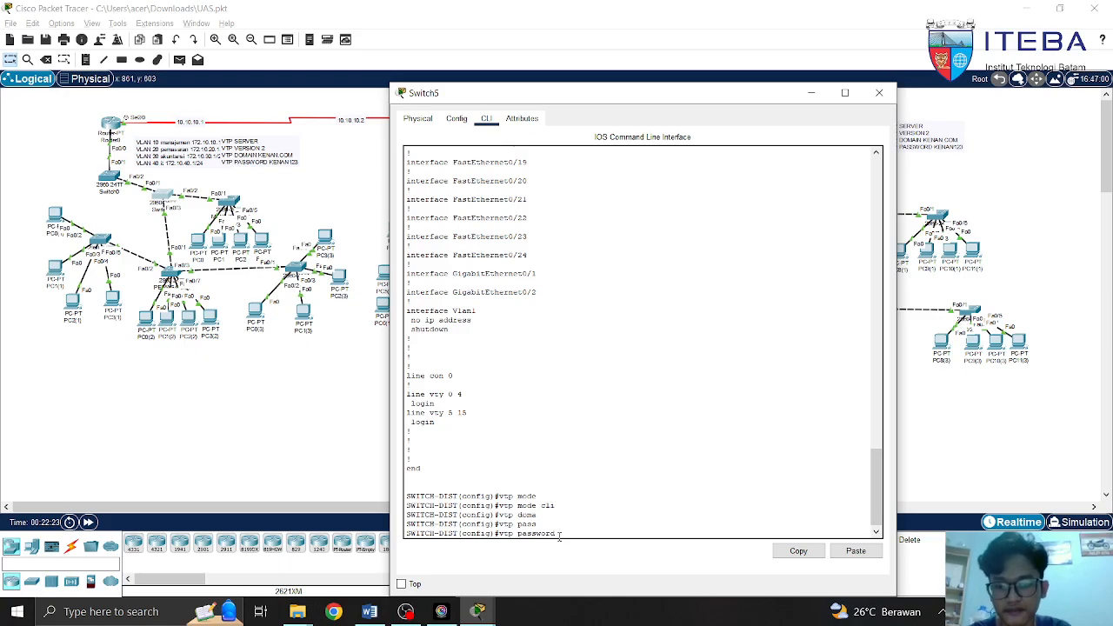
key(BackSpace)
key(BackSpace)
key(BackSpace)
key(BackSpace)
key(BackSpace)
key(BackSpace)
key(BackSpace)
key(BackSpace)
key(BackSpace)
key(BackSpace)
key(BackSpace)
key(BackSpace)
key(BackSpace)
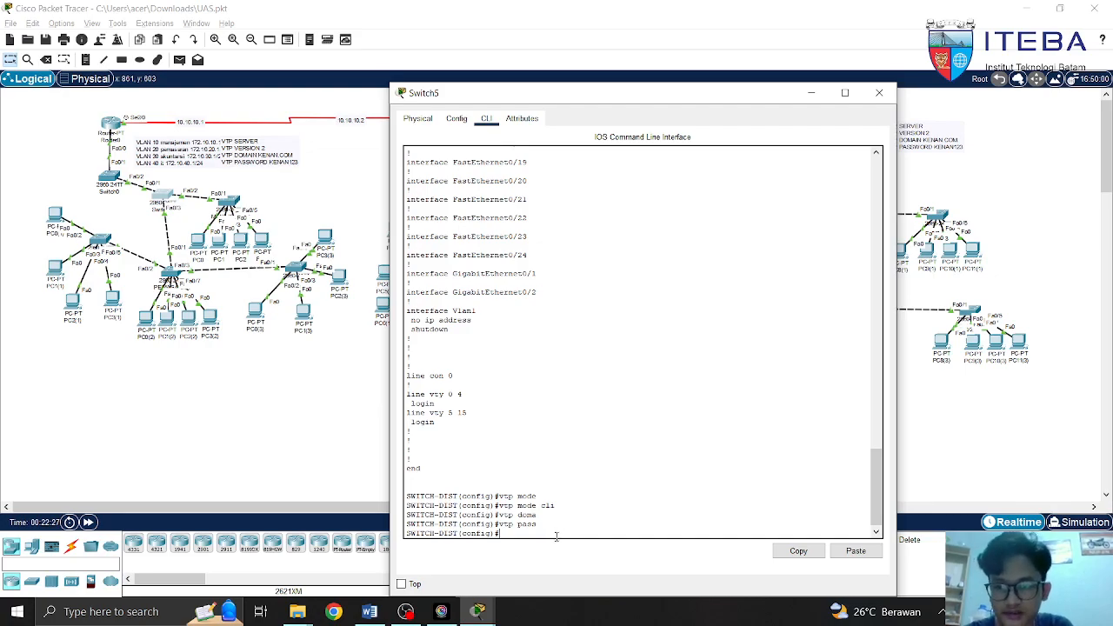
text(int)
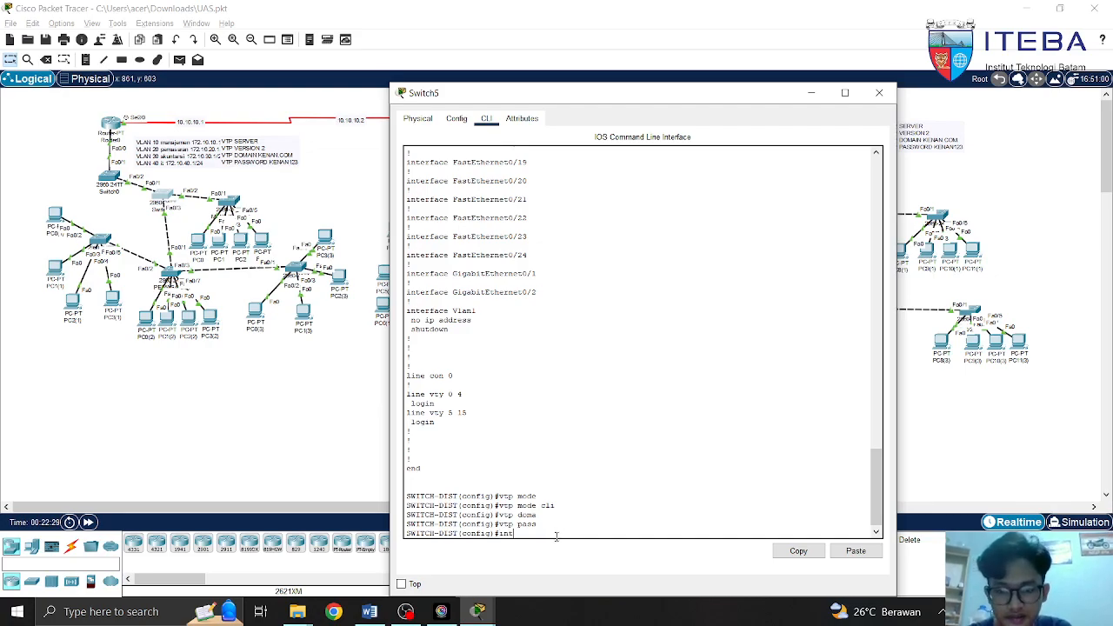
text( fa)
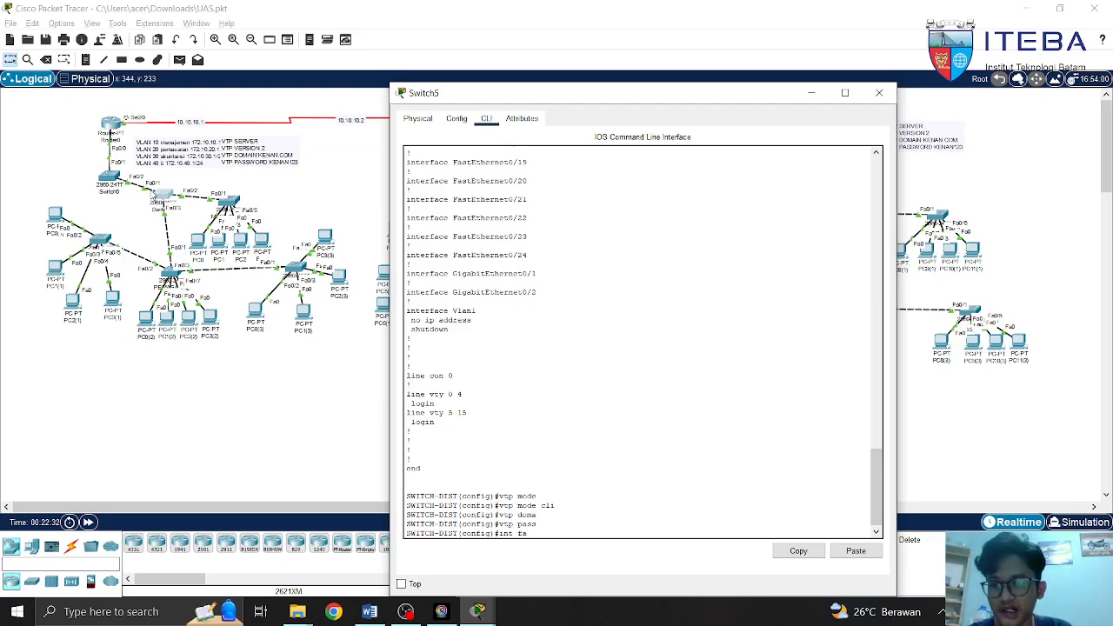
Make Fa0/1 on SWITCH-DIST a trunk port allowing all VLANs, then leave the interface
text(0/1)
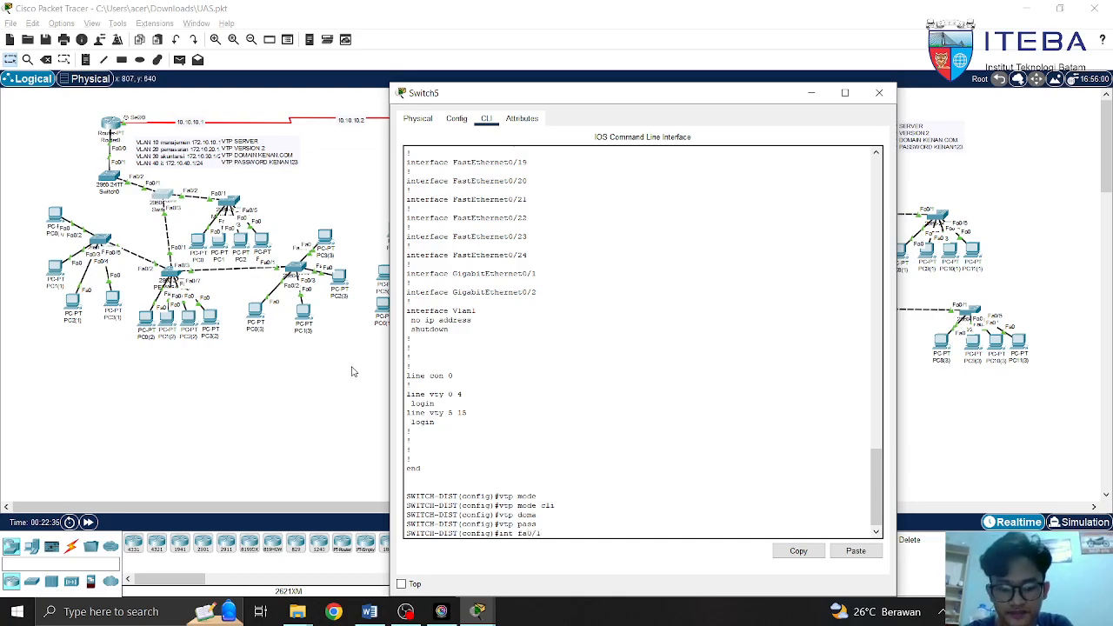
key(Return)
text(sw)
key(Tab)
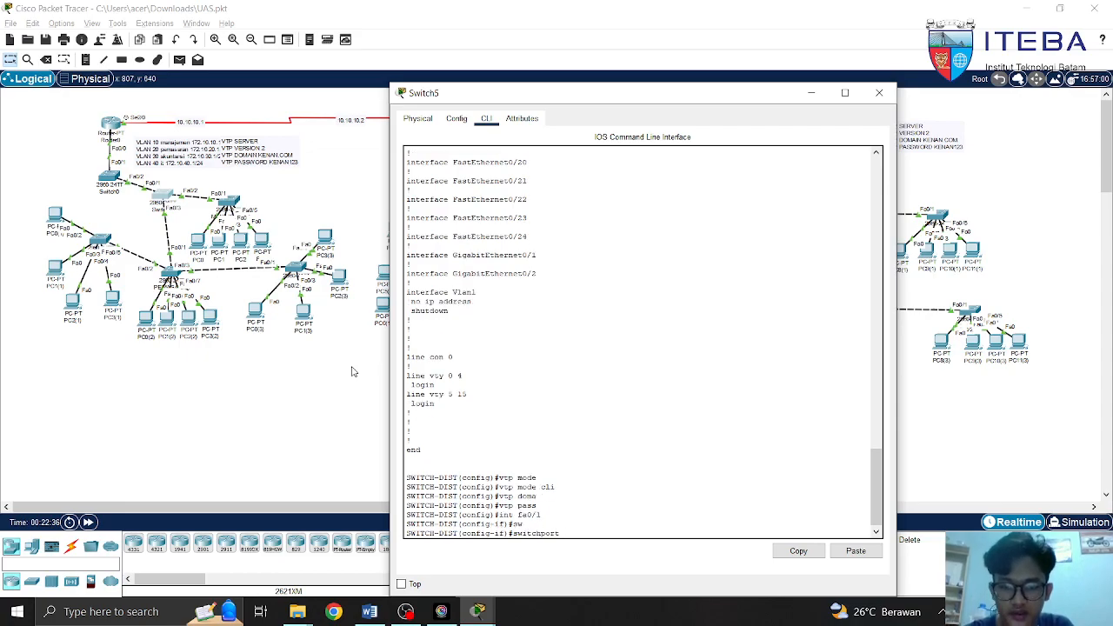
text(m)
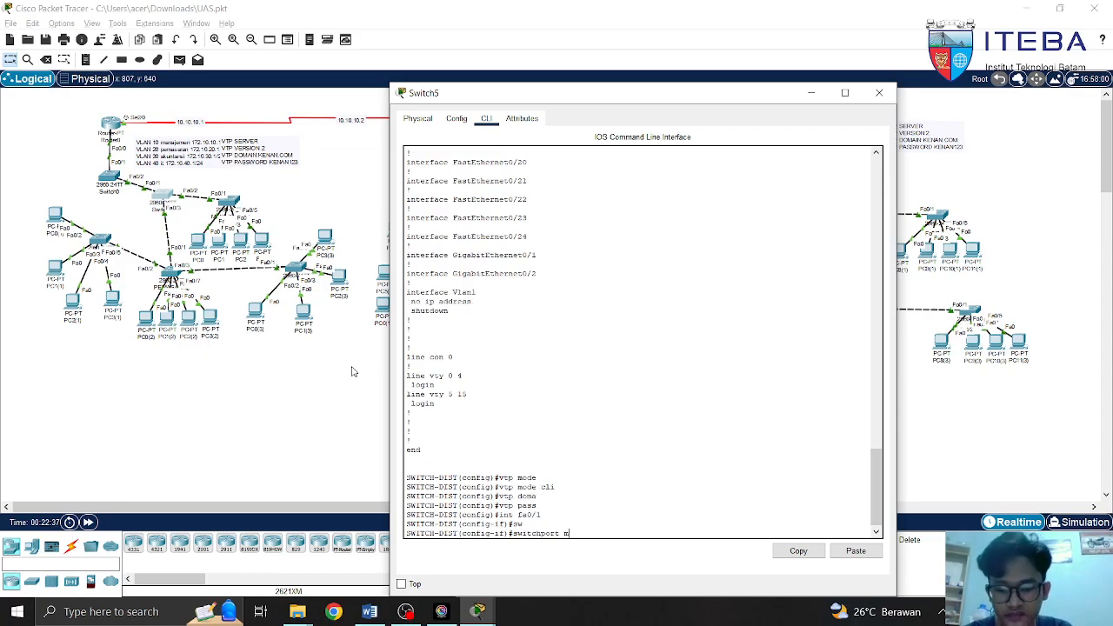
text(ode)
key(Tab)
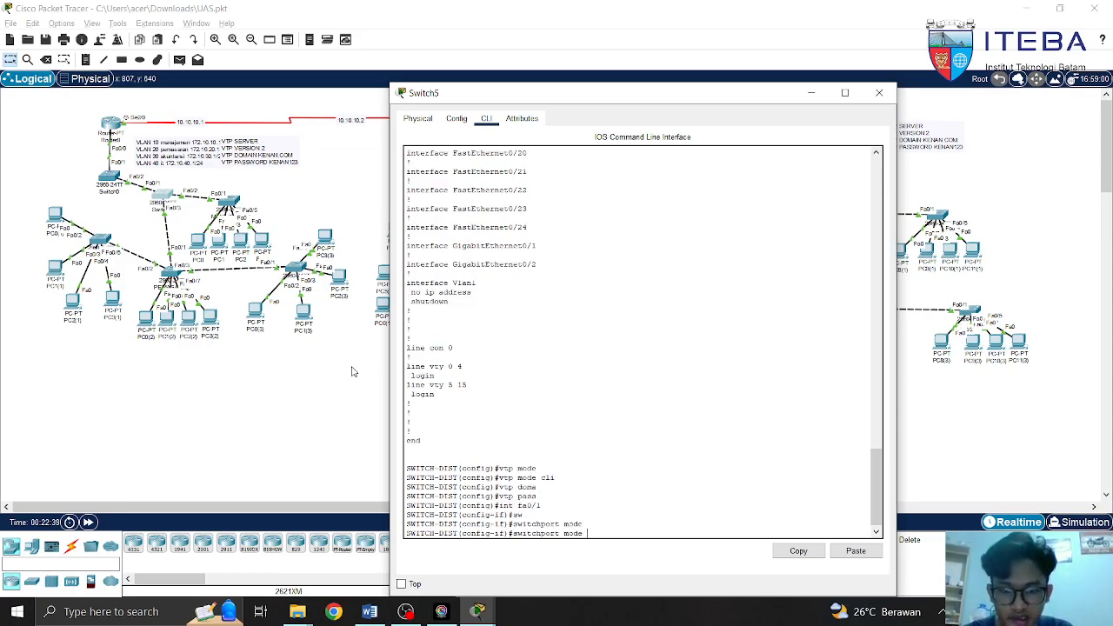
text(tr)
key(Tab)
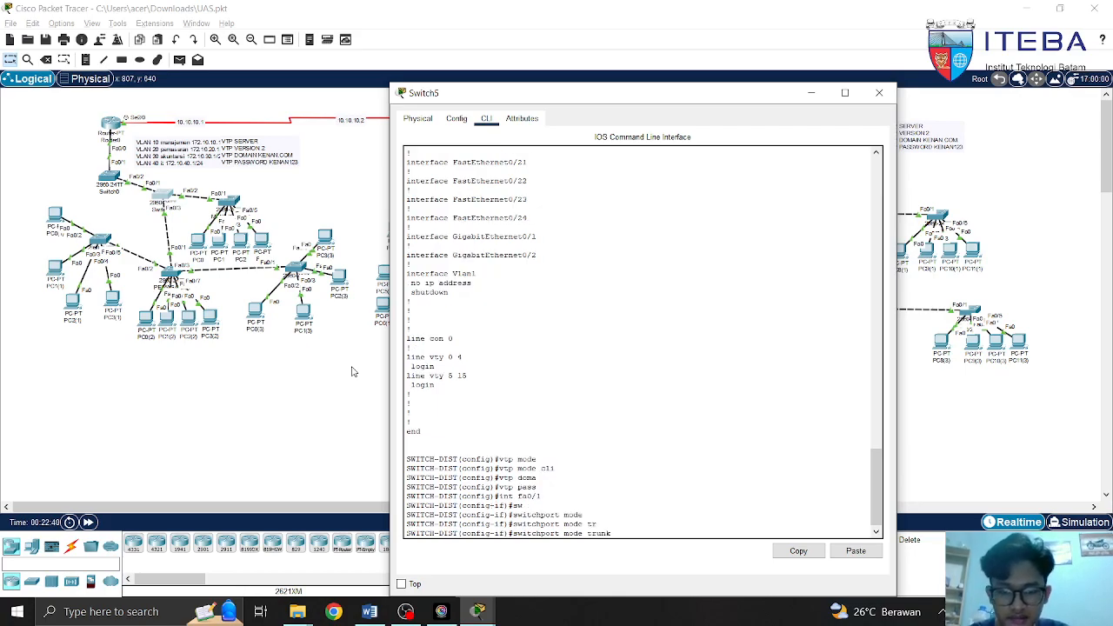
key(BackSpace)
key(BackSpace)
key(BackSpace)
key(BackSpace)
key(BackSpace)
key(BackSpace)
key(BackSpace)
key(BackSpace)
key(BackSpace)
key(BackSpace)
key(BackSpace)
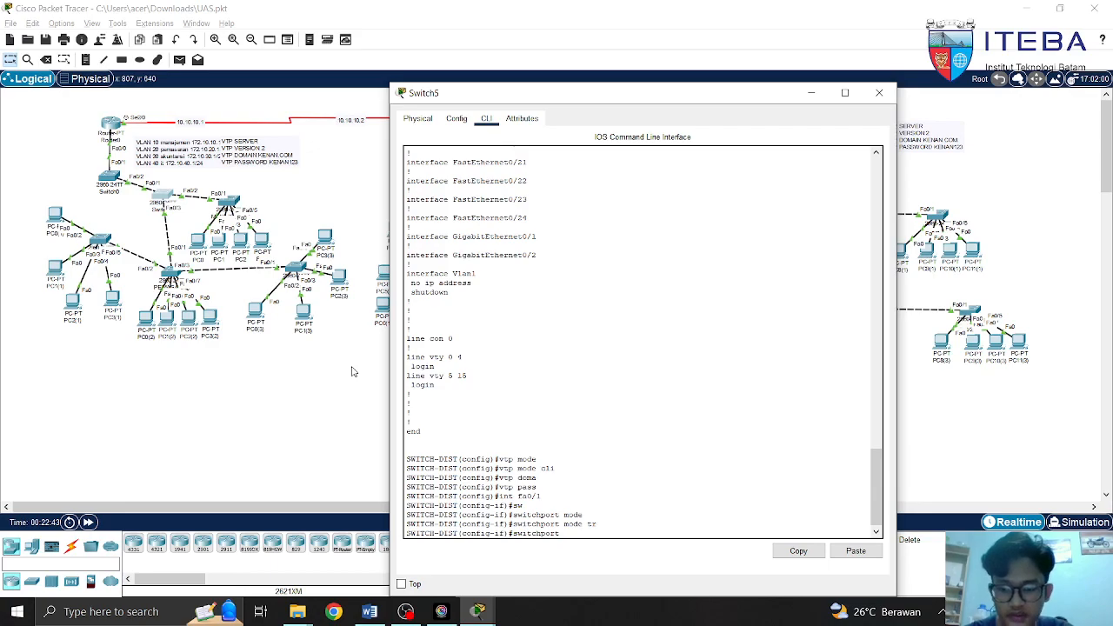
text(tr)
key(Tab)
text(all)
key(Tab)
text(vlan all)
key(BackSpace)
key(BackSpace)
key(BackSpace)
key(BackSpace)
key(BackSpace)
key(BackSpace)
key(BackSpace)
key(BackSpace)
key(BackSpace)
key(BackSpace)
key(BackSpace)
key(BackSpace)
key(BackSpace)
key(BackSpace)
key(BackSpace)
key(BackSpace)
key(BackSpace)
key(BackSpace)
key(BackSpace)
key(BackSpace)
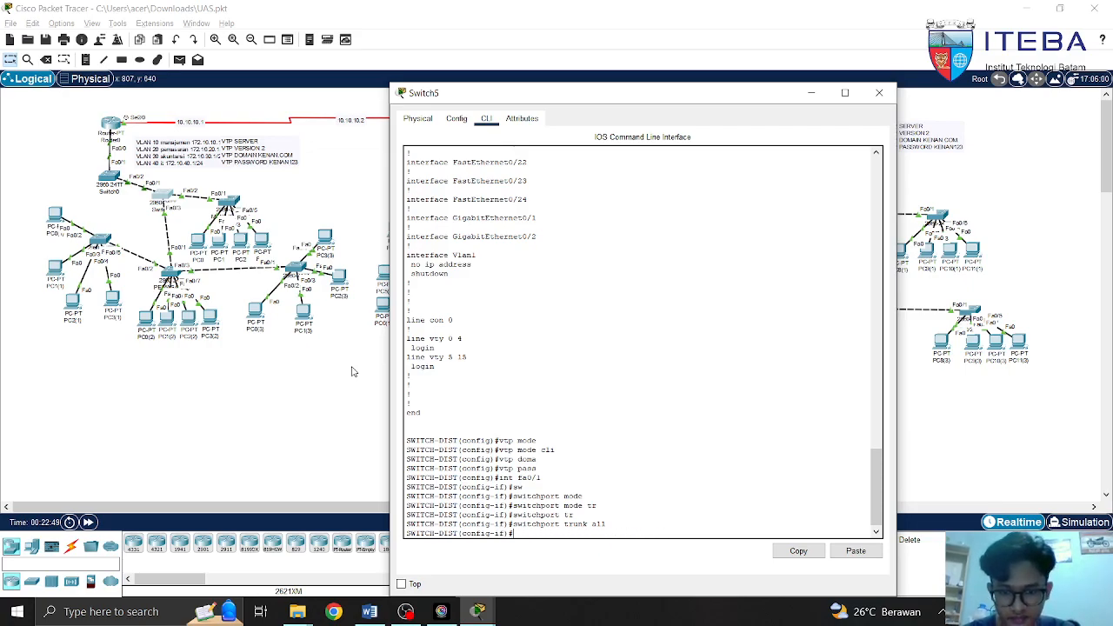
text(s)
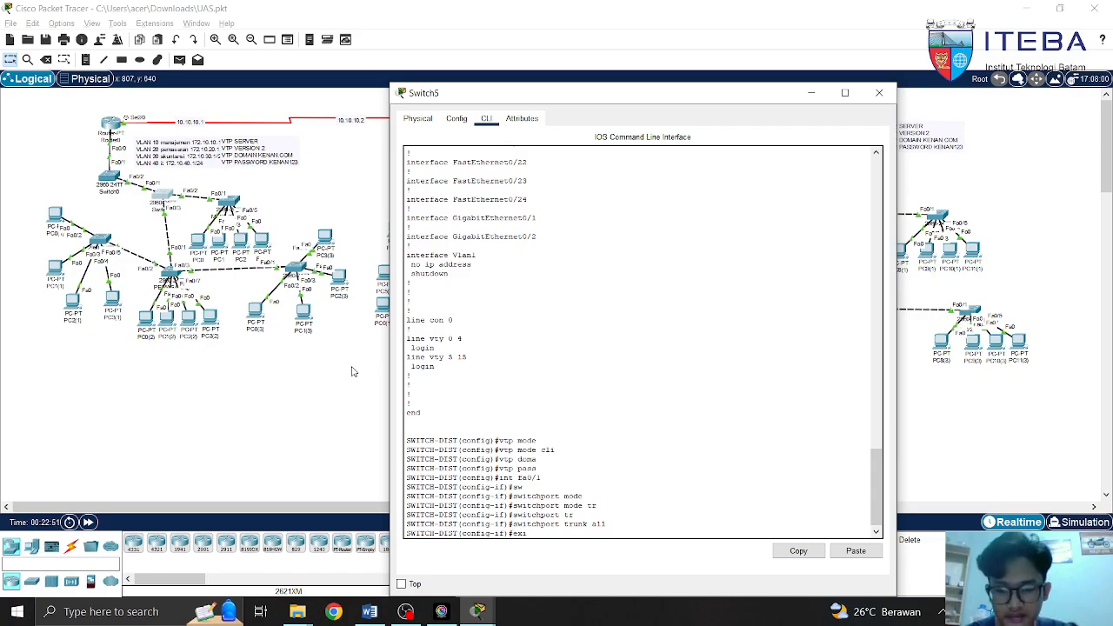
key(Return)
Make Fa0/2 a trunk port with switchport mode trunk and trunk allowed vlan all
text(int)
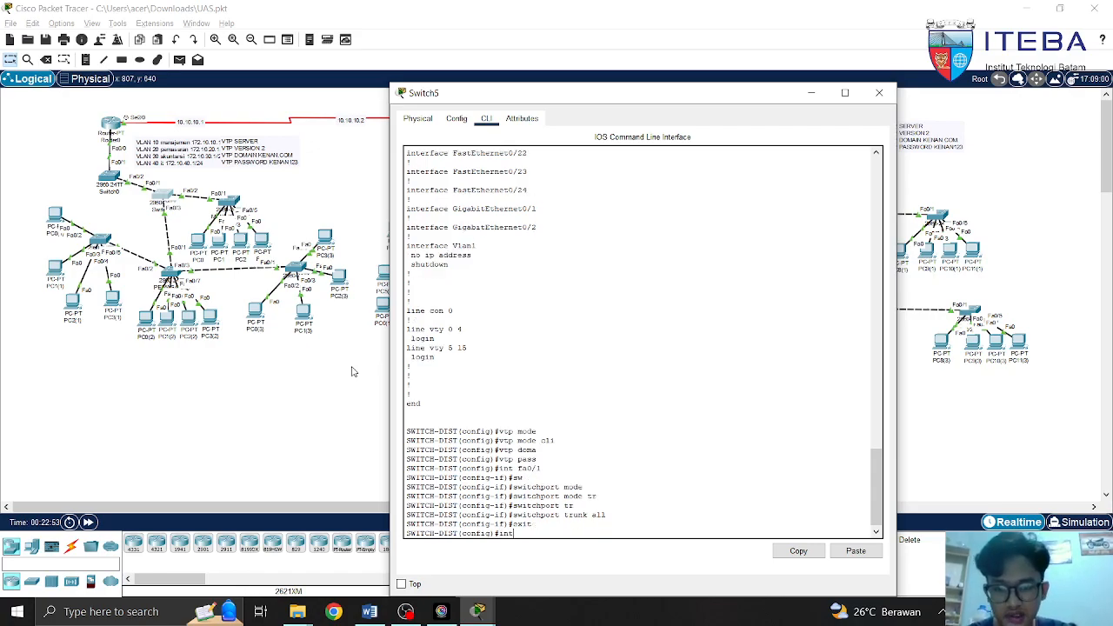
text( fa0/1)
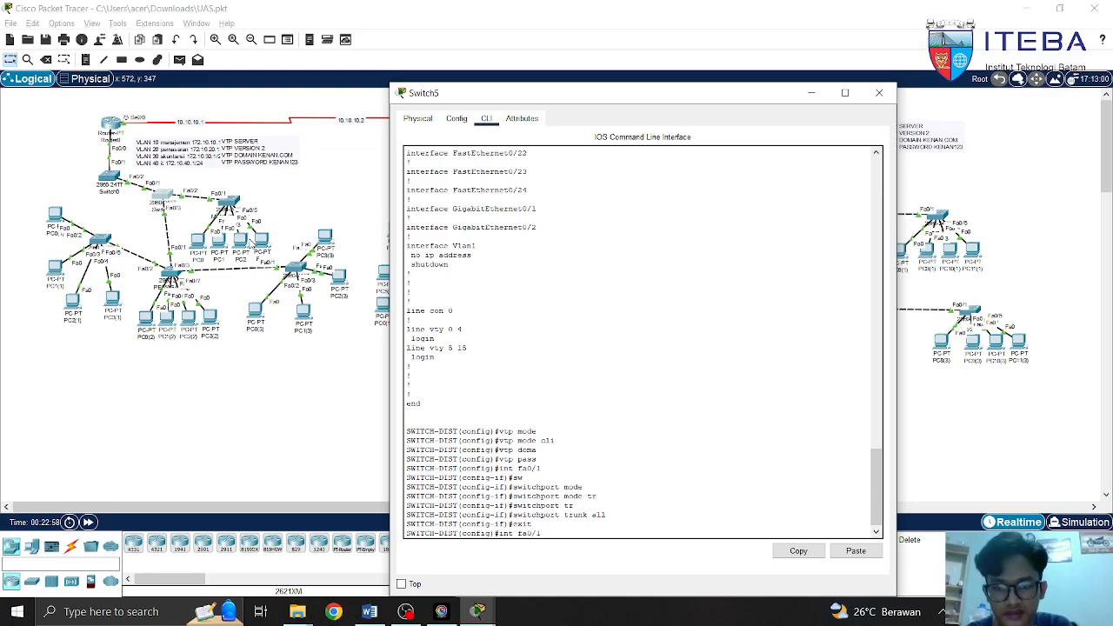
key(BackSpace)
text(2)
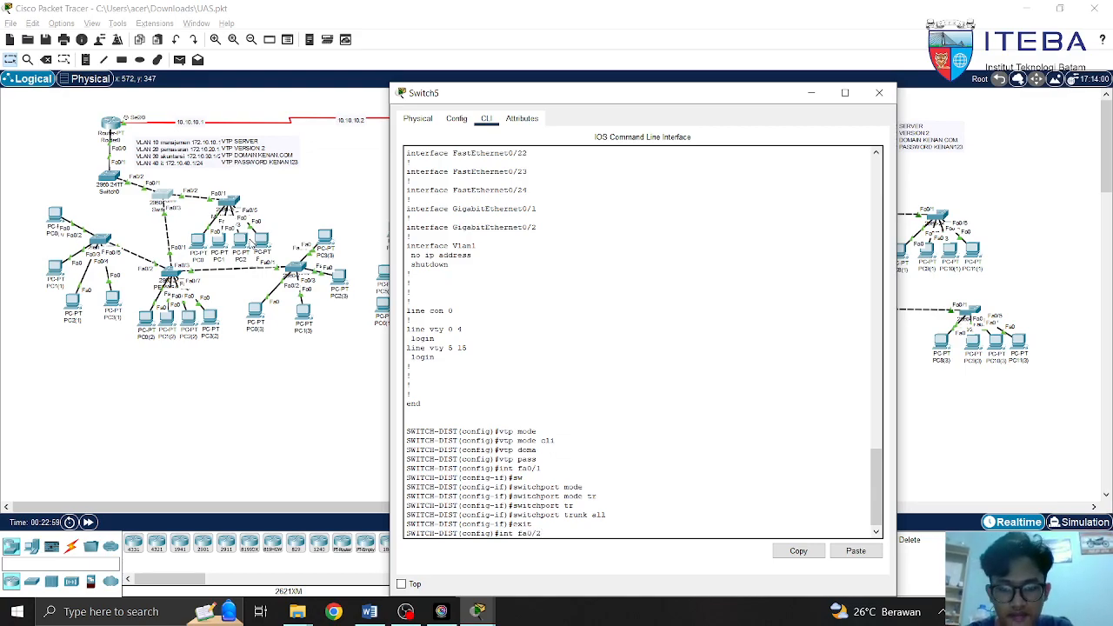
key(Return)
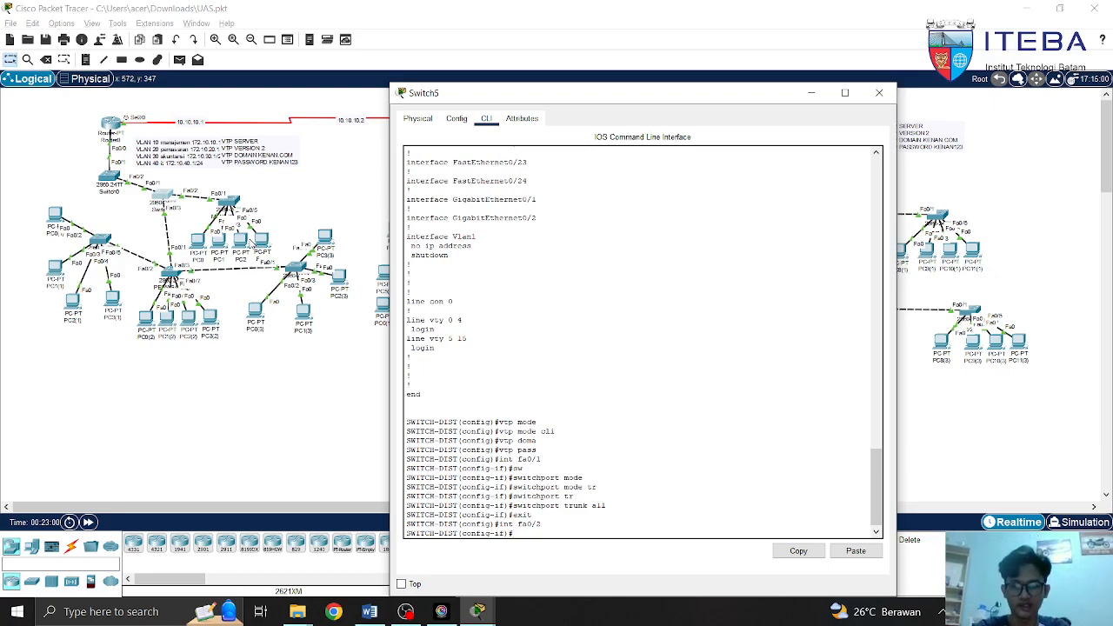
text(sw)
key(Tab)
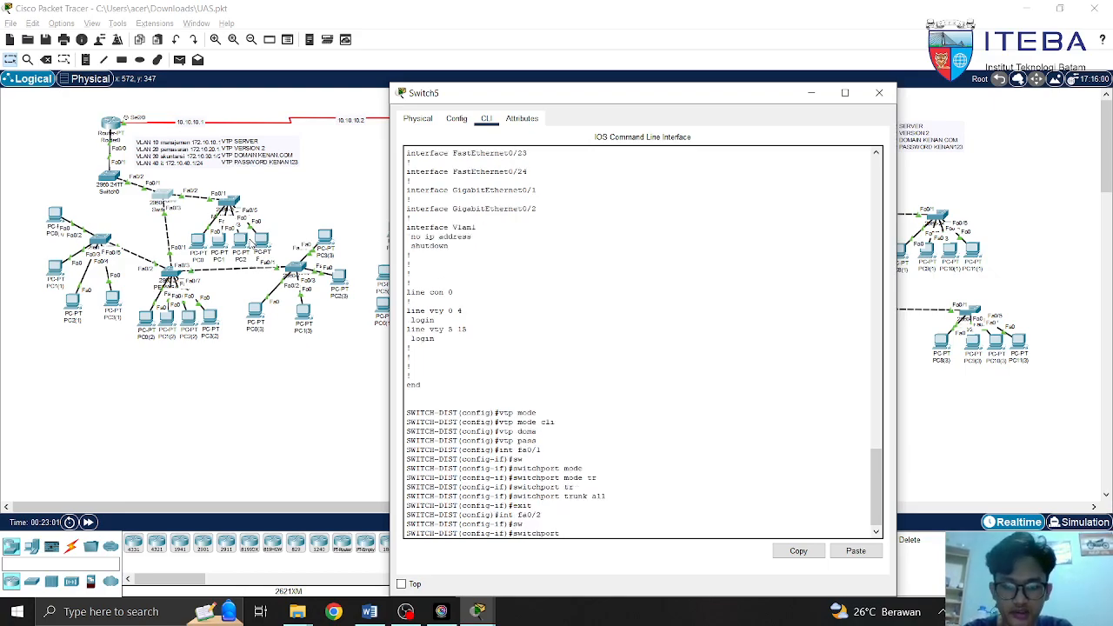
text(t mod)
key(Tab)
text(tr)
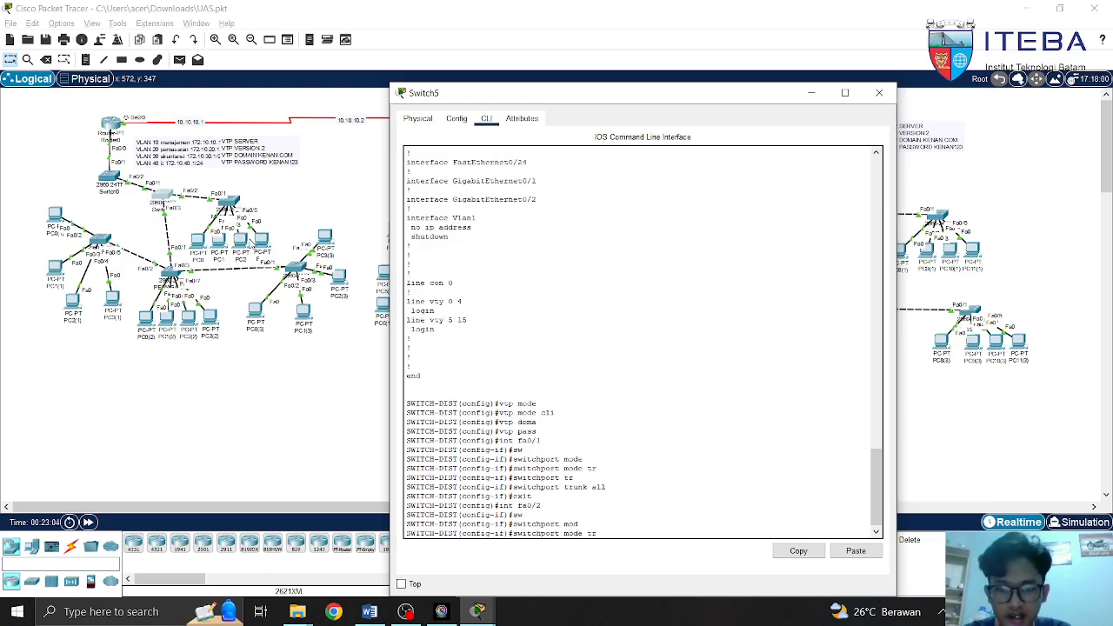
key(Tab)
key(BackSpace)
key(BackSpace)
key(BackSpace)
key(BackSpace)
key(BackSpace)
key(BackSpace)
key(BackSpace)
key(BackSpace)
key(BackSpace)
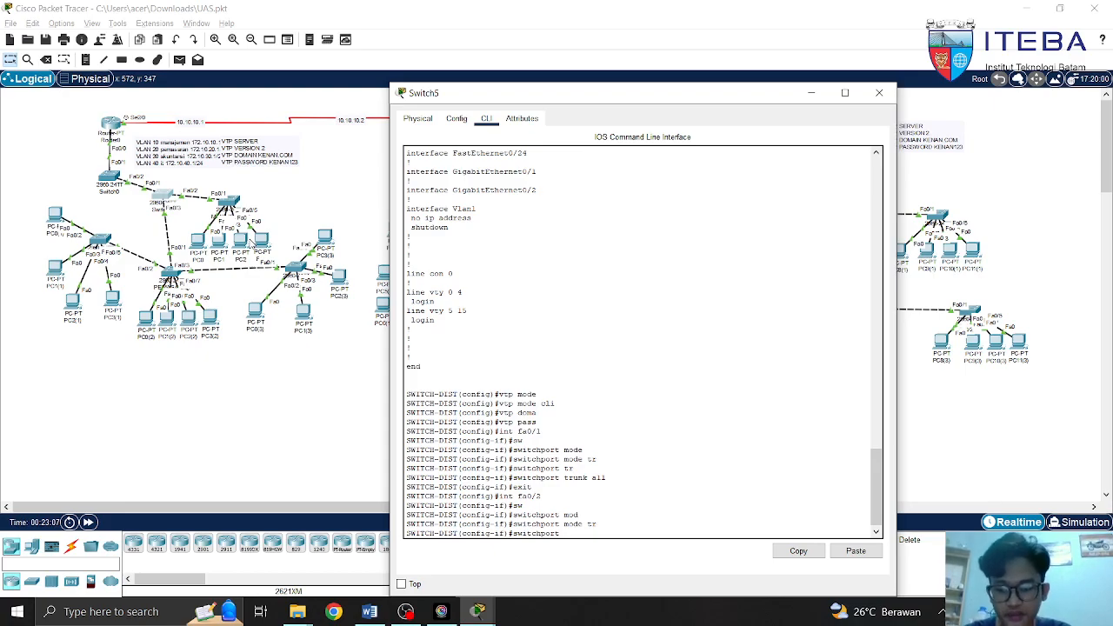
key(Tab)
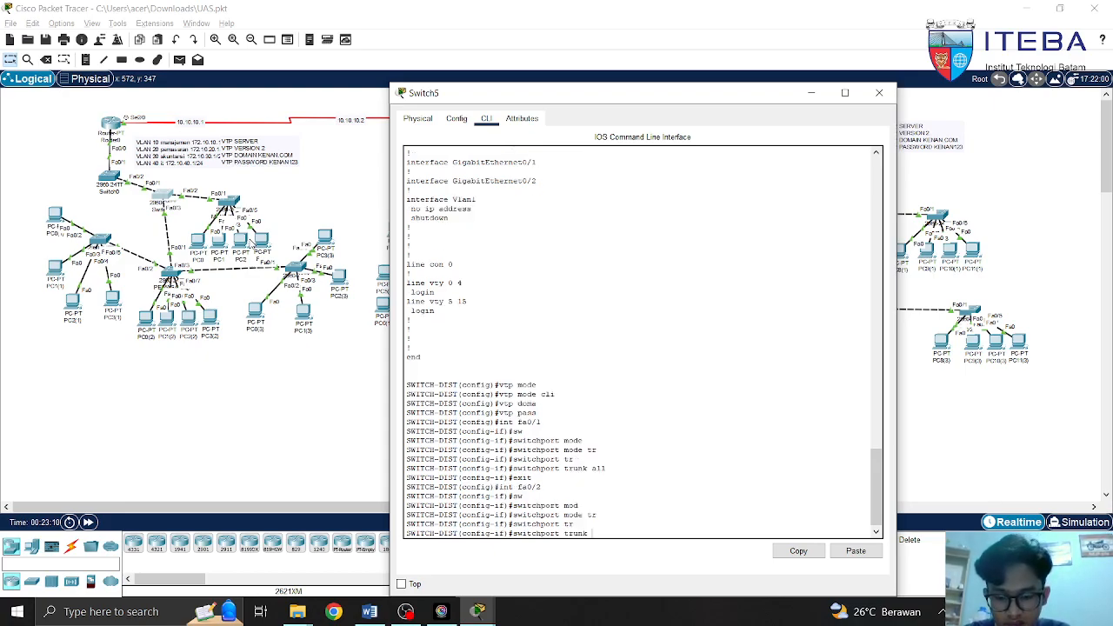
text(all)
key(Tab)
text(vlan all)
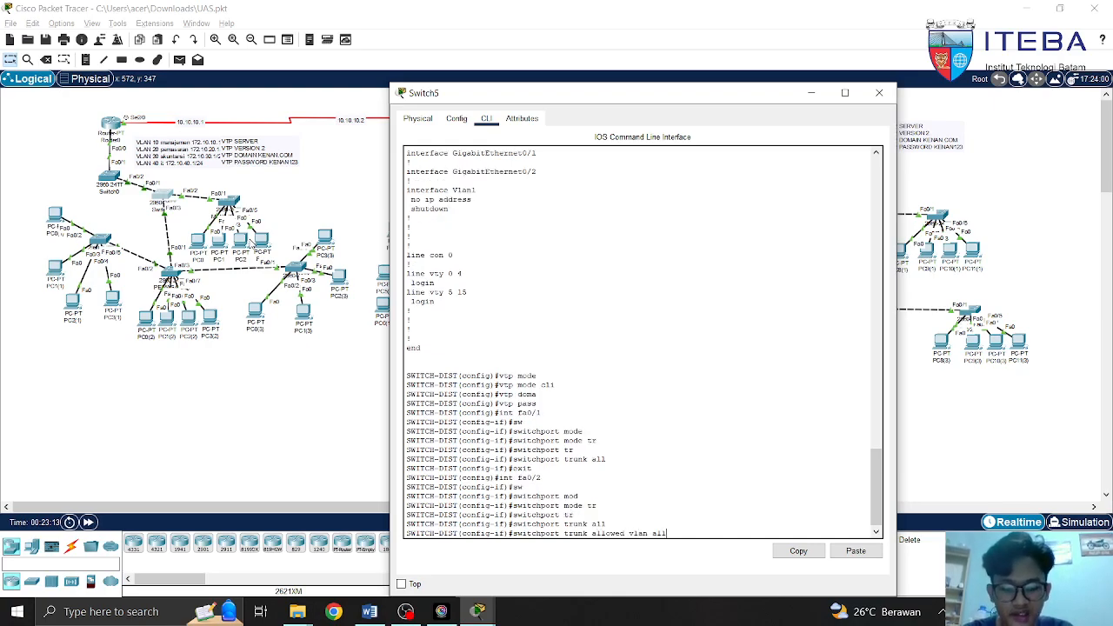
key(BackSpace)
key(BackSpace)
key(BackSpace)
key(BackSpace)
key(BackSpace)
key(BackSpace)
key(BackSpace)
key(BackSpace)
key(BackSpace)
key(BackSpace)
key(BackSpace)
key(BackSpace)
key(BackSpace)
key(BackSpace)
key(BackSpace)
key(BackSpace)
key(BackSpace)
key(BackSpace)
key(BackSpace)
key(BackSpace)
key(BackSpace)
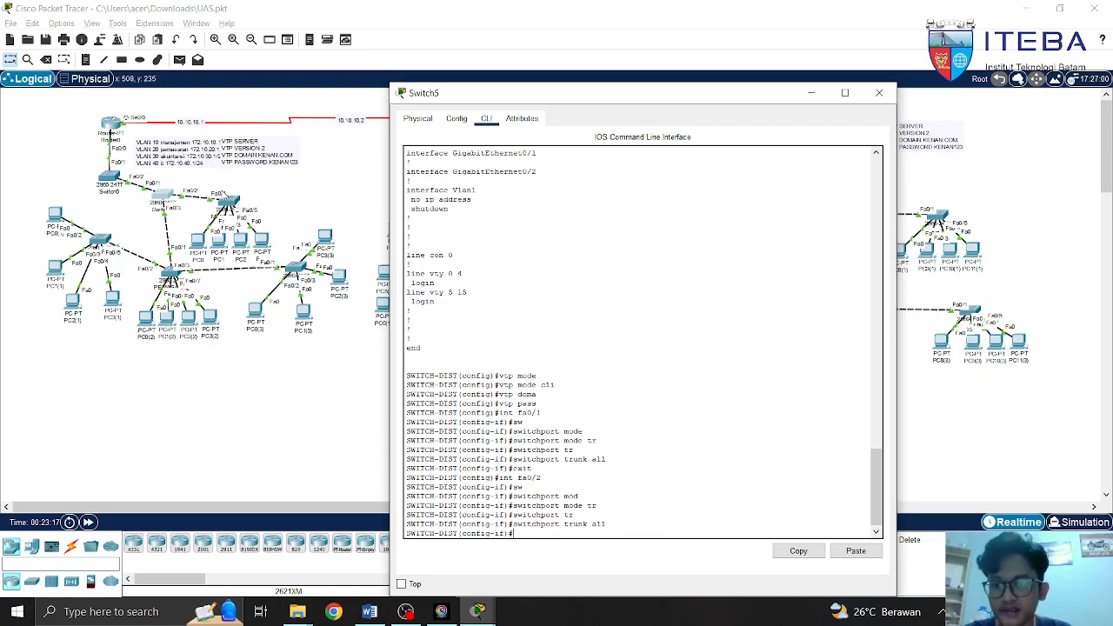
click(218, 193)
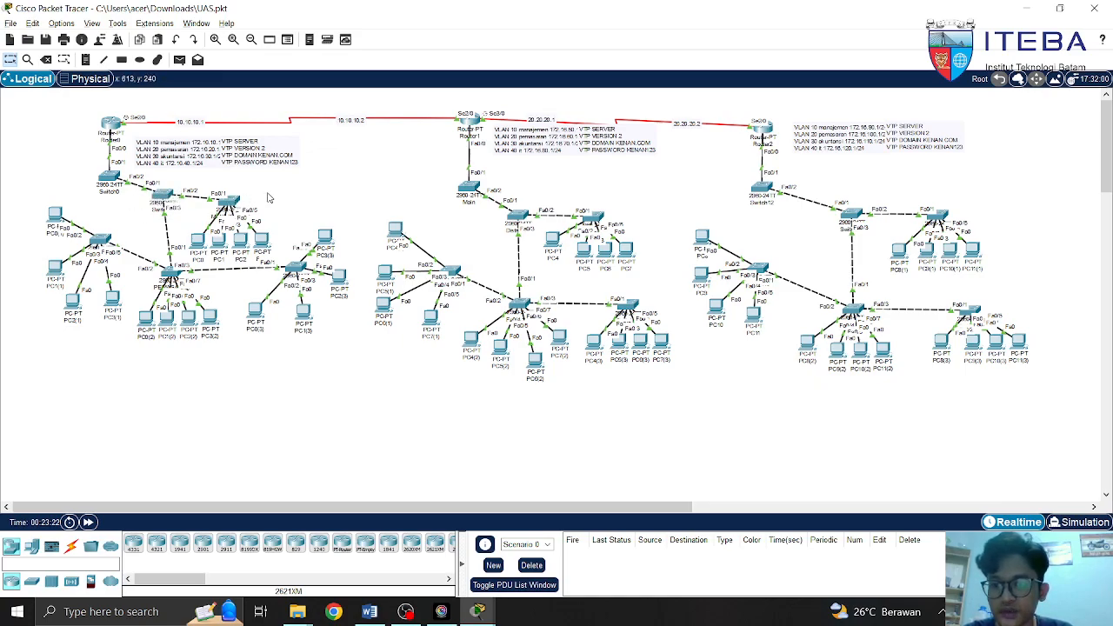
Open the MANAJEMEN switch's CLI and enter global configuration mode
click(226, 207)
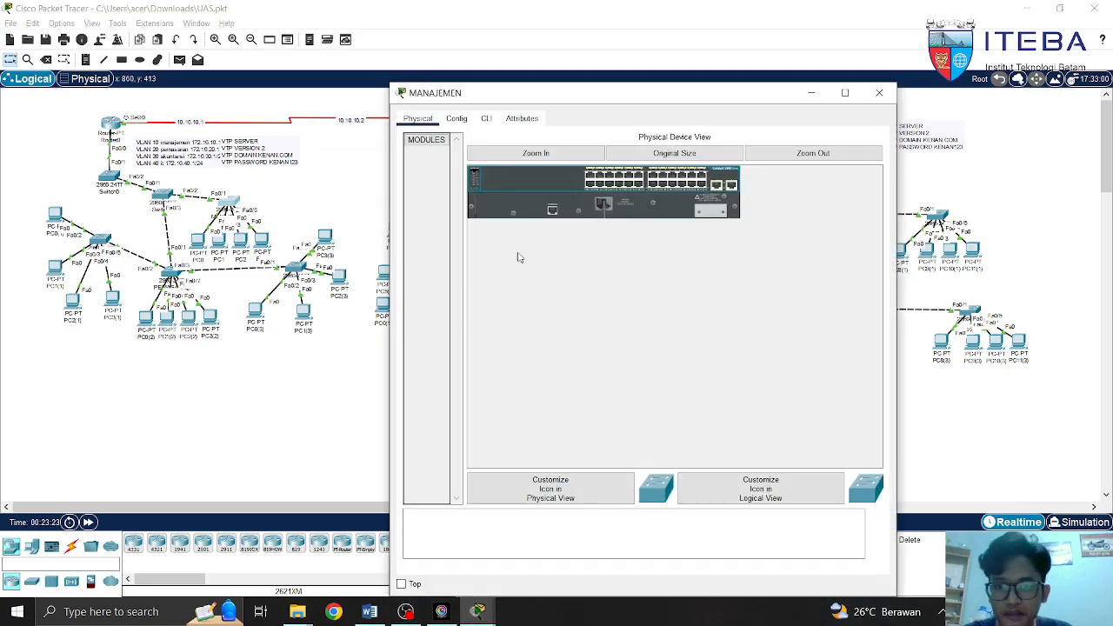
click(487, 119)
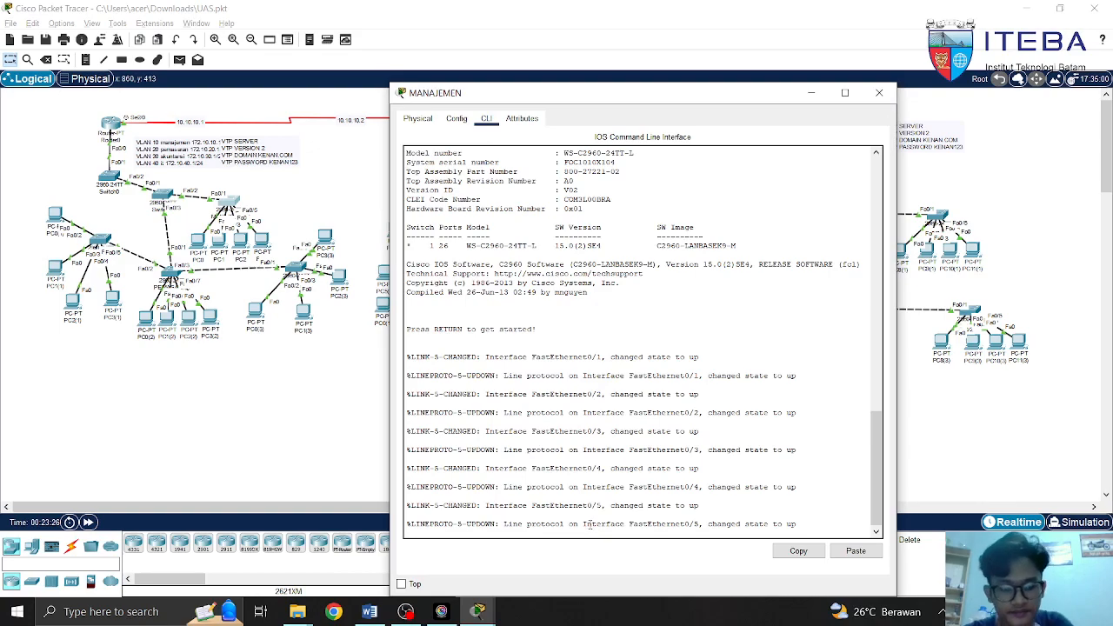
key(Return)
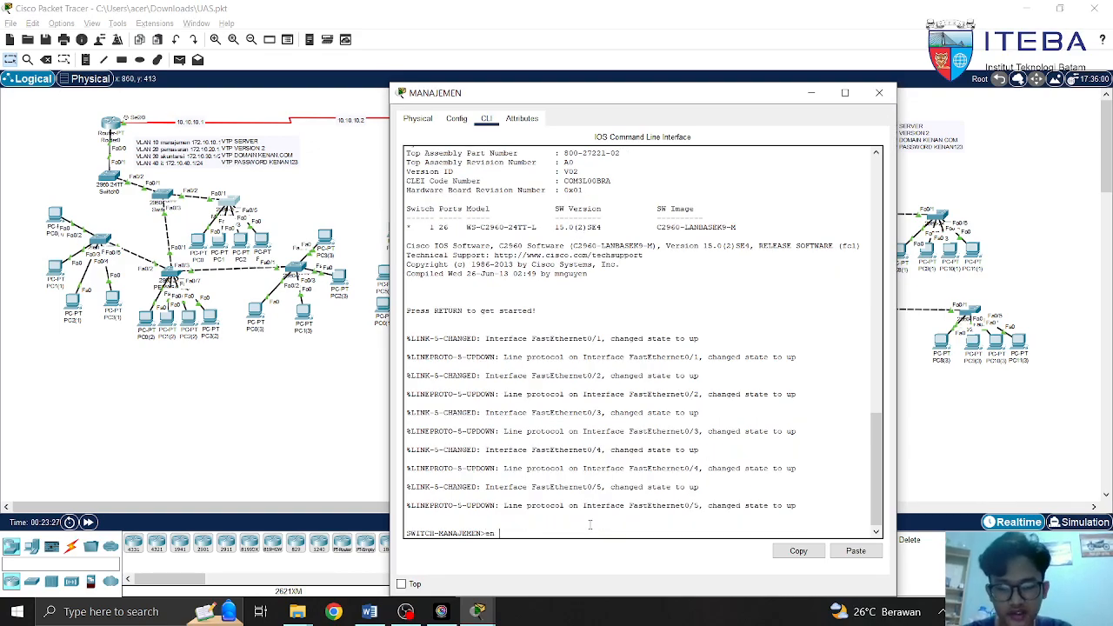
key(Return)
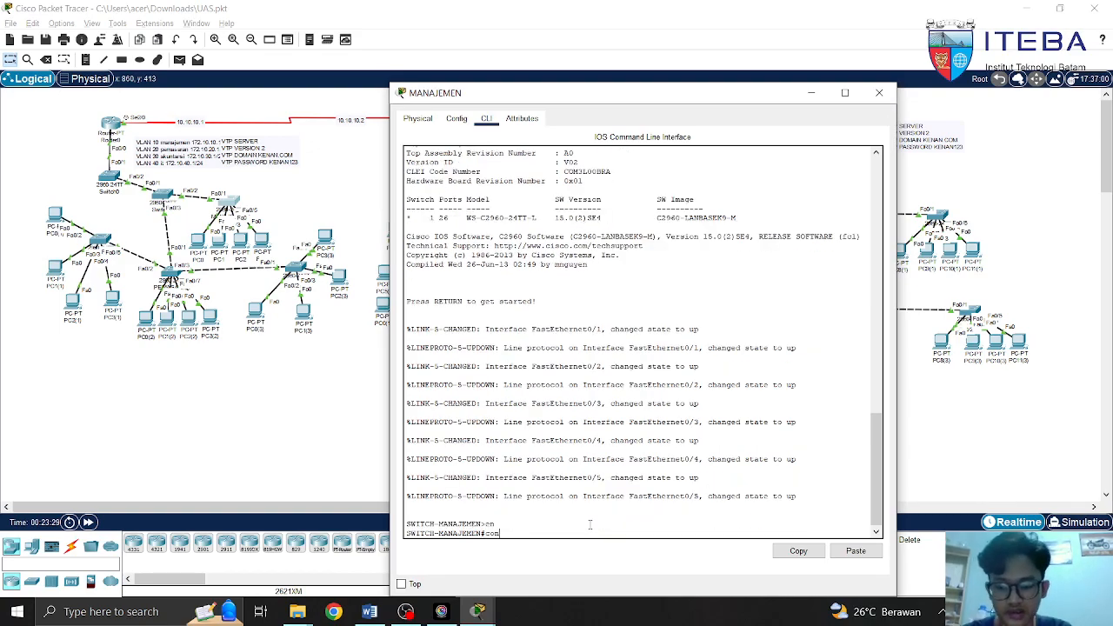
key(Return)
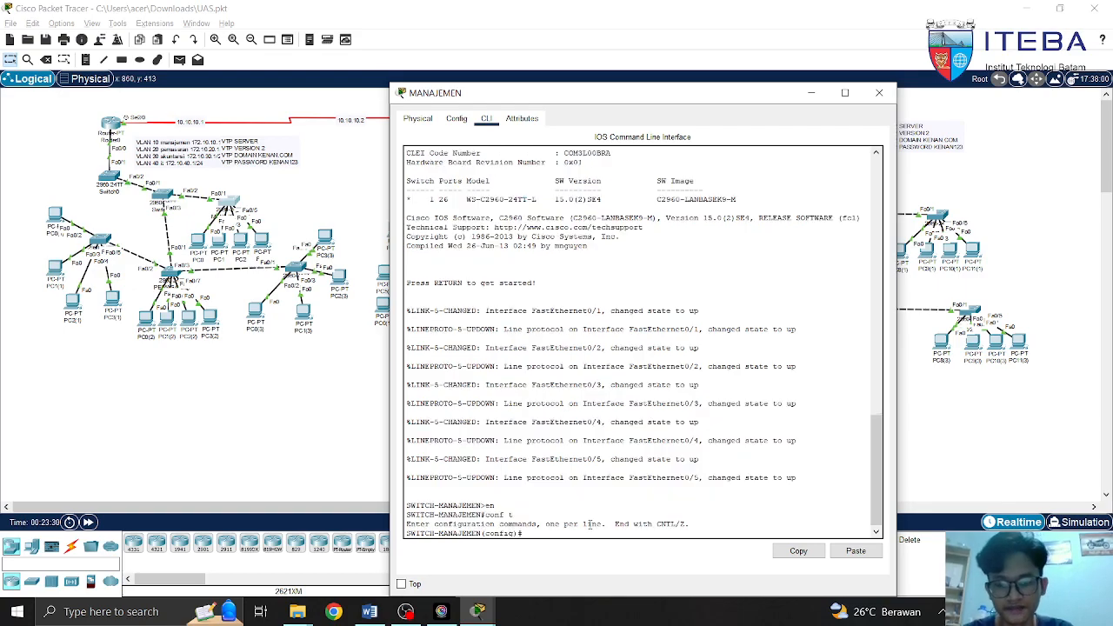
Set the MANAJEMEN switch's VTP mode to client, which it already is
text(vtp mod)
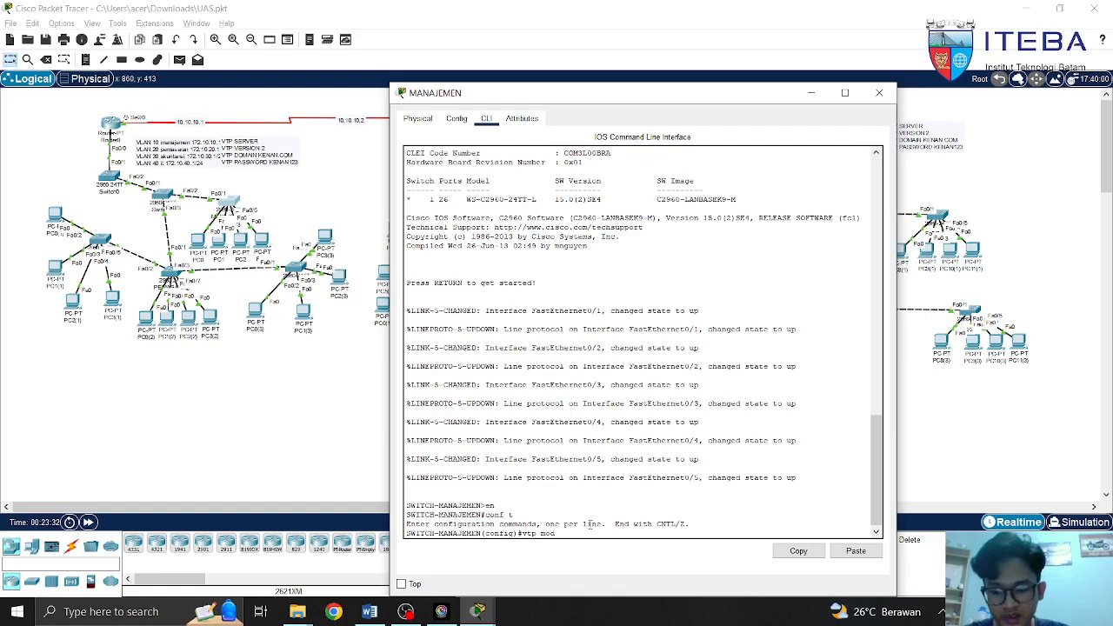
text(e)
key(Tab)
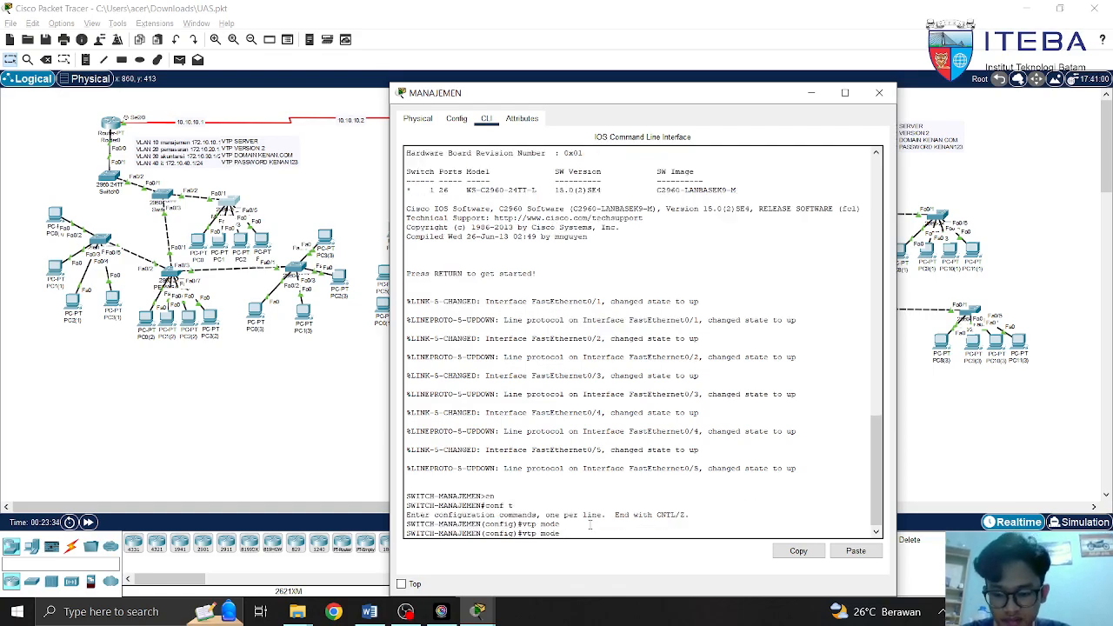
text(cli)
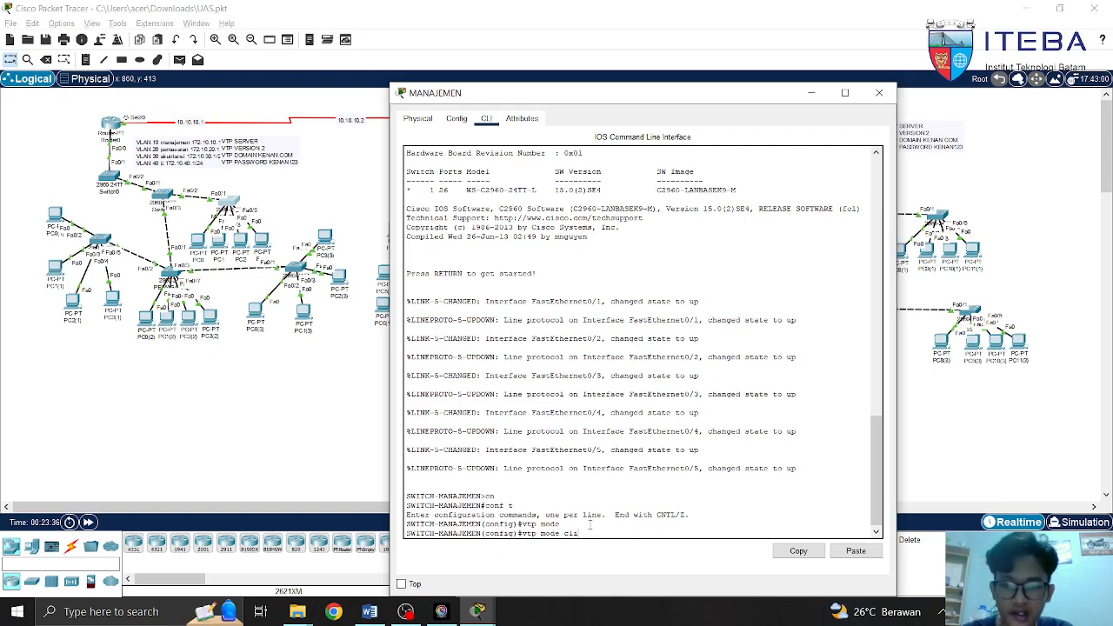
key(Tab)
key(Return)
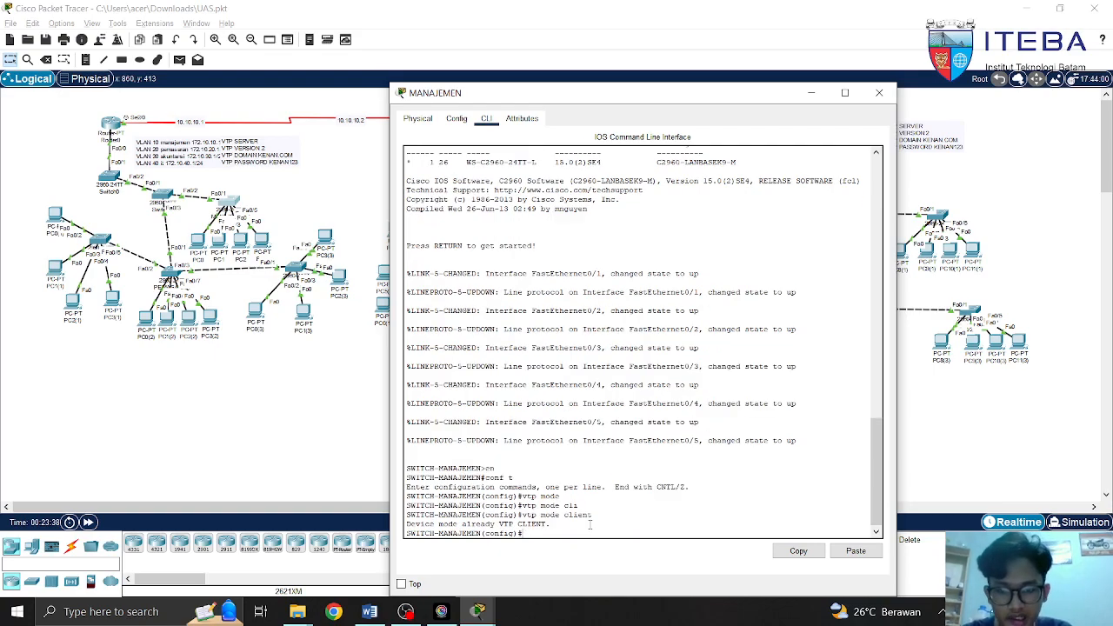
Start a vtp domain kenan line, erase it, and return to the MANAJEMEN console
text(vtp do)
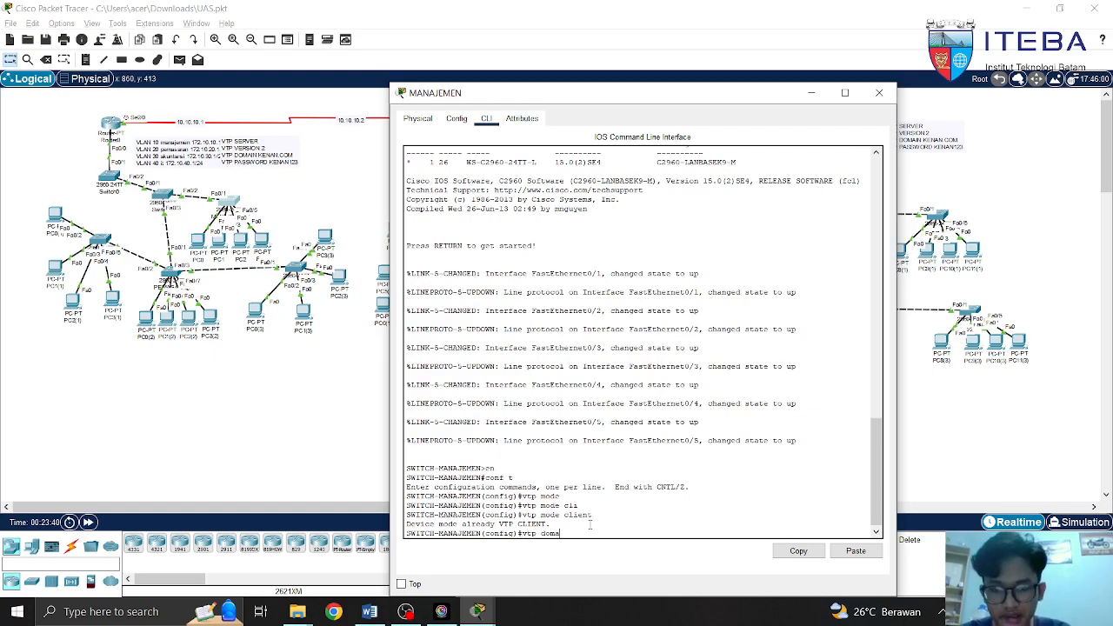
text(ma)
key(Tab)
text(kena)
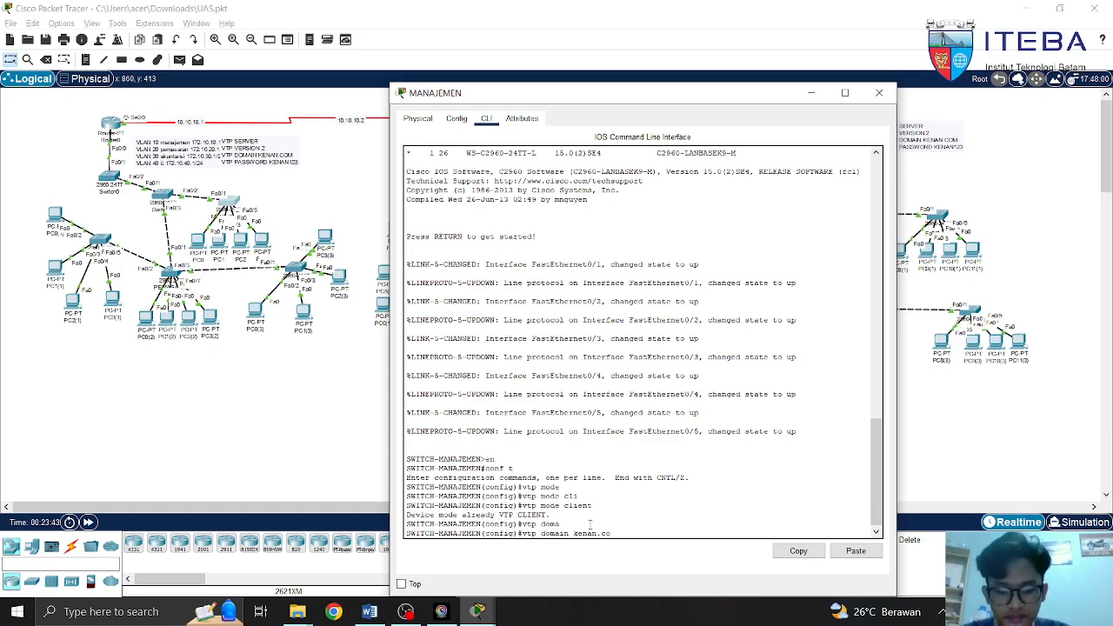
key(BackSpace)
key(BackSpace)
key(BackSpace)
key(BackSpace)
key(BackSpace)
key(BackSpace)
key(BackSpace)
key(BackSpace)
key(BackSpace)
key(BackSpace)
key(BackSpace)
key(BackSpace)
key(BackSpace)
key(BackSpace)
key(BackSpace)
key(BackSpace)
key(BackSpace)
key(BackSpace)
key(BackSpace)
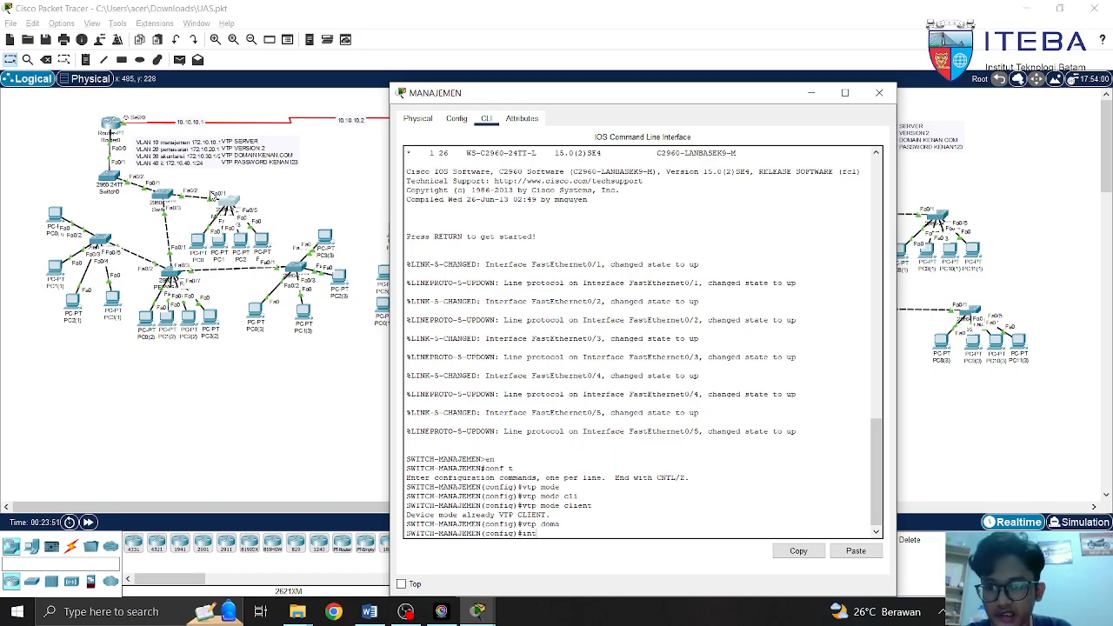
click(221, 201)
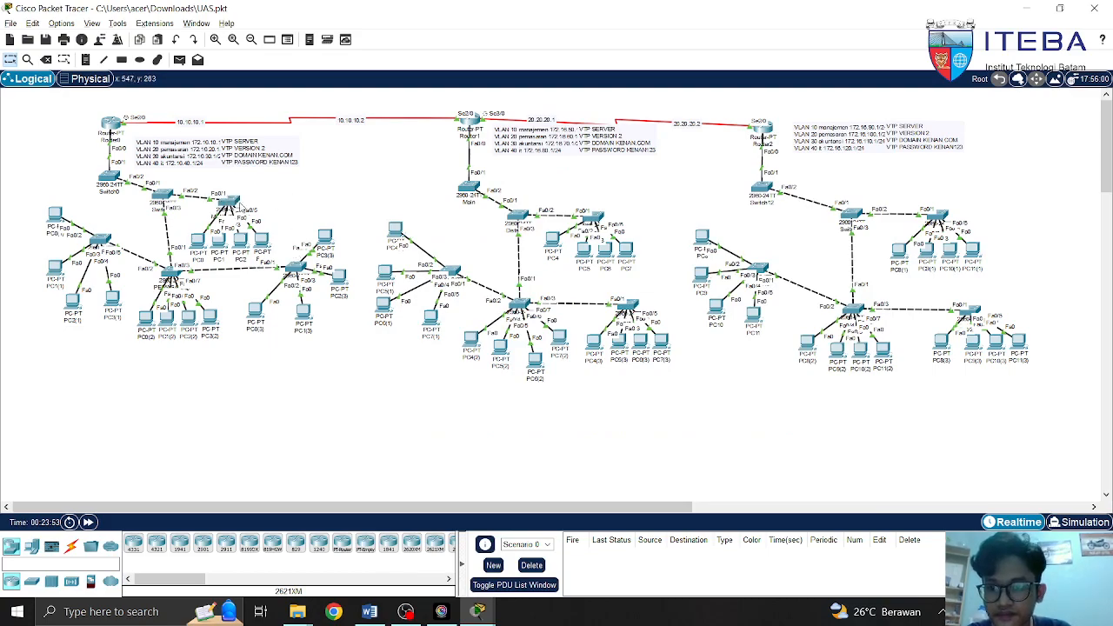
click(235, 205)
Configure MANAJEMEN interface Fa0/1 as a trunk with switchport mode trunk and allowed VLAN commands
text(fa)
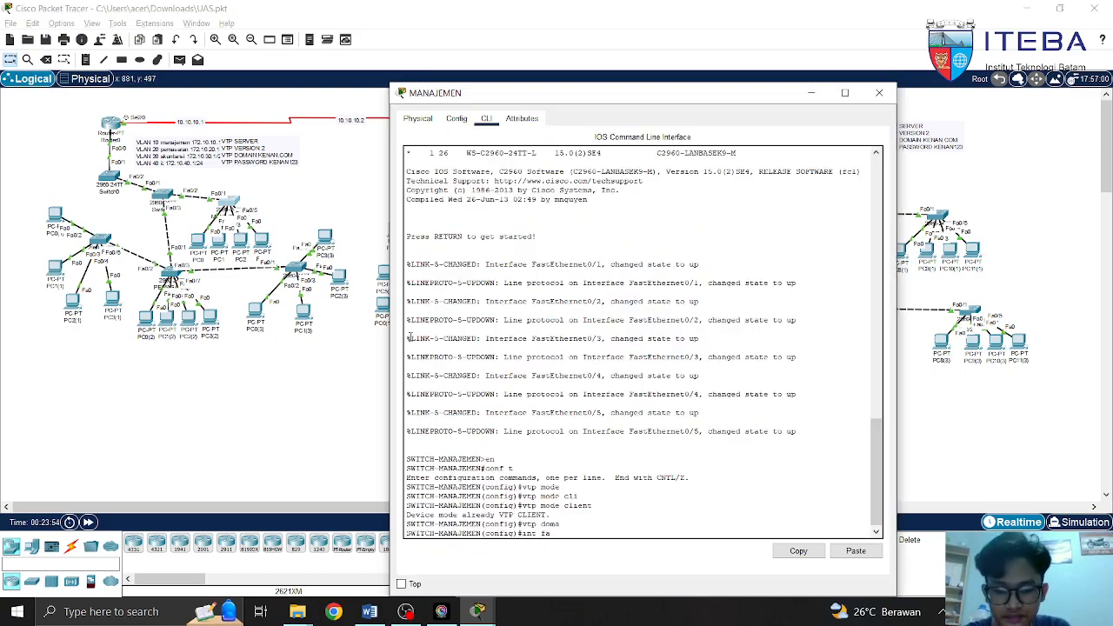
text(0)
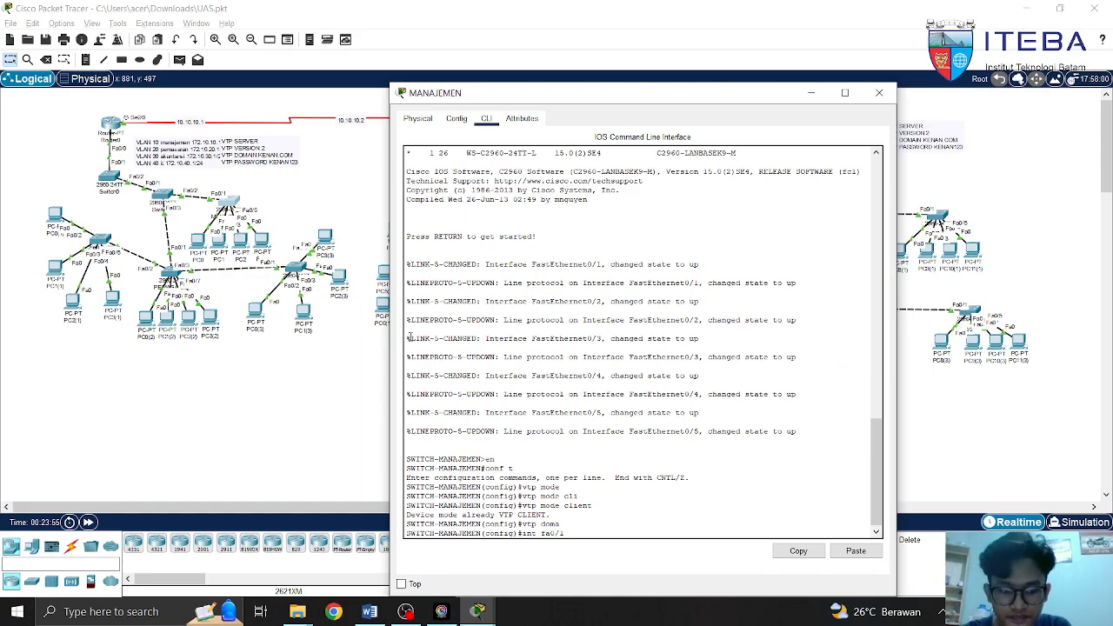
text(/1)
key(Return)
text(sw)
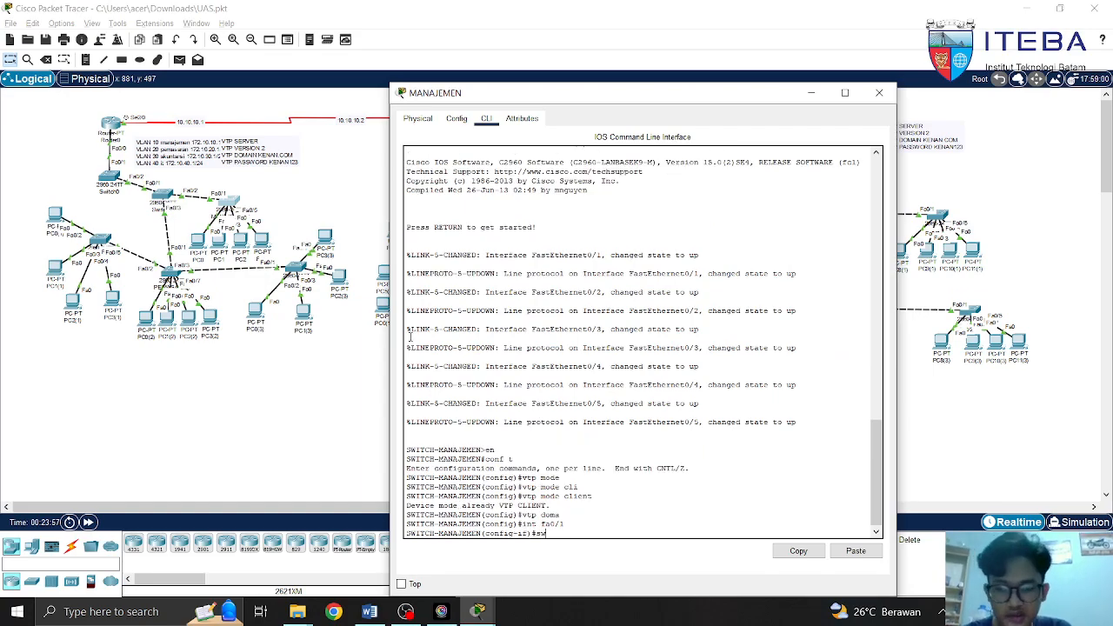
key(Tab)
text(mode)
key(Tab)
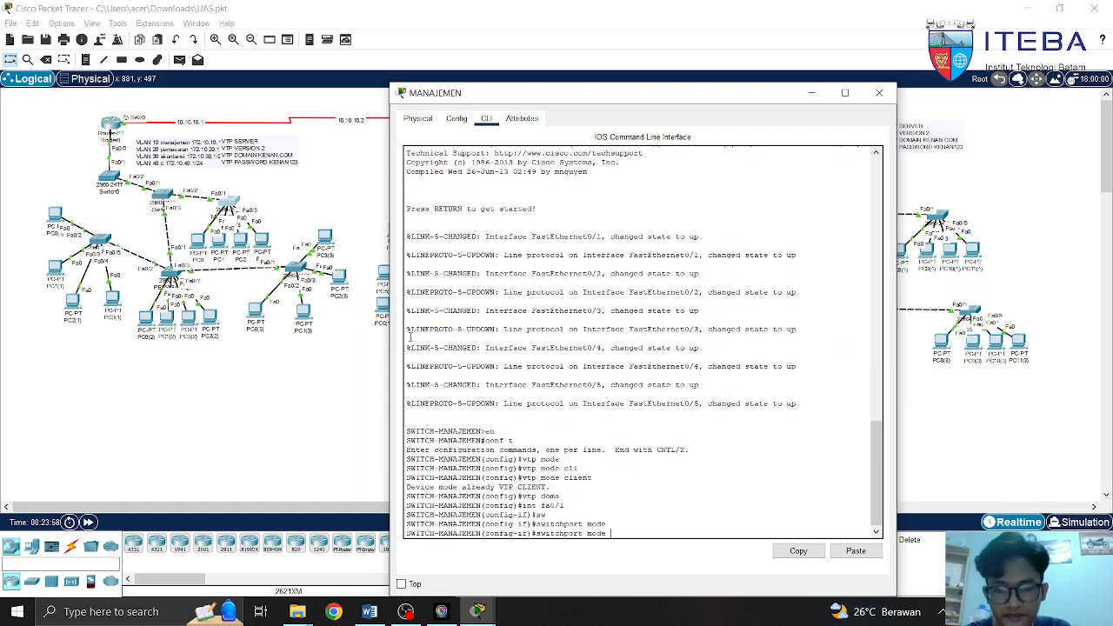
text(tr)
key(Tab)
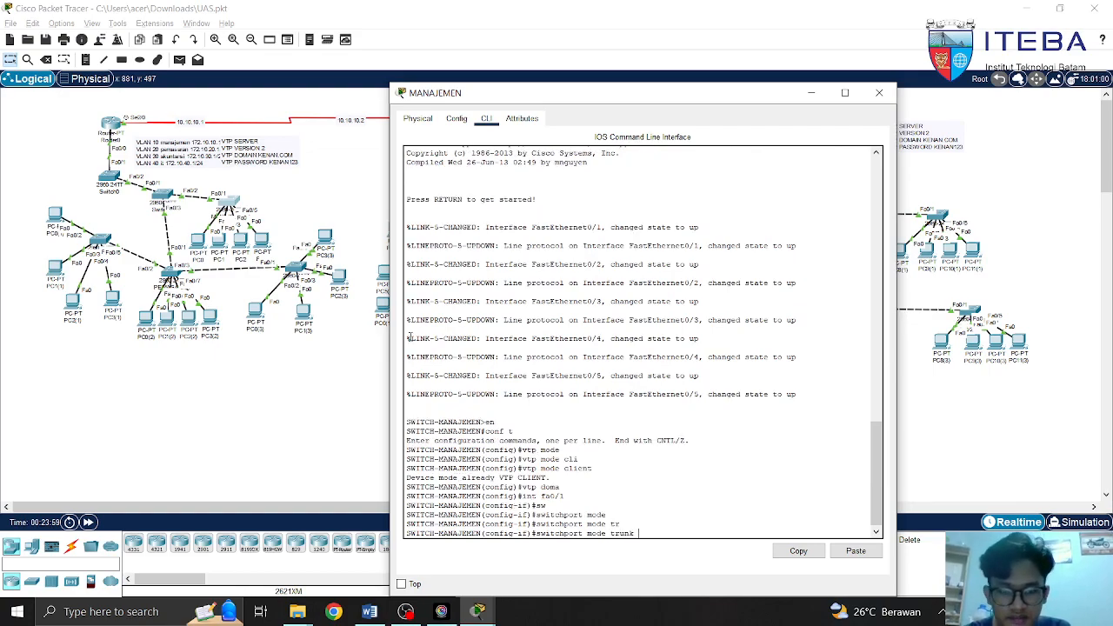
key(BackSpace)
key(BackSpace)
key(BackSpace)
key(BackSpace)
key(BackSpace)
key(BackSpace)
key(BackSpace)
key(BackSpace)
key(BackSpace)
key(BackSpace)
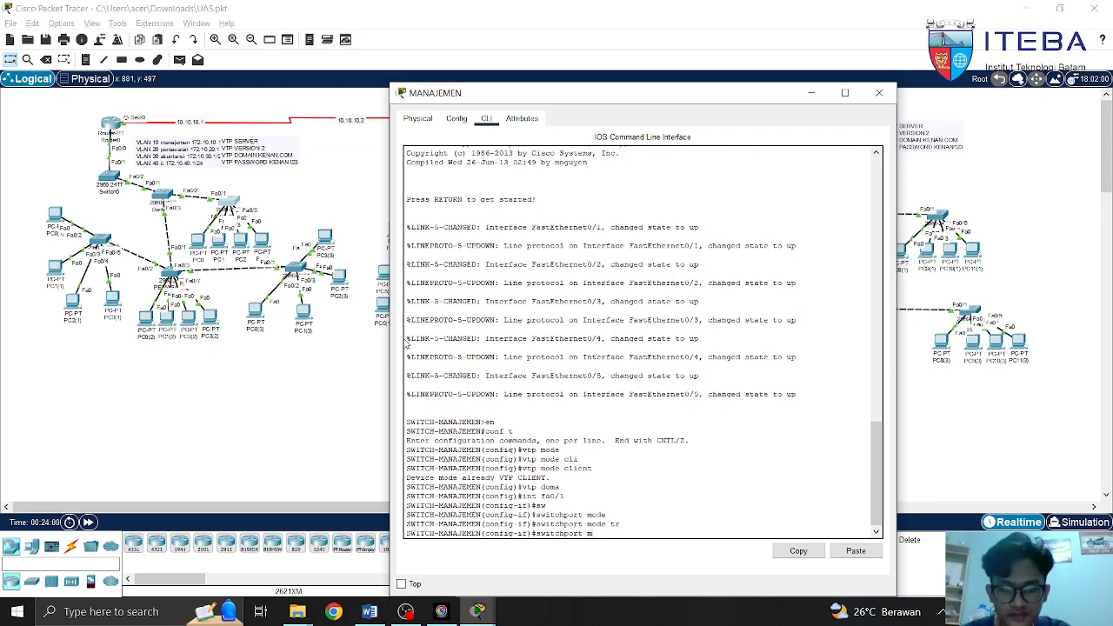
key(Tab)
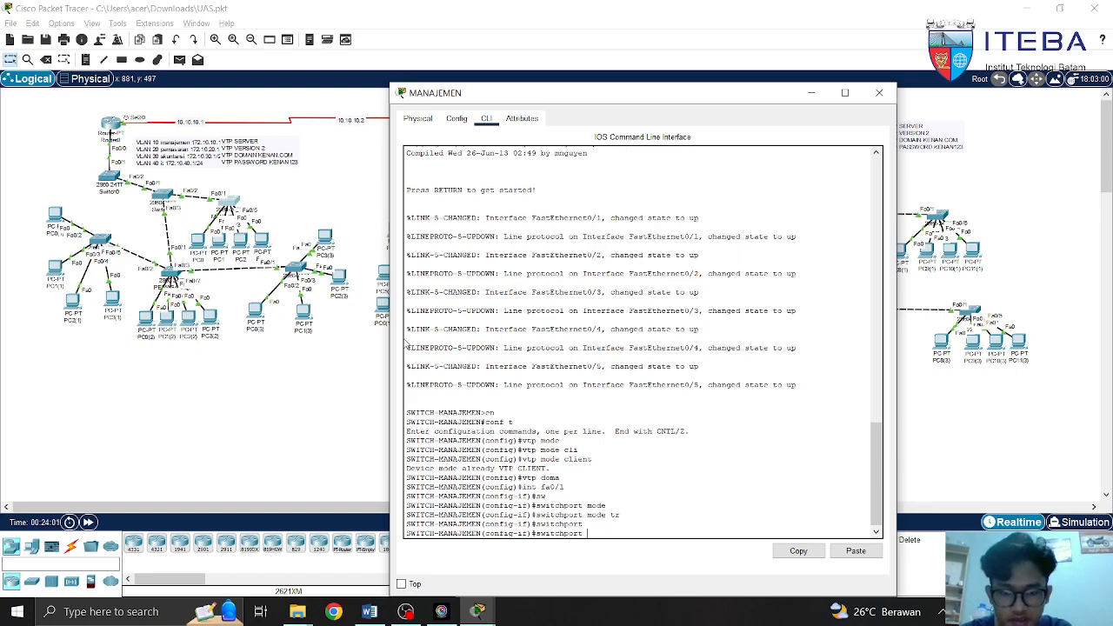
text(tr)
key(Tab)
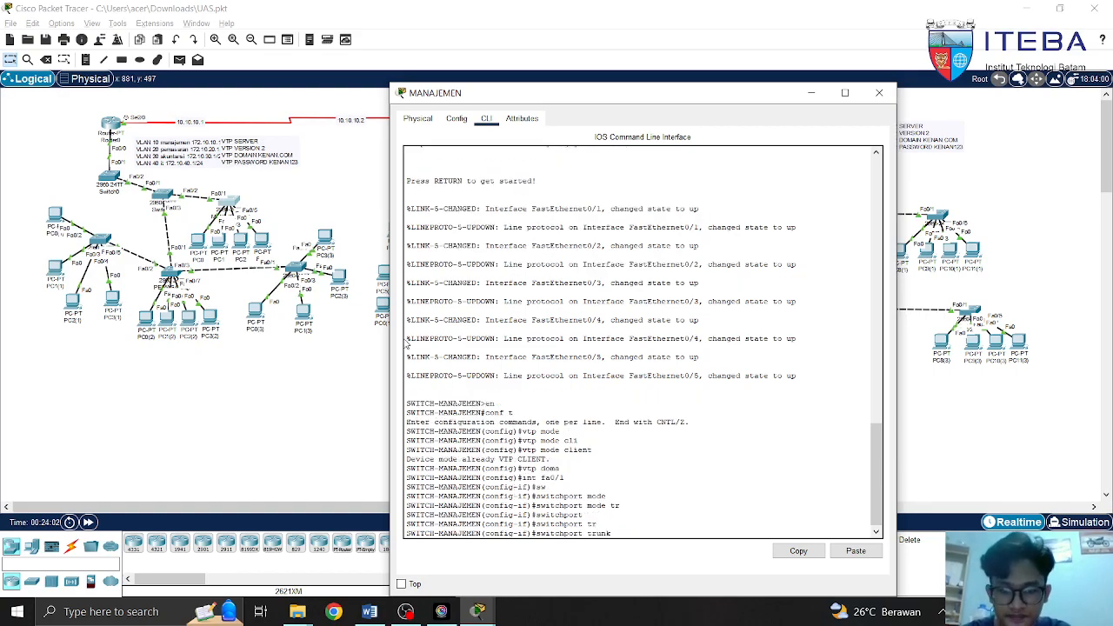
text(all)
key(Tab)
text(vlan)
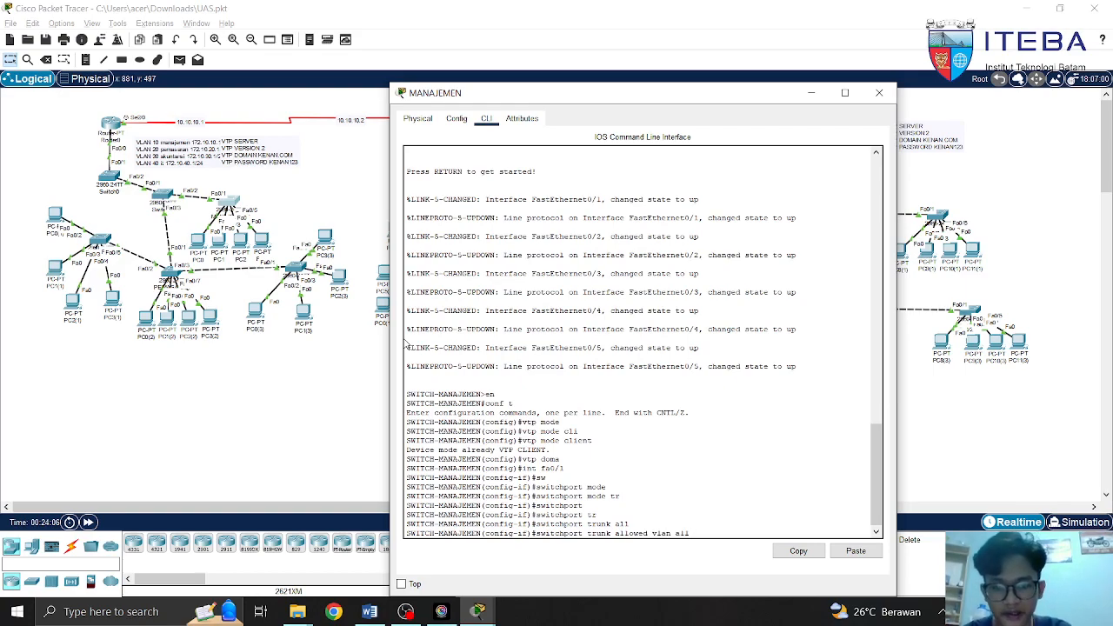
key(BackSpace)
key(BackSpace)
key(BackSpace)
key(BackSpace)
key(BackSpace)
key(BackSpace)
key(BackSpace)
key(BackSpace)
key(BackSpace)
key(BackSpace)
key(BackSpace)
key(BackSpace)
key(BackSpace)
key(BackSpace)
key(BackSpace)
key(BackSpace)
key(BackSpace)
key(BackSpace)
key(BackSpace)
key(BackSpace)
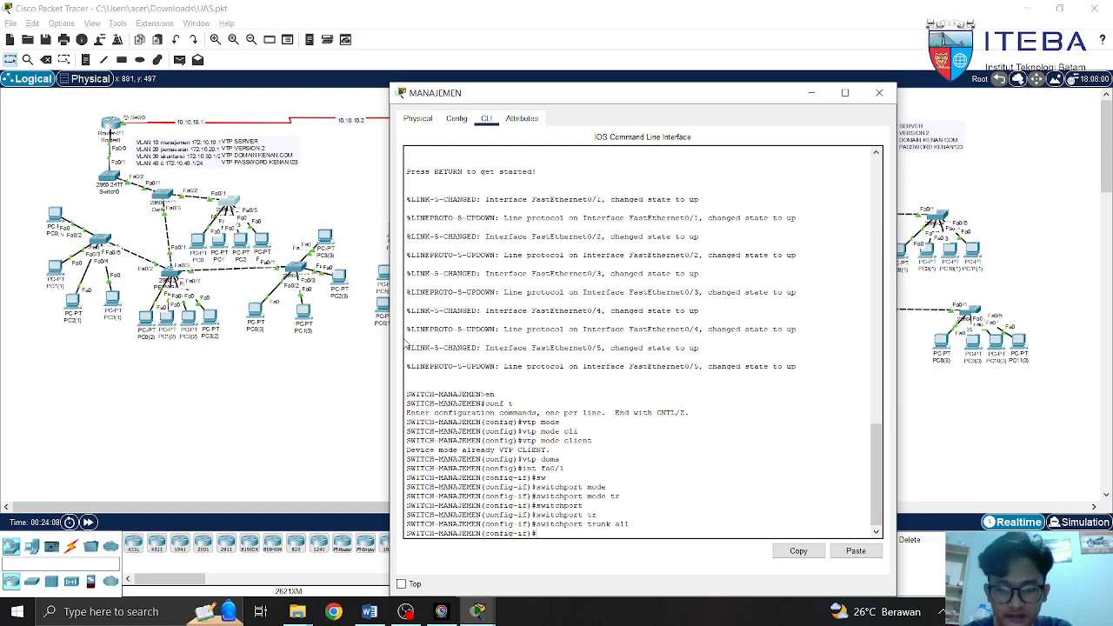
Exit to global configuration and begin an int range command
text(exit)
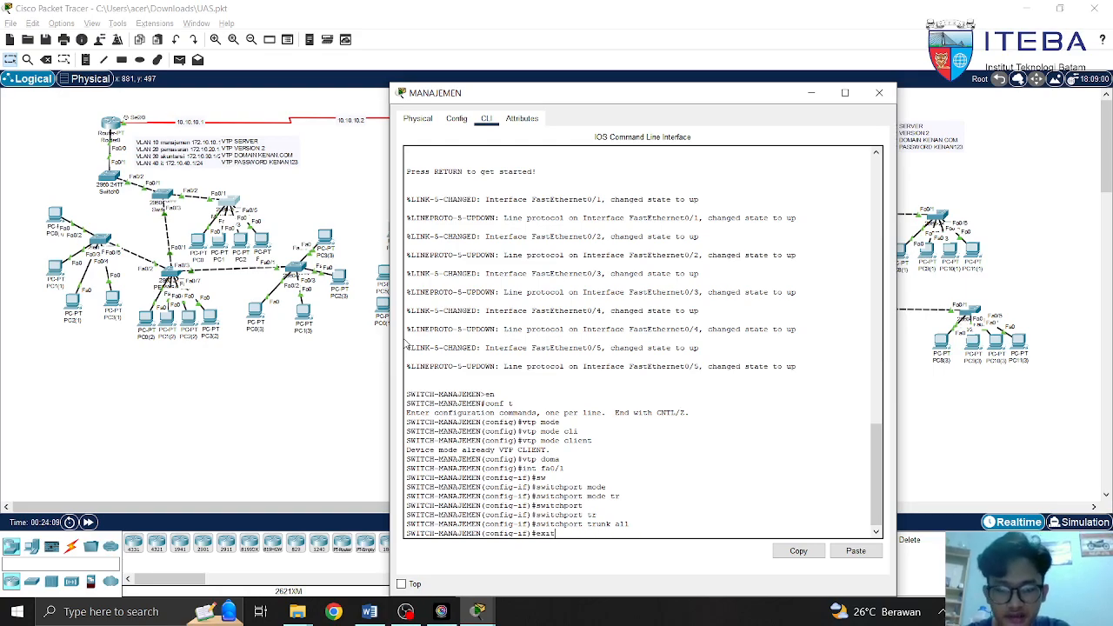
key(Return)
text(int)
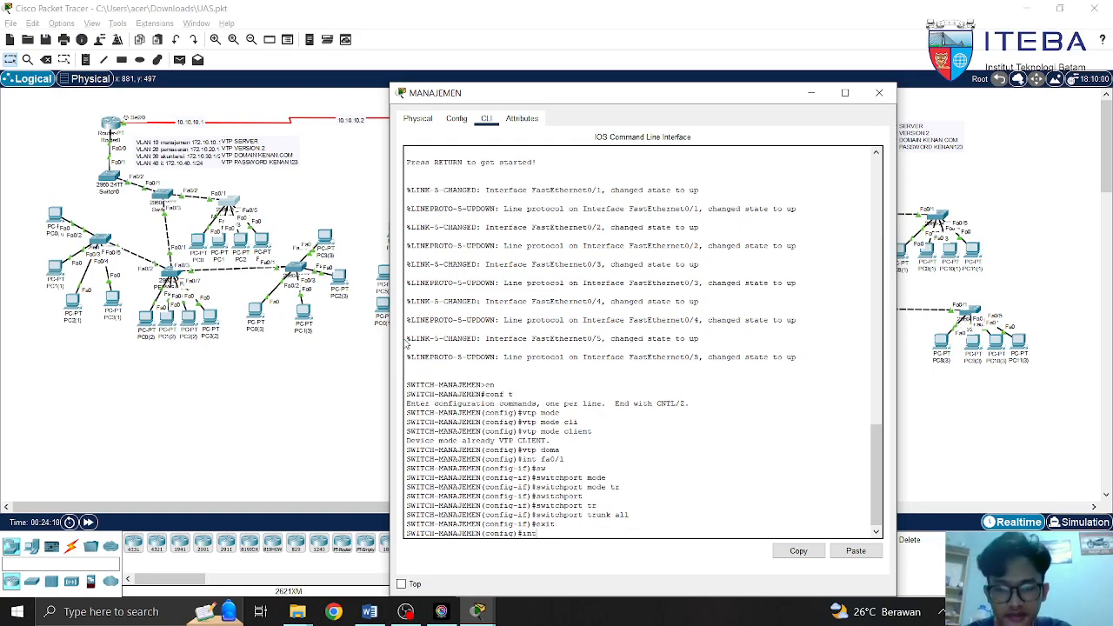
text( ra)
Select the interface range Fa0/2-5 on the MANAJEMEN switch
key(Tab)
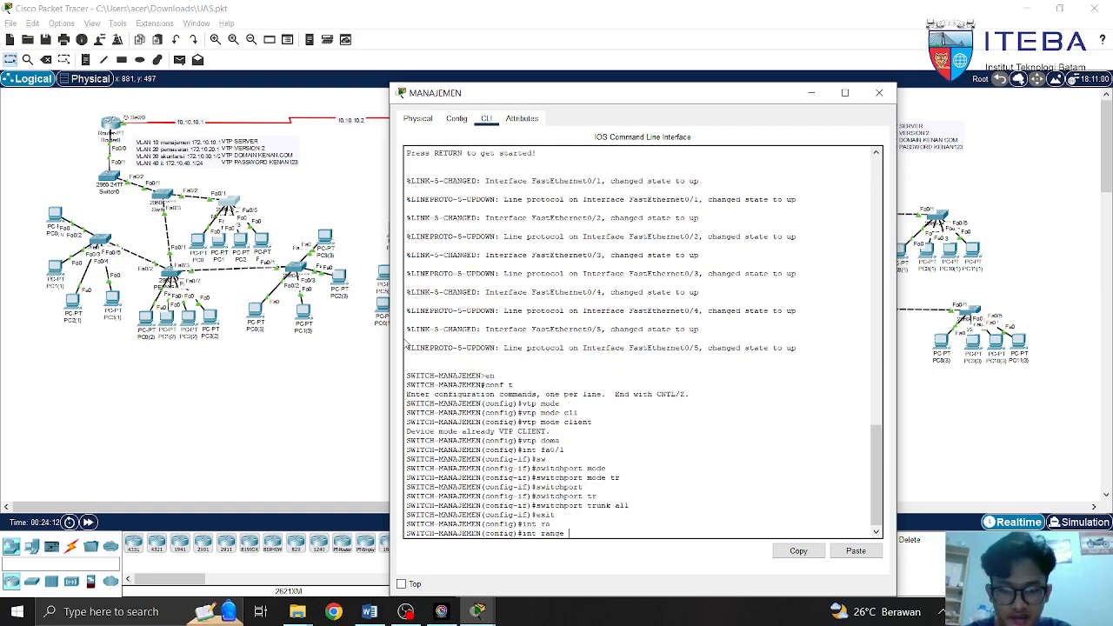
text(fa0/)
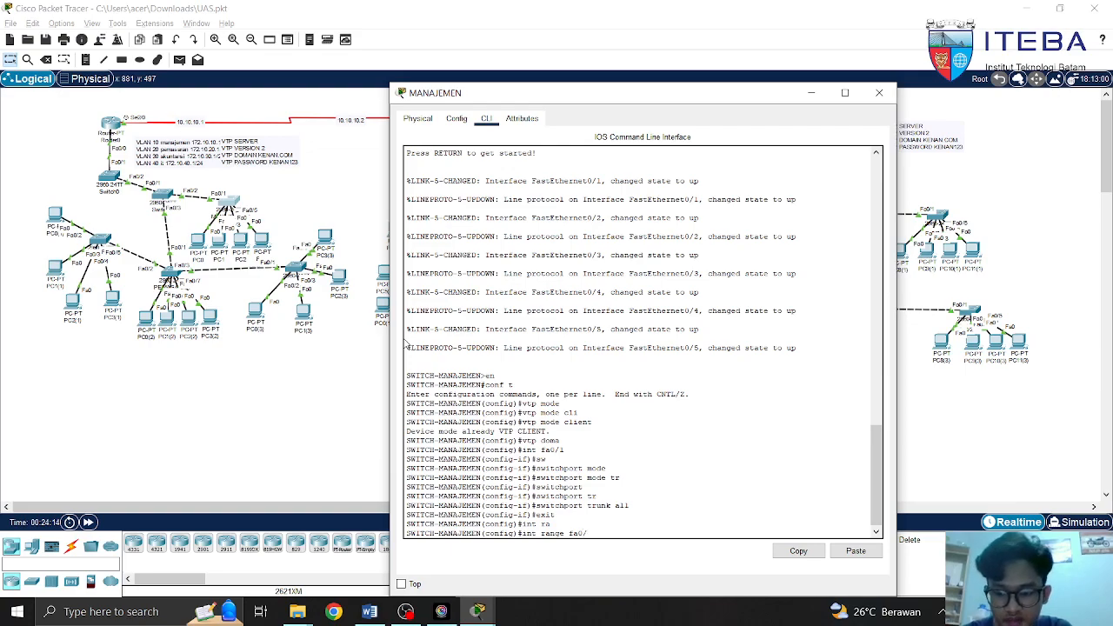
click(315, 199)
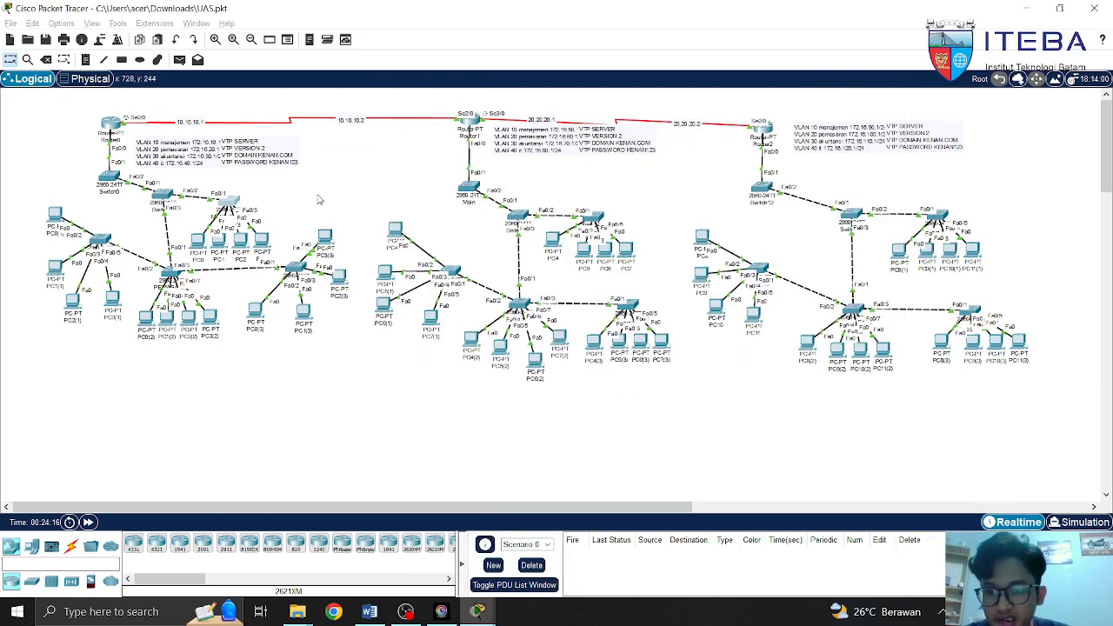
mouse_move(198, 238)
mouse_down()
mouse_move(217, 228)
mouse_move(171, 225)
mouse_move(188, 227)
mouse_up()
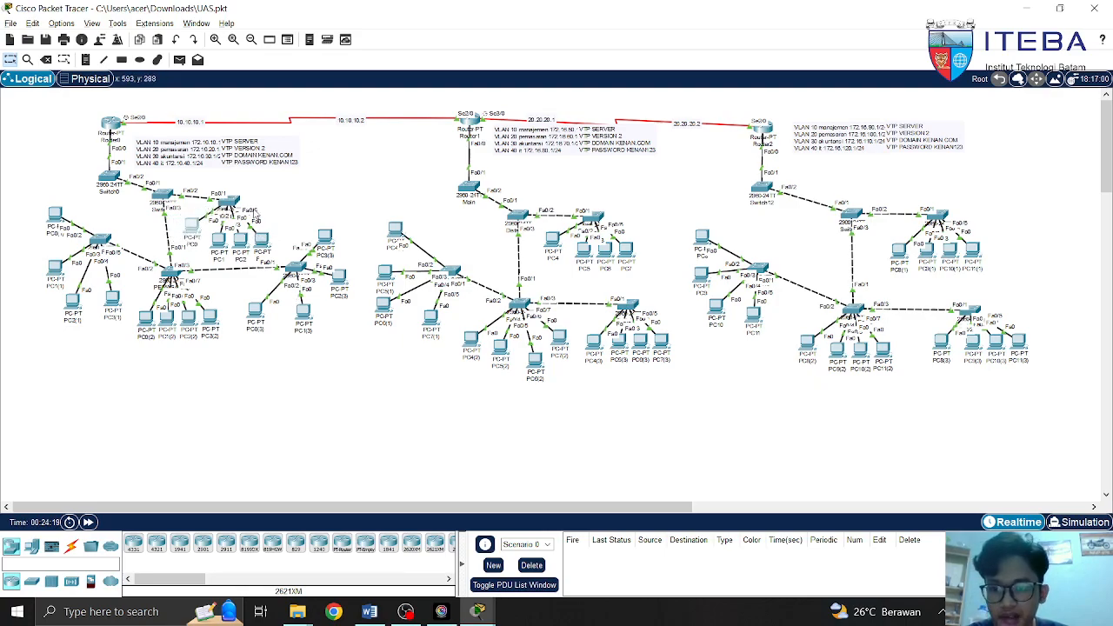
click(231, 203)
text(2)
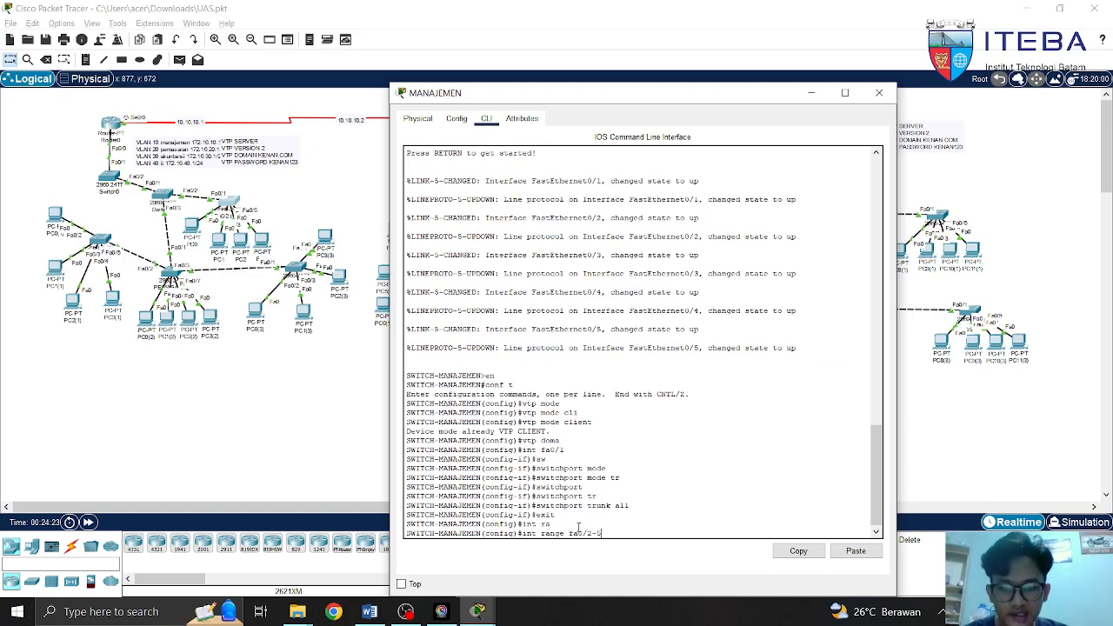
text(-5)
key(Return)
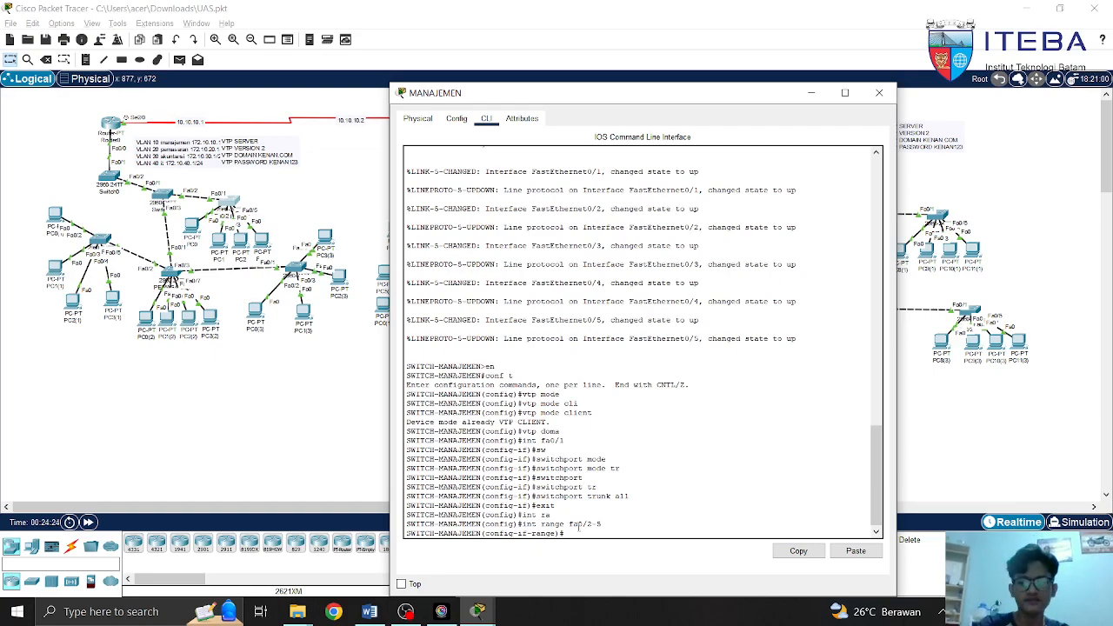
Set ports Fa0/2-5 to switchport mode access with an access VLAN command
text(sw)
key(Tab)
text(mode)
key(Tab)
text(acc)
key(Tab)
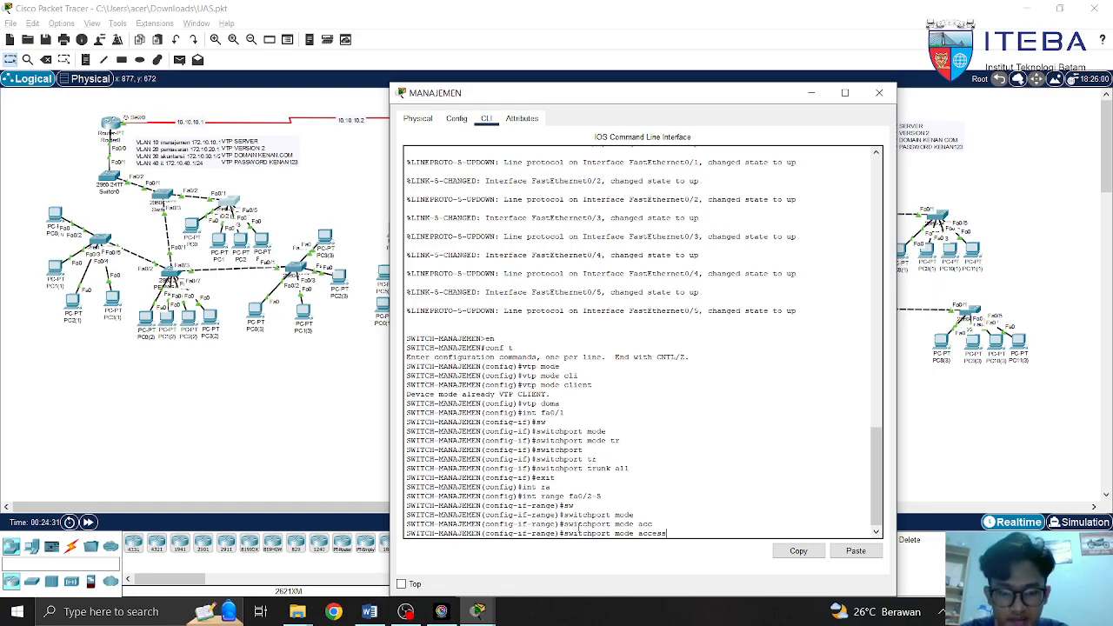
key(BackSpace)
key(BackSpace)
key(BackSpace)
key(BackSpace)
key(BackSpace)
key(BackSpace)
key(BackSpace)
key(BackSpace)
key(BackSpace)
key(BackSpace)
key(BackSpace)
text(acc)
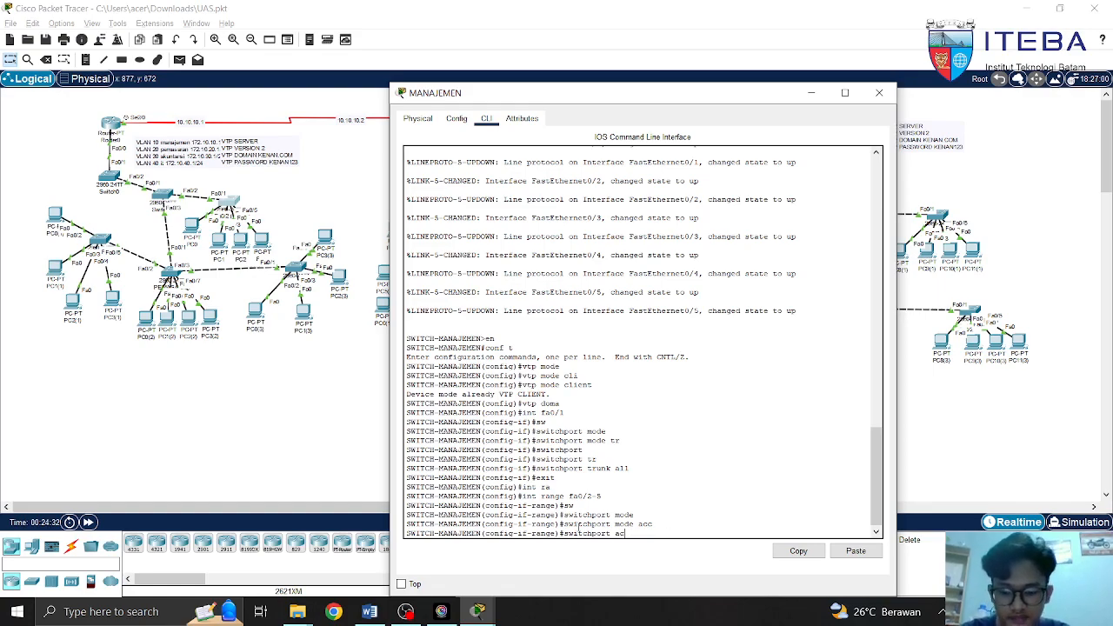
key(Tab)
text(vlan)
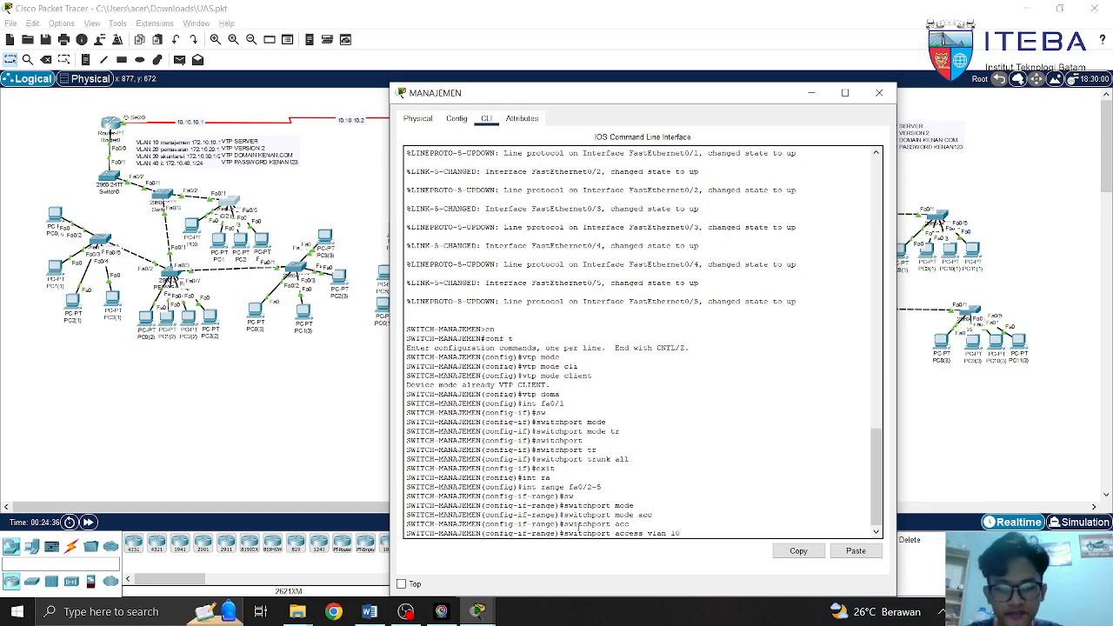
key(BackSpace)
key(BackSpace)
key(BackSpace)
key(BackSpace)
key(BackSpace)
key(BackSpace)
key(BackSpace)
key(BackSpace)
key(BackSpace)
key(BackSpace)
key(BackSpace)
key(BackSpace)
key(BackSpace)
key(BackSpace)
key(BackSpace)
key(BackSpace)
key(BackSpace)
key(BackSpace)
key(BackSpace)
key(BackSpace)
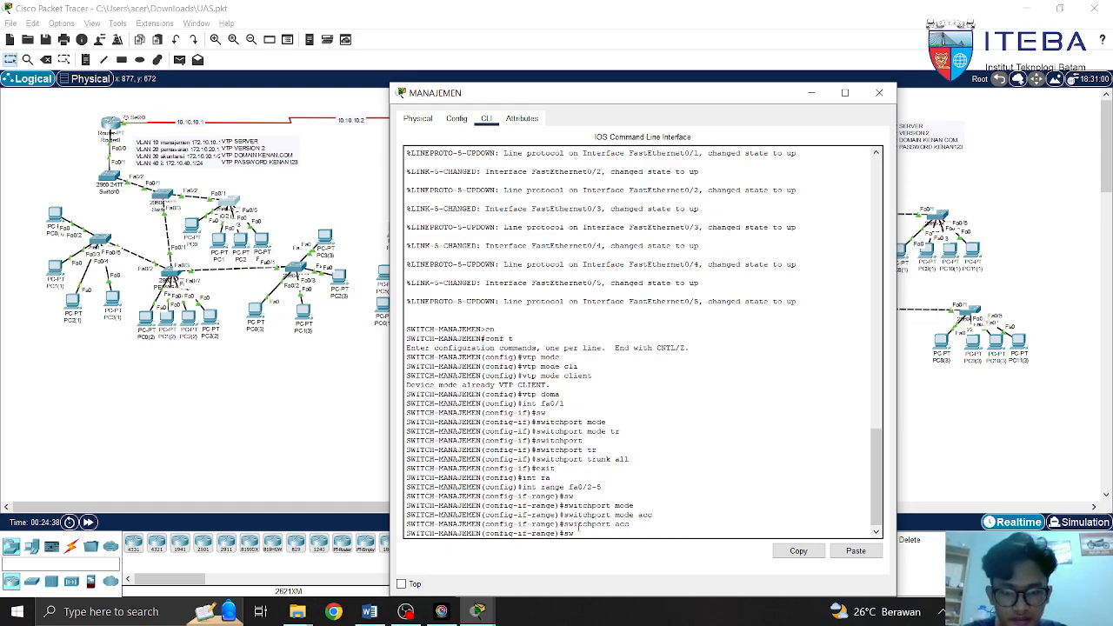
End configuration mode, type wr, and close the MANAJEMEN switch window
text(end)
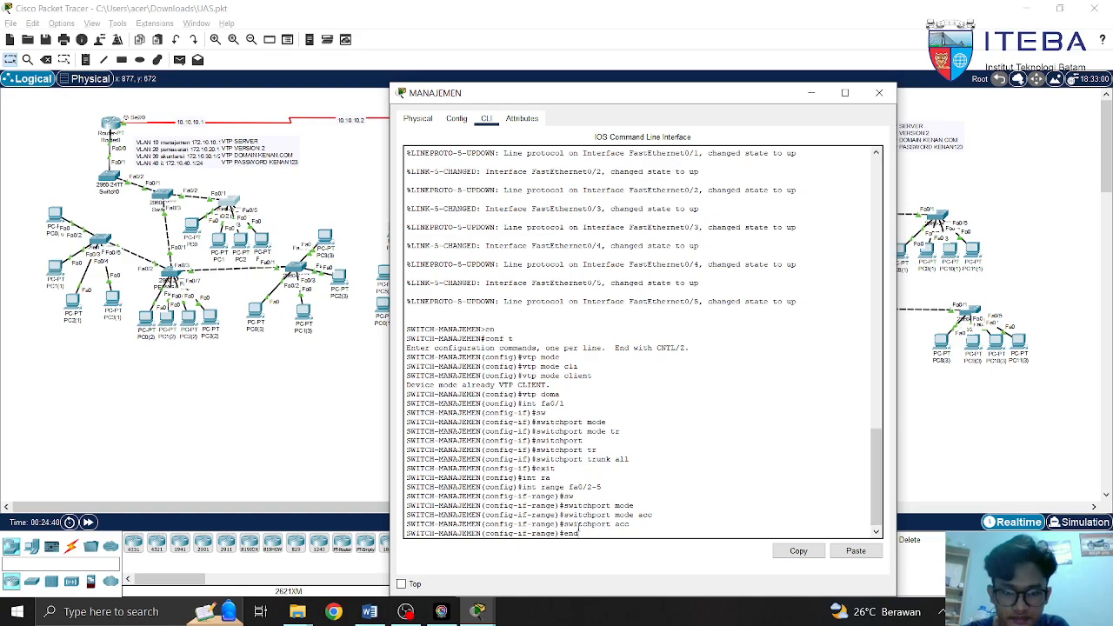
key(Return)
text(wr)
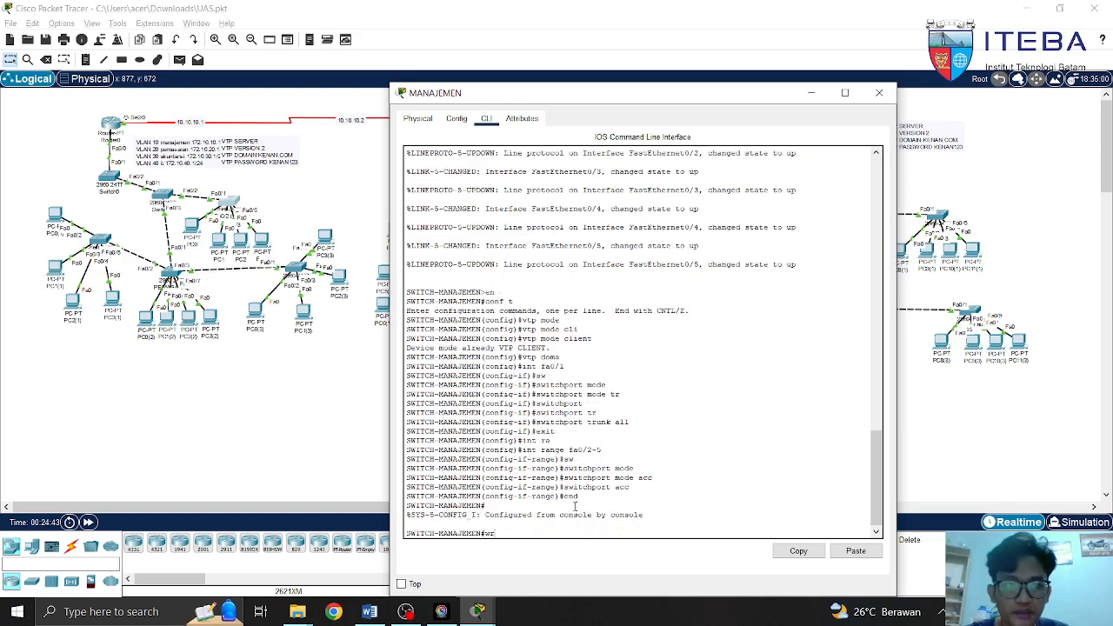
click(879, 92)
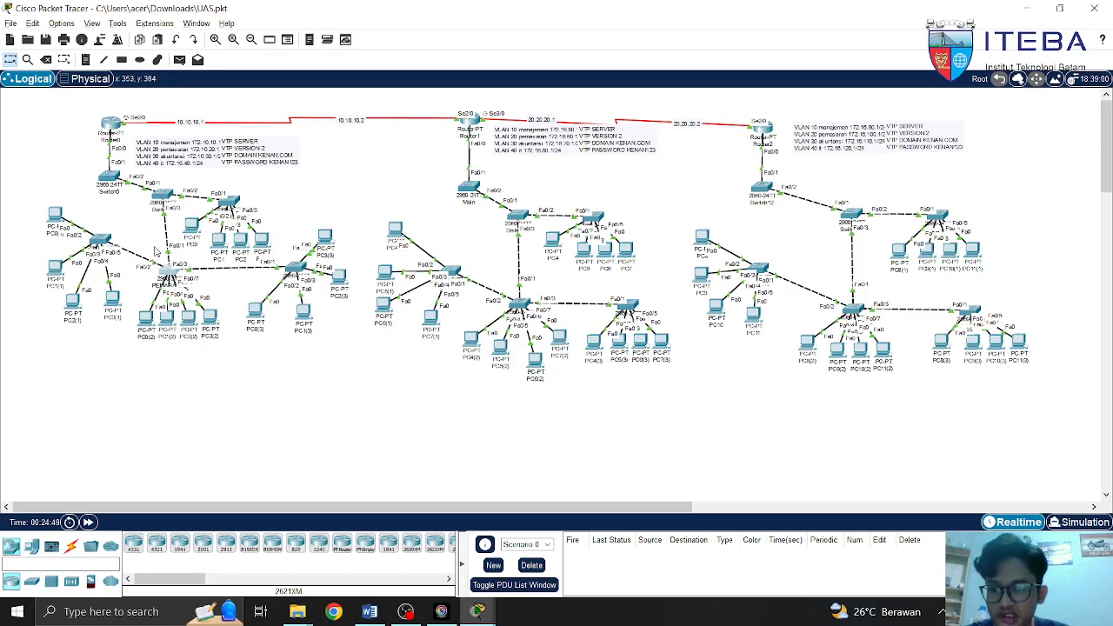
Open the PEMASARAN switch's CLI and enter global configuration mode with en and conf t
click(169, 272)
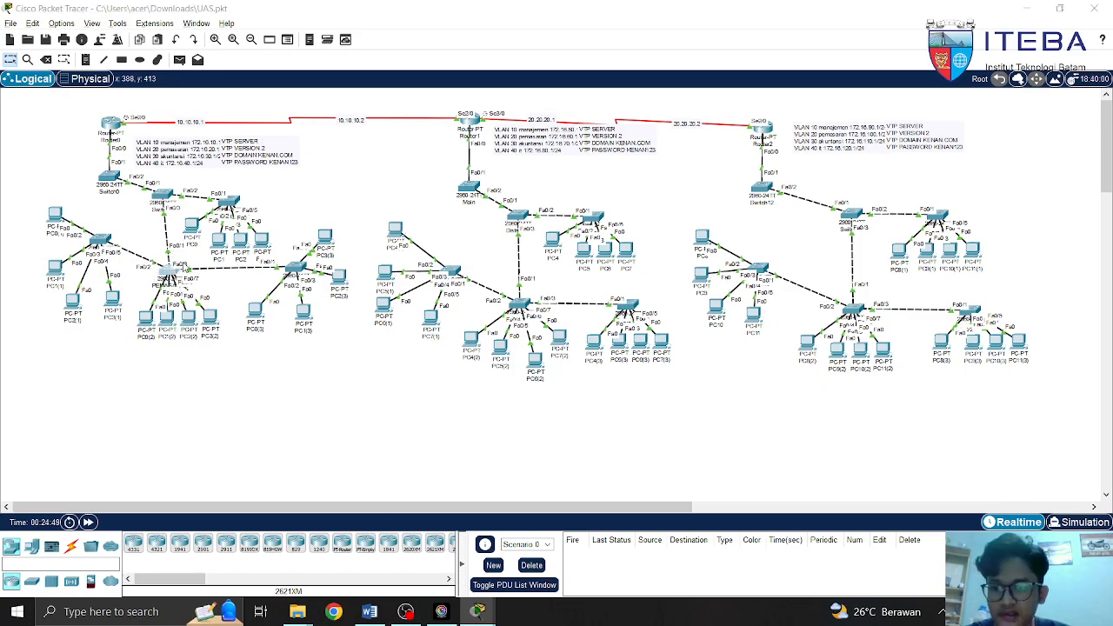
click(486, 118)
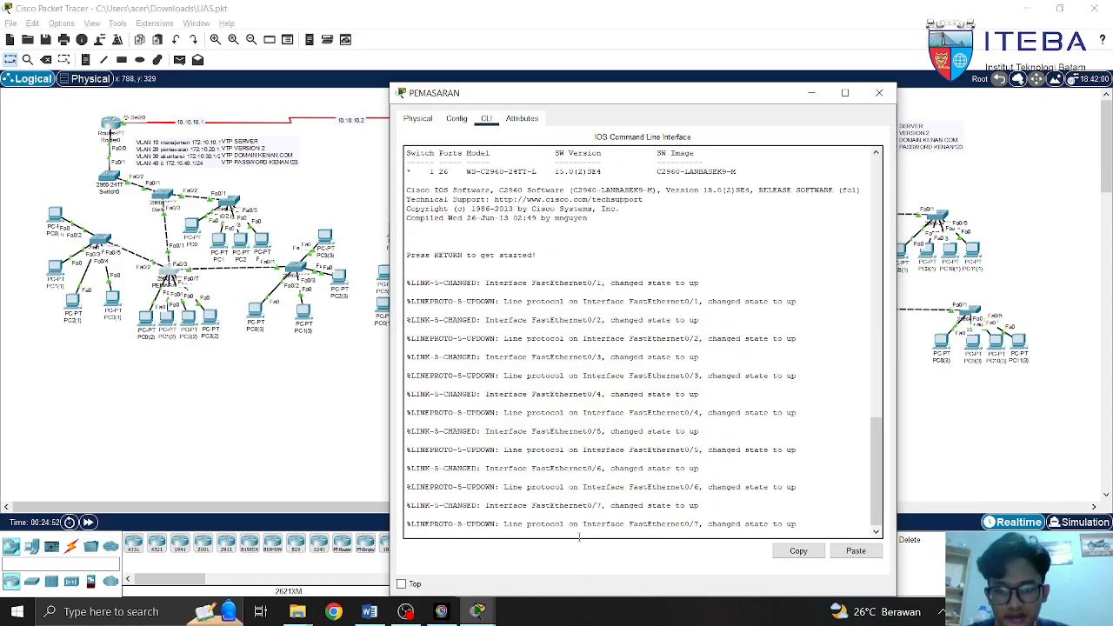
key(Return)
text(en)
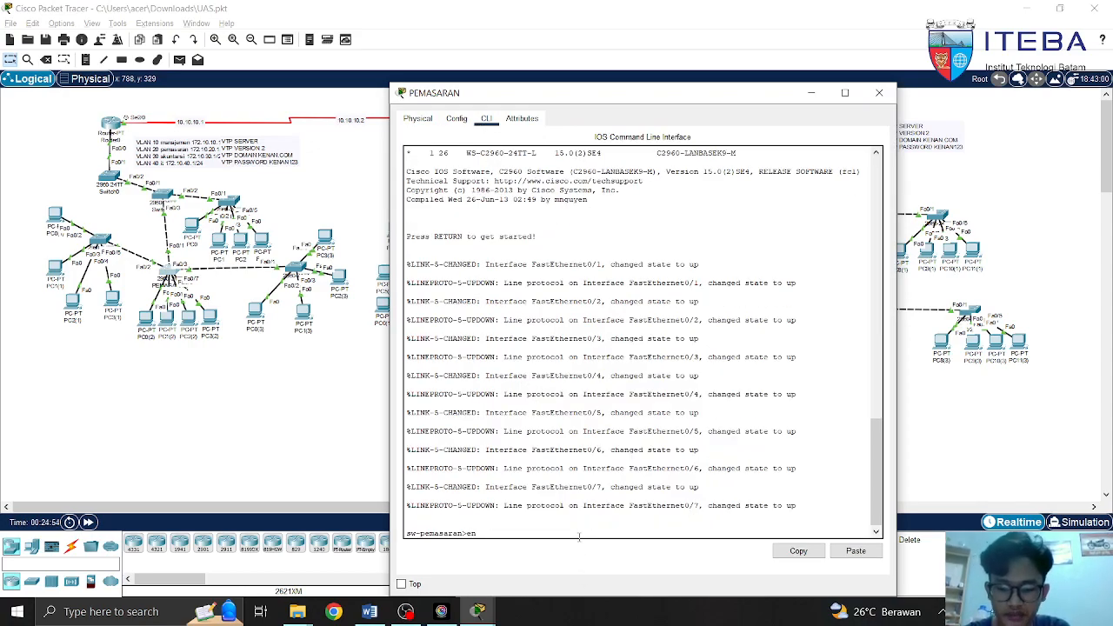
key(Return)
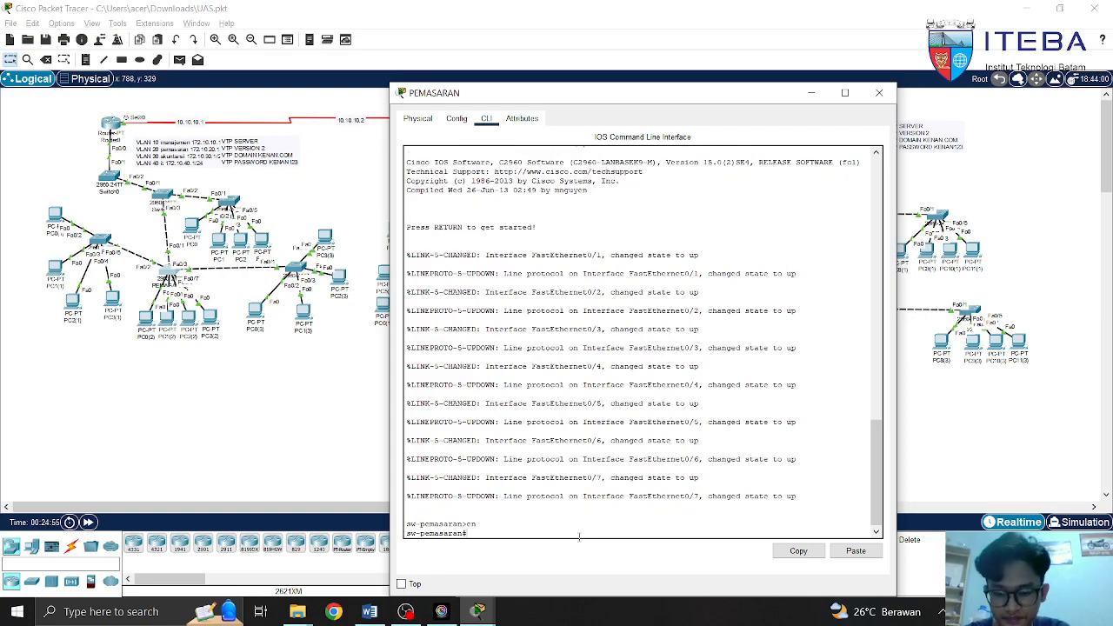
text(conf t)
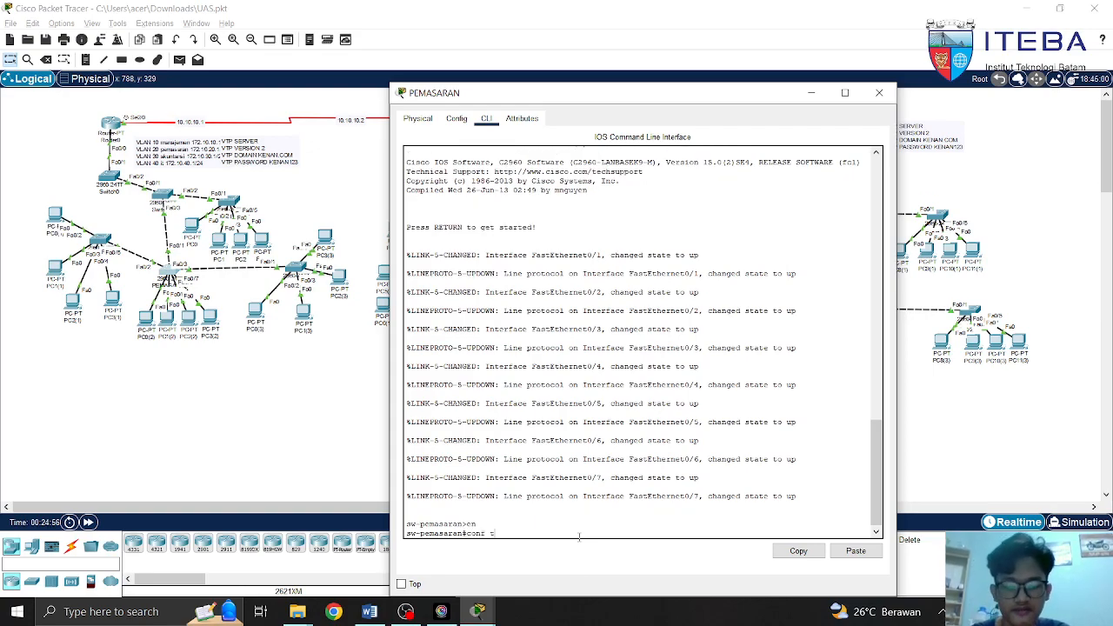
key(Return)
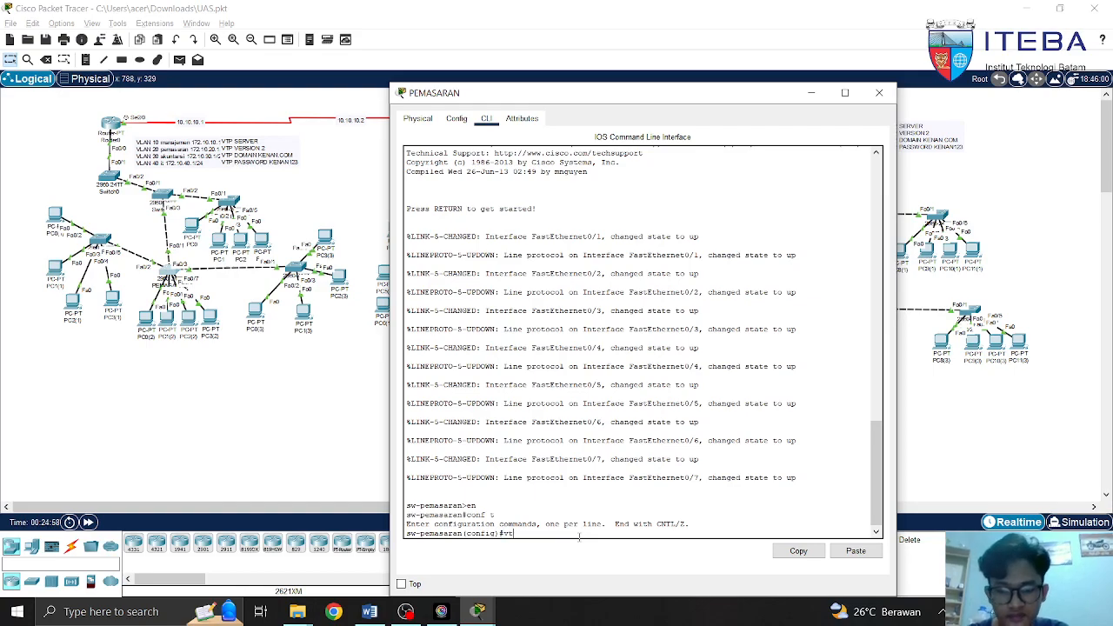
Set VTP mode to client, then type and erase vtp domain kenan.com
text(vt)
key(Tab)
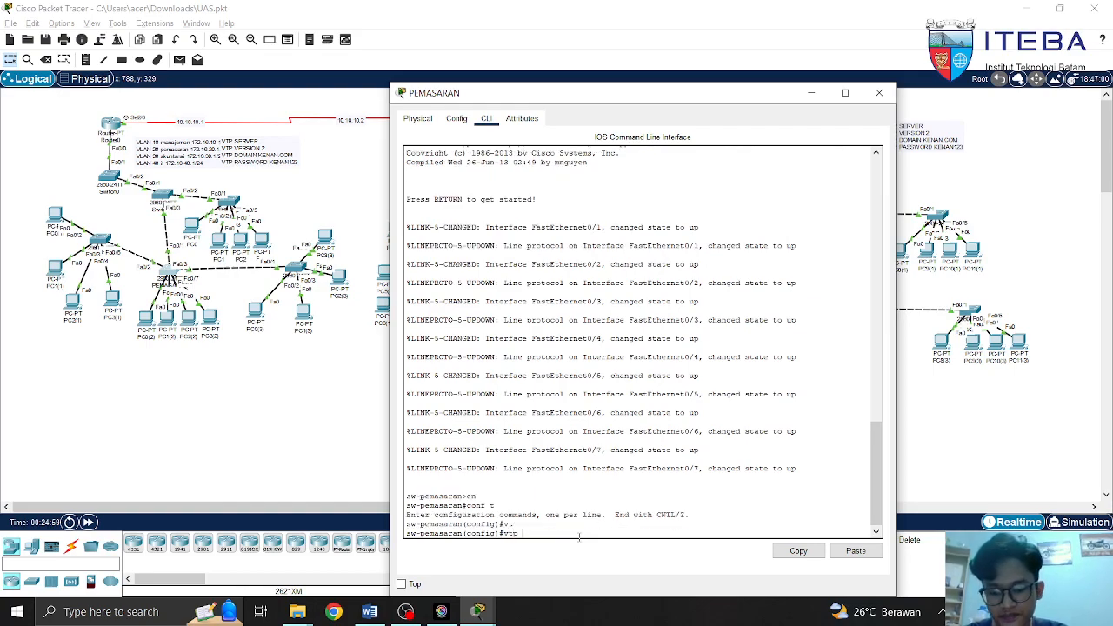
text(mod)
key(Tab)
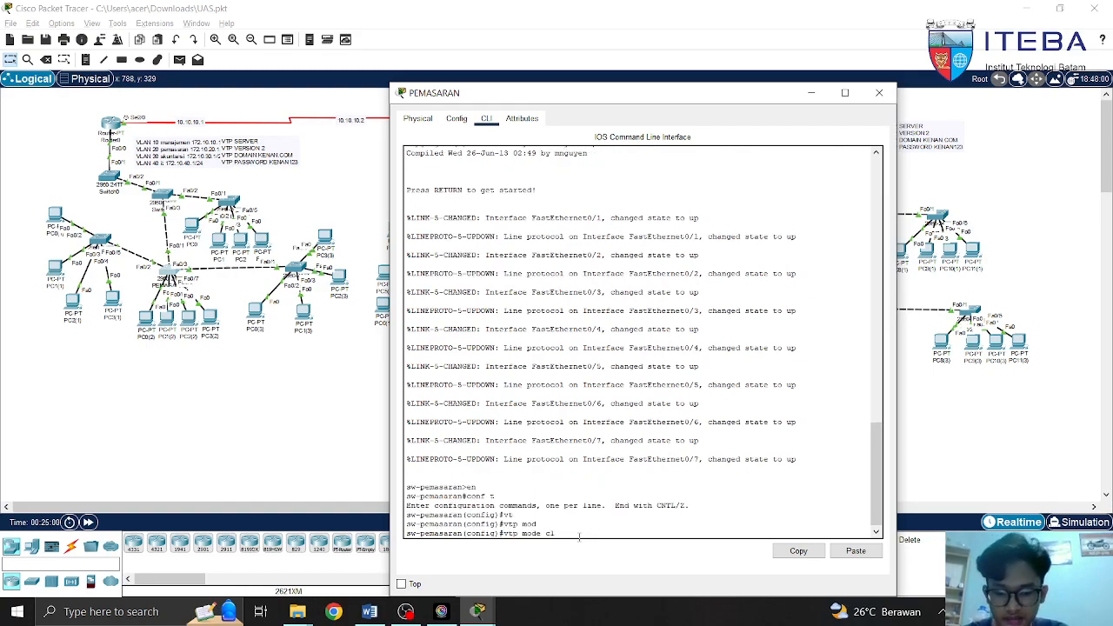
text(cl)
key(Tab)
key(Return)
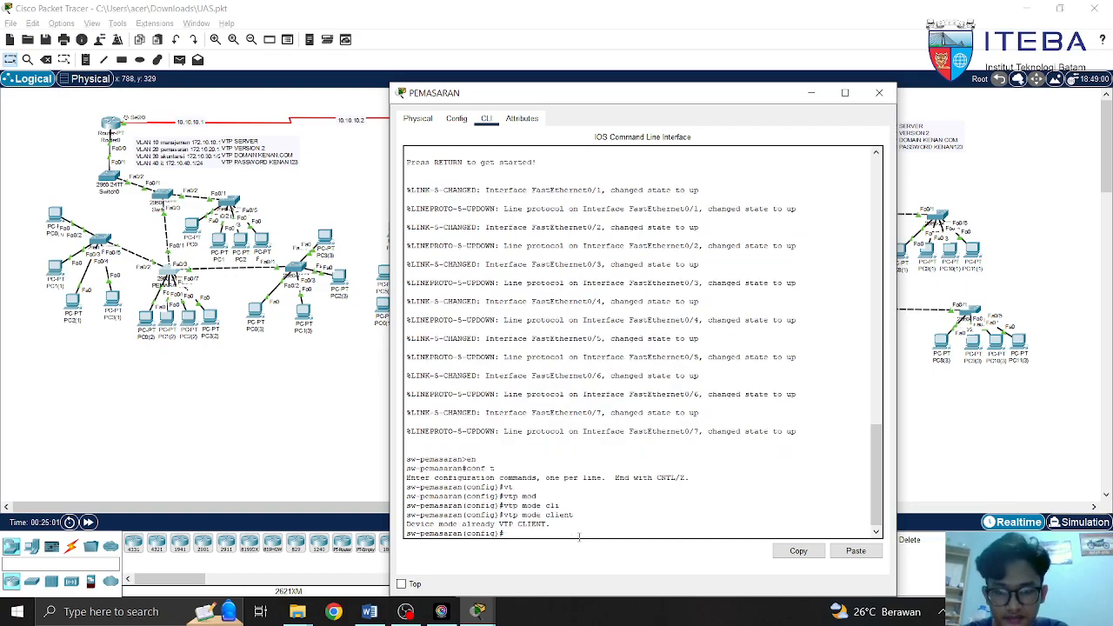
text(vtp domain kenan.com)
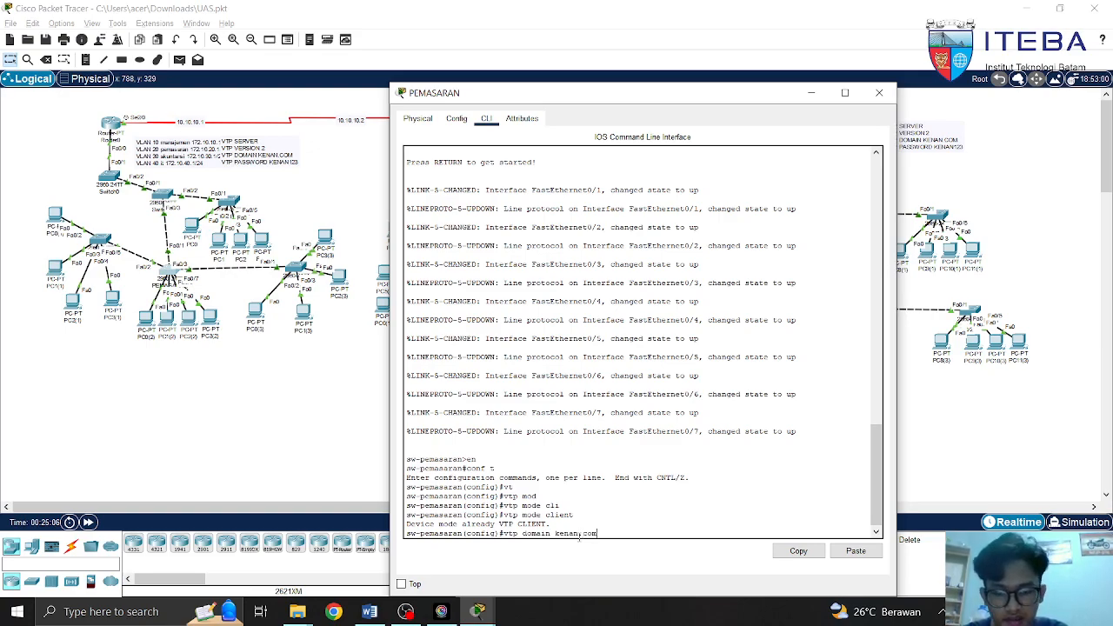
key(BackSpace)
key(BackSpace)
key(BackSpace)
key(BackSpace)
key(BackSpace)
key(BackSpace)
key(BackSpace)
key(BackSpace)
key(BackSpace)
key(BackSpace)
key(BackSpace)
key(BackSpace)
key(BackSpace)
key(BackSpace)
key(BackSpace)
key(BackSpace)
key(BackSpace)
key(BackSpace)
key(BackSpace)
key(BackSpace)
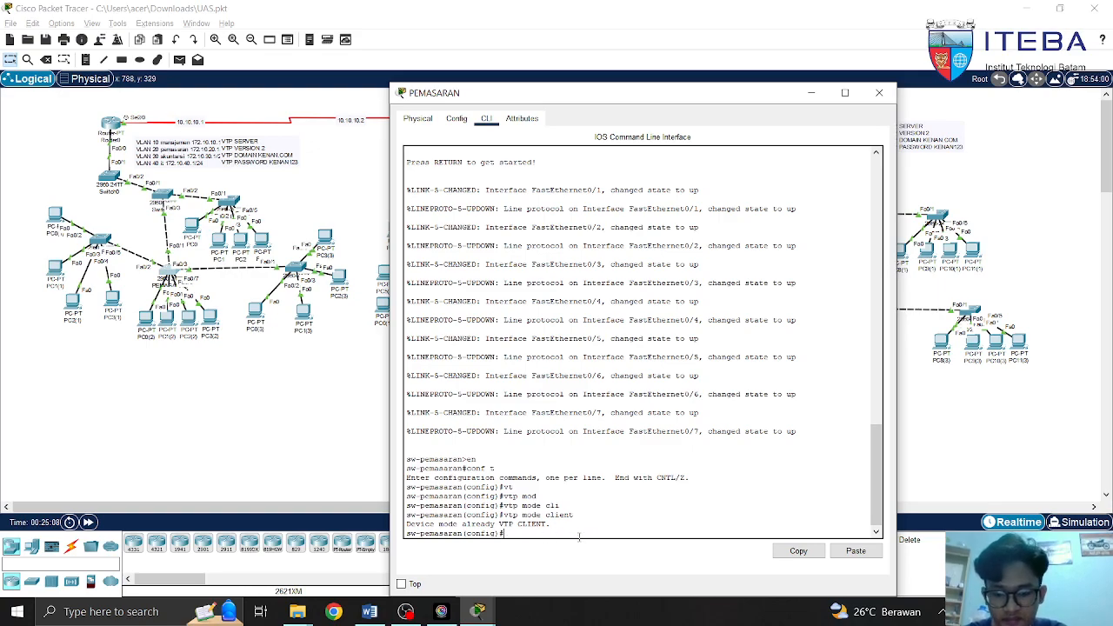
Check the full network topology, then return to the PEMASARAN switch's command line
text(int)
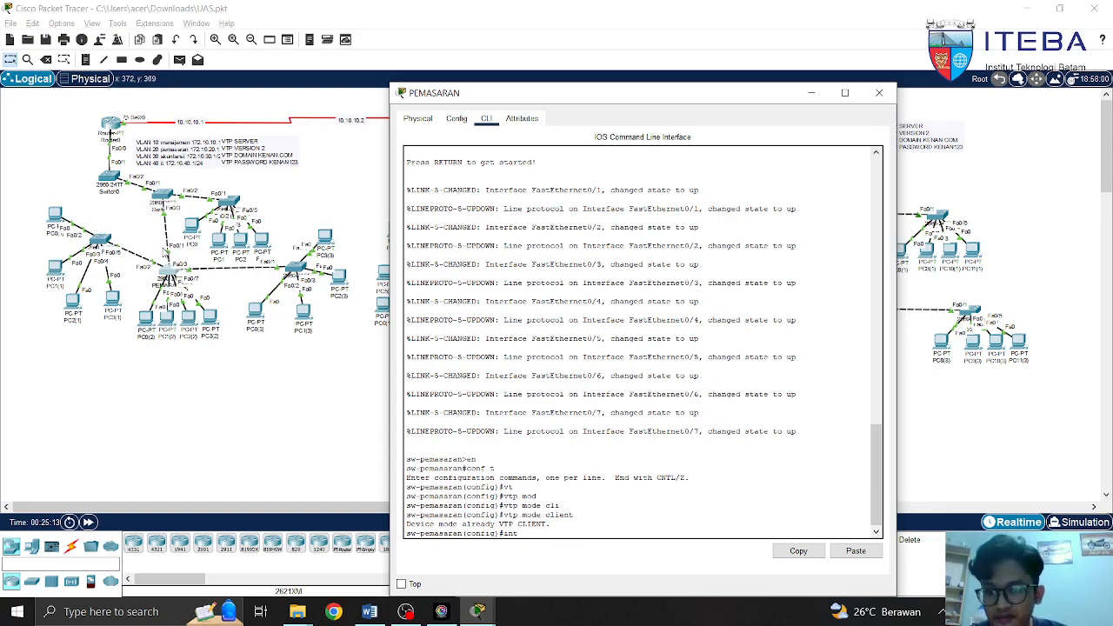
click(168, 254)
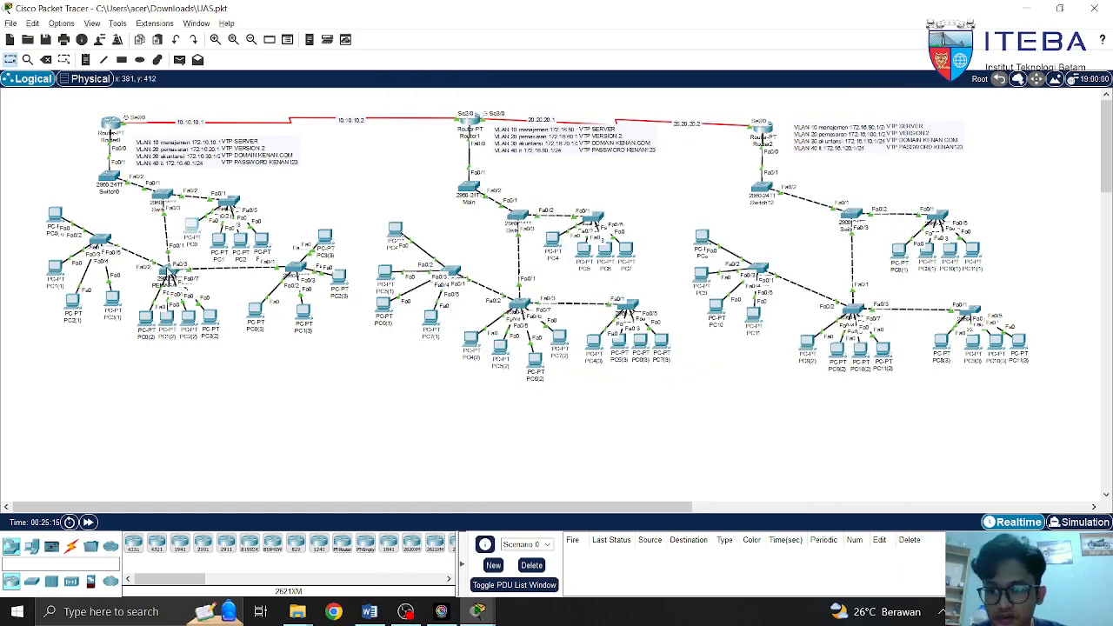
click(171, 272)
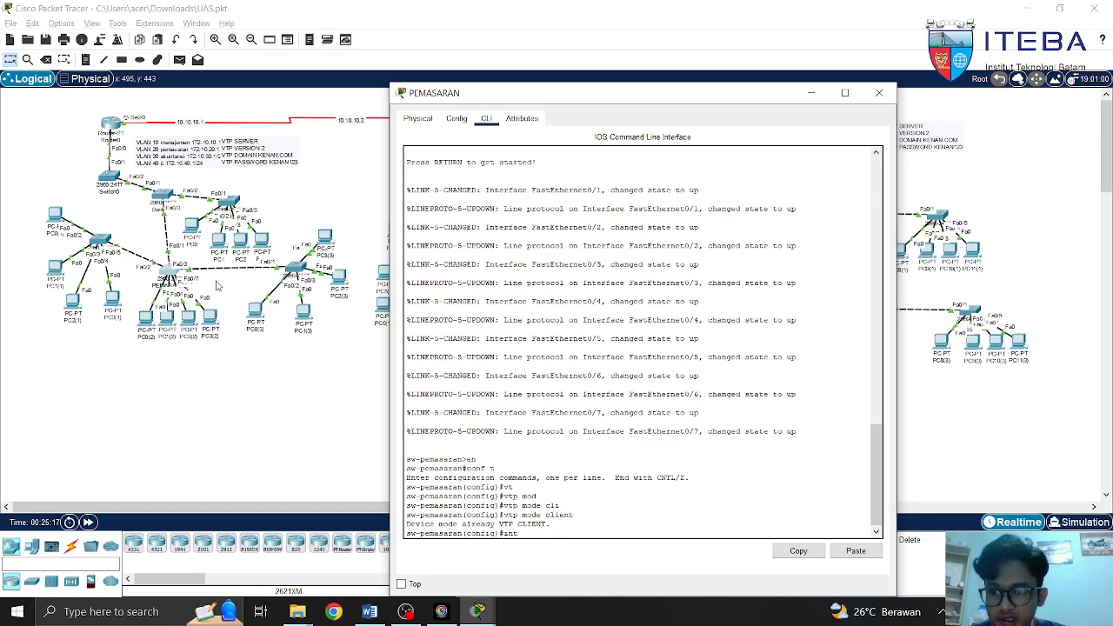
click(142, 265)
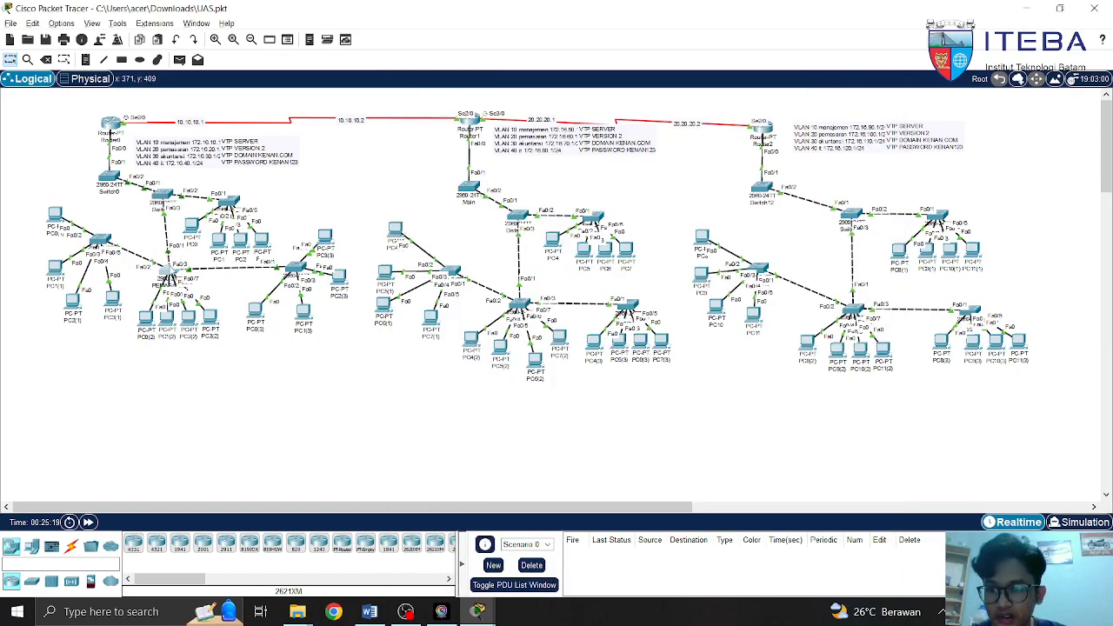
click(163, 274)
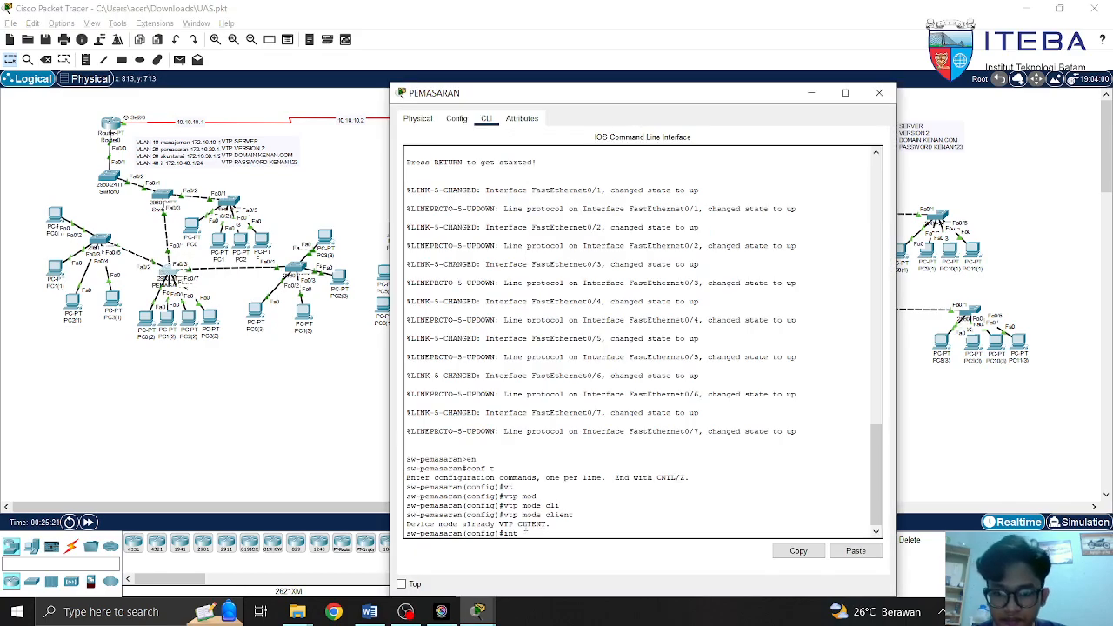
On interface Fa0/1, enter switchport mode trunk and draft switchport trunk allowed vlan all
text(fa0/1)
key(Return)
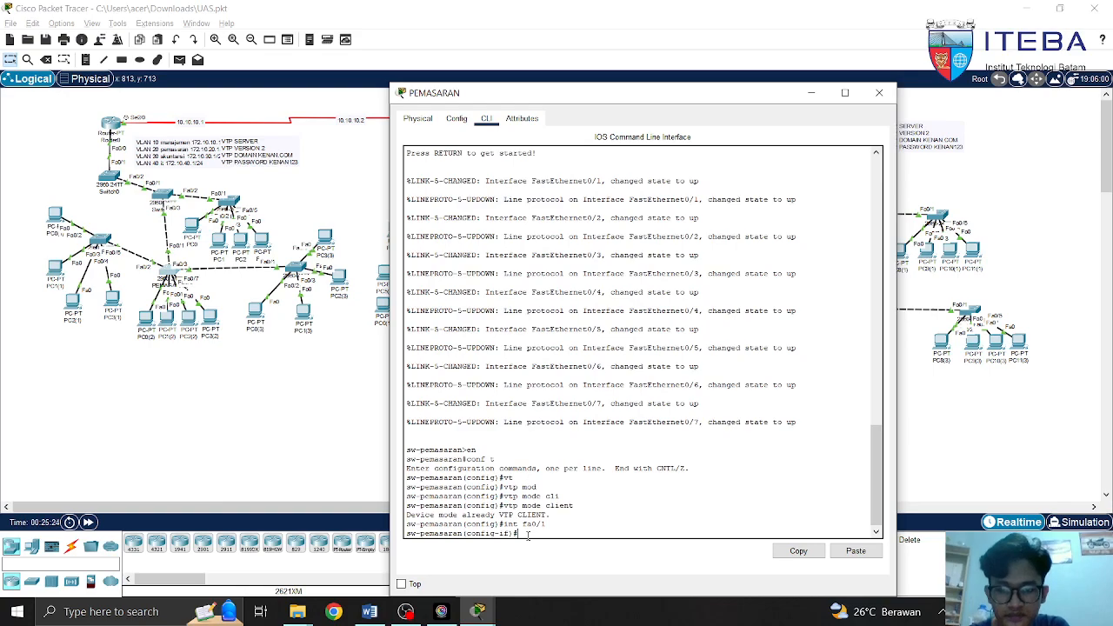
text(sw)
key(Tab)
text(mod)
key(Tab)
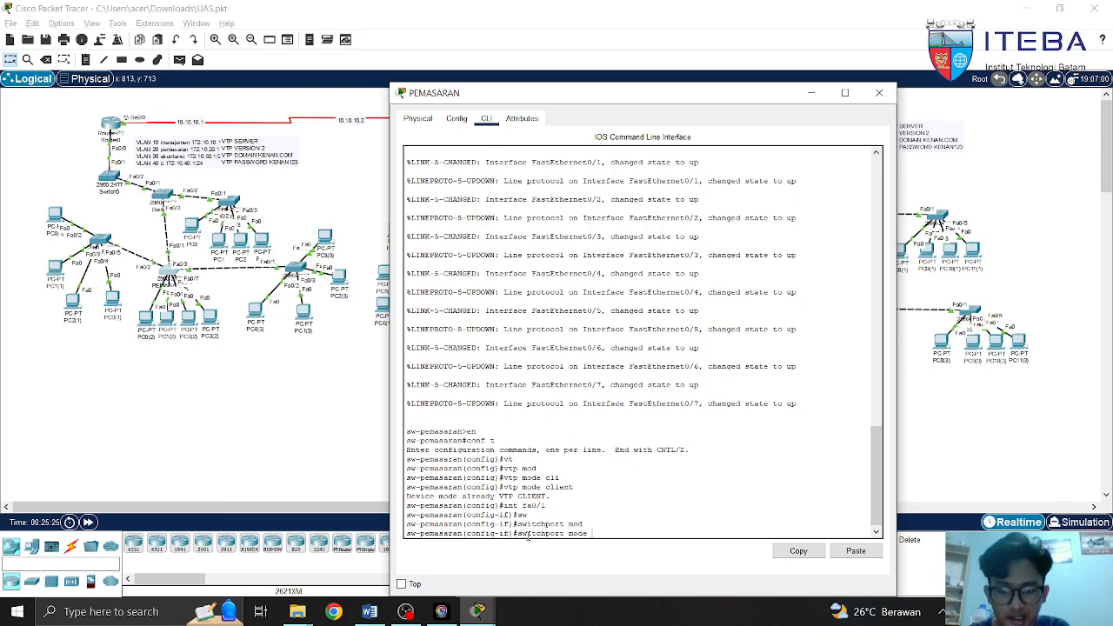
text(tr)
key(Tab)
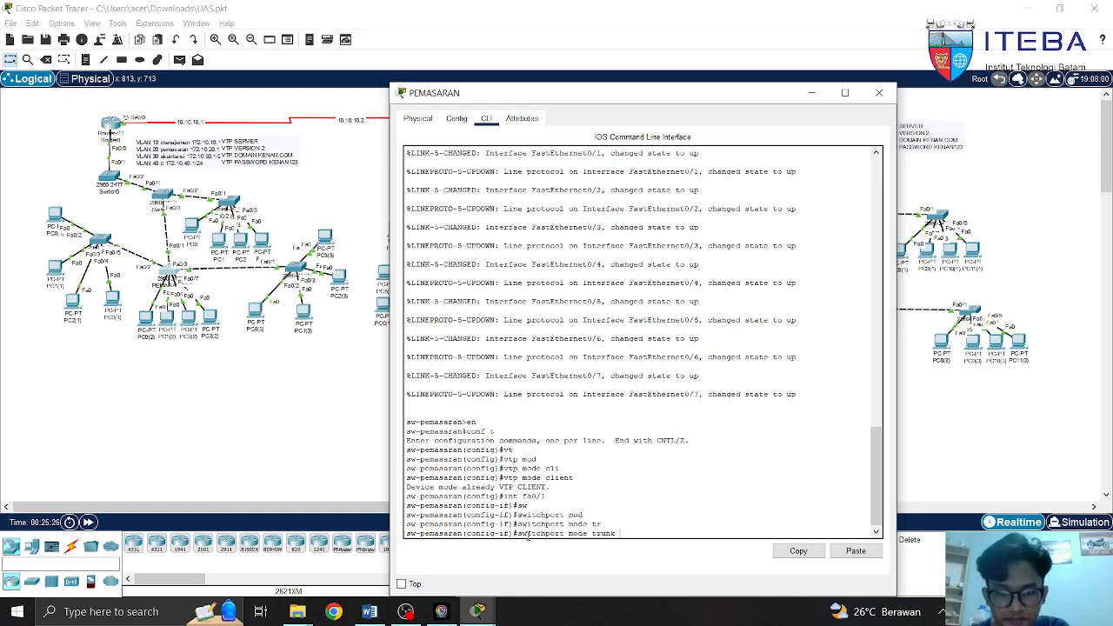
key(BackSpace)
key(BackSpace)
key(BackSpace)
key(BackSpace)
key(BackSpace)
key(BackSpace)
key(BackSpace)
key(BackSpace)
key(BackSpace)
key(BackSpace)
key(BackSpace)
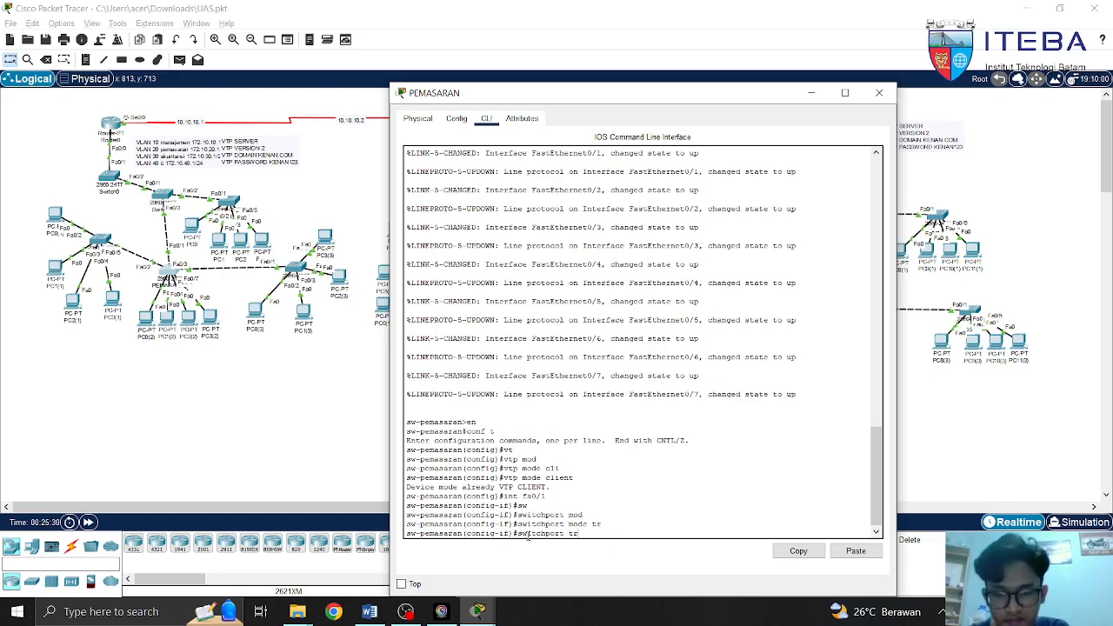
text(tr)
key(Tab)
text(all)
key(Tab)
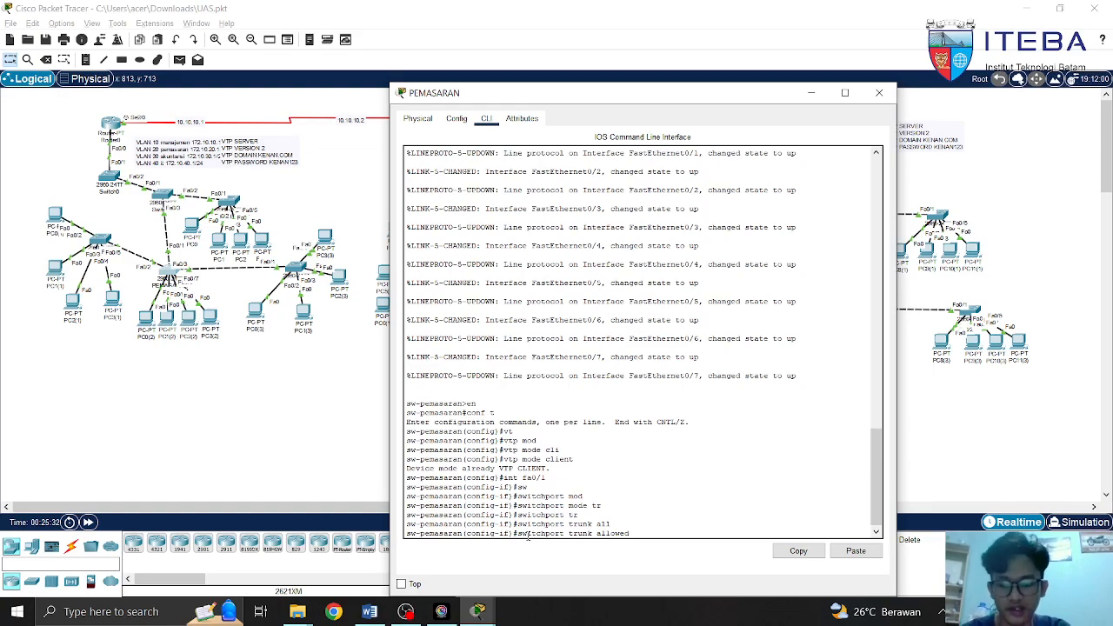
text(val)
key(BackSpace)
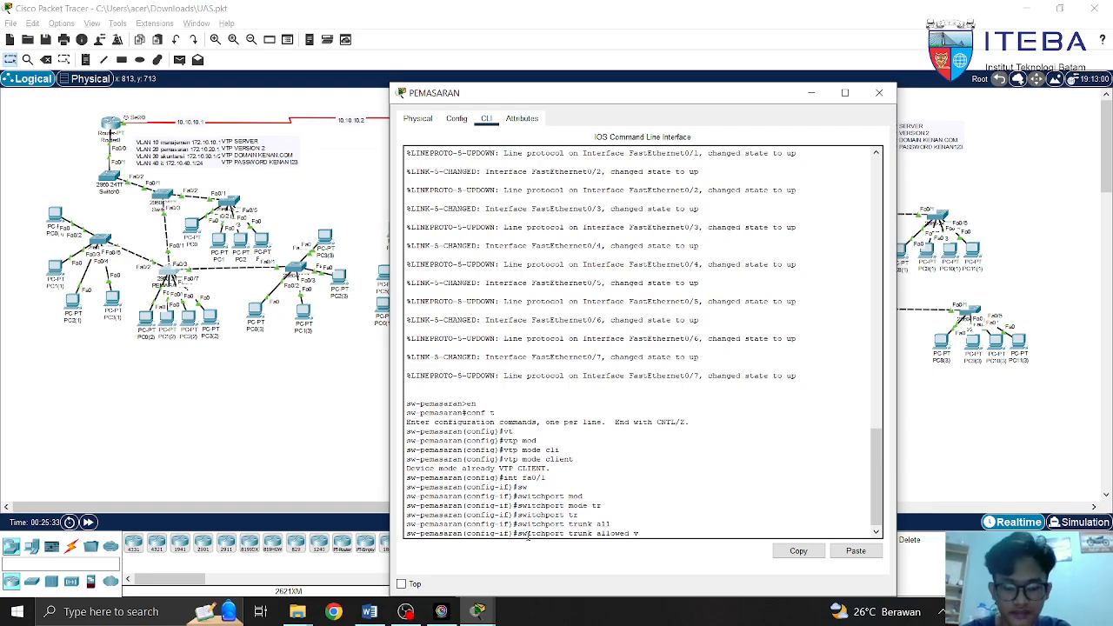
key(Tab)
text(all)
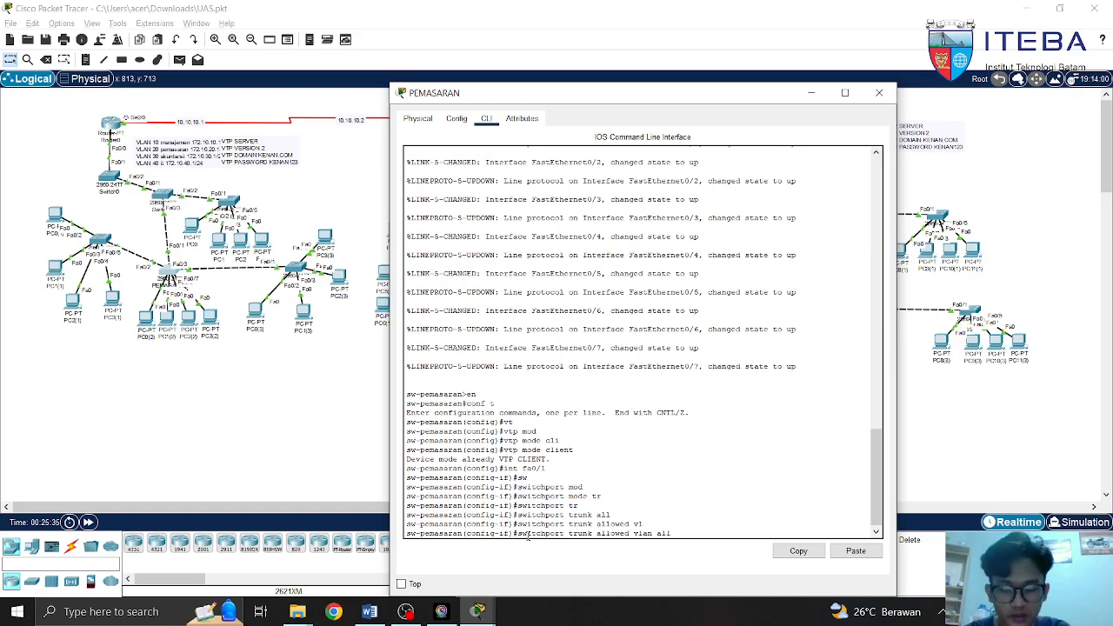
key(BackSpace)
key(BackSpace)
key(BackSpace)
key(BackSpace)
key(BackSpace)
key(BackSpace)
key(BackSpace)
key(BackSpace)
key(BackSpace)
key(BackSpace)
key(BackSpace)
key(BackSpace)
key(BackSpace)
key(BackSpace)
key(BackSpace)
key(BackSpace)
key(BackSpace)
key(BackSpace)
key(BackSpace)
key(BackSpace)
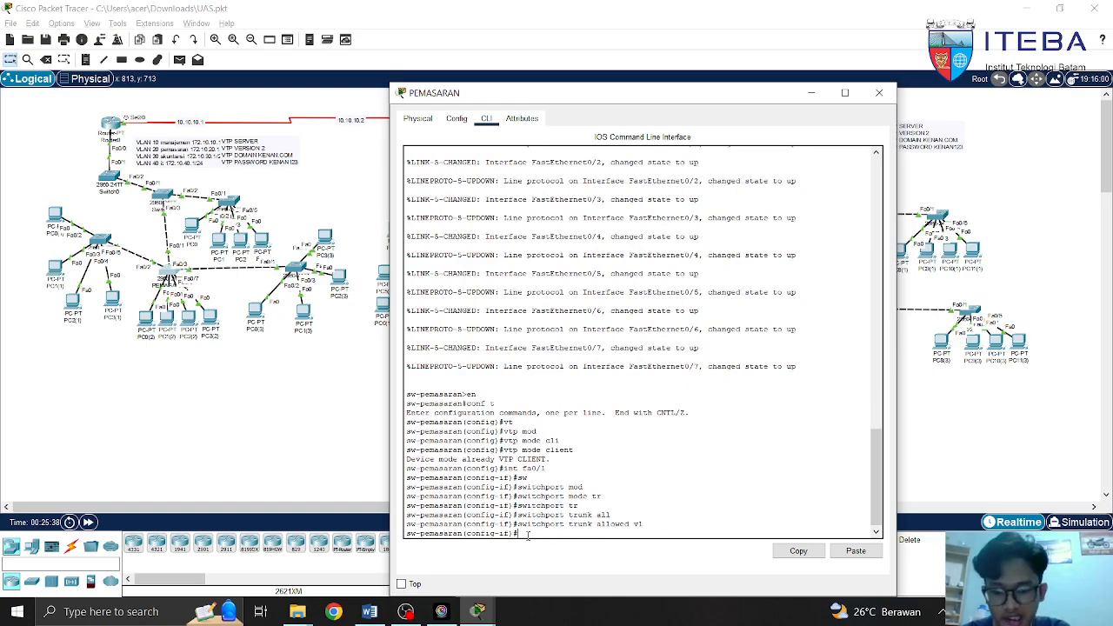
Do the same on Fa0/2: switchport mode trunk and allowed vlan all, then begin 'int fa0/3'
text(t fa0/2)
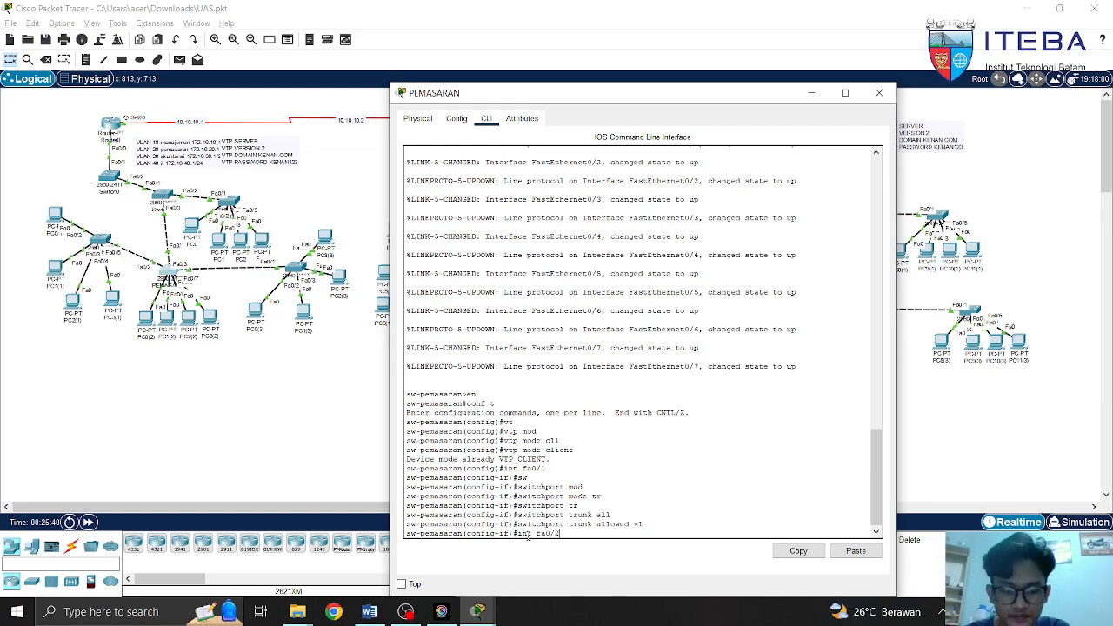
key(Return)
text(sw)
key(Tab)
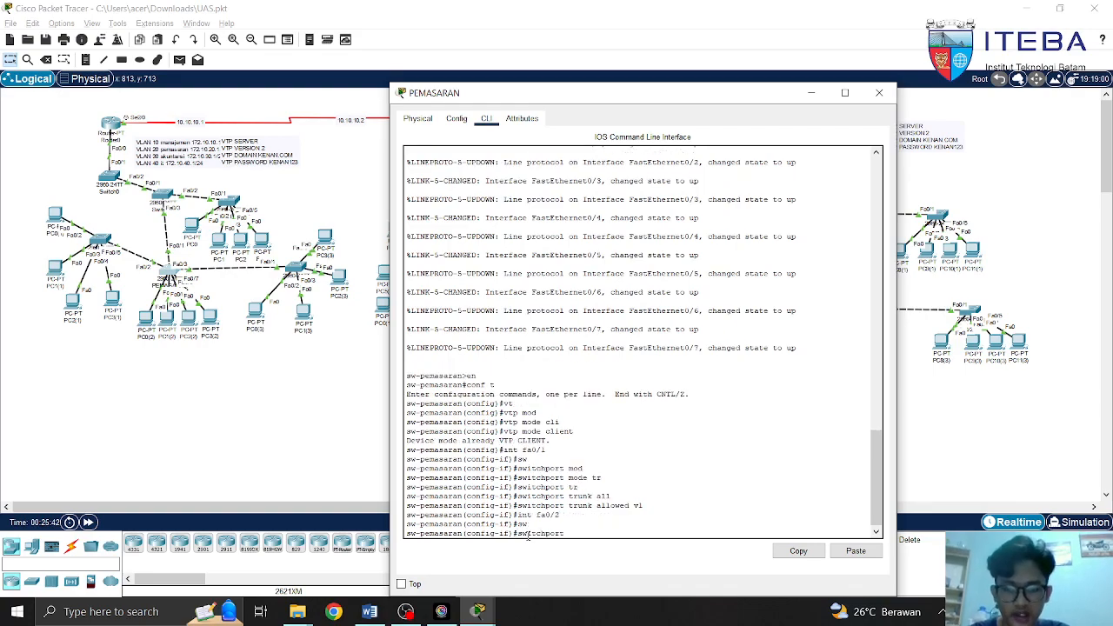
text(mode)
key(Tab)
text(tr)
key(Tab)
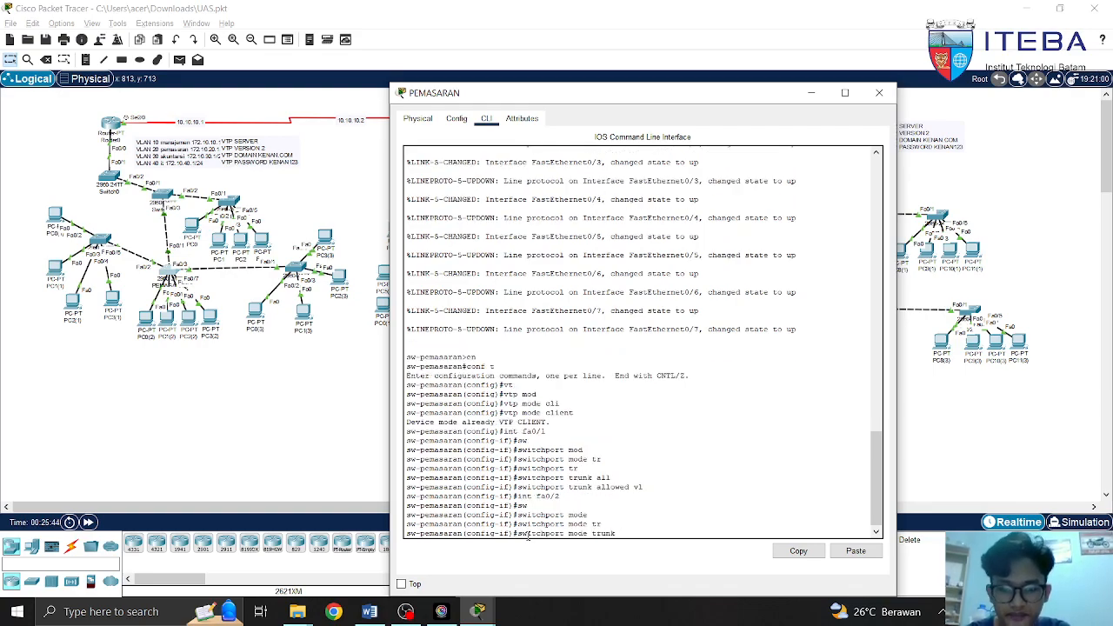
key(BackSpace)
key(BackSpace)
key(BackSpace)
key(BackSpace)
key(BackSpace)
key(BackSpace)
key(BackSpace)
key(BackSpace)
key(BackSpace)
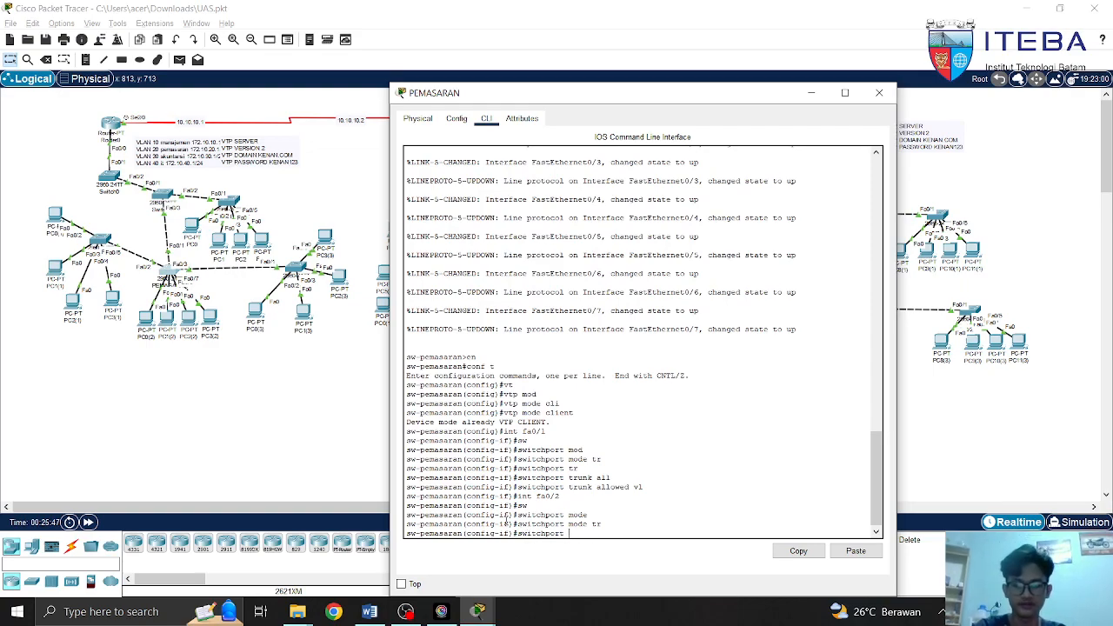
text(tr)
key(Tab)
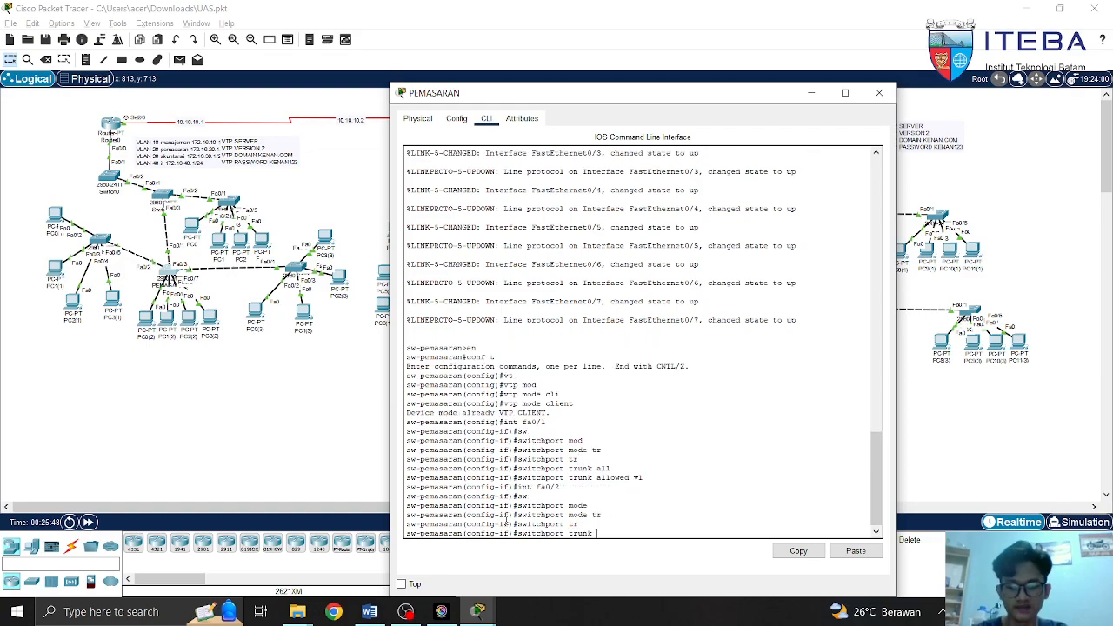
text(all)
key(Tab)
text(vlan)
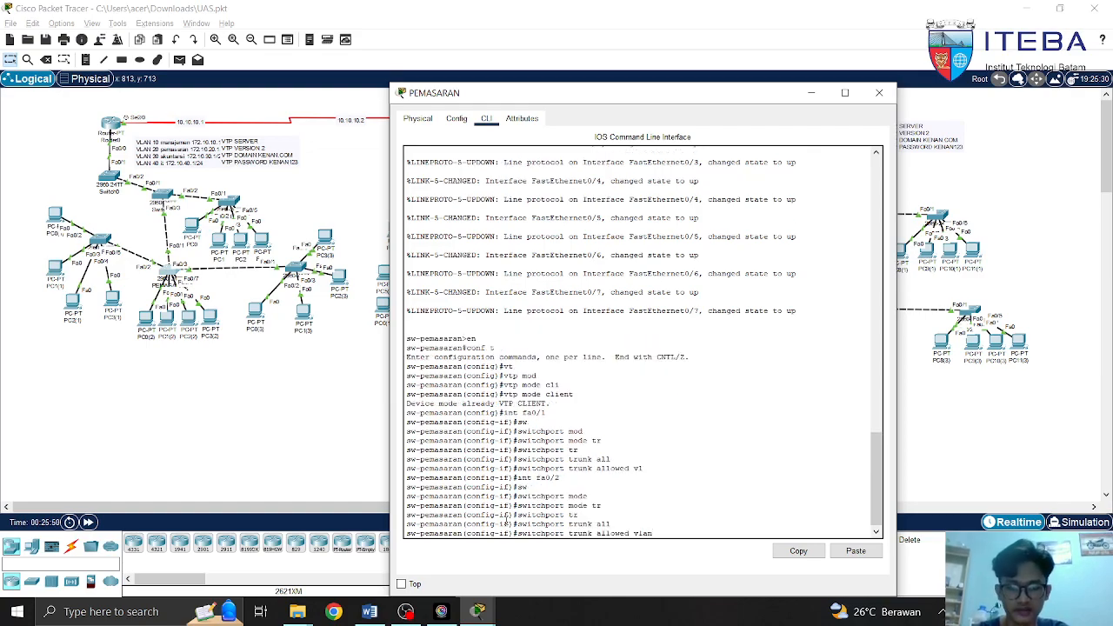
key(Tab)
text(a)
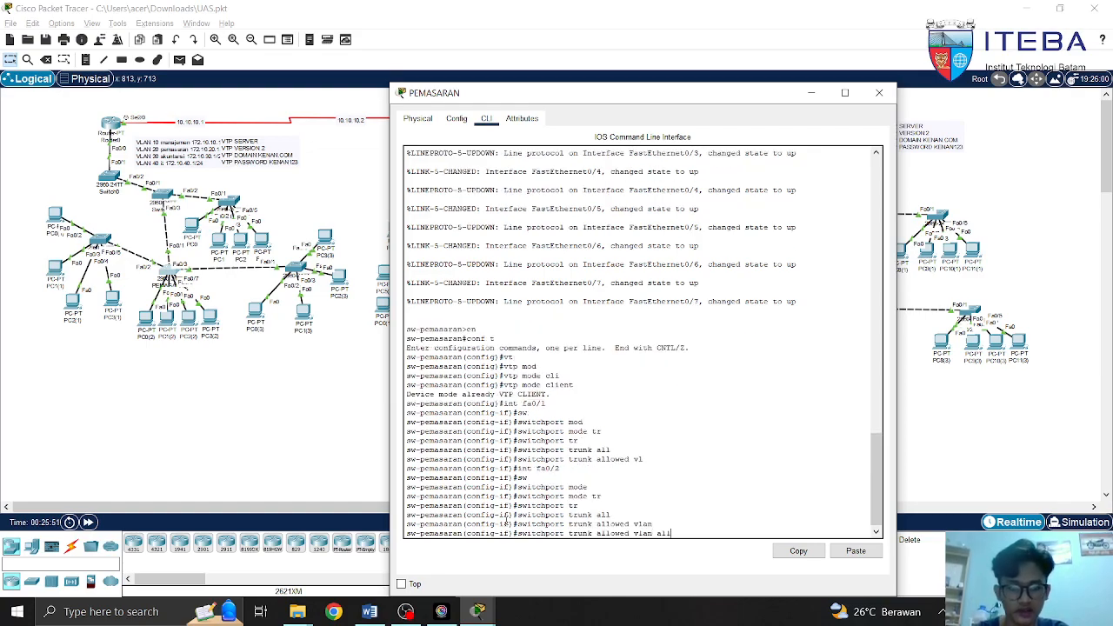
key(BackSpace)
key(BackSpace)
key(BackSpace)
key(BackSpace)
key(BackSpace)
key(BackSpace)
key(BackSpace)
key(BackSpace)
key(BackSpace)
key(BackSpace)
key(BackSpace)
key(BackSpace)
key(BackSpace)
key(BackSpace)
key(BackSpace)
key(BackSpace)
key(BackSpace)
key(BackSpace)
key(BackSpace)
key(BackSpace)
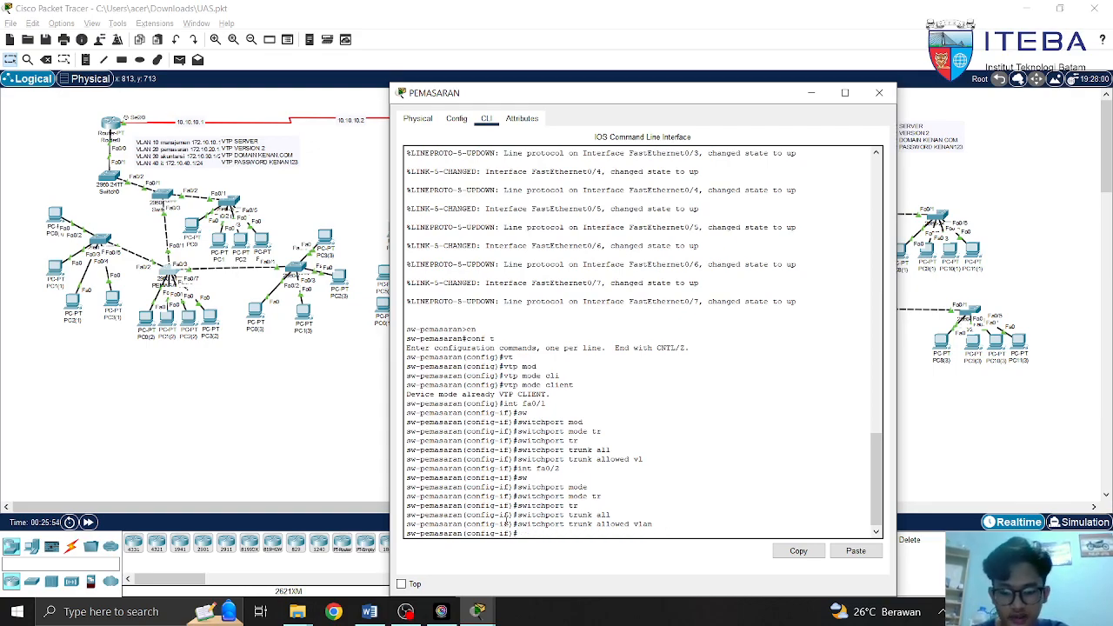
text(int fa0)
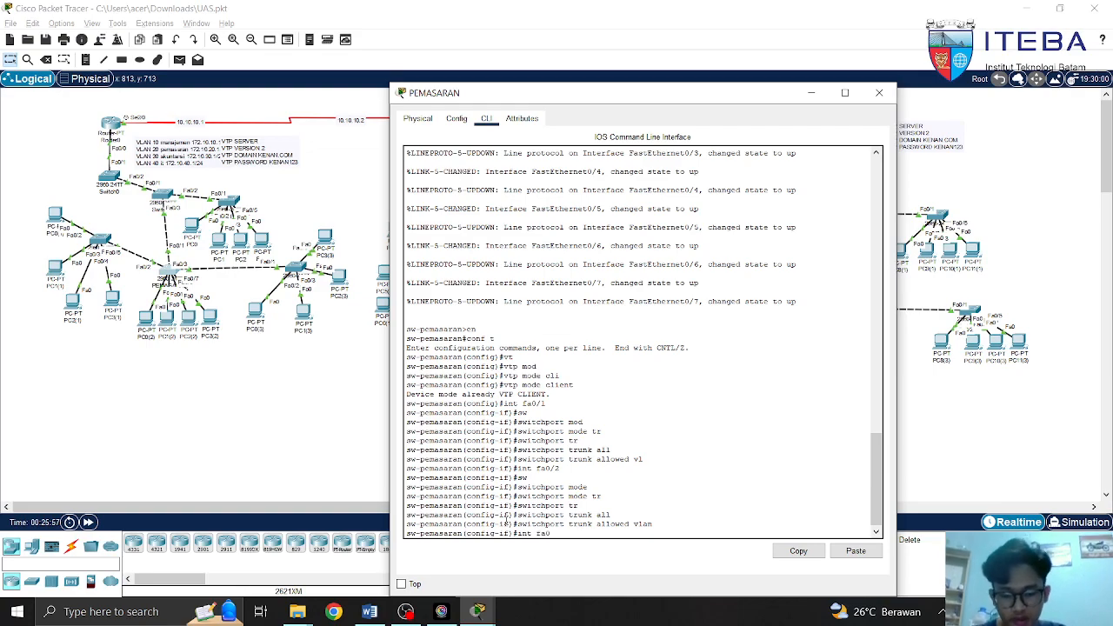
text(/3)
Set Fa0/3 to switchport mode trunk, clear the allowed vlan all line, and exit to global configuration
key(Return)
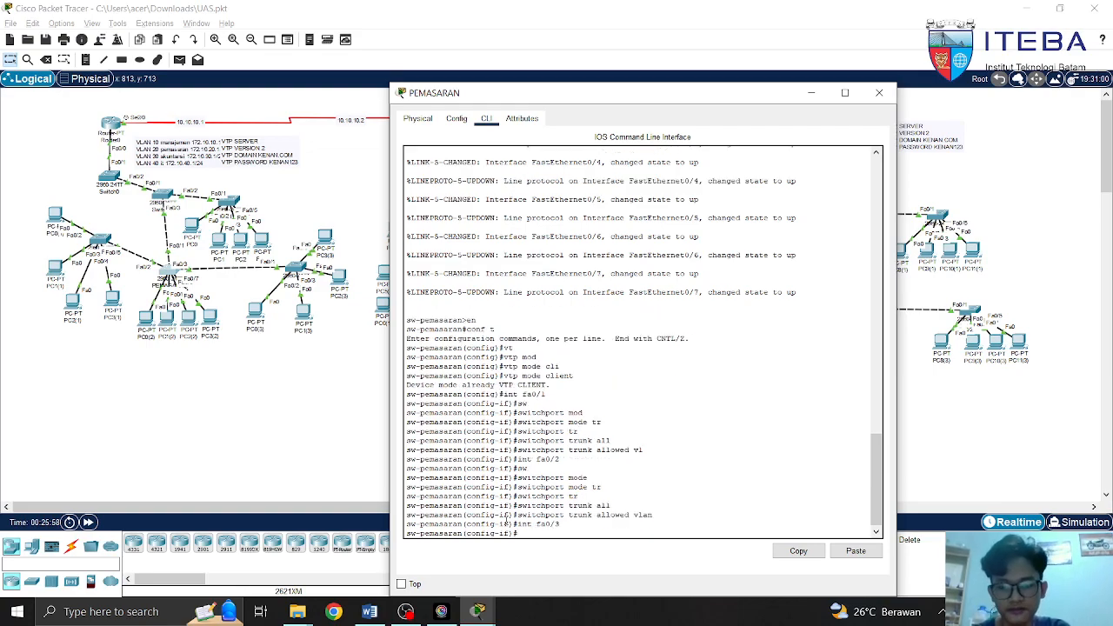
text(sw)
key(Tab)
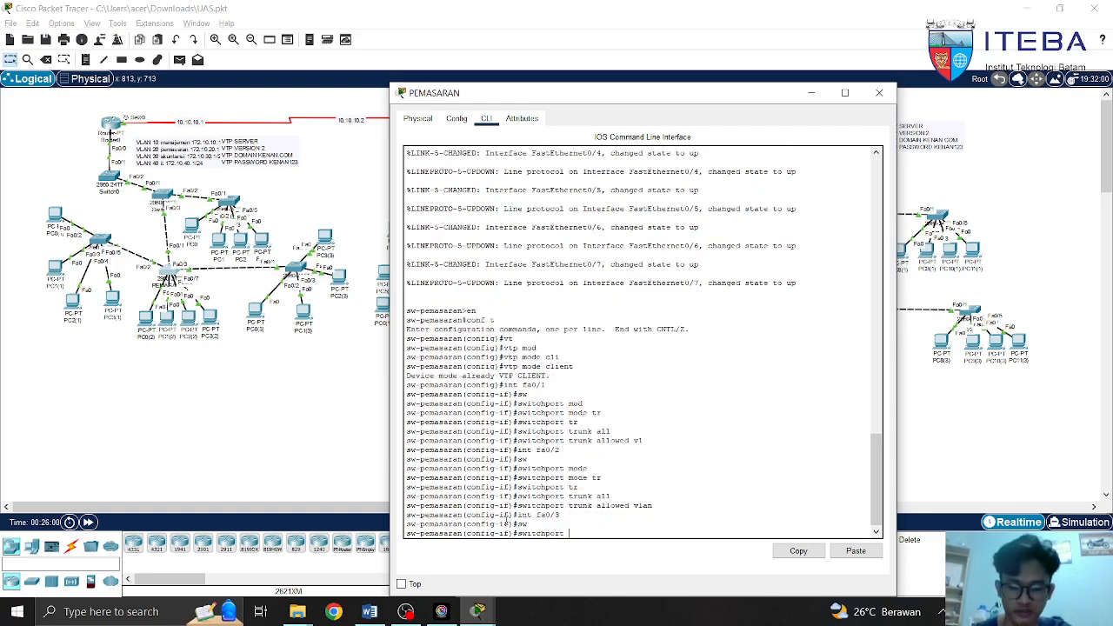
text(e)
key(Tab)
text(tr)
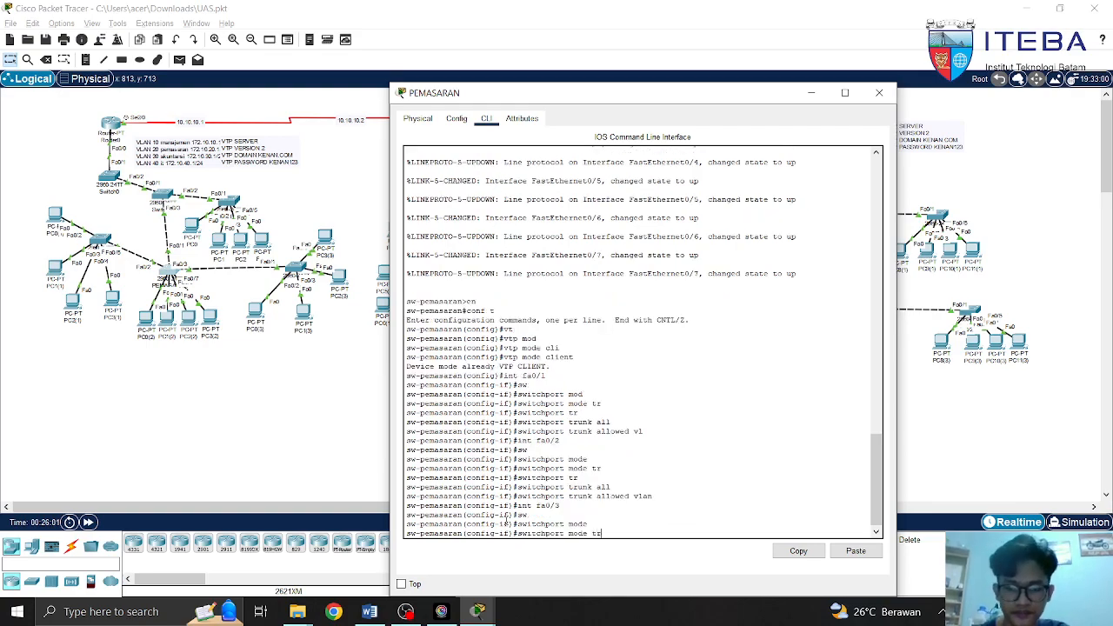
key(Tab)
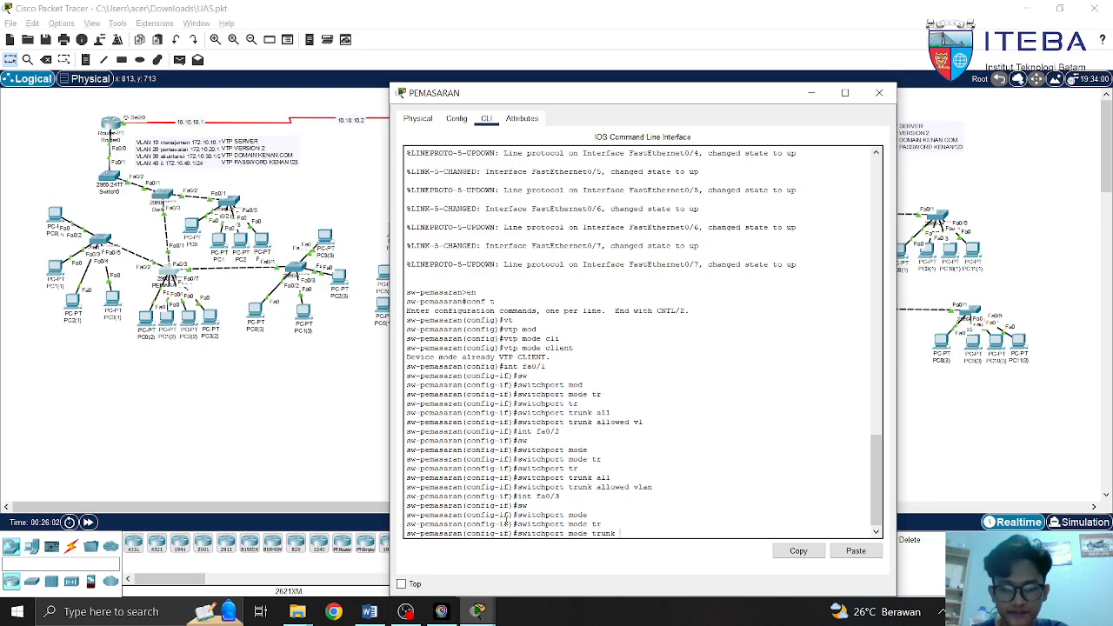
key(BackSpace)
key(BackSpace)
key(BackSpace)
key(BackSpace)
key(BackSpace)
key(BackSpace)
text(tr)
key(Tab)
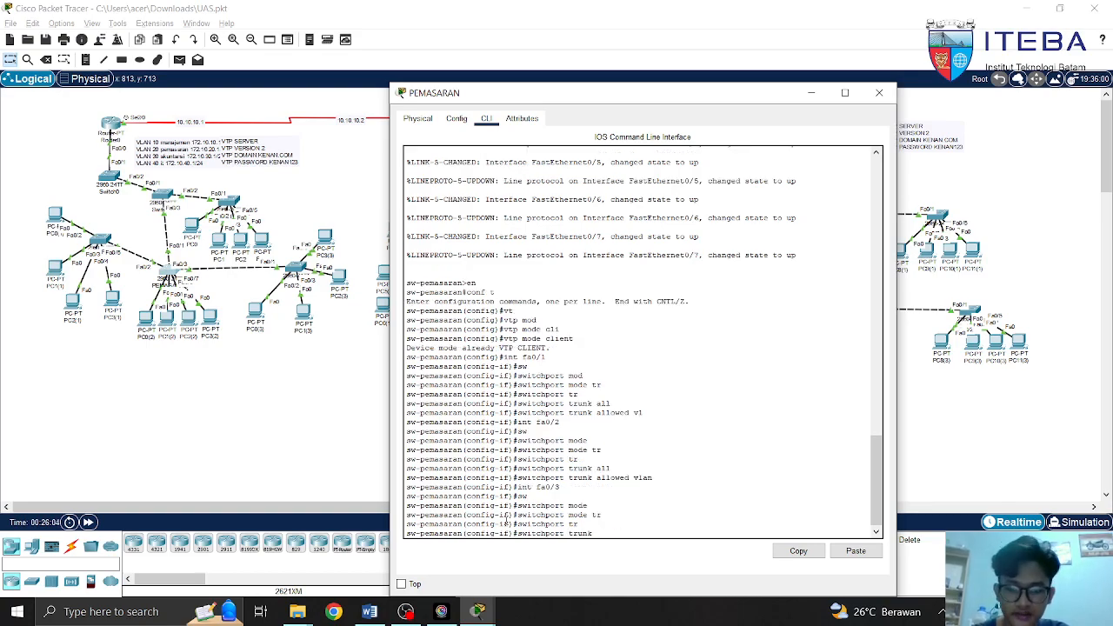
text(all)
key(Tab)
text(vlan all)
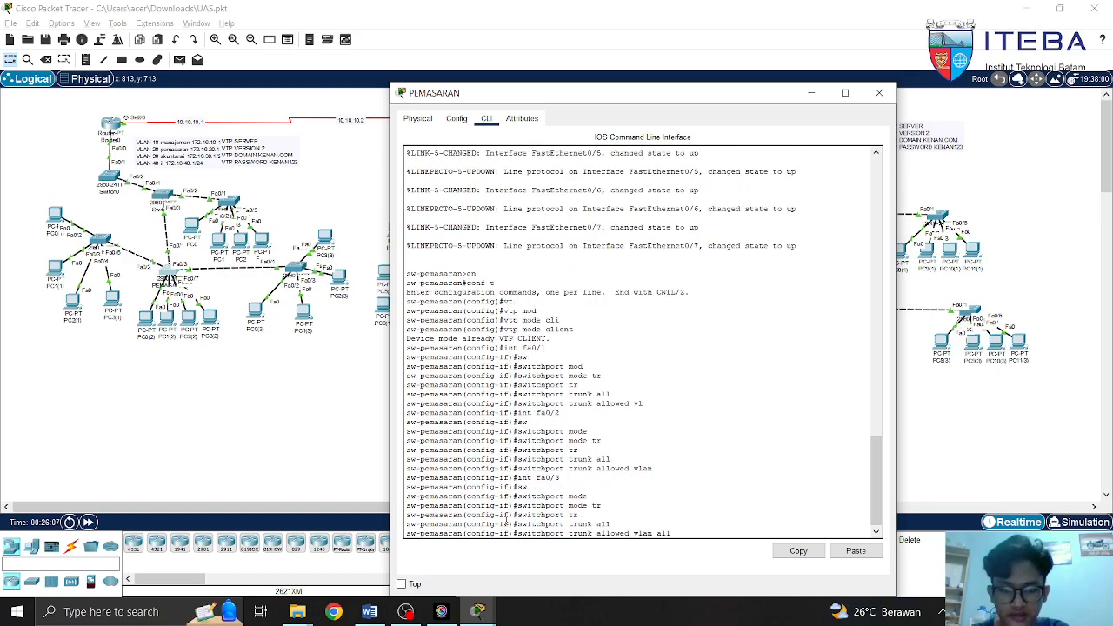
key(BackSpace)
key(BackSpace)
key(BackSpace)
key(BackSpace)
key(BackSpace)
key(BackSpace)
key(BackSpace)
key(BackSpace)
key(BackSpace)
key(BackSpace)
key(BackSpace)
key(BackSpace)
key(BackSpace)
key(BackSpace)
key(BackSpace)
key(BackSpace)
key(BackSpace)
key(BackSpace)
key(BackSpace)
key(BackSpace)
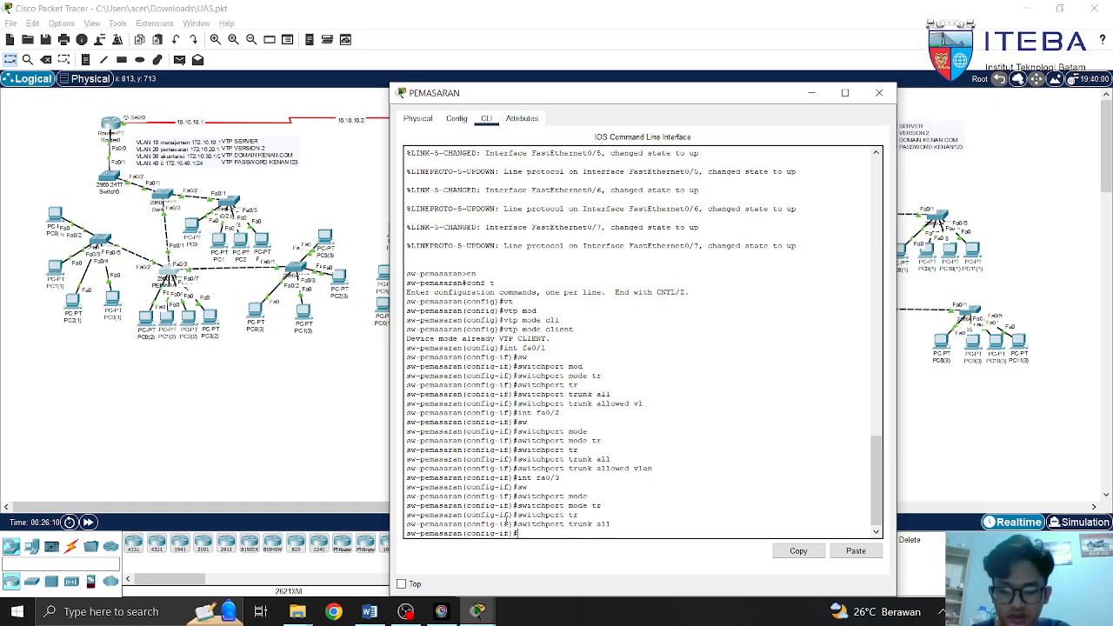
text(exit)
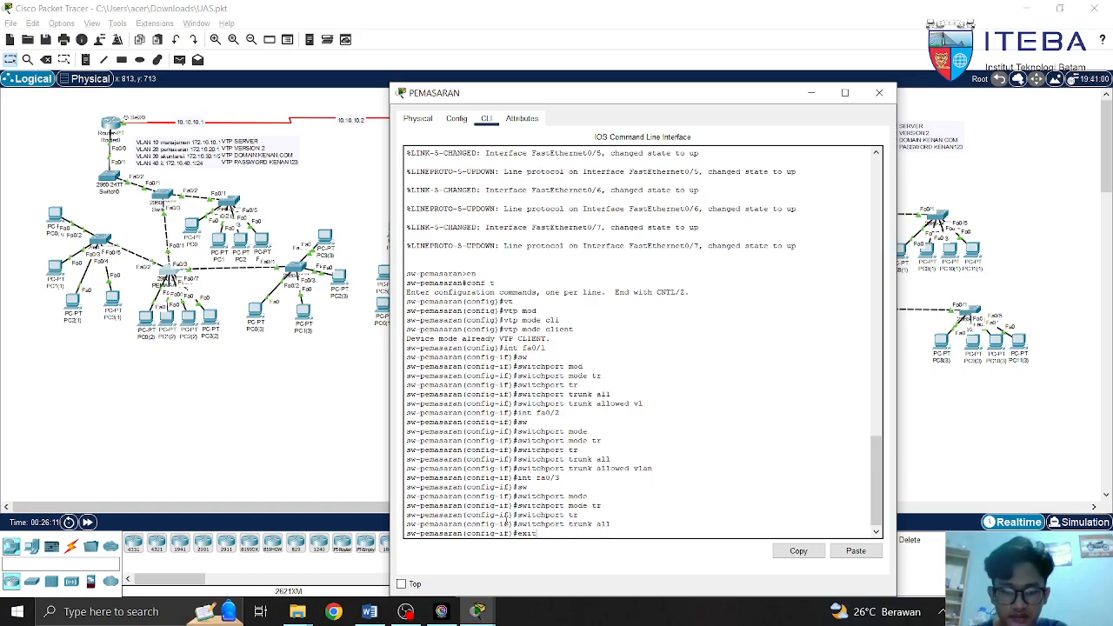
key(Return)
Start an 'interface range fa' command on the PEMASARAN switch
text(int)
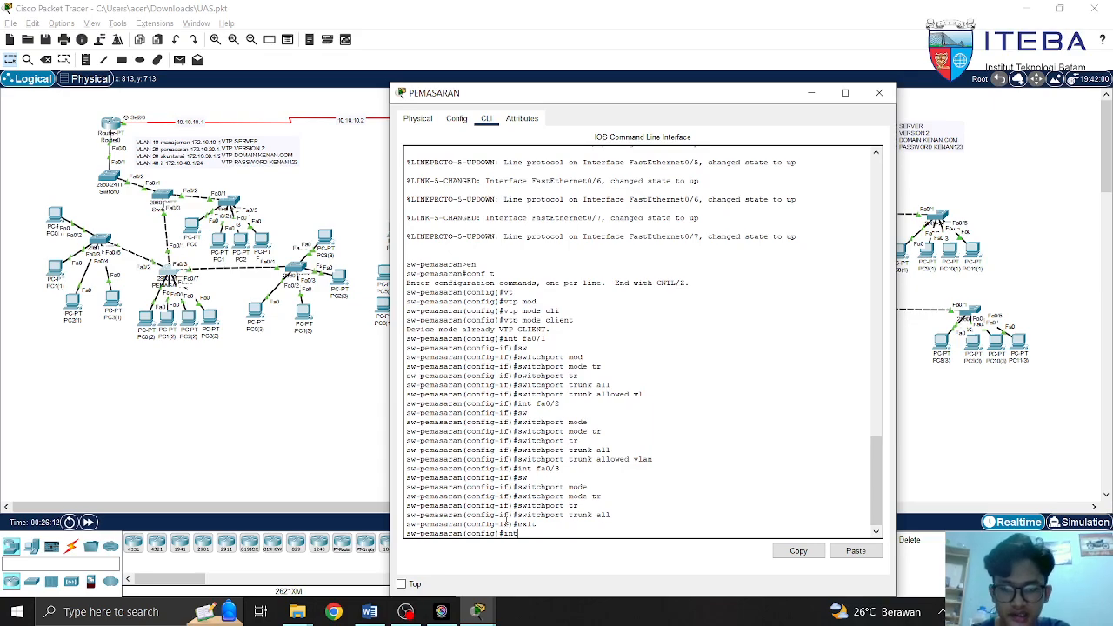
text( ra)
key(Tab)
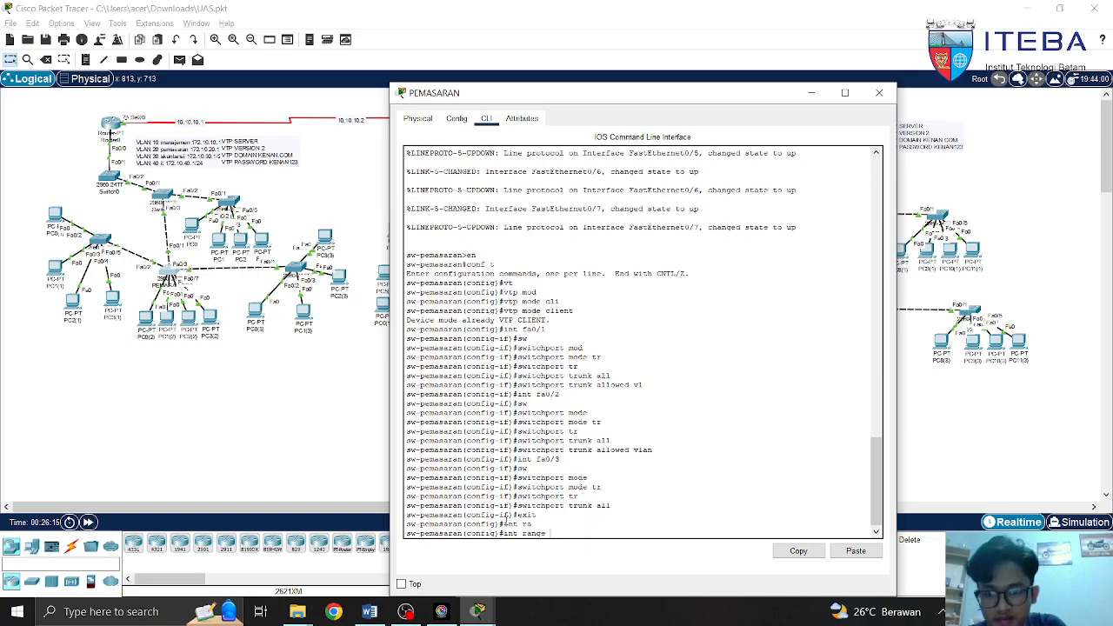
text(fa0/)
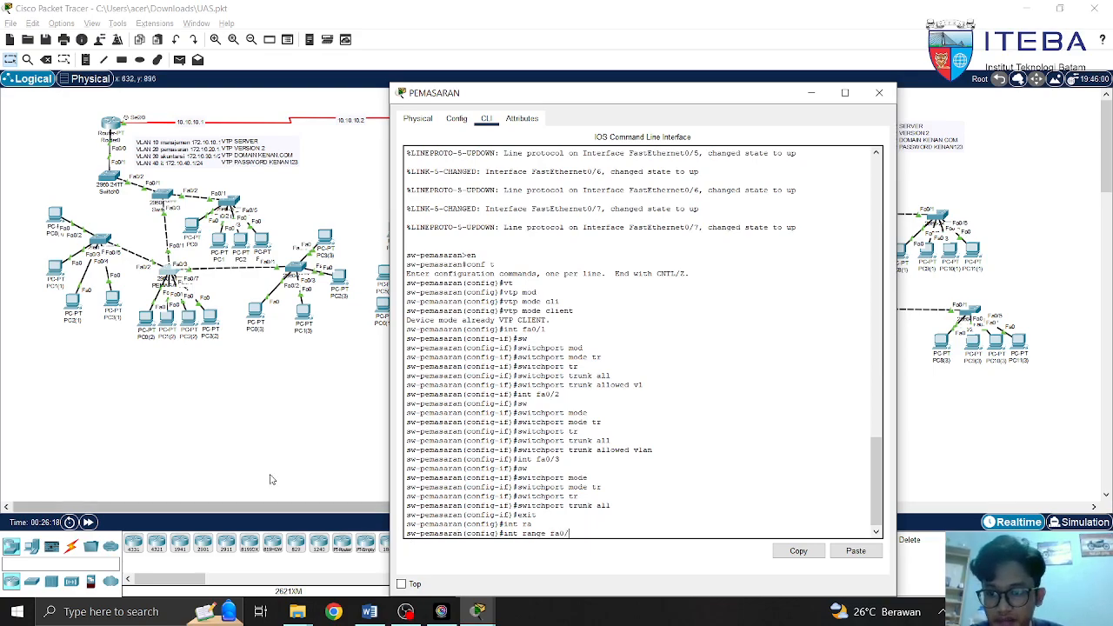
Move the PCs in the left network's bottom row, then reopen the PEMASARAN switch console
click(250, 467)
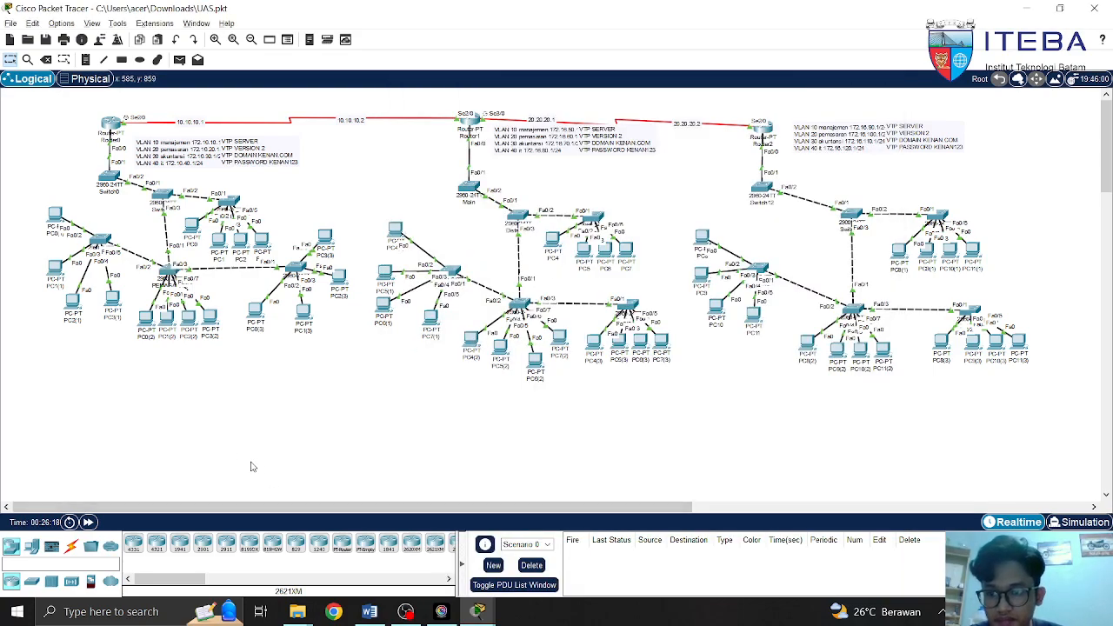
drag(105, 300, 216, 314)
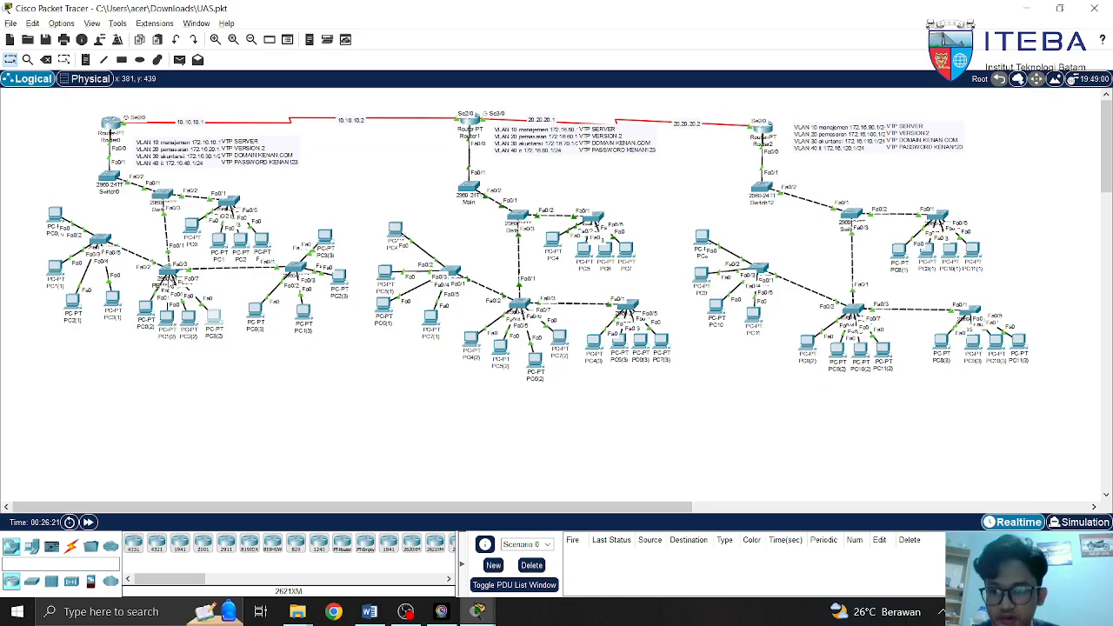
click(169, 275)
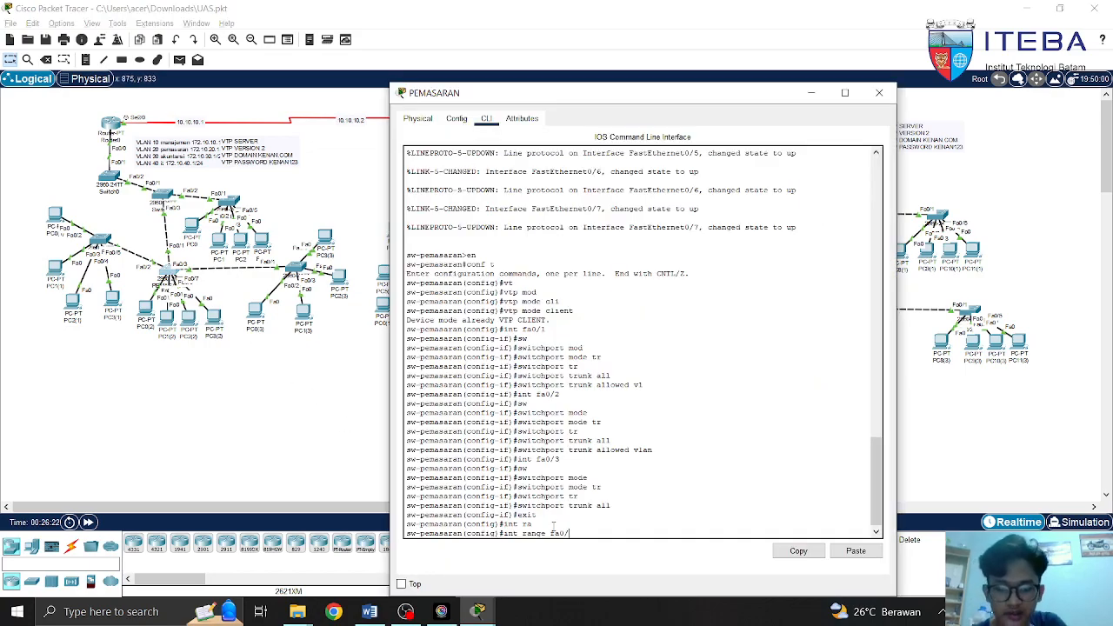
Put ports fa0/4-7 into switchport mode access, dropping the drafted access vlan line
text(4-7)
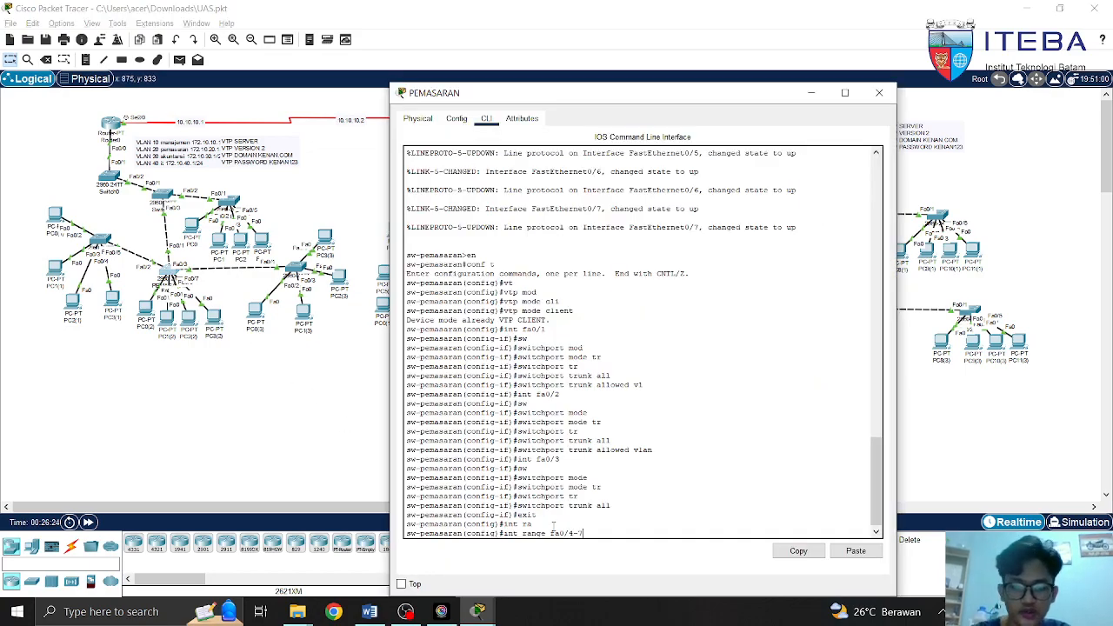
key(Return)
text(sw)
key(Tab)
text(mode)
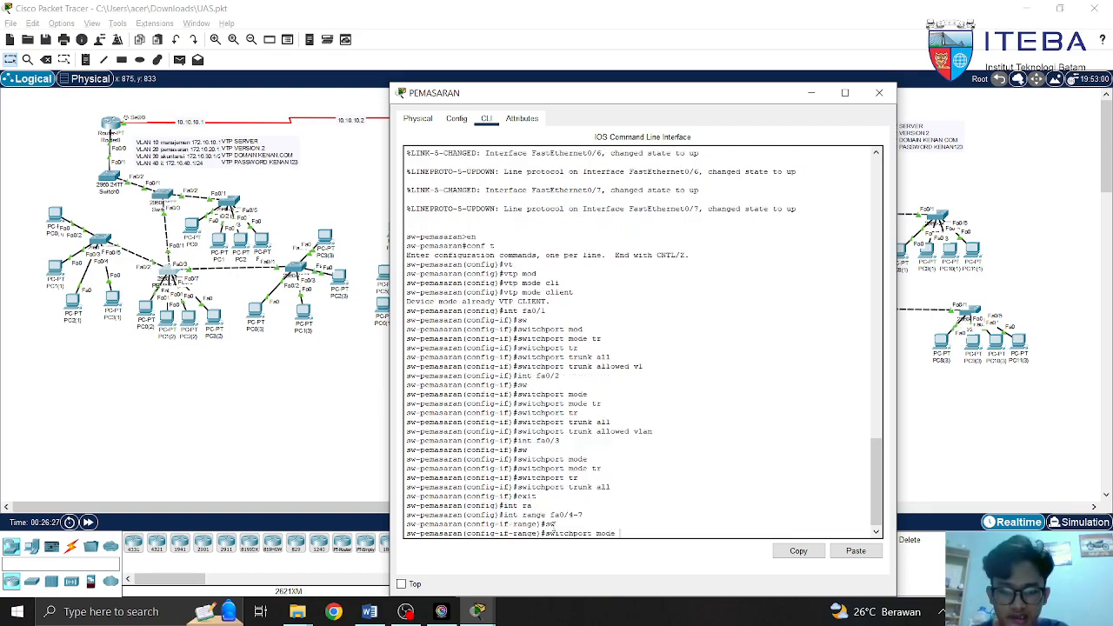
key(Tab)
text(acc)
key(Tab)
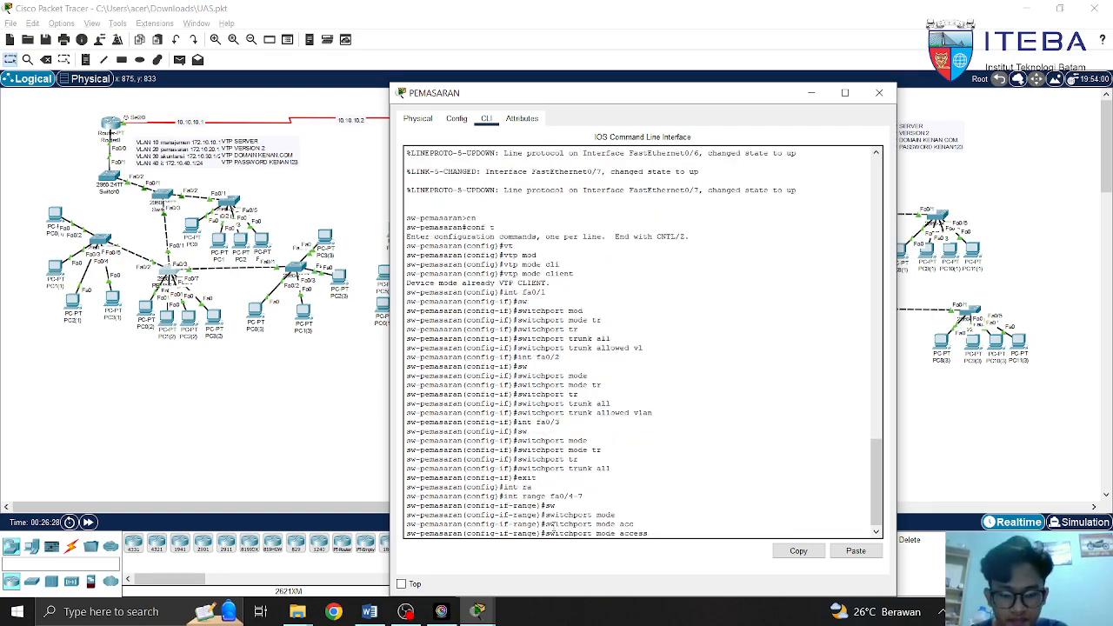
key(BackSpace)
key(BackSpace)
key(BackSpace)
key(BackSpace)
key(BackSpace)
key(BackSpace)
key(BackSpace)
key(BackSpace)
key(BackSpace)
key(BackSpace)
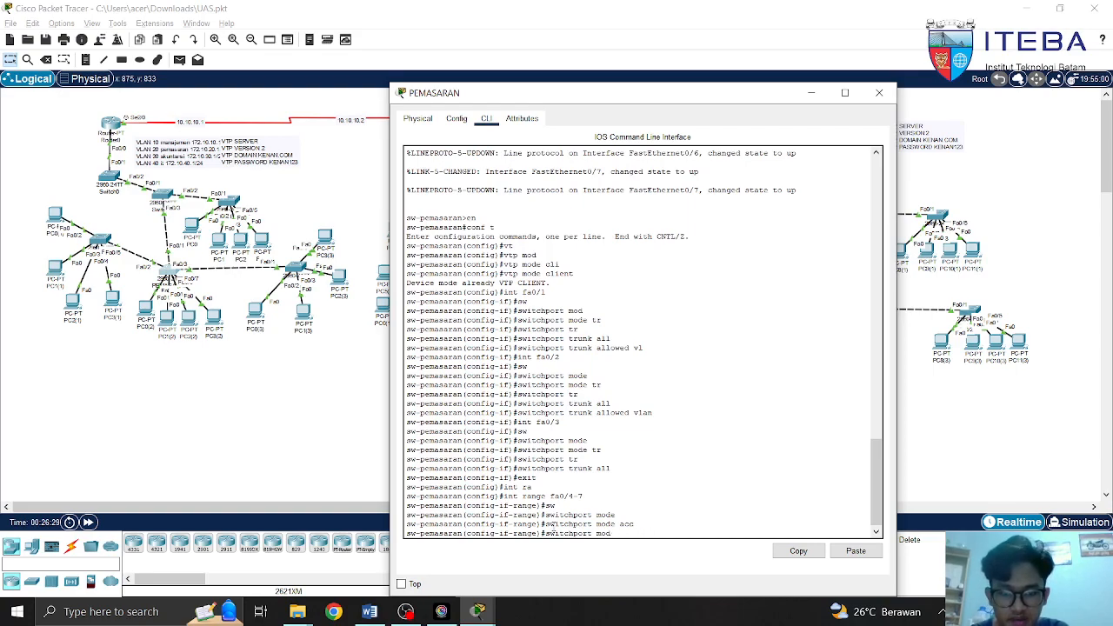
text(acc)
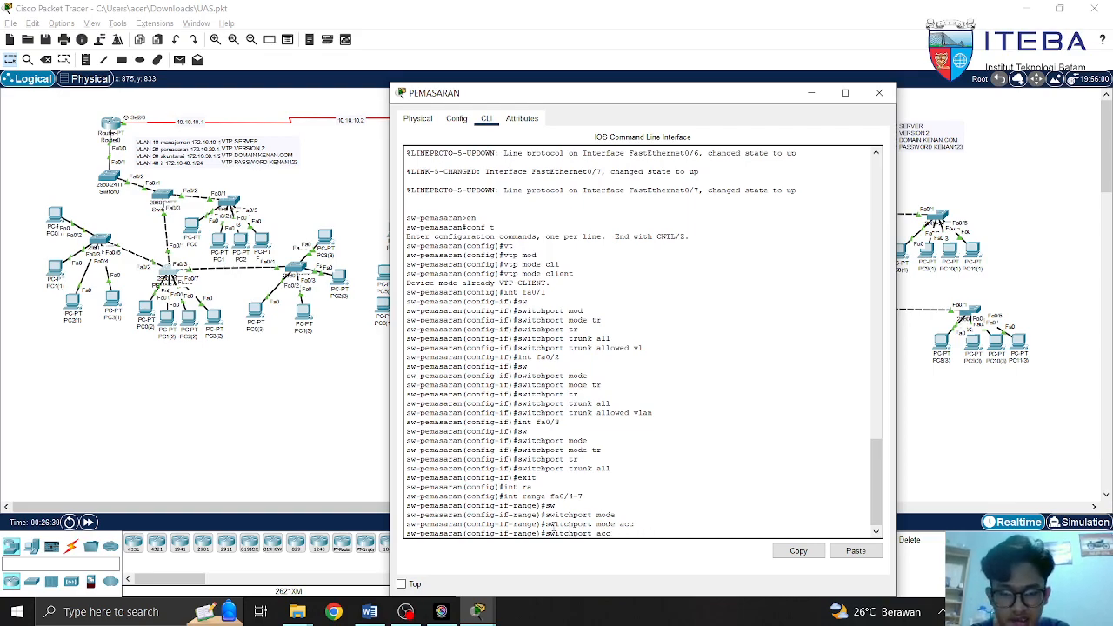
key(Tab)
text(vlan)
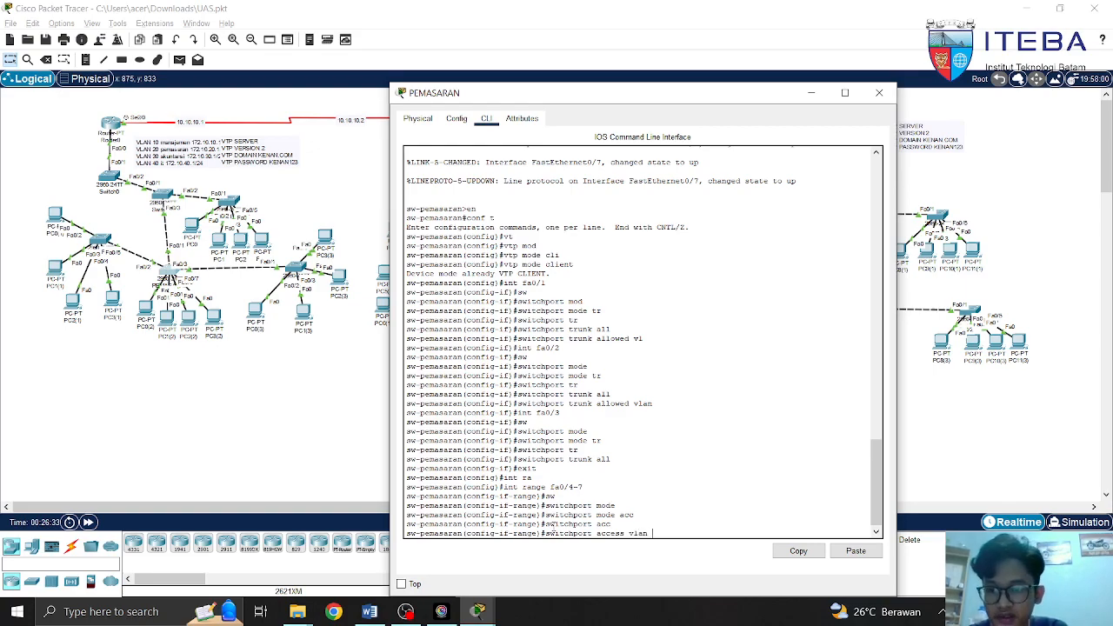
text( 20)
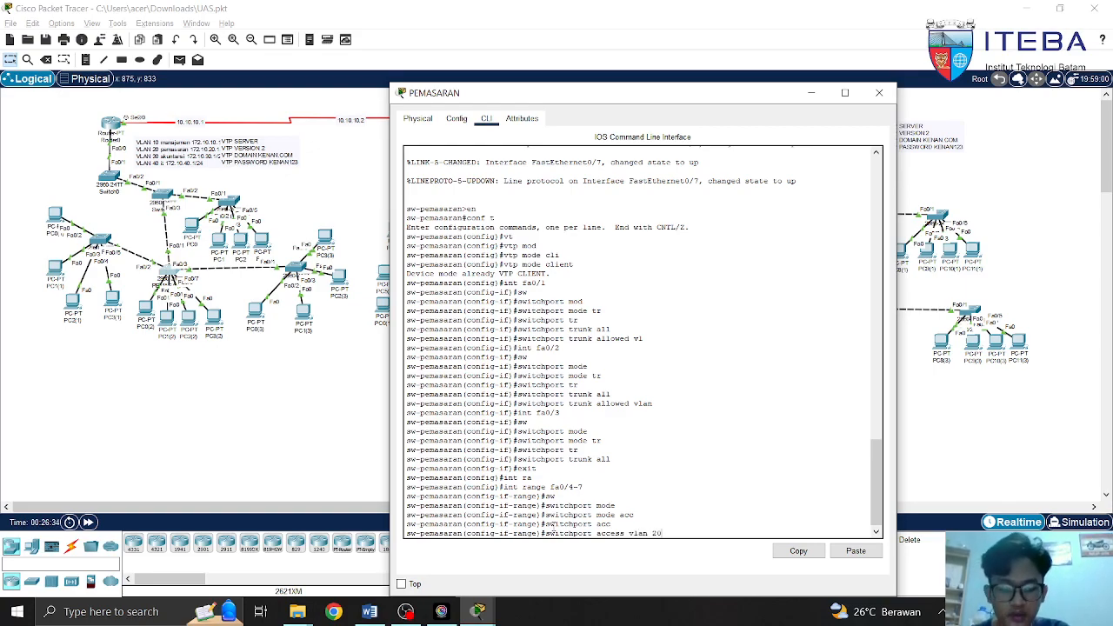
key(BackSpace)
key(BackSpace)
key(BackSpace)
key(BackSpace)
key(BackSpace)
key(BackSpace)
key(BackSpace)
key(BackSpace)
key(BackSpace)
key(BackSpace)
key(BackSpace)
key(BackSpace)
key(BackSpace)
key(BackSpace)
key(BackSpace)
key(BackSpace)
key(BackSpace)
key(BackSpace)
key(BackSpace)
key(BackSpace)
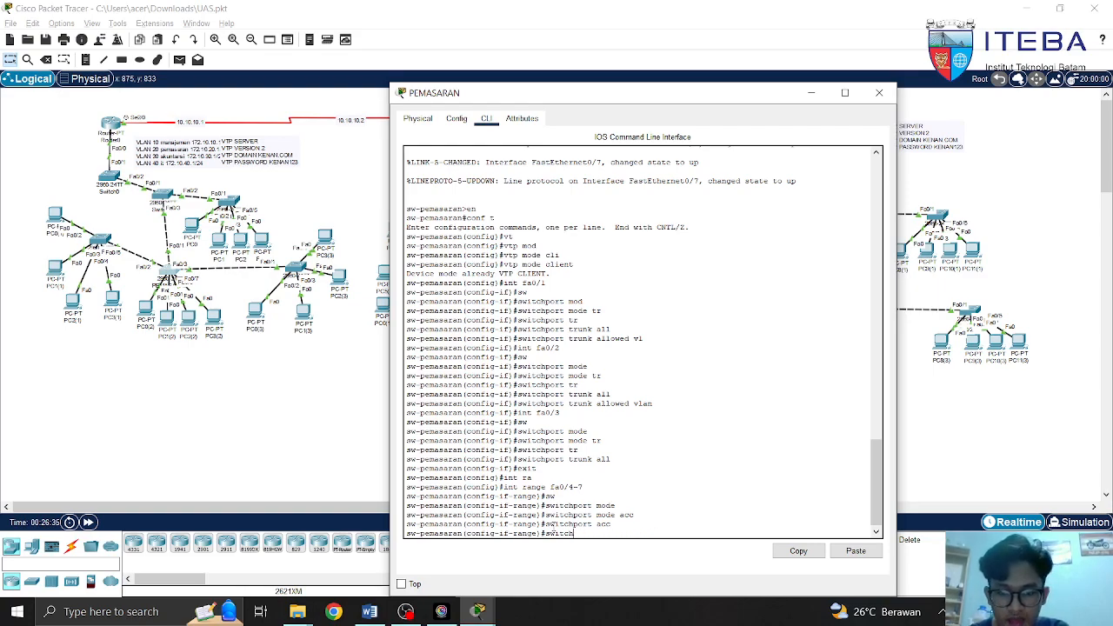
Leave configuration mode with 'end' and close the PEMASARAN switch window
text(end)
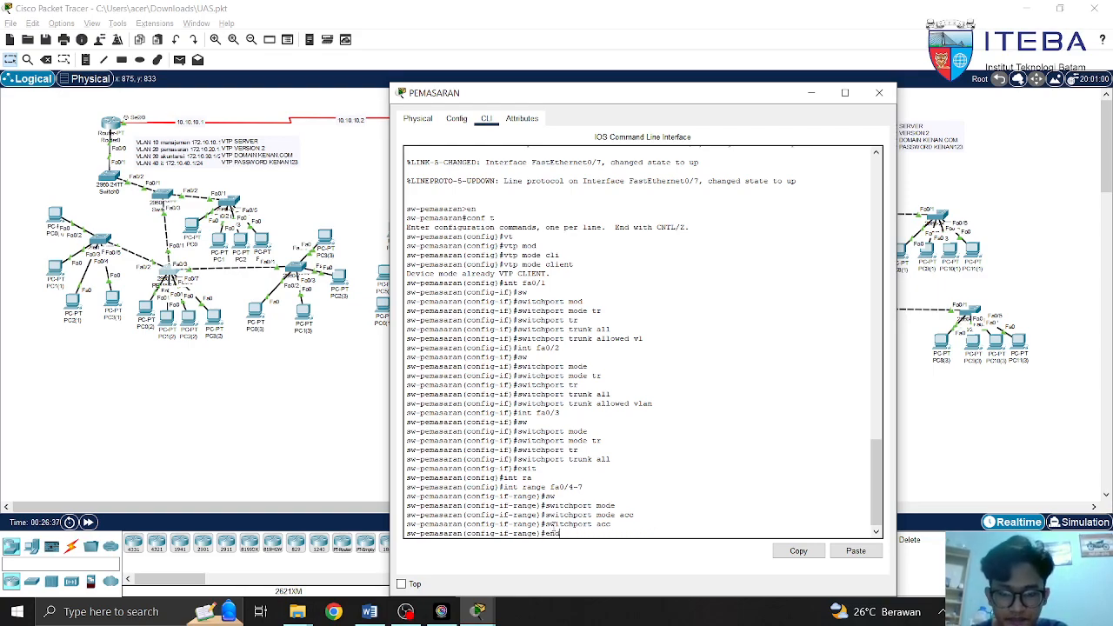
key(Return)
text(w-pemasaran#wr)
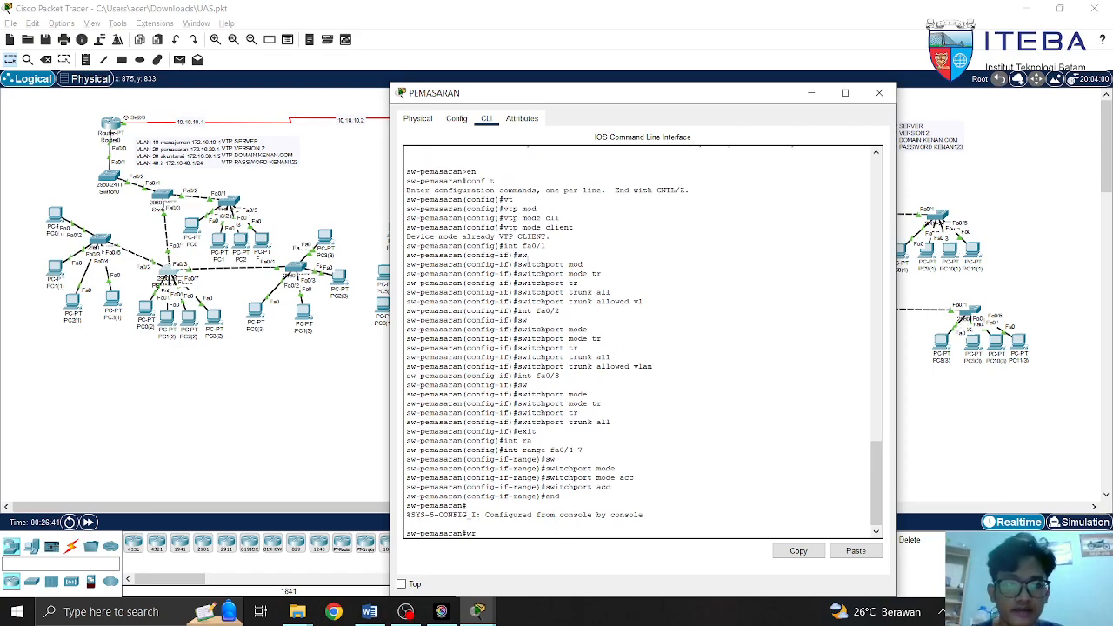
click(879, 93)
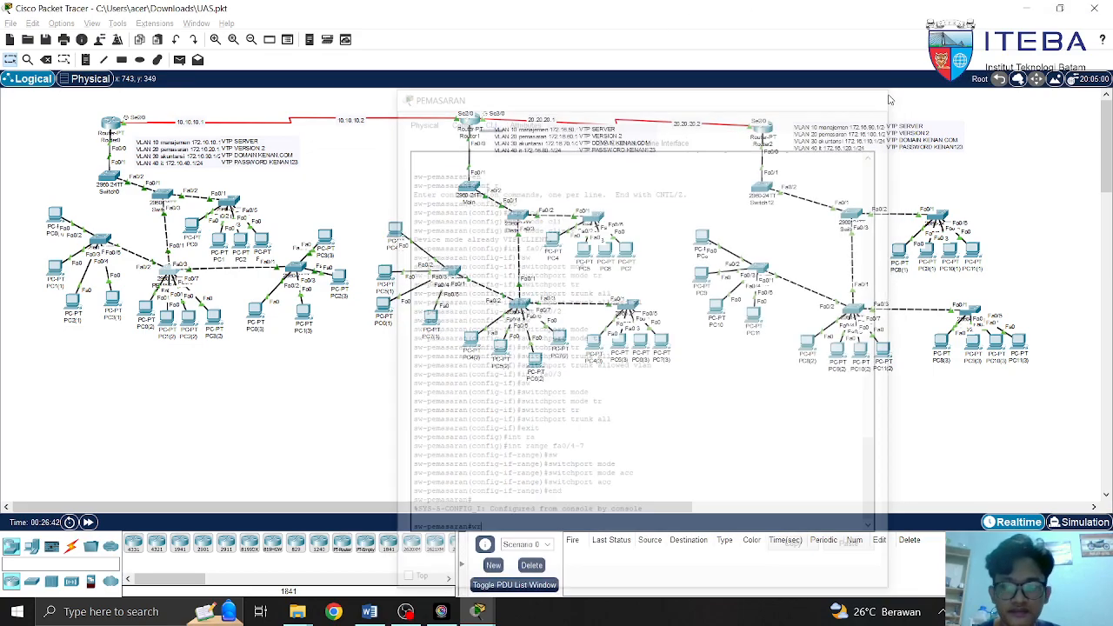
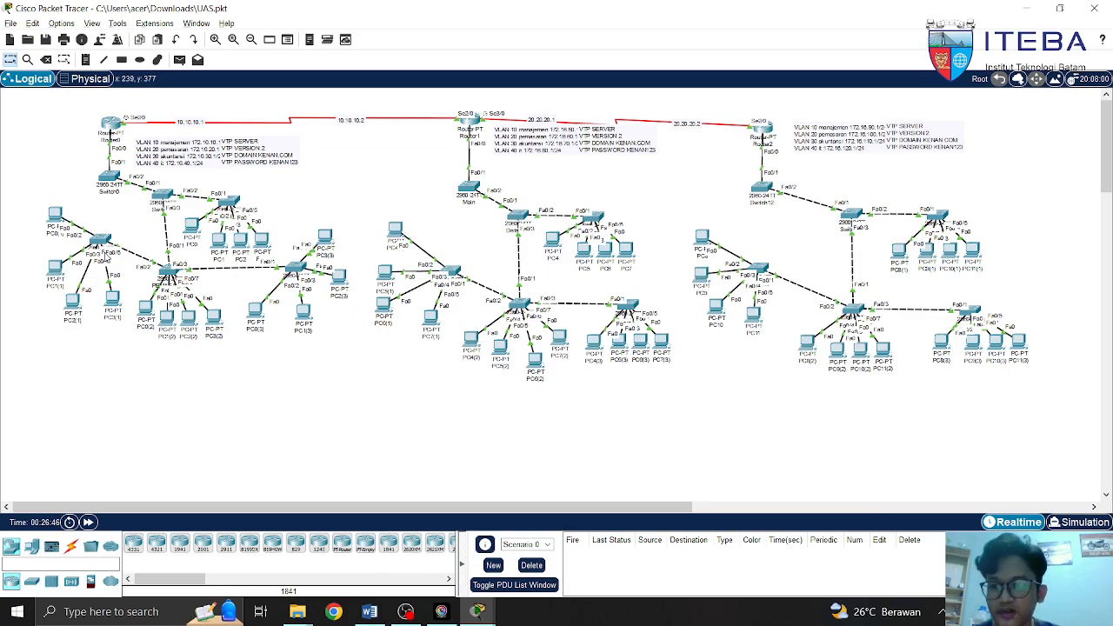
Open the AKUNTANSI switch CLI and enter global configuration mode, fixing the 'coonf t' typo
click(100, 242)
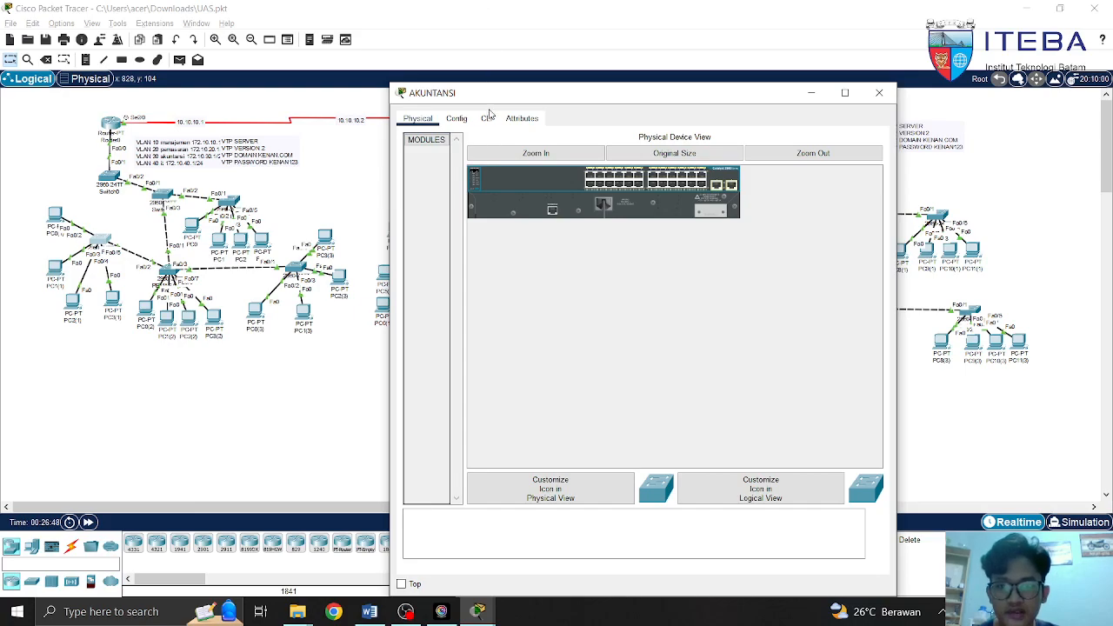
click(488, 117)
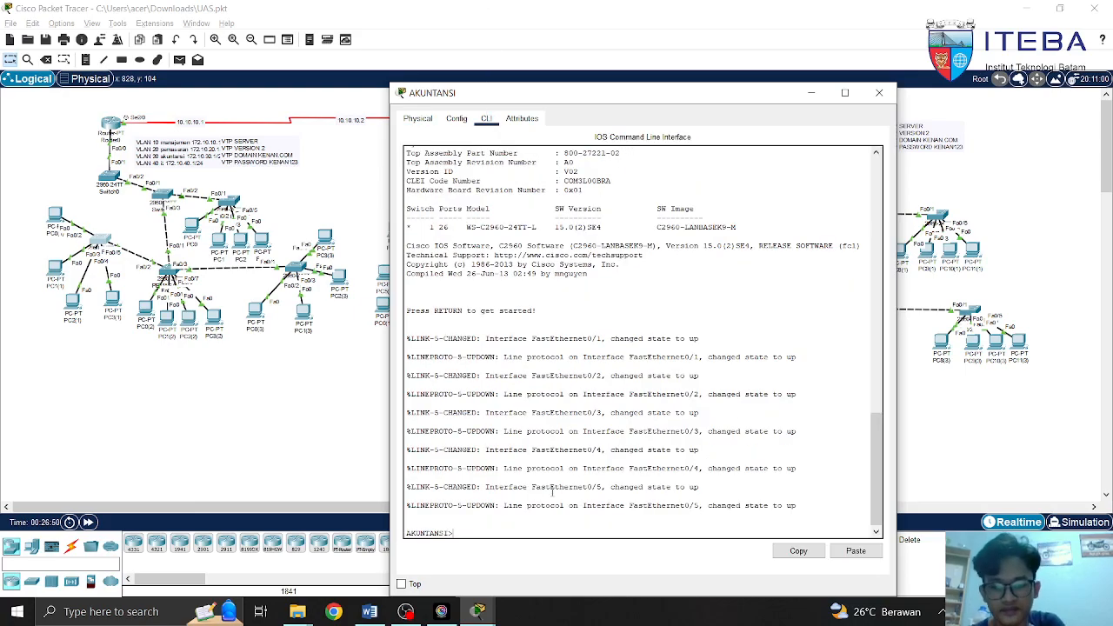
text(en)
key(Return)
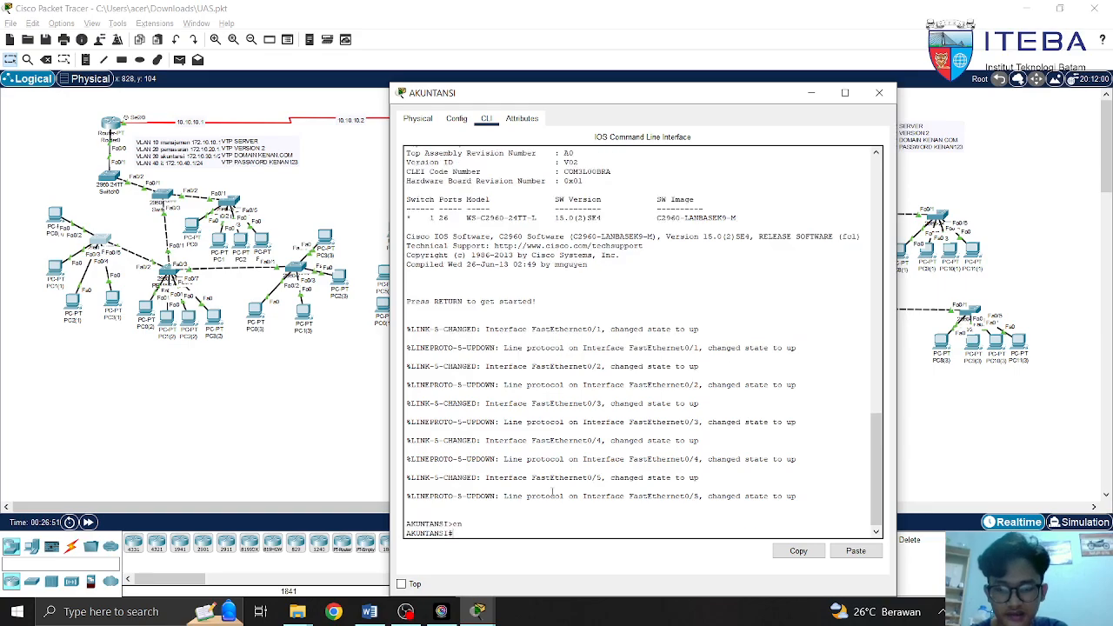
text(coonf t)
key(Return)
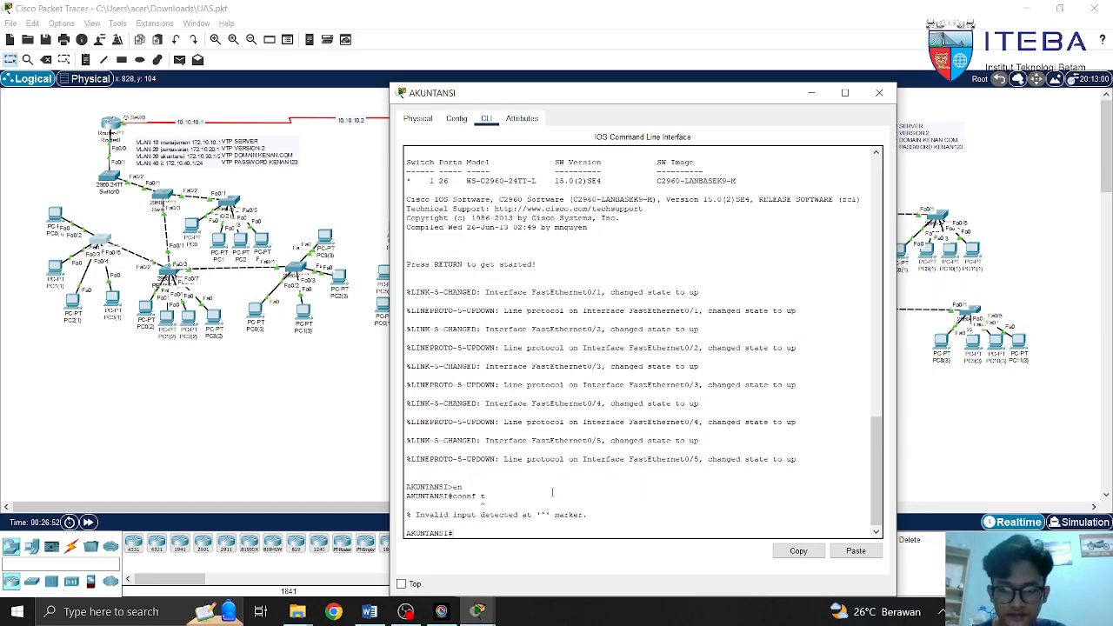
key(Up)
key(Left)
key(Left)
key(Left)
key(Left)
key(BackSpace)
key(Return)
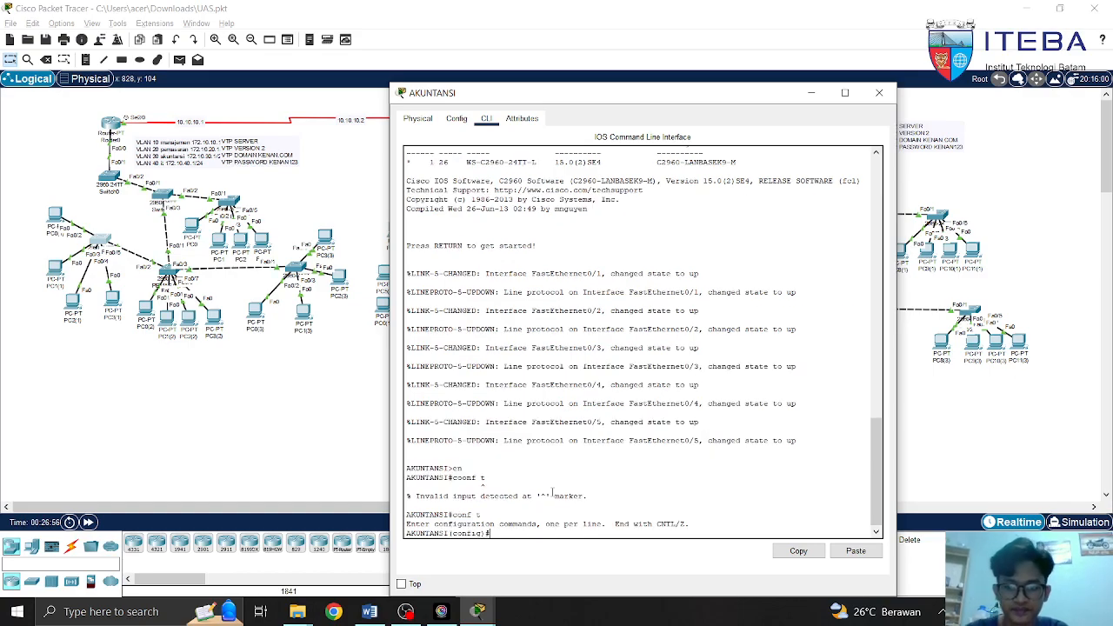
Draft VTP client mode and domain 'kenan' commands, erase them, and begin 'int fa0'
text(vtp mod)
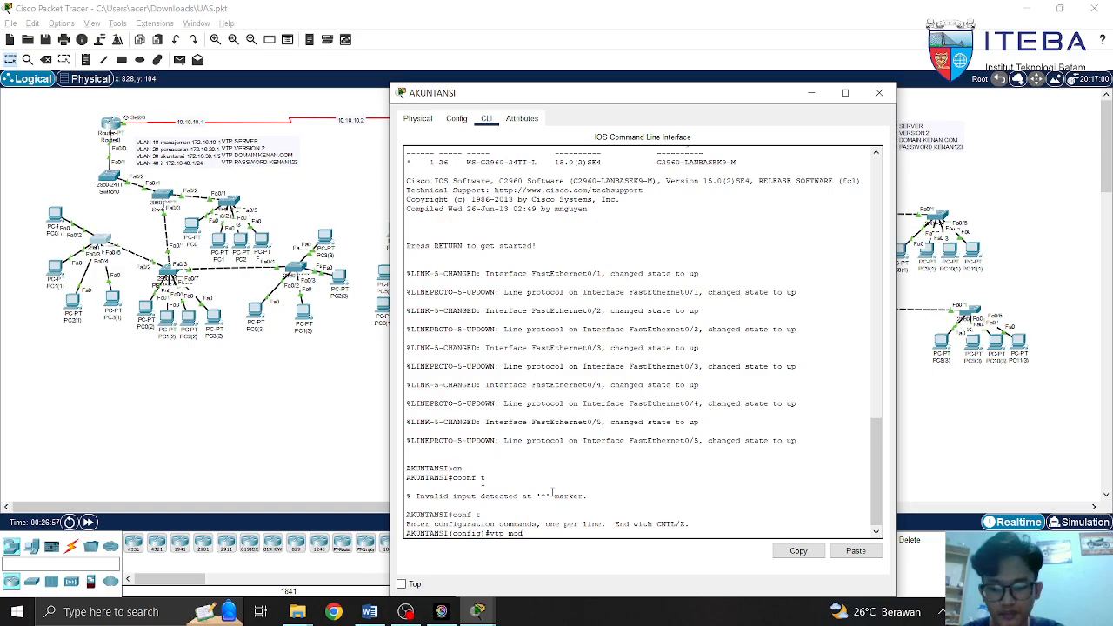
text(e cl)
key(Tab)
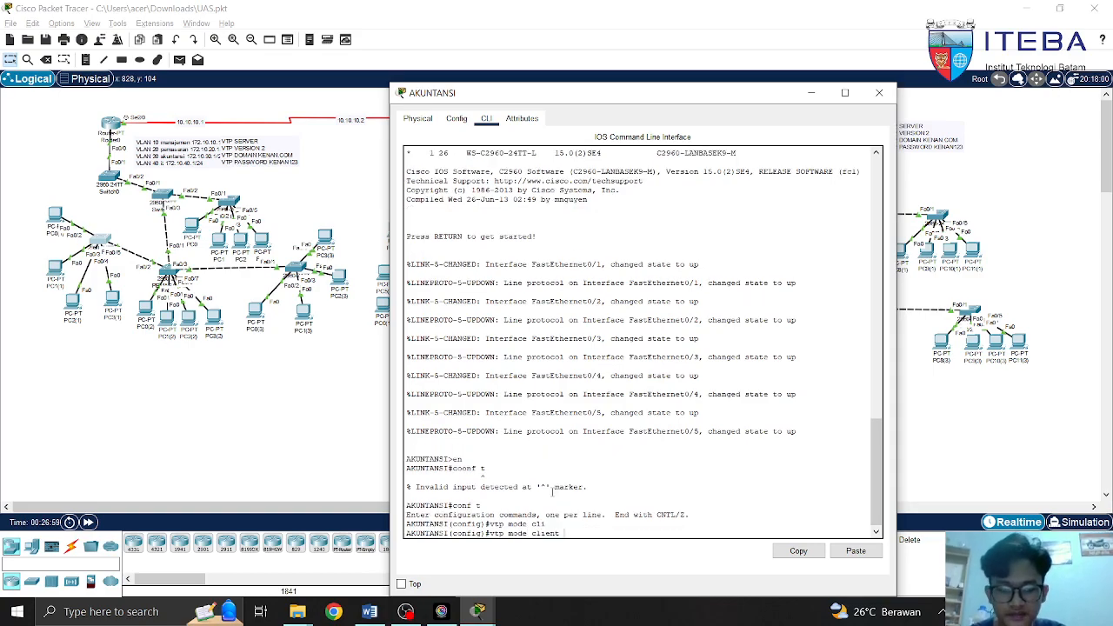
key(BackSpace)
key(BackSpace)
key(BackSpace)
key(BackSpace)
key(BackSpace)
key(BackSpace)
key(BackSpace)
text(domai)
key(Tab)
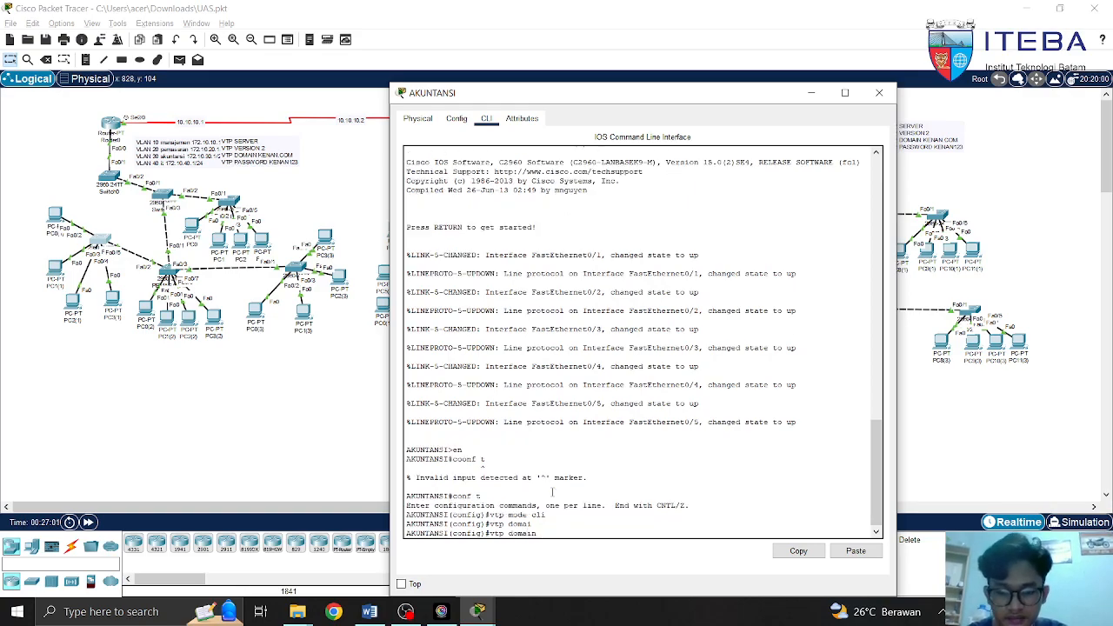
text(kenan.c)
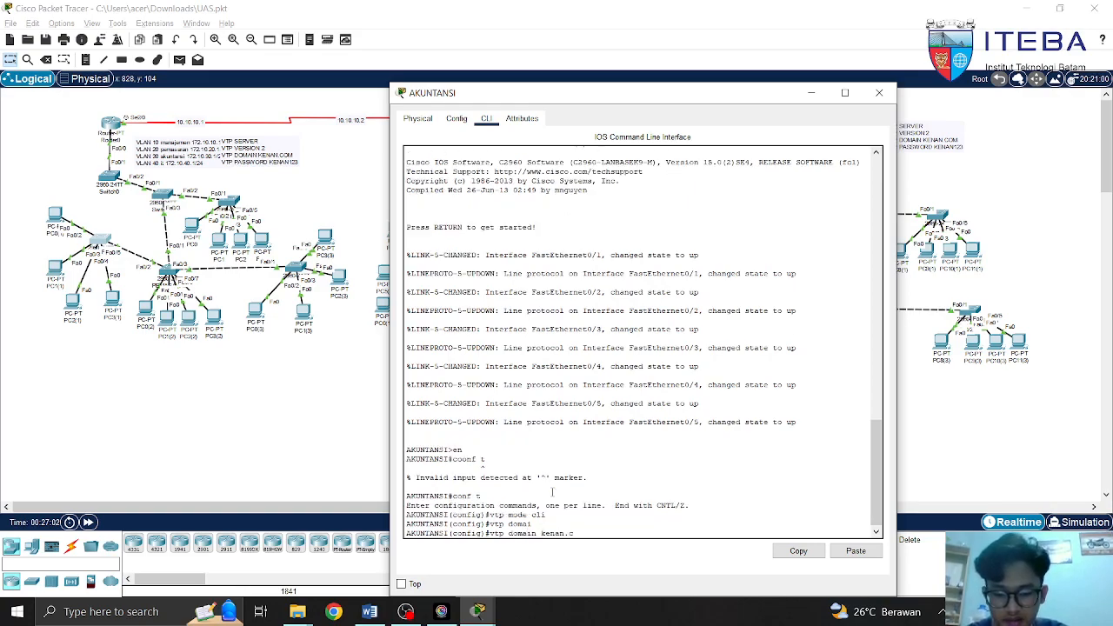
key(BackSpace)
key(BackSpace)
key(BackSpace)
key(BackSpace)
key(BackSpace)
key(BackSpace)
key(BackSpace)
key(BackSpace)
key(BackSpace)
key(BackSpace)
key(BackSpace)
key(BackSpace)
key(BackSpace)
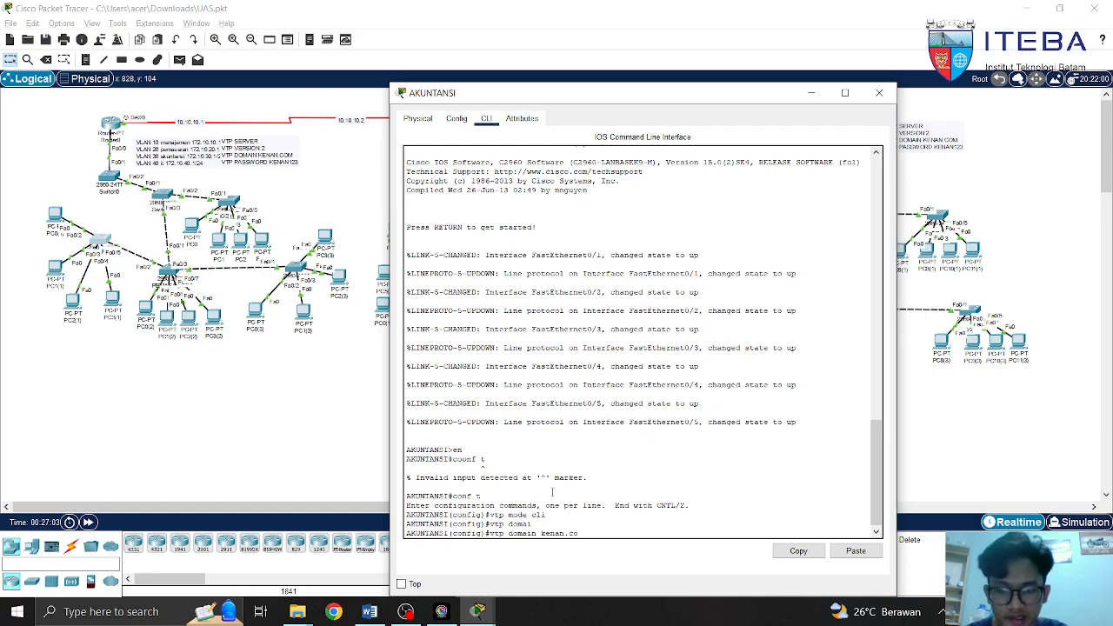
key(BackSpace)
key(BackSpace)
key(BackSpace)
key(BackSpace)
key(BackSpace)
key(BackSpace)
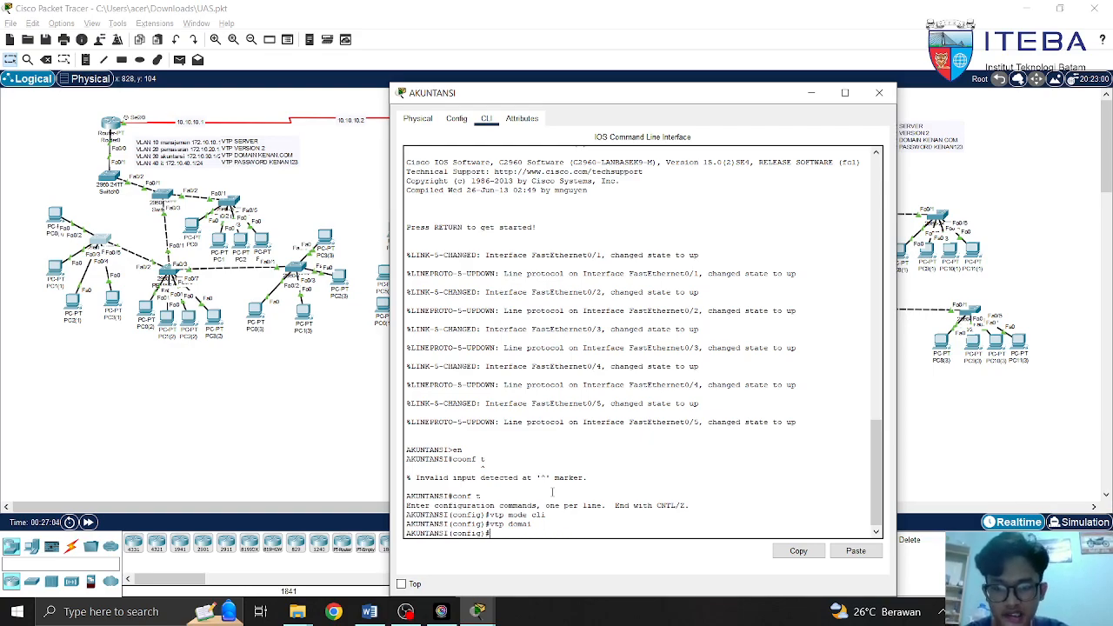
text(int)
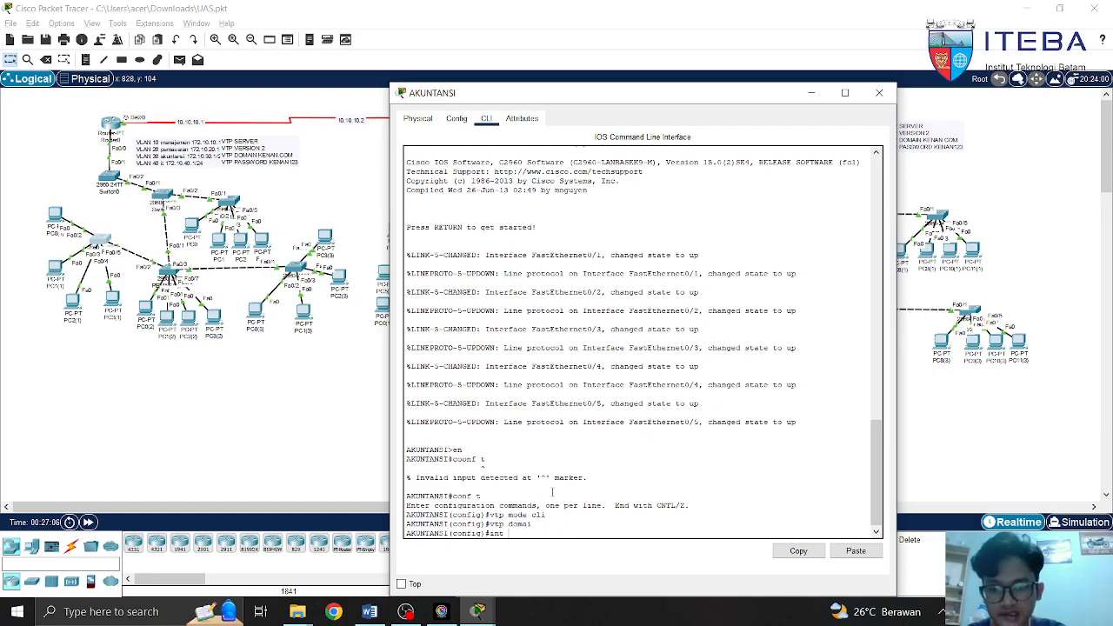
text( fa0/)
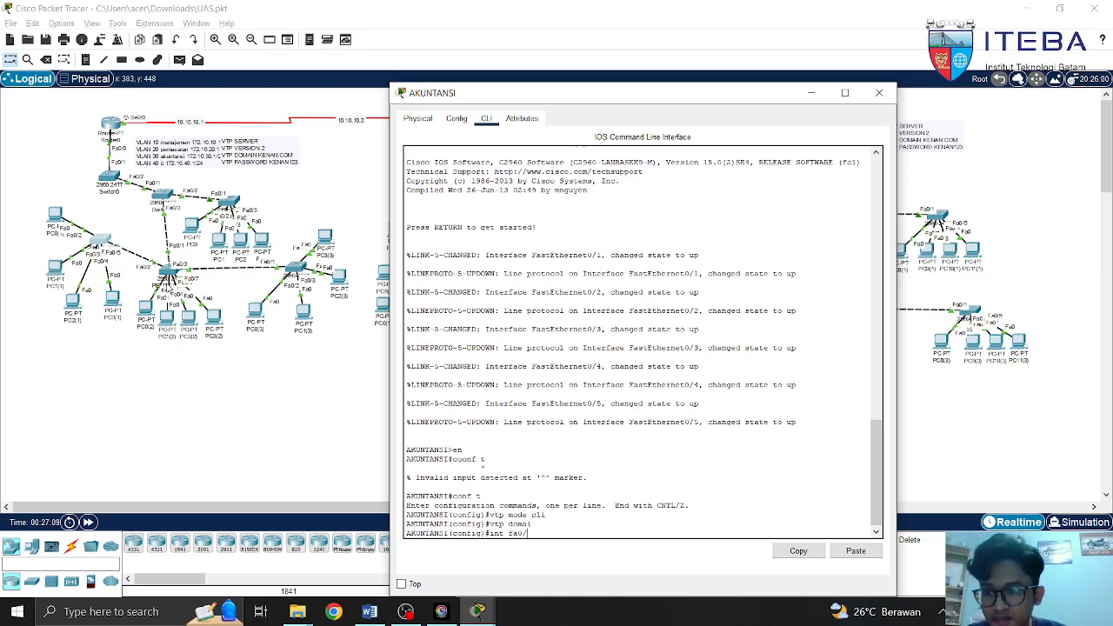
Select interface fa0/1 on AKUNTANSI and set switchport mode trunk
click(111, 309)
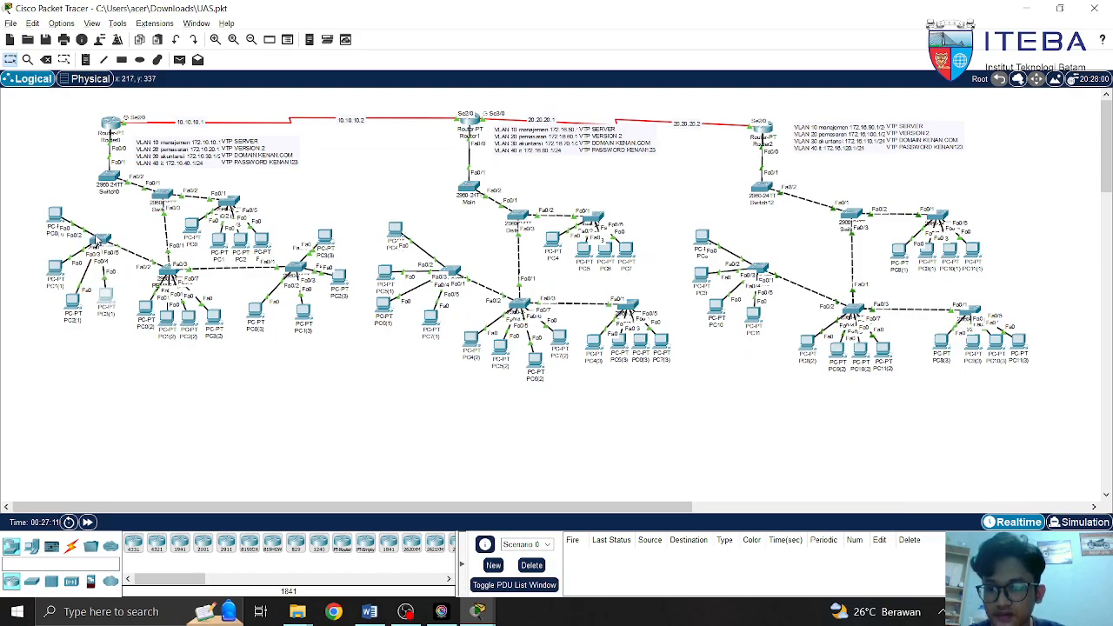
click(99, 242)
text(1)
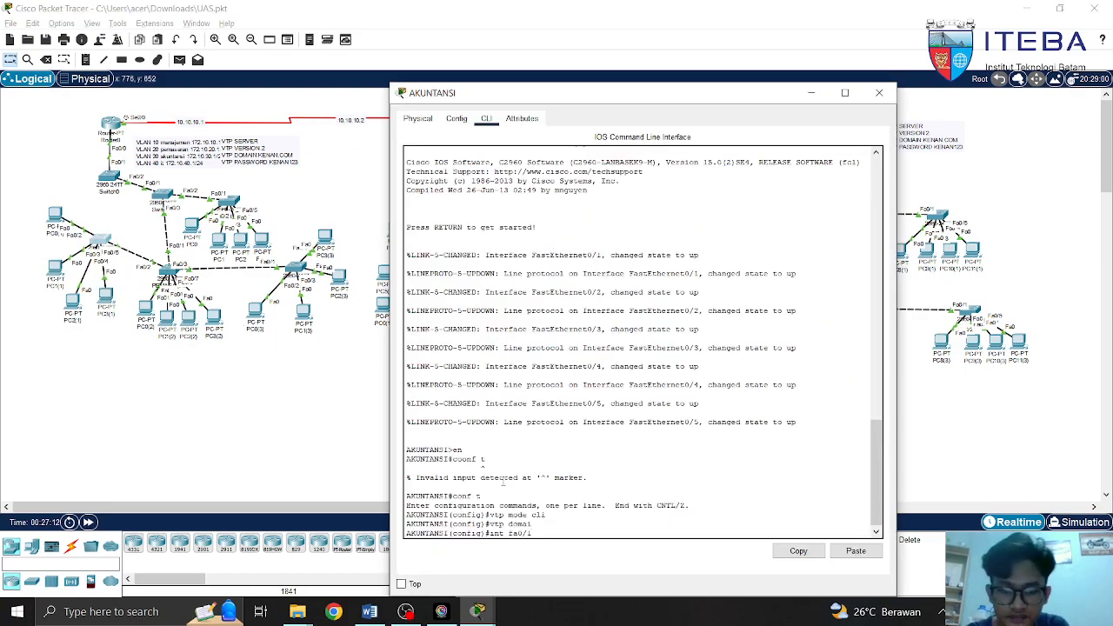
key(Return)
text(sw)
key(Tab)
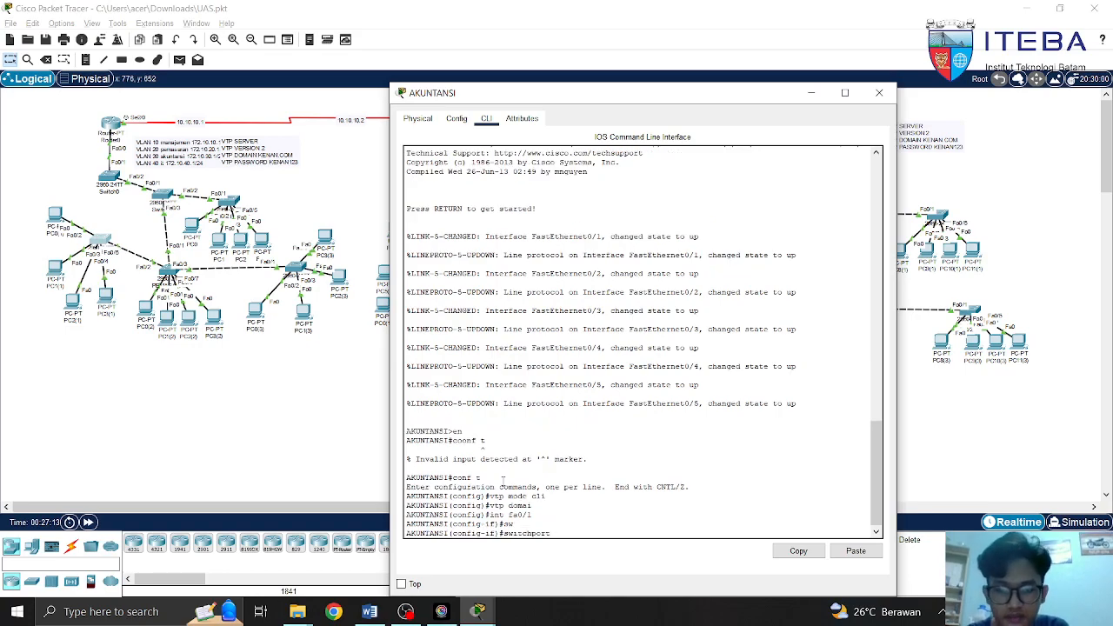
text(mod)
key(Tab)
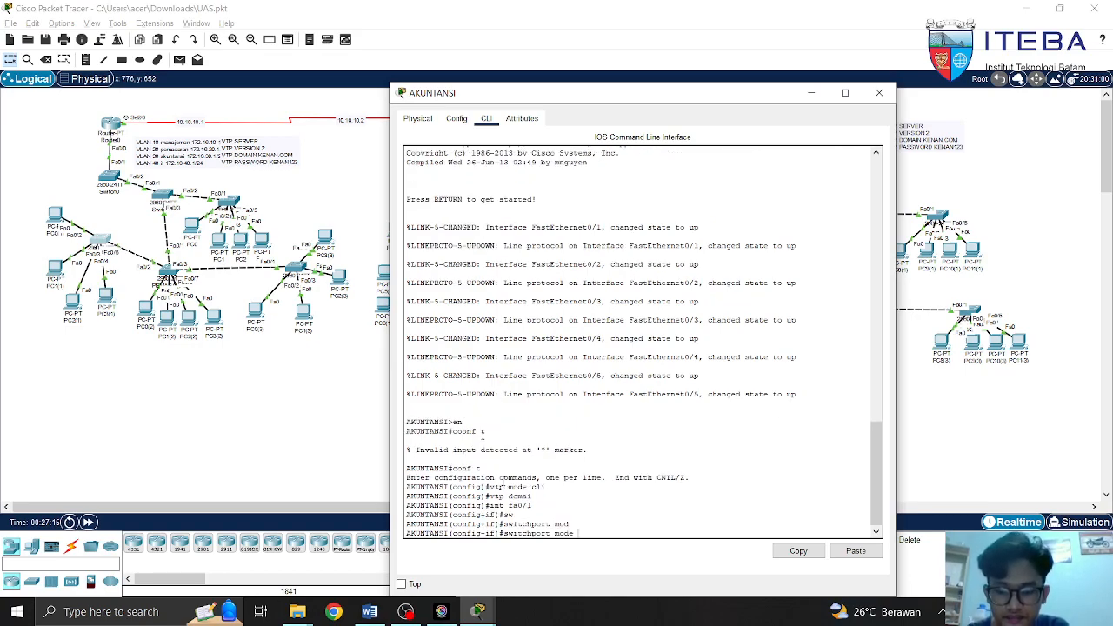
text(tr)
key(Tab)
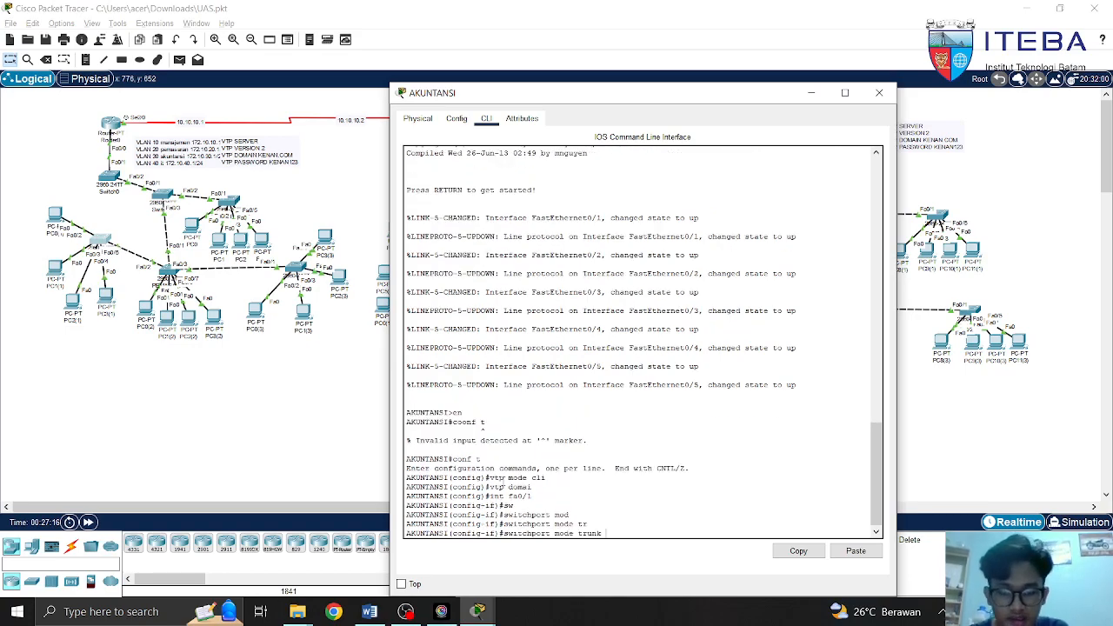
Allow all VLANs on the fa0/1 trunk with 'switchport trunk allowed vlan all'
key(BackSpace)
key(BackSpace)
key(BackSpace)
key(BackSpace)
key(BackSpace)
key(BackSpace)
key(BackSpace)
key(BackSpace)
key(BackSpace)
key(BackSpace)
key(BackSpace)
text(t)
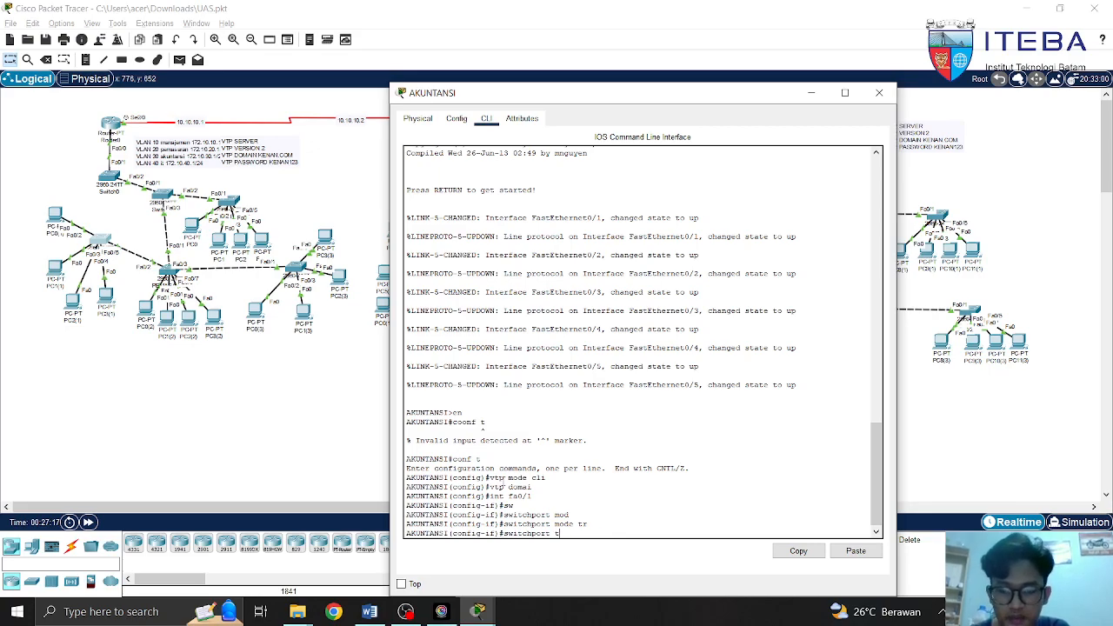
text(r)
key(Tab)
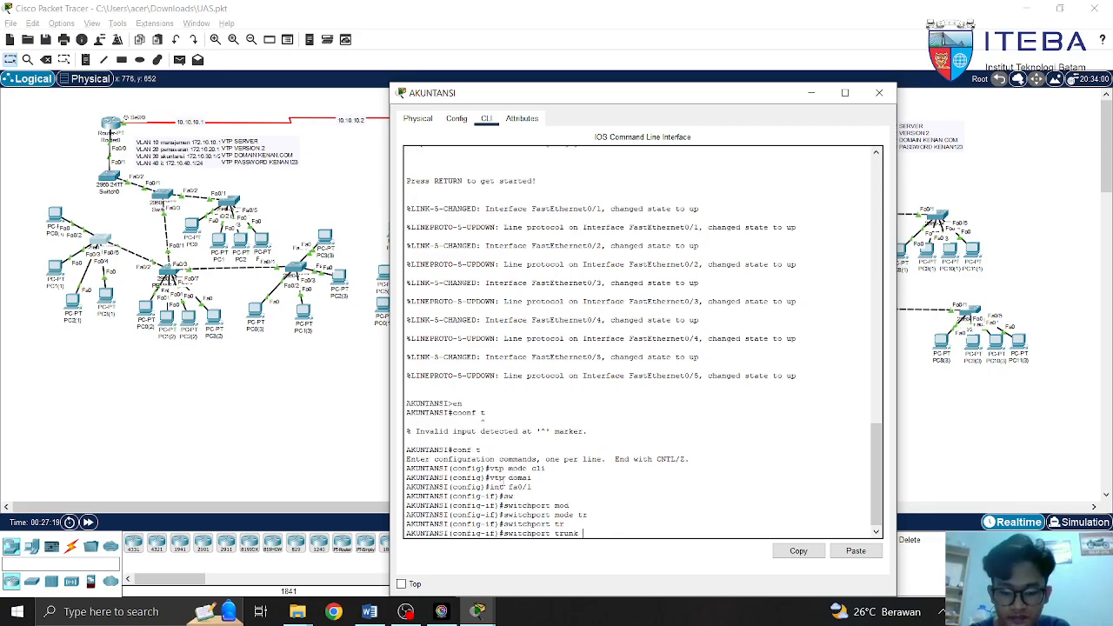
text(all)
key(Tab)
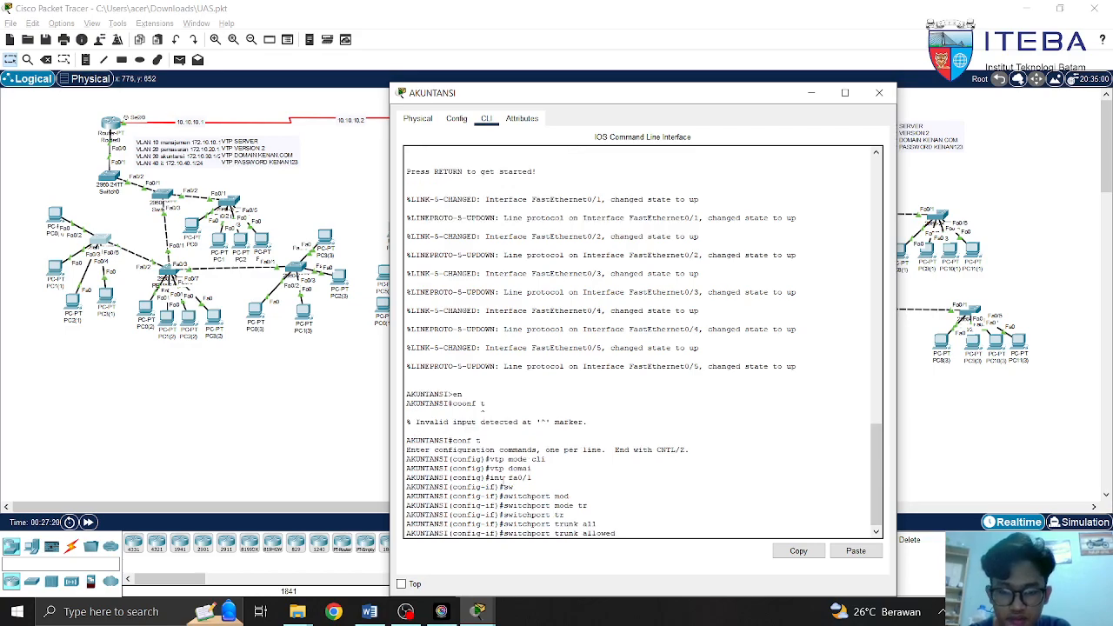
text(vlan all)
key(Tab)
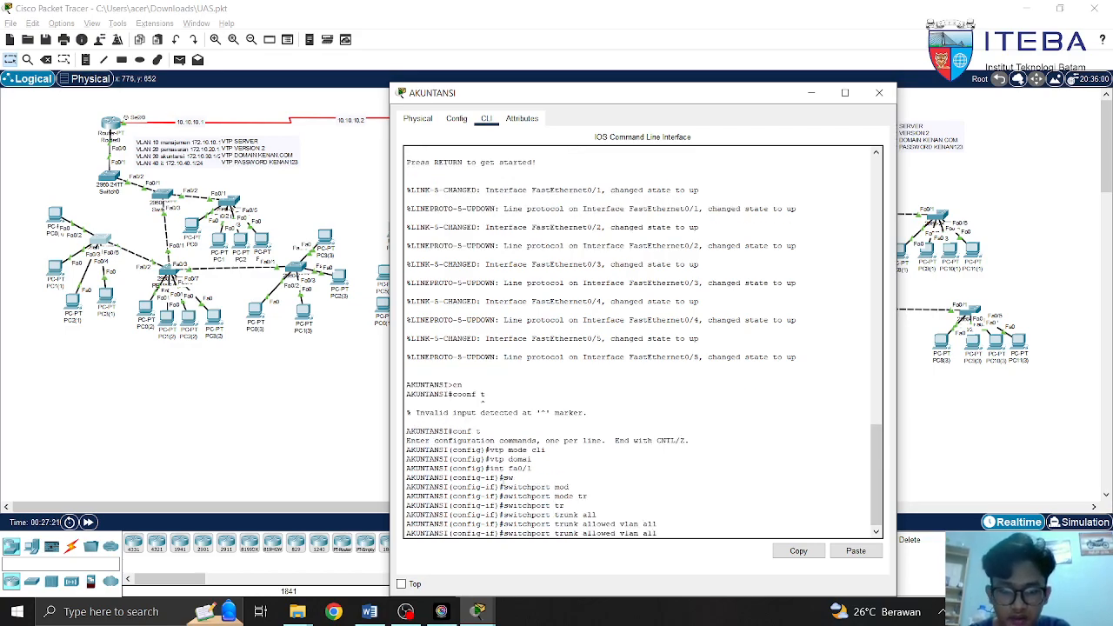
key(BackSpace)
key(BackSpace)
key(BackSpace)
key(BackSpace)
key(BackSpace)
key(BackSpace)
key(BackSpace)
key(BackSpace)
key(BackSpace)
key(BackSpace)
key(BackSpace)
key(BackSpace)
key(BackSpace)
key(BackSpace)
key(BackSpace)
key(BackSpace)
key(BackSpace)
key(BackSpace)
key(BackSpace)
key(BackSpace)
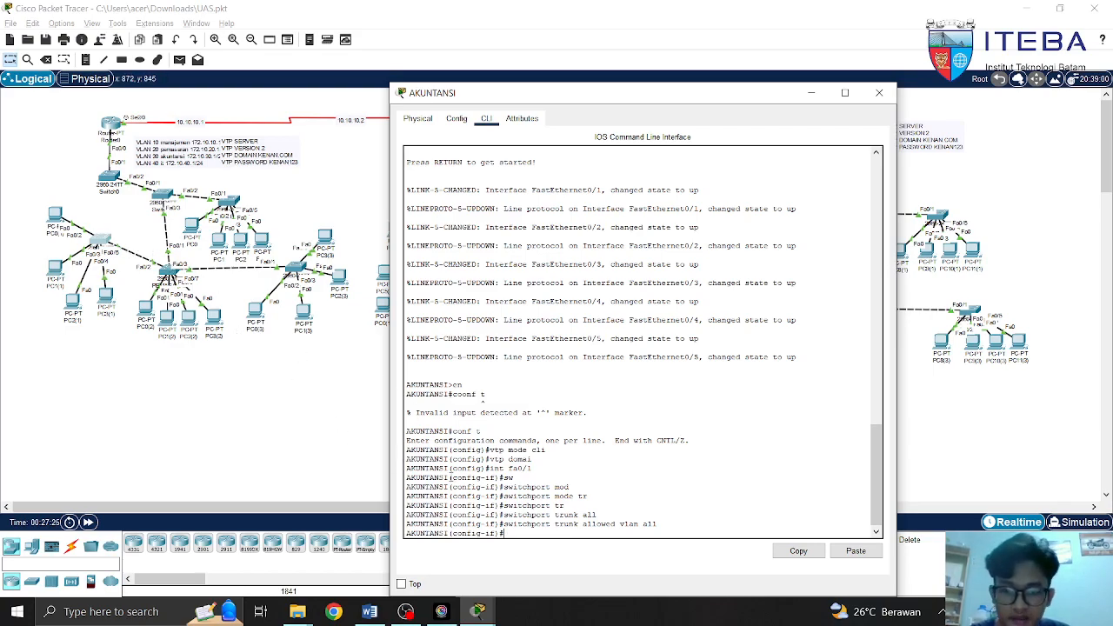
Exit interface configuration and start an 'int range fa0' command
text(exit)
key(Return)
text(int)
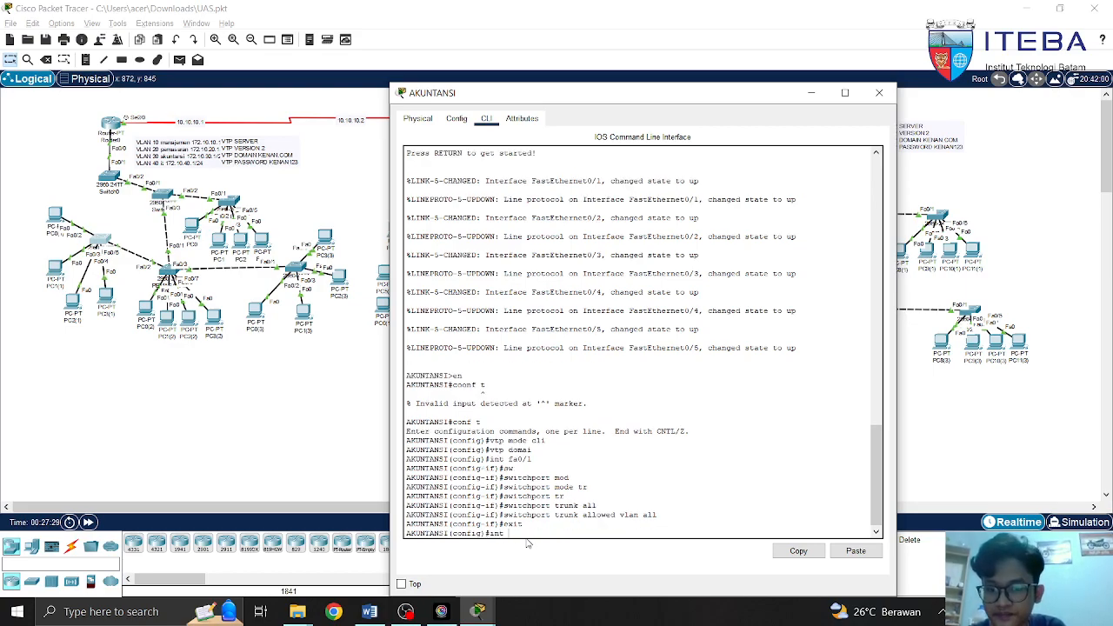
text( ra)
key(Tab)
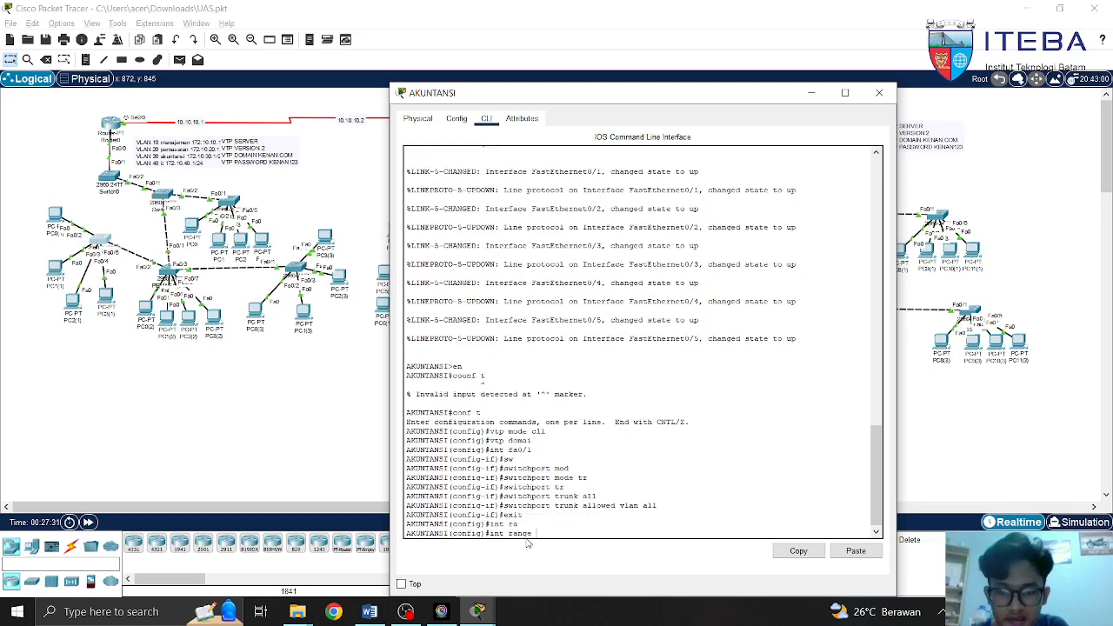
text(fa0/)
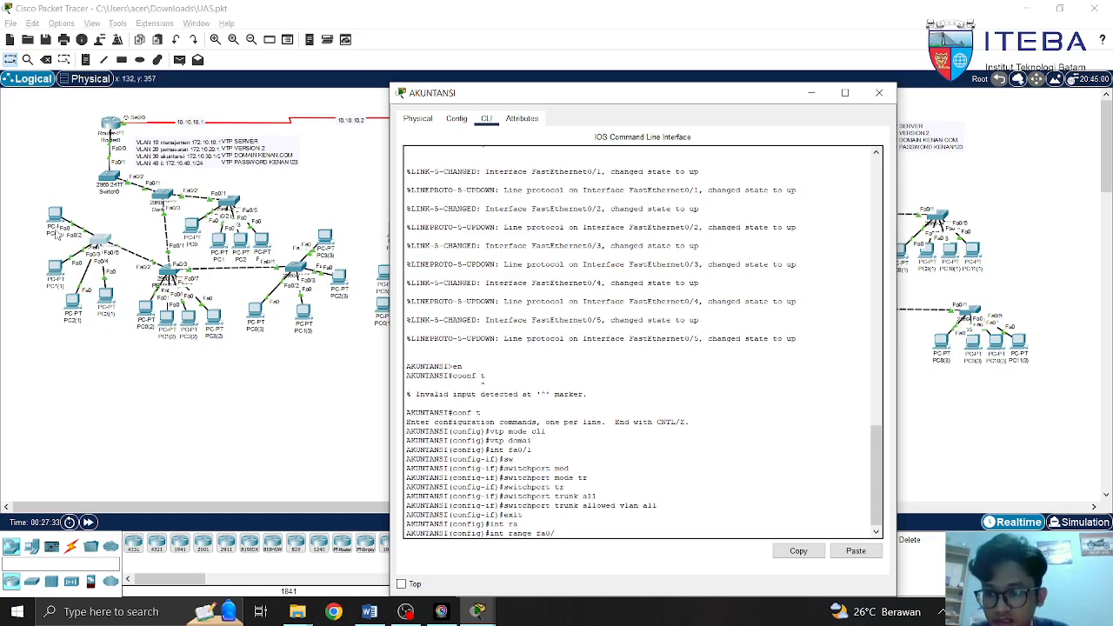
Nudge PC1(1) on the canvas, reopen the AKUNTANSI CLI and clear the partial command
click(54, 213)
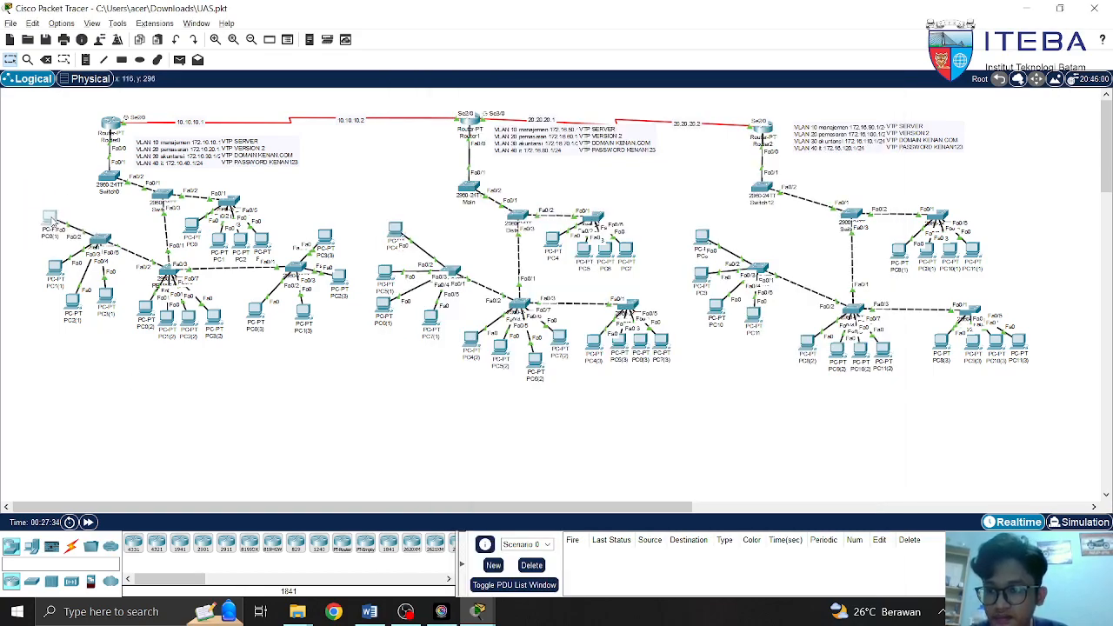
drag(69, 211, 76, 243)
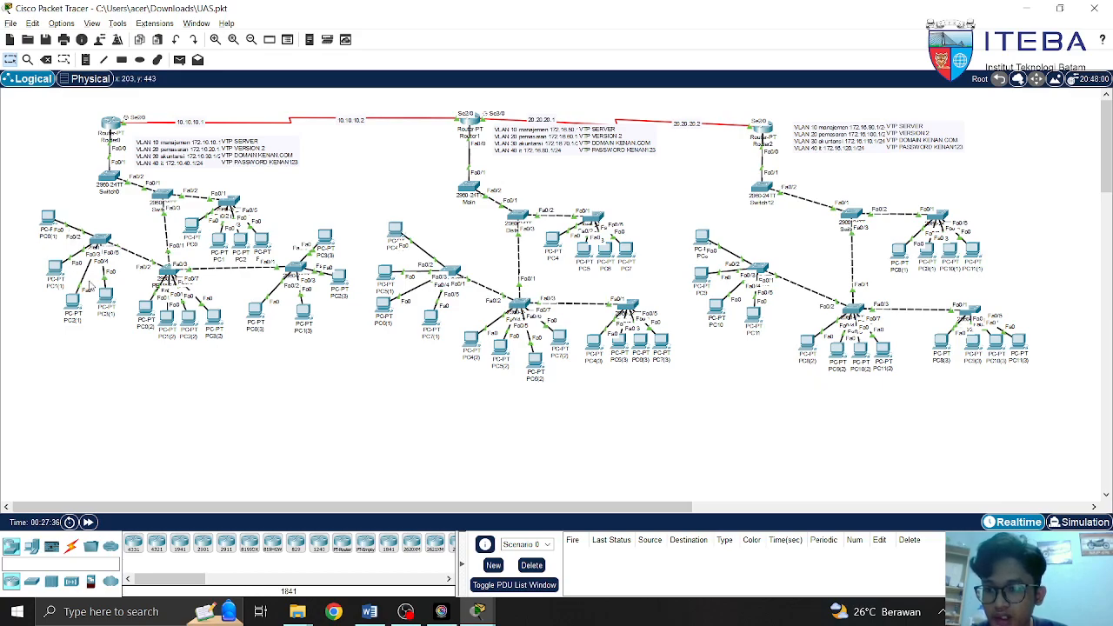
drag(104, 298, 115, 306)
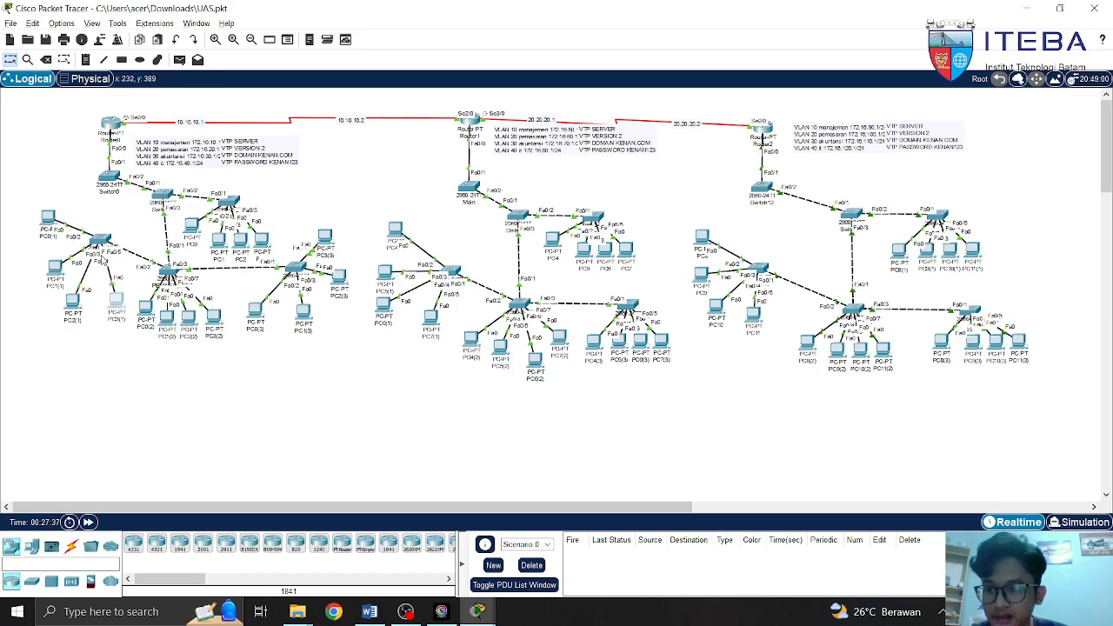
click(109, 246)
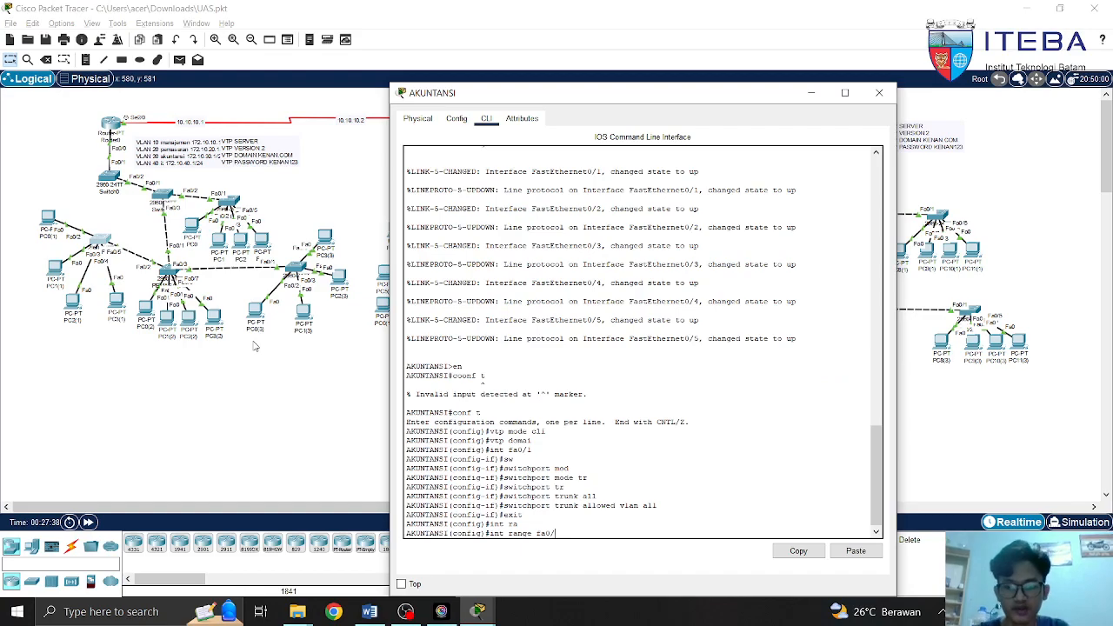
text(2-)
key(BackSpace)
key(BackSpace)
key(BackSpace)
key(BackSpace)
key(BackSpace)
key(BackSpace)
key(BackSpace)
key(BackSpace)
key(BackSpace)
key(BackSpace)
key(BackSpace)
key(BackSpace)
key(BackSpace)
key(BackSpace)
key(BackSpace)
key(BackSpace)
key(BackSpace)
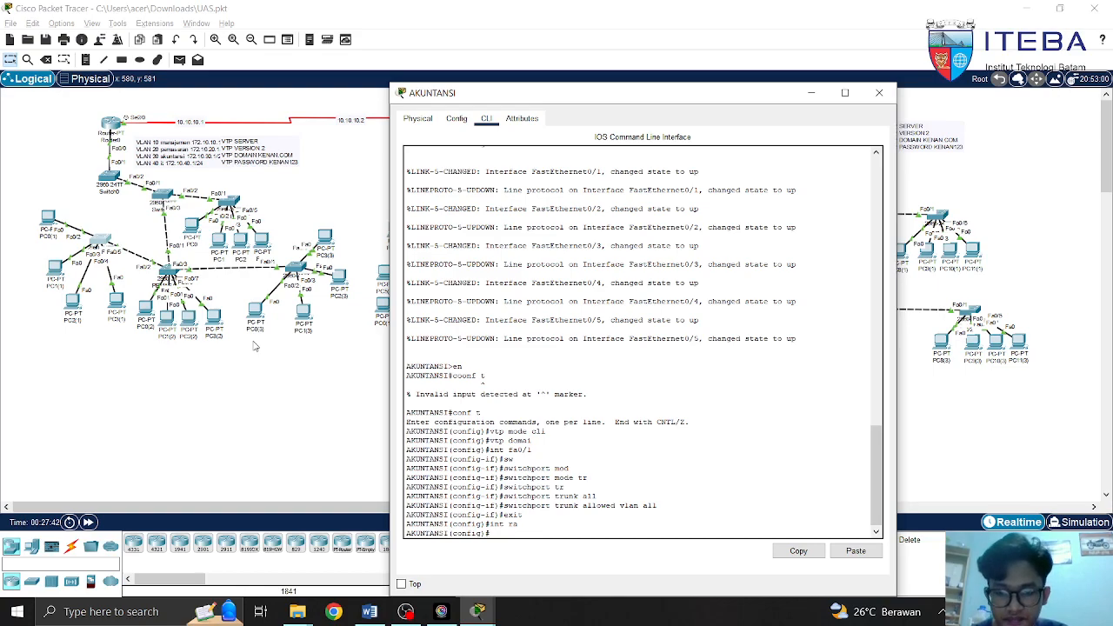
key(Tab)
key(BackSpace)
key(BackSpace)
Select interface range fa0/2-5 and set switchport mode access
text(int ra)
key(Tab)
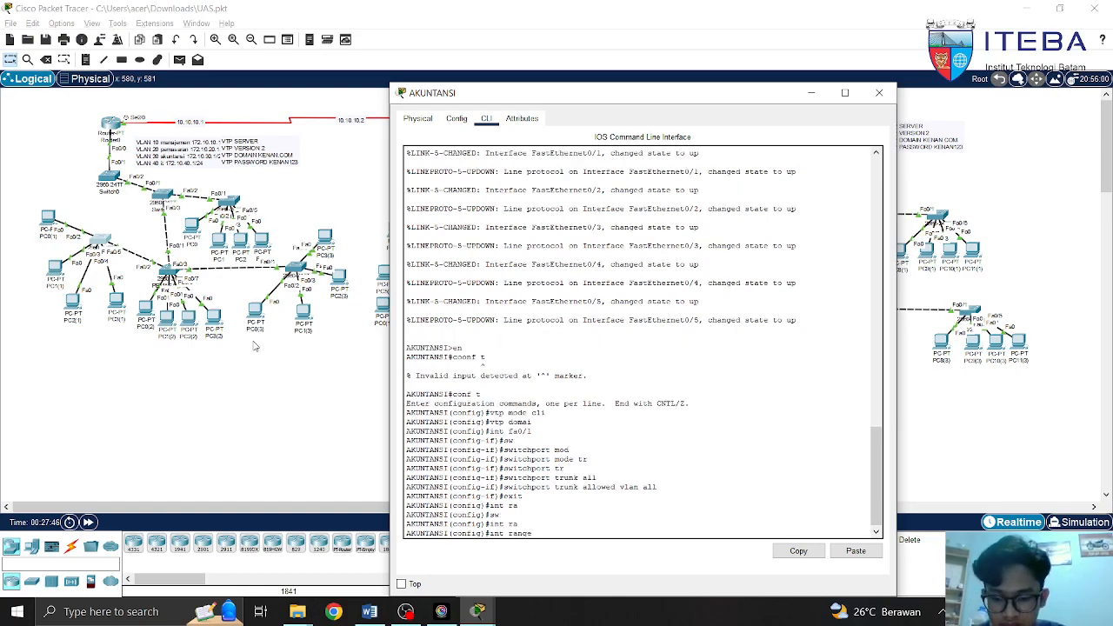
text(0)
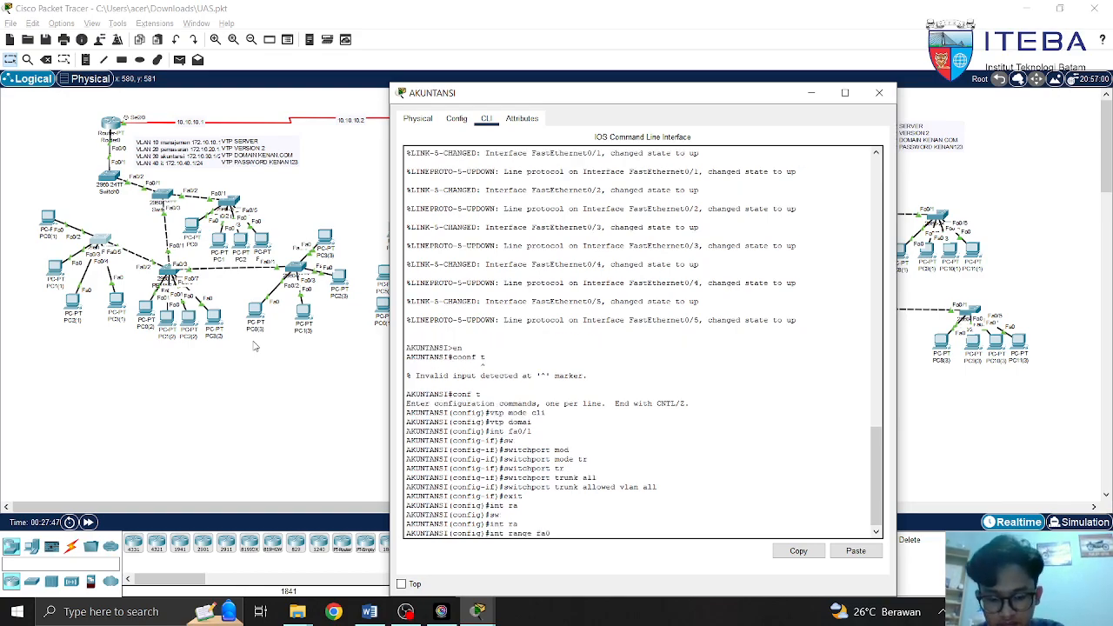
text(/2-5)
key(Return)
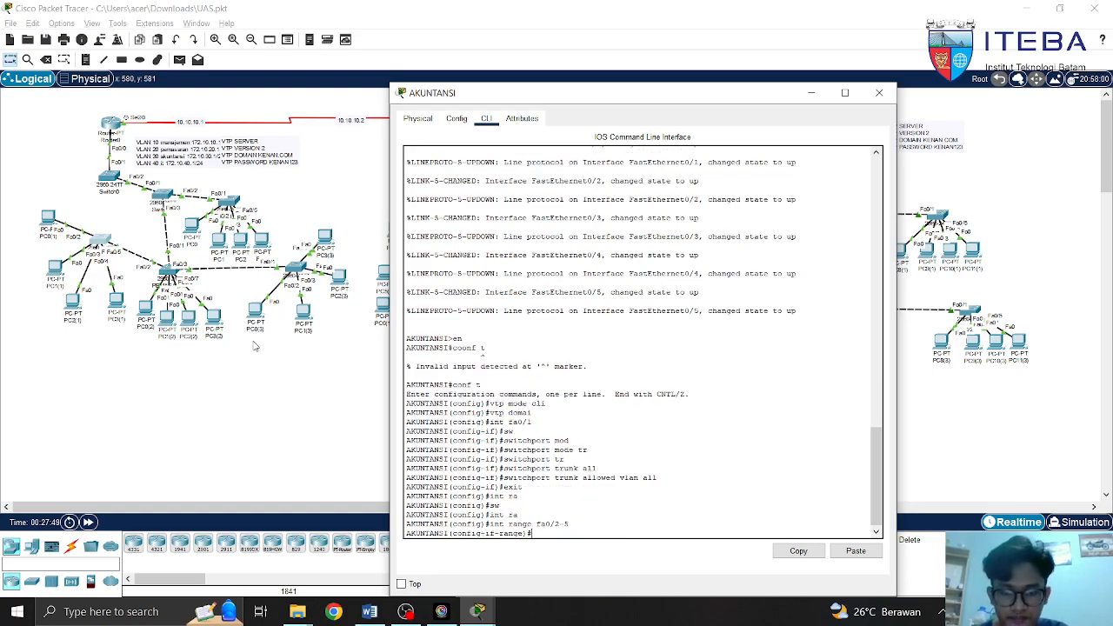
text(sw)
key(Tab)
text(mod)
key(Tab)
text(acc)
key(Tab)
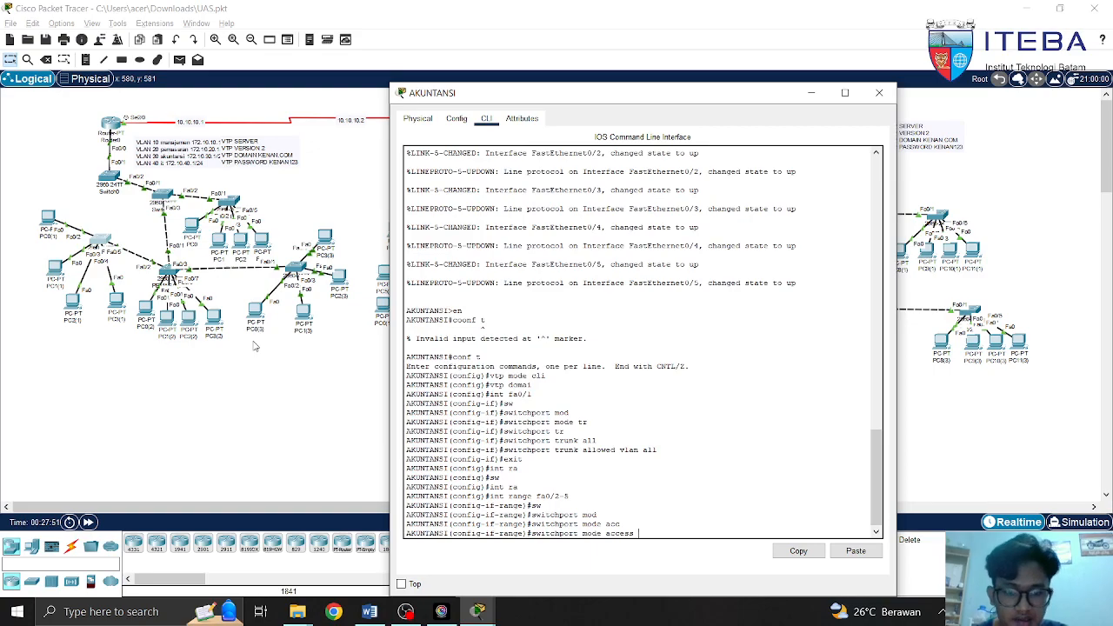
Discard the unfinished access vlan command and leave configuration mode
key(BackSpace)
key(BackSpace)
key(BackSpace)
key(BackSpace)
key(BackSpace)
key(BackSpace)
key(BackSpace)
key(BackSpace)
key(BackSpace)
key(BackSpace)
key(BackSpace)
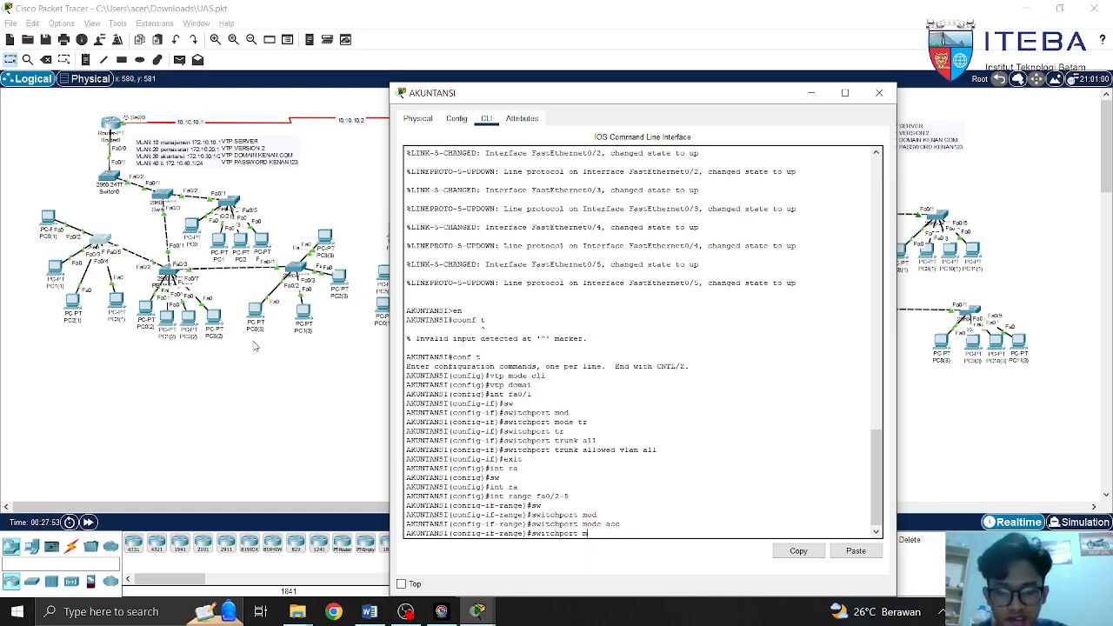
text(acc)
key(Tab)
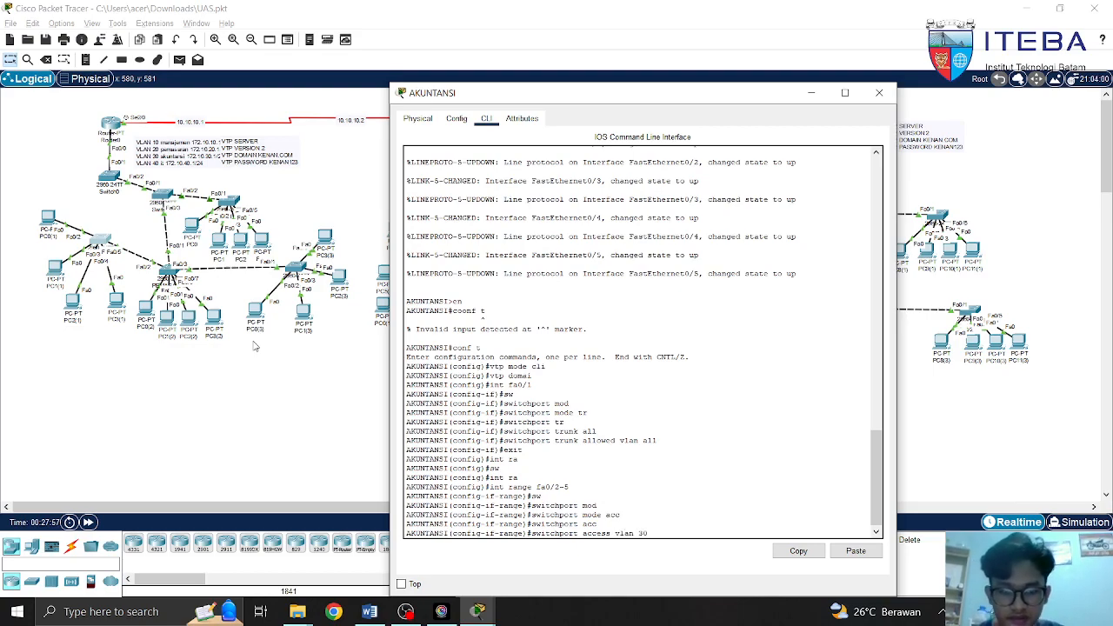
key(BackSpace)
key(BackSpace)
key(BackSpace)
key(BackSpace)
key(BackSpace)
key(BackSpace)
key(BackSpace)
key(BackSpace)
key(BackSpace)
key(BackSpace)
key(BackSpace)
key(BackSpace)
key(BackSpace)
key(BackSpace)
key(BackSpace)
key(BackSpace)
key(BackSpace)
key(BackSpace)
key(BackSpace)
key(BackSpace)
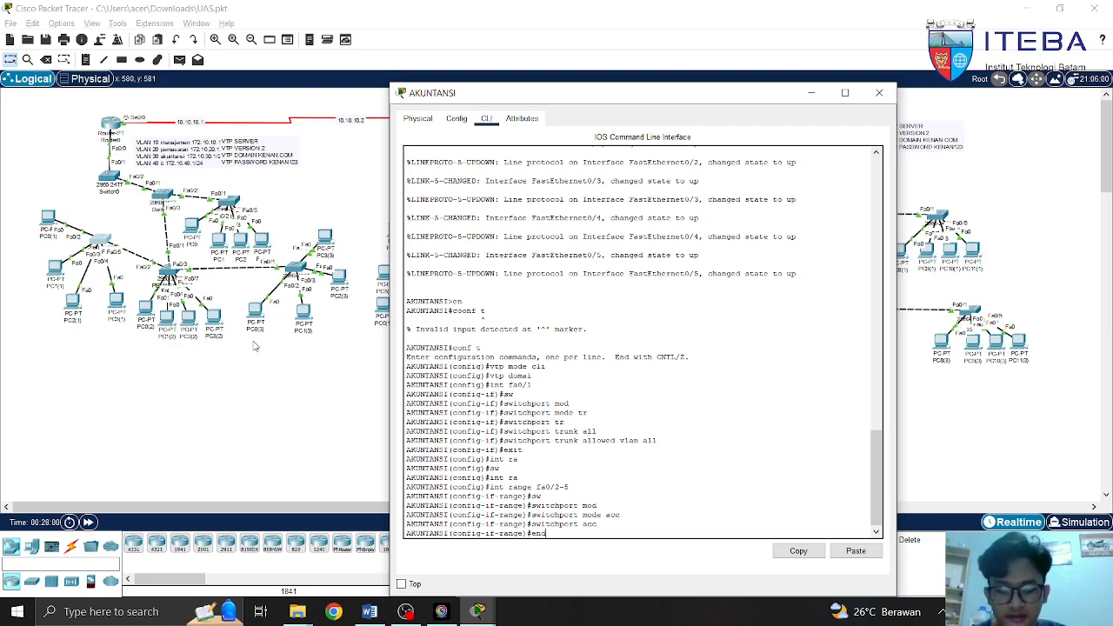
key(Return)
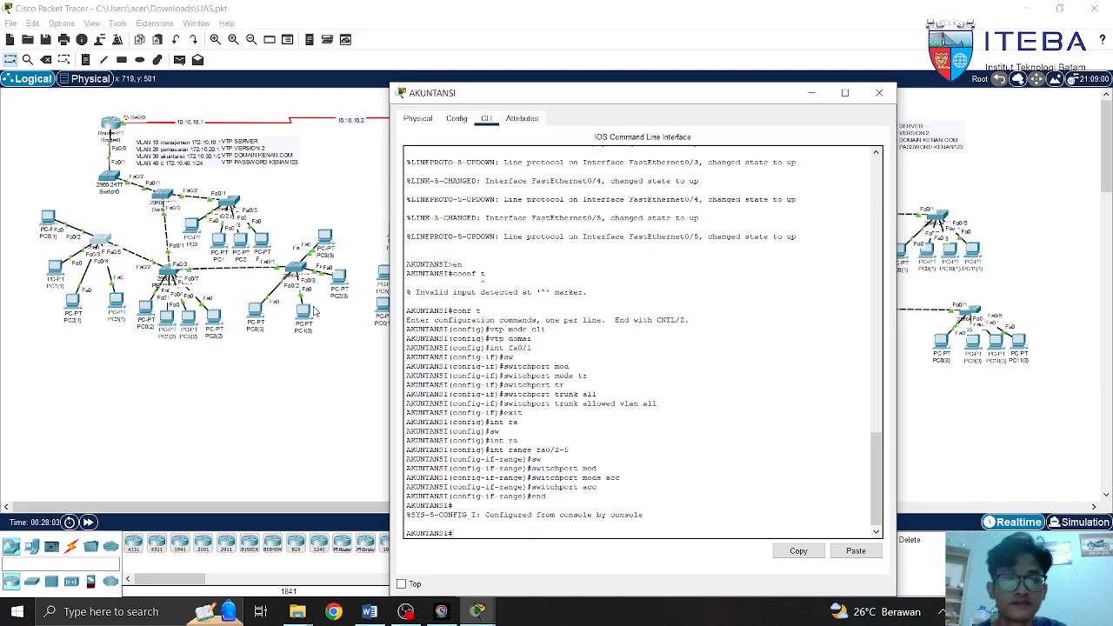
Close AKUNTANSI and open the IT switch CLI in global configuration mode
click(879, 93)
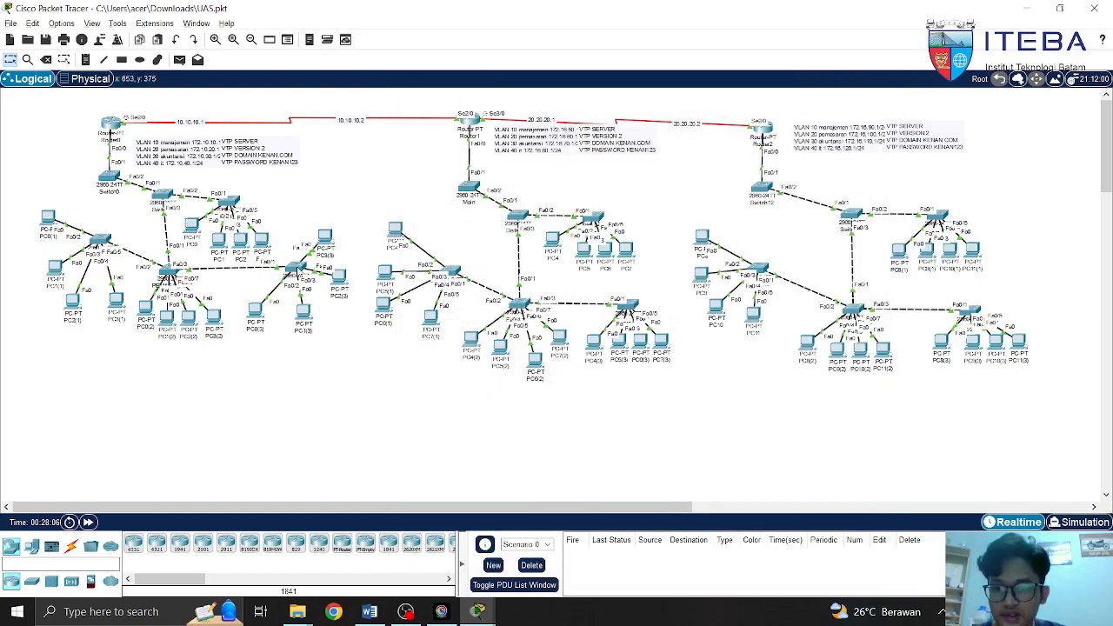
click(299, 271)
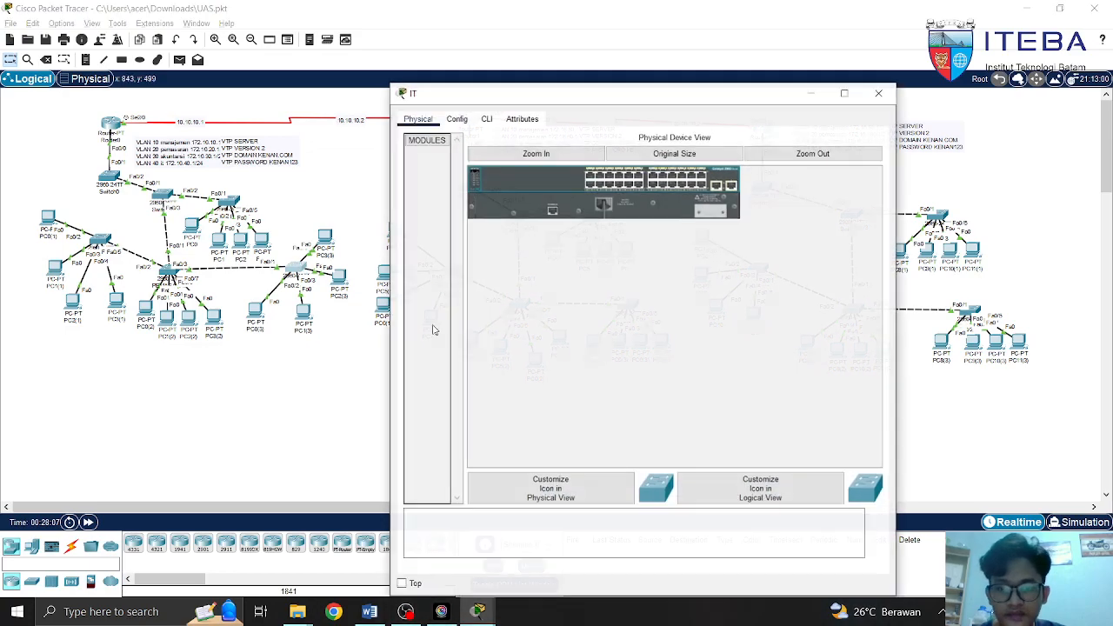
click(486, 118)
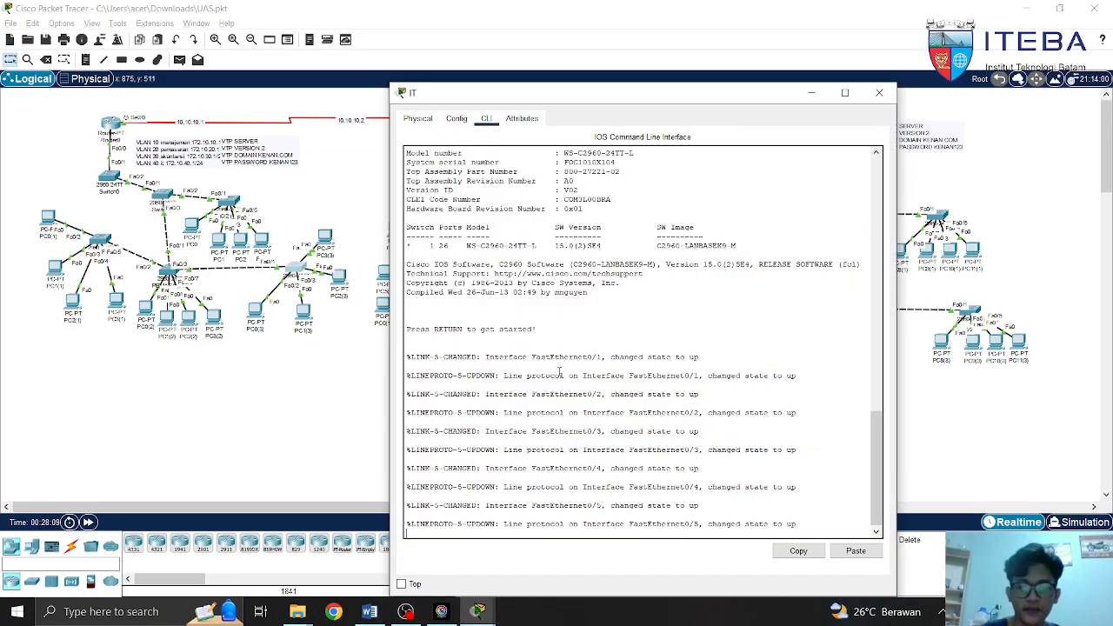
key(Return)
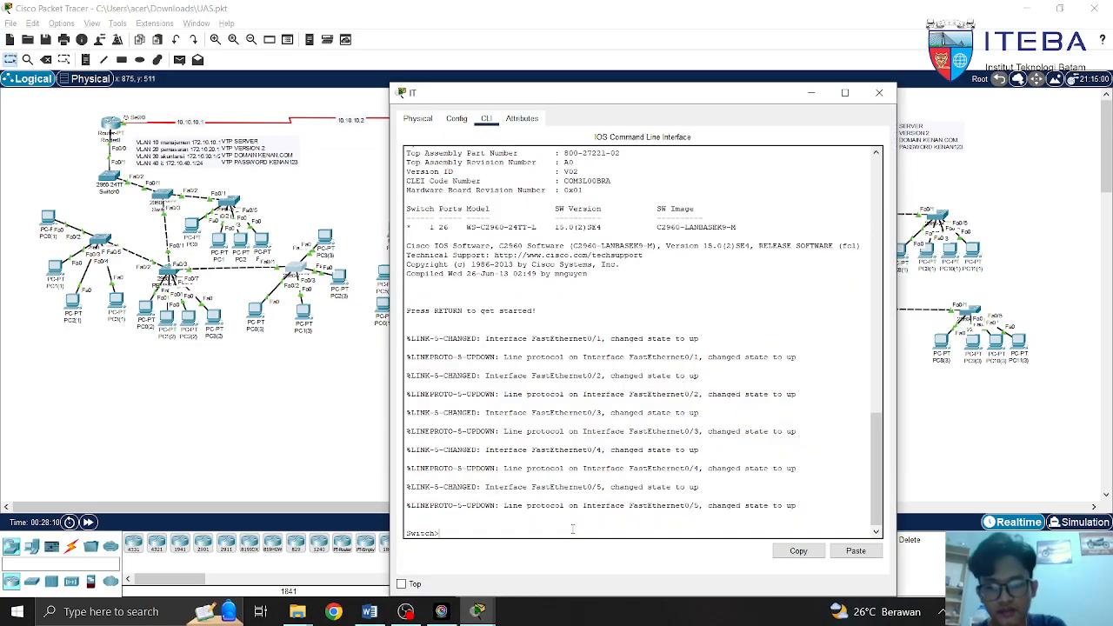
text(en)
key(Return)
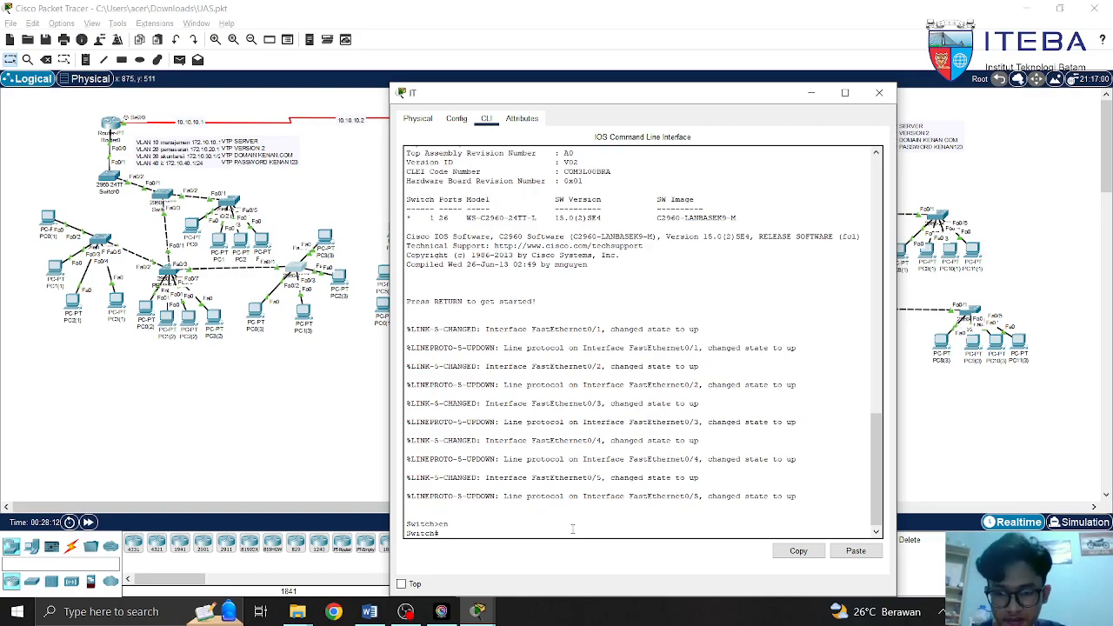
text(conf)
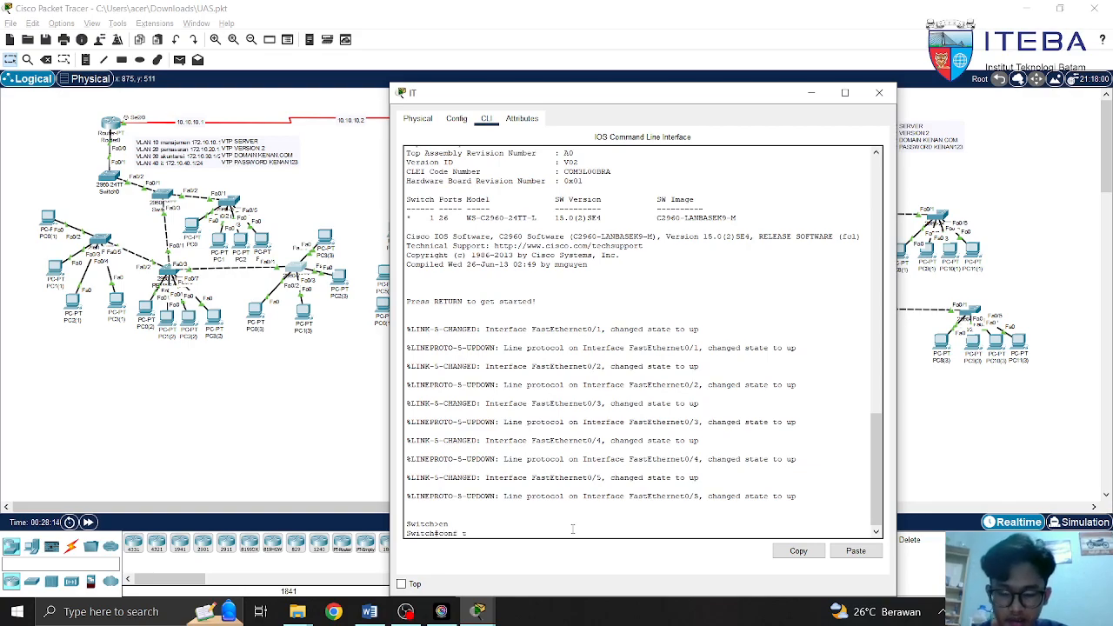
text( t)
key(Return)
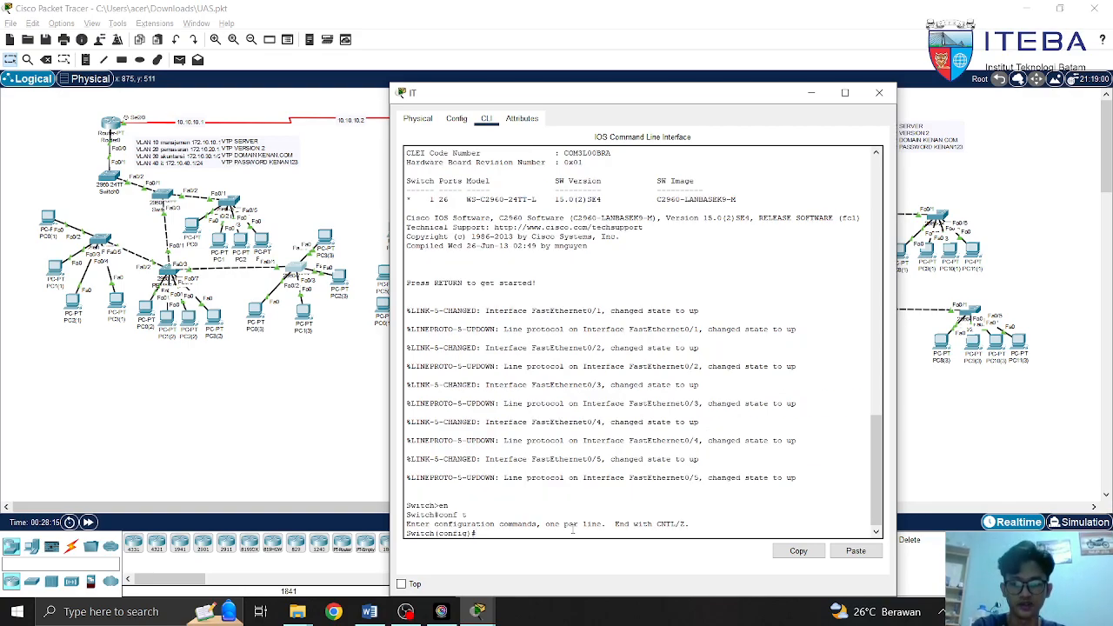
Draft VTP client mode and domain 'kenan.com', erase them, and type 'int fa0/1'
text(vtp mo)
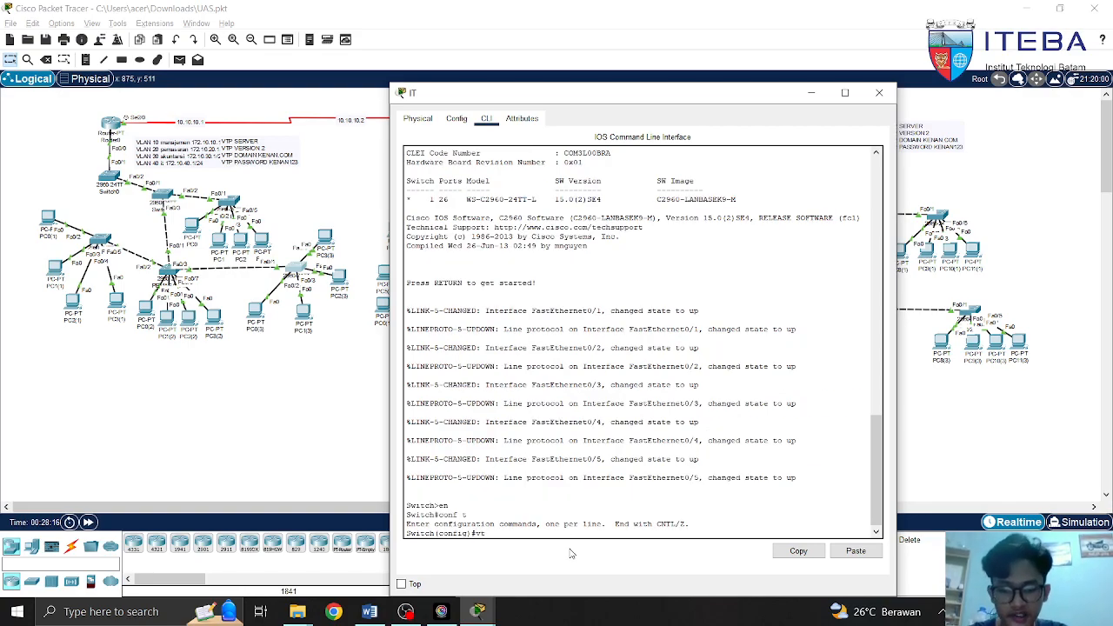
text(de)
key(Tab)
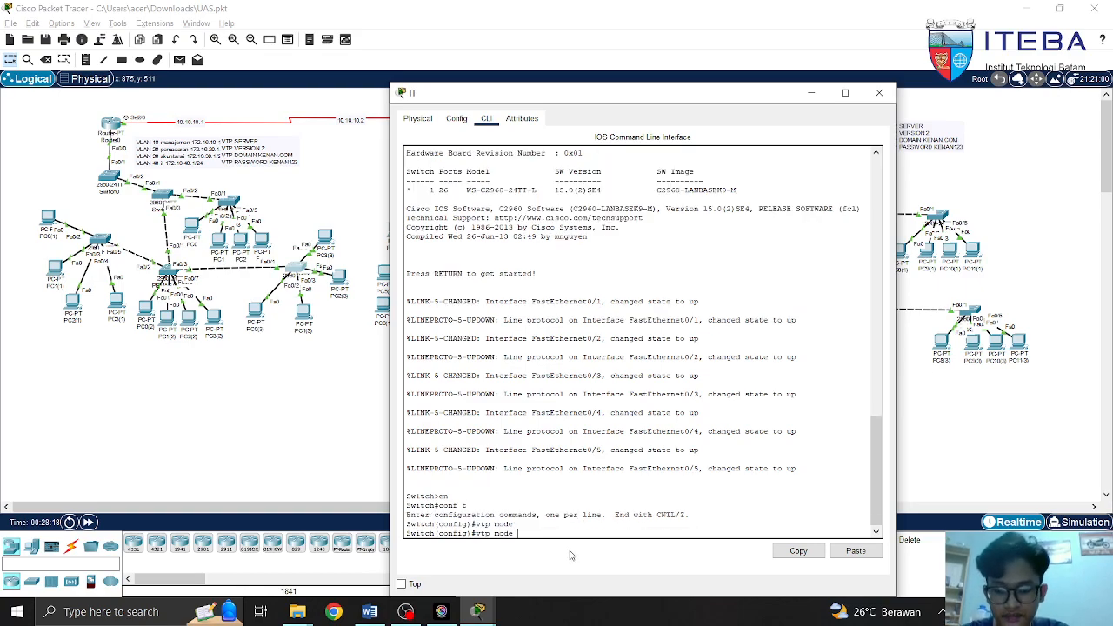
text(cl)
key(Tab)
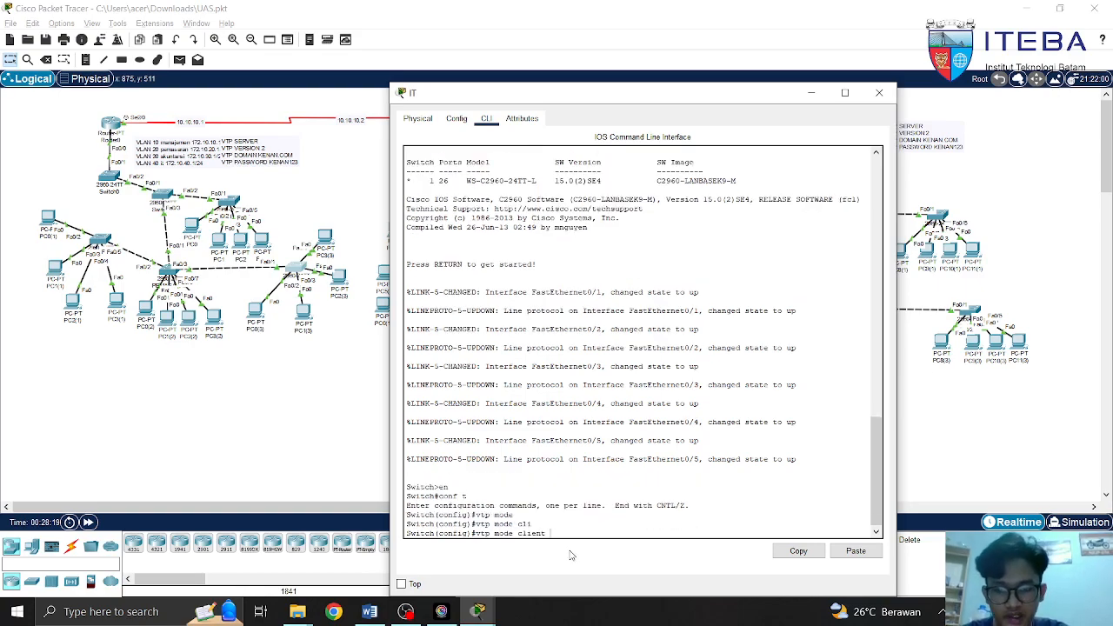
key(BackSpace)
key(BackSpace)
key(BackSpace)
key(BackSpace)
key(BackSpace)
key(BackSpace)
key(BackSpace)
key(BackSpace)
key(BackSpace)
key(BackSpace)
text(domain)
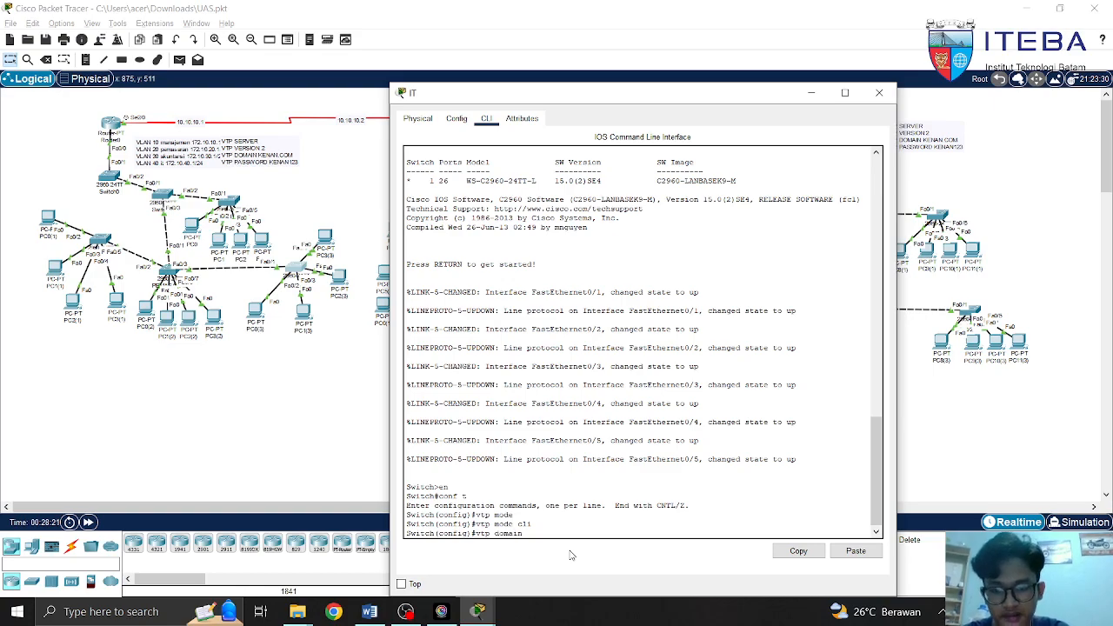
key(Tab)
text(kena)
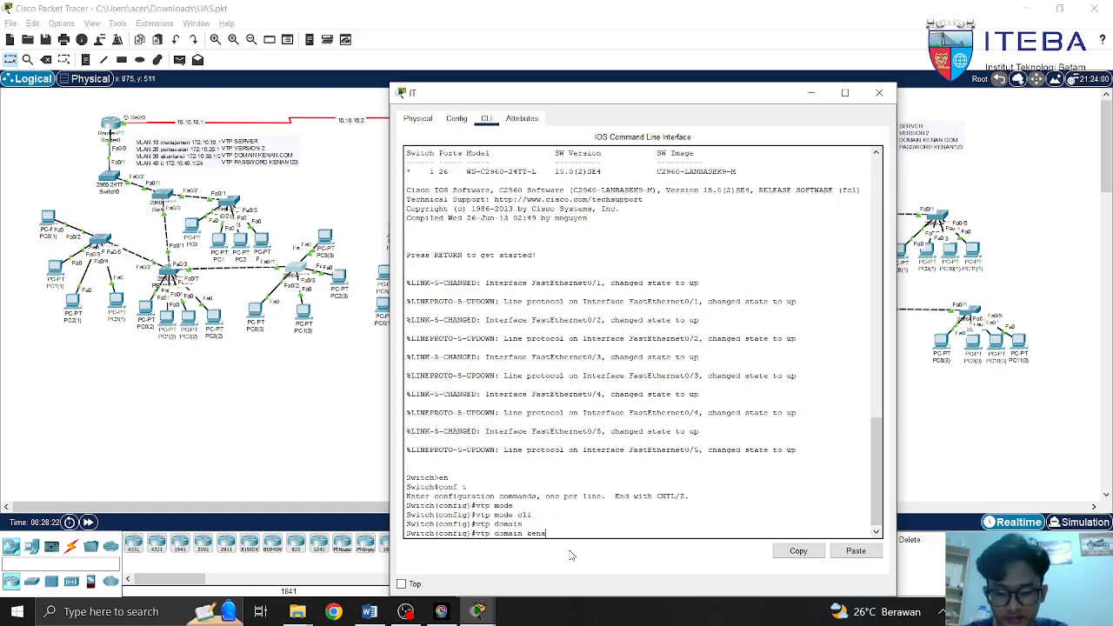
text(n.com)
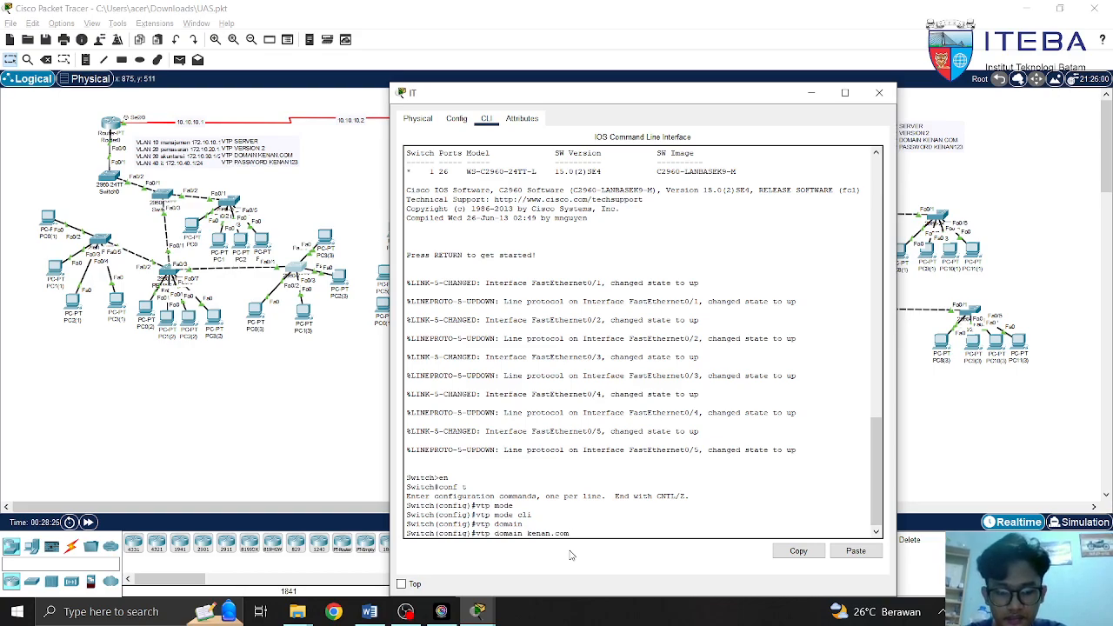
key(BackSpace)
key(BackSpace)
key(BackSpace)
key(BackSpace)
key(BackSpace)
key(BackSpace)
key(BackSpace)
key(BackSpace)
key(BackSpace)
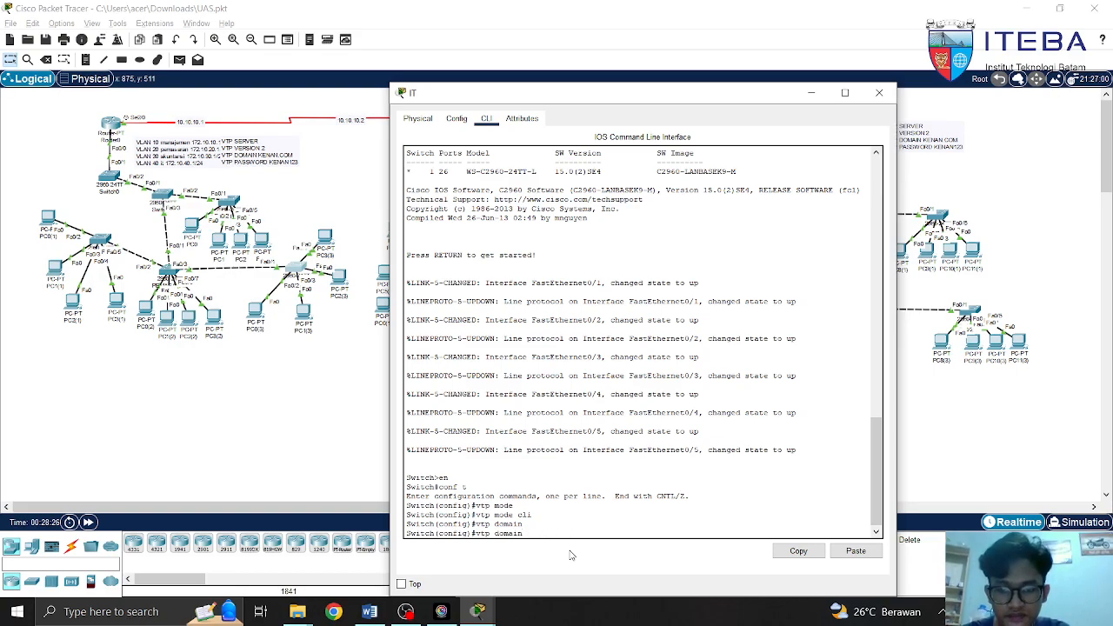
key(BackSpace)
key(BackSpace)
key(BackSpace)
key(BackSpace)
key(BackSpace)
key(BackSpace)
key(BackSpace)
key(BackSpace)
key(BackSpace)
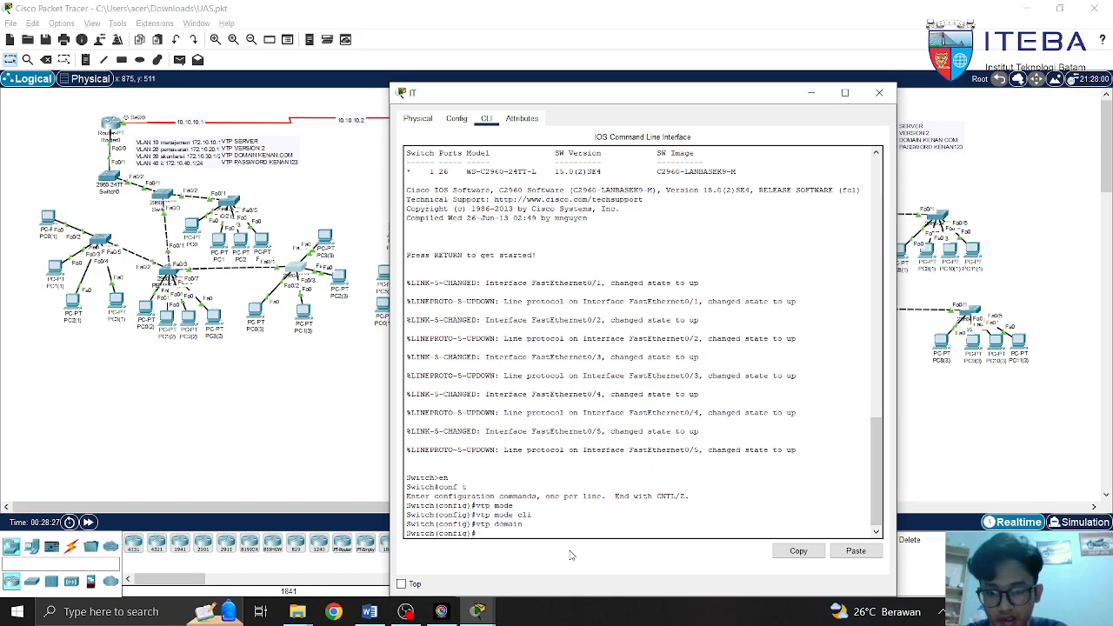
text(s)
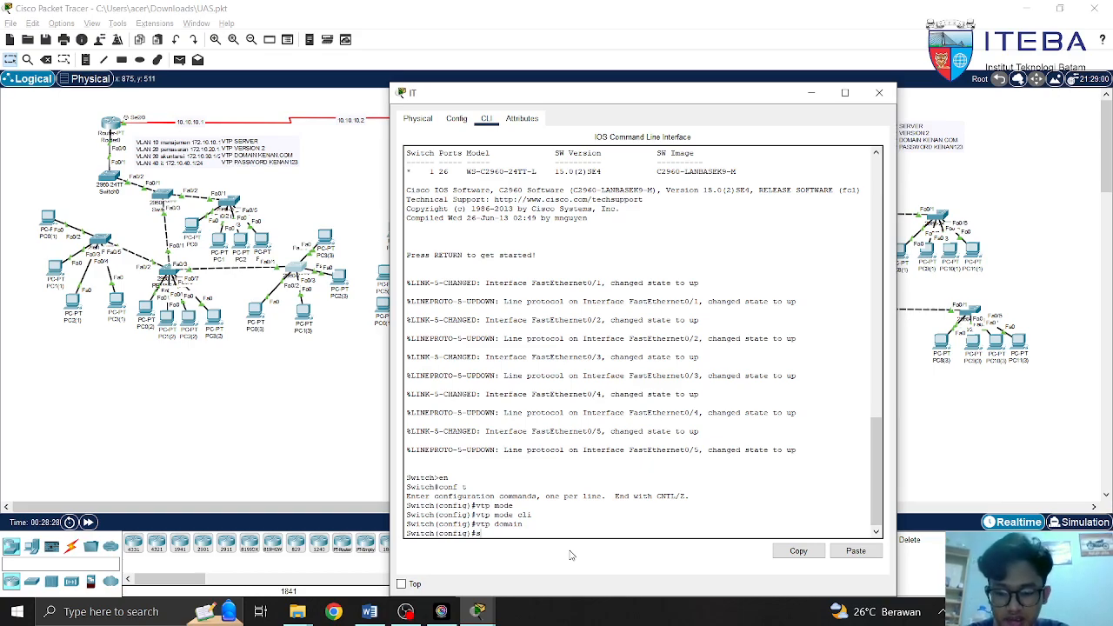
key(BackSpace)
text(int fa)
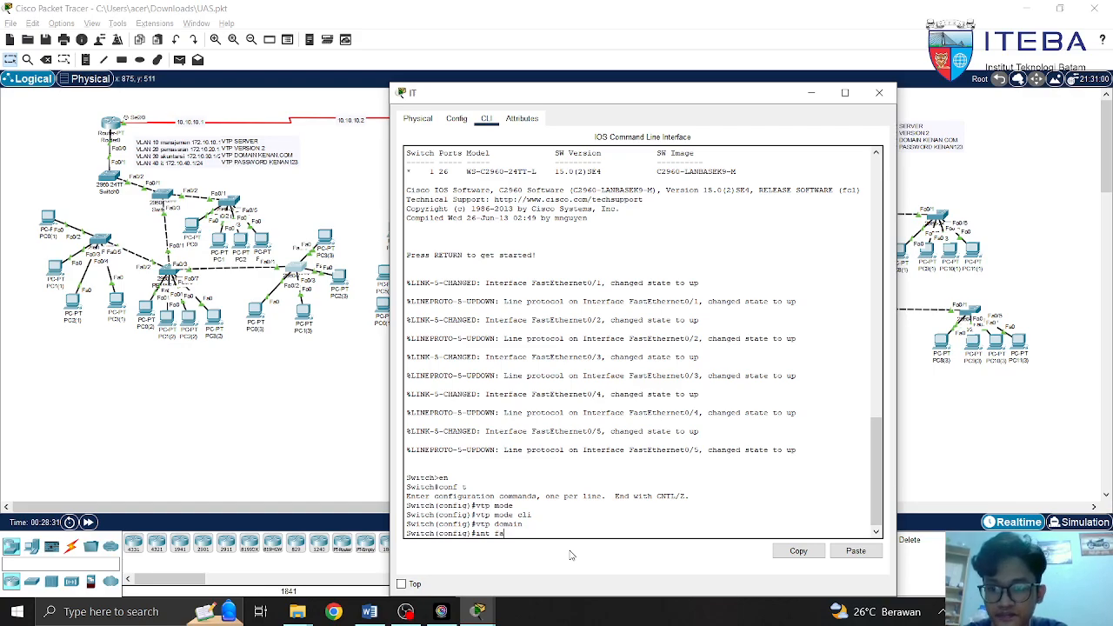
text(0)
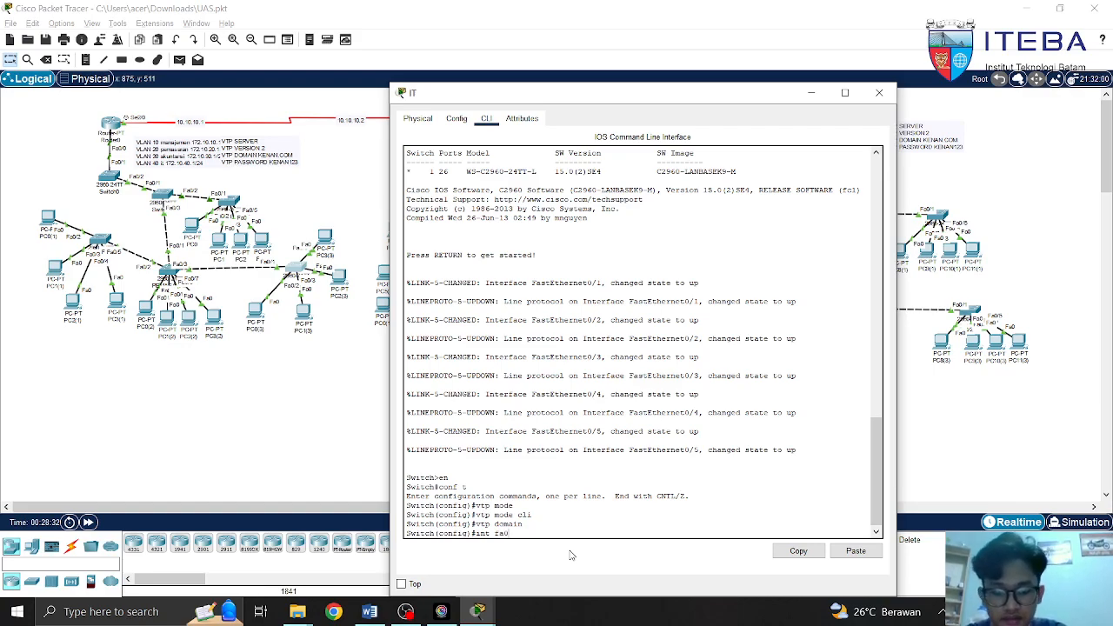
text(/1)
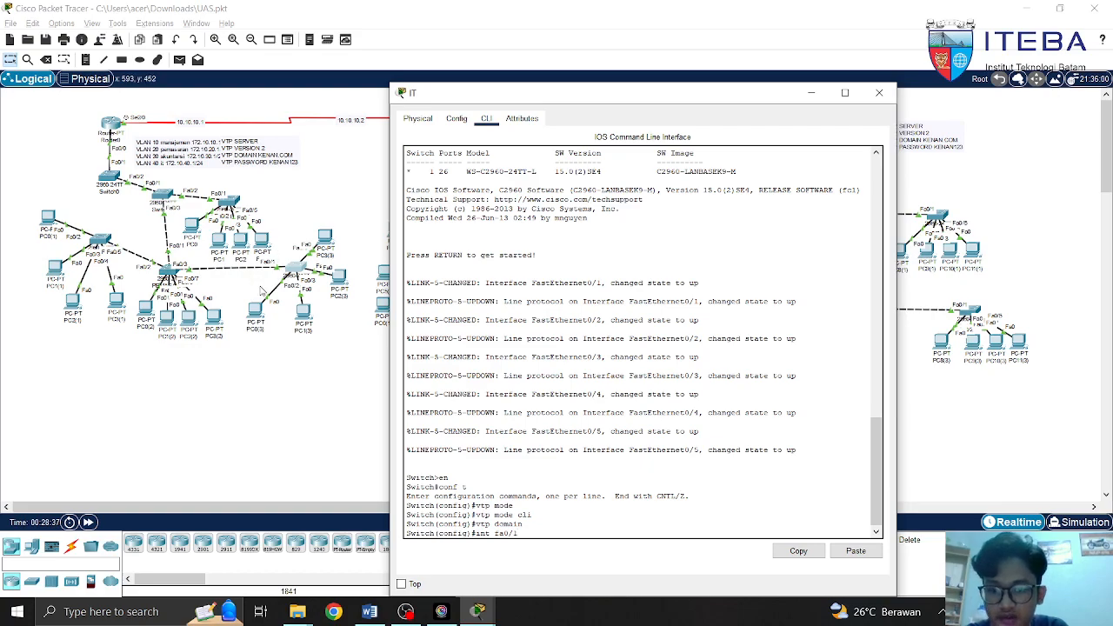
Enter interface fa0/1 on the IT switch and set switchport mode trunk
key(Return)
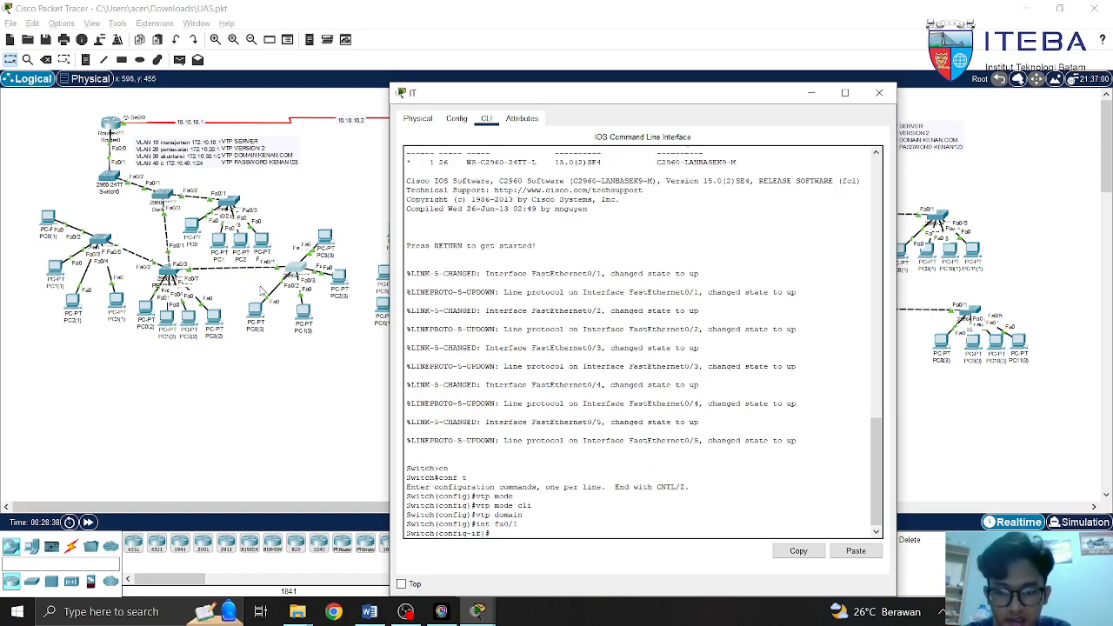
text(sw)
key(Tab)
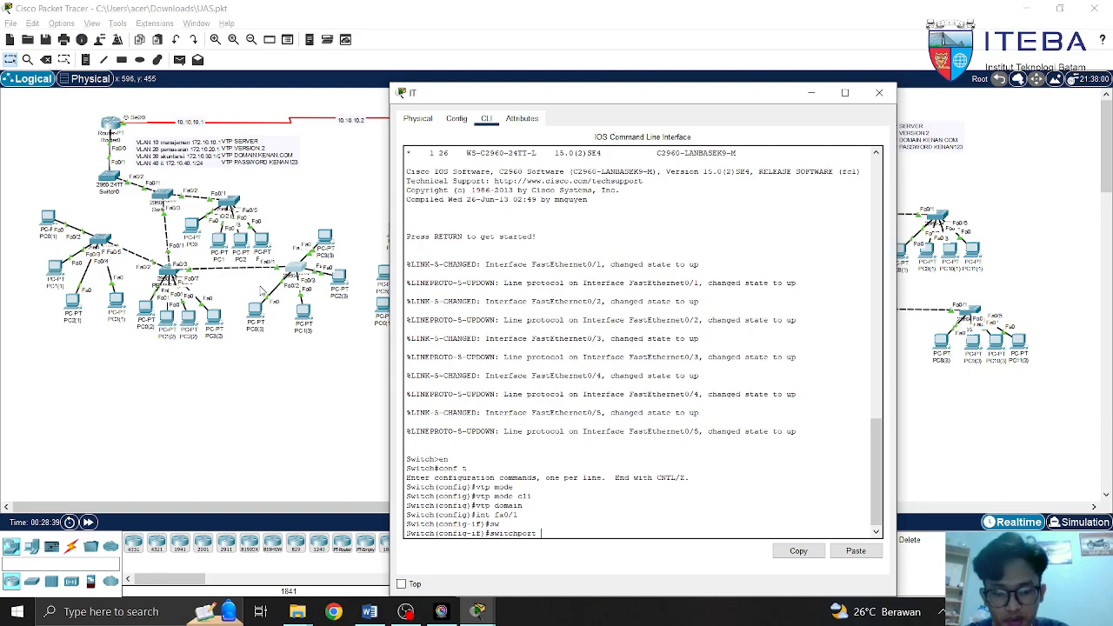
text(mod)
key(Tab)
key(Tab)
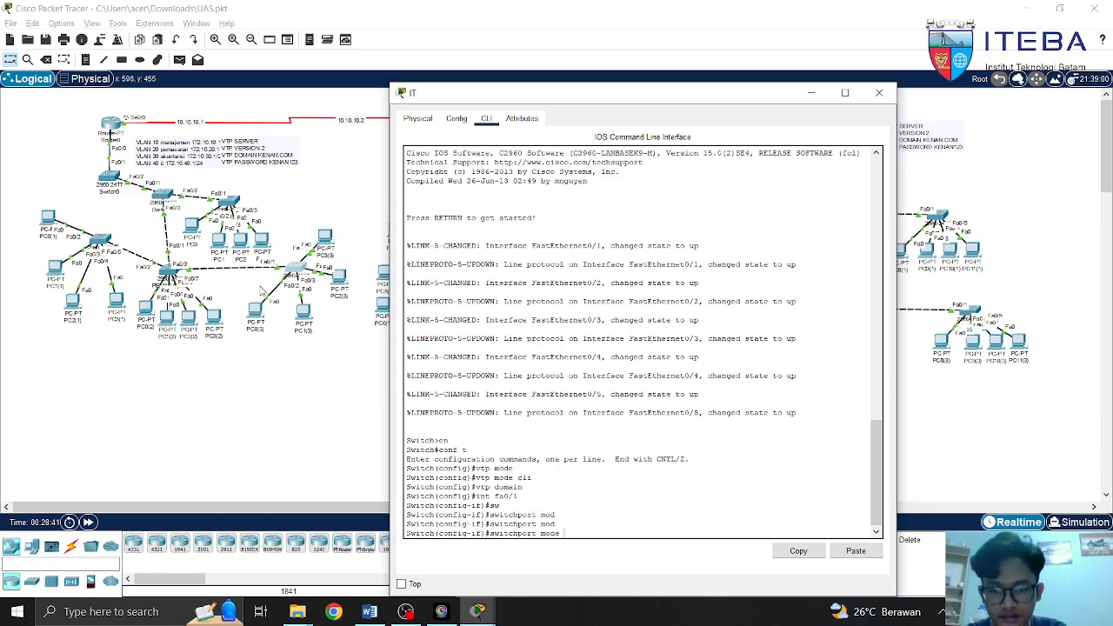
text(tr)
key(Tab)
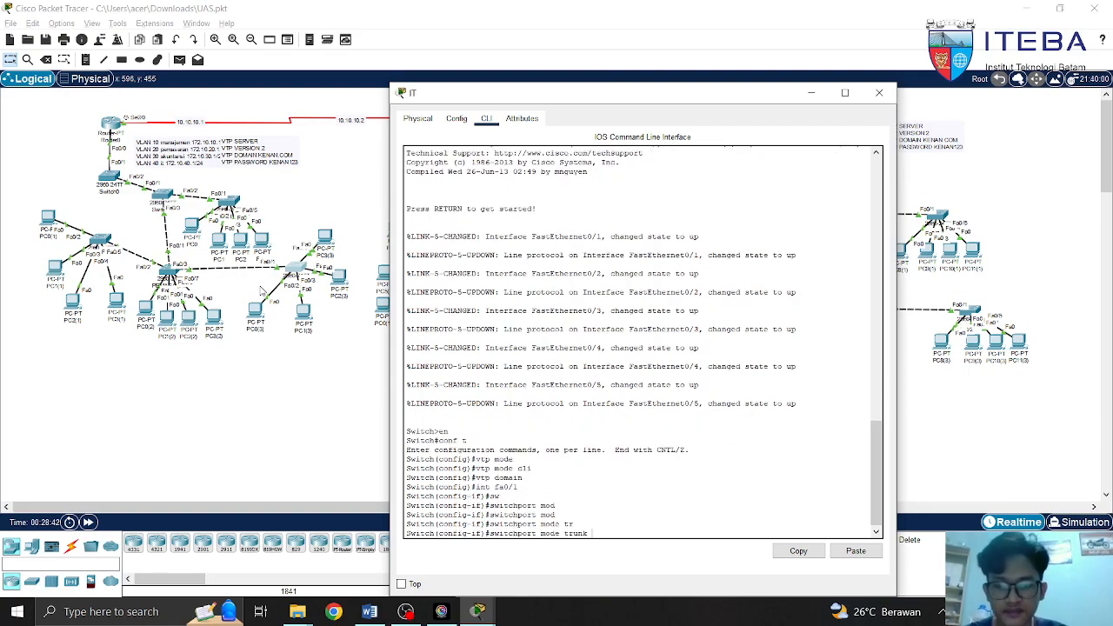
Draft 'switchport trunk allowed vlan all' on fa0/1, then erase it
key(BackSpace)
key(BackSpace)
key(BackSpace)
key(BackSpace)
key(BackSpace)
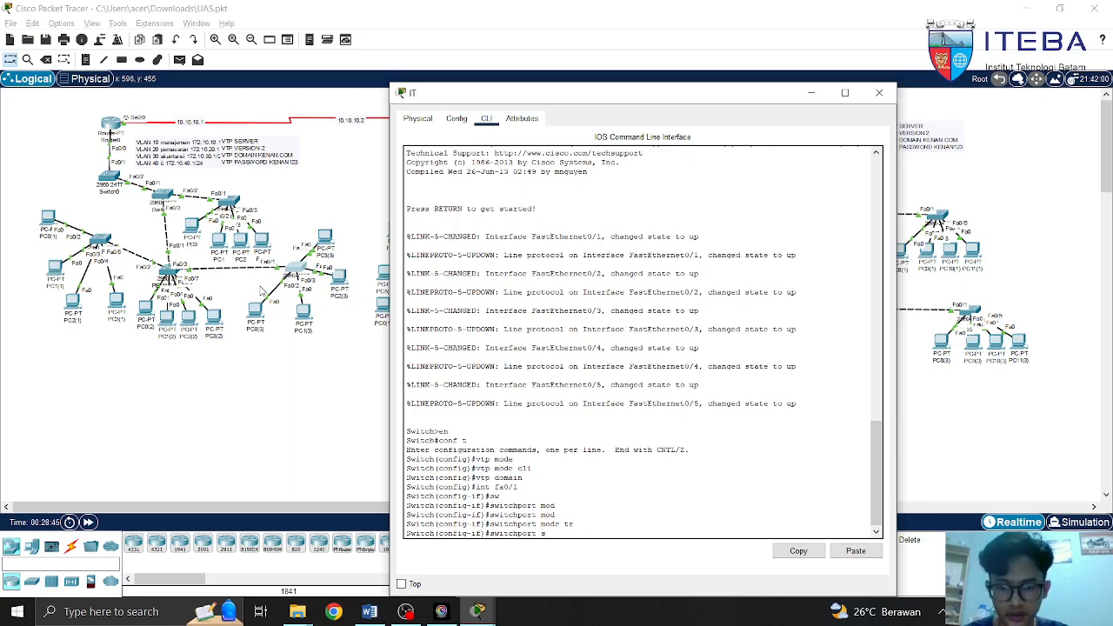
text(r)
key(Tab)
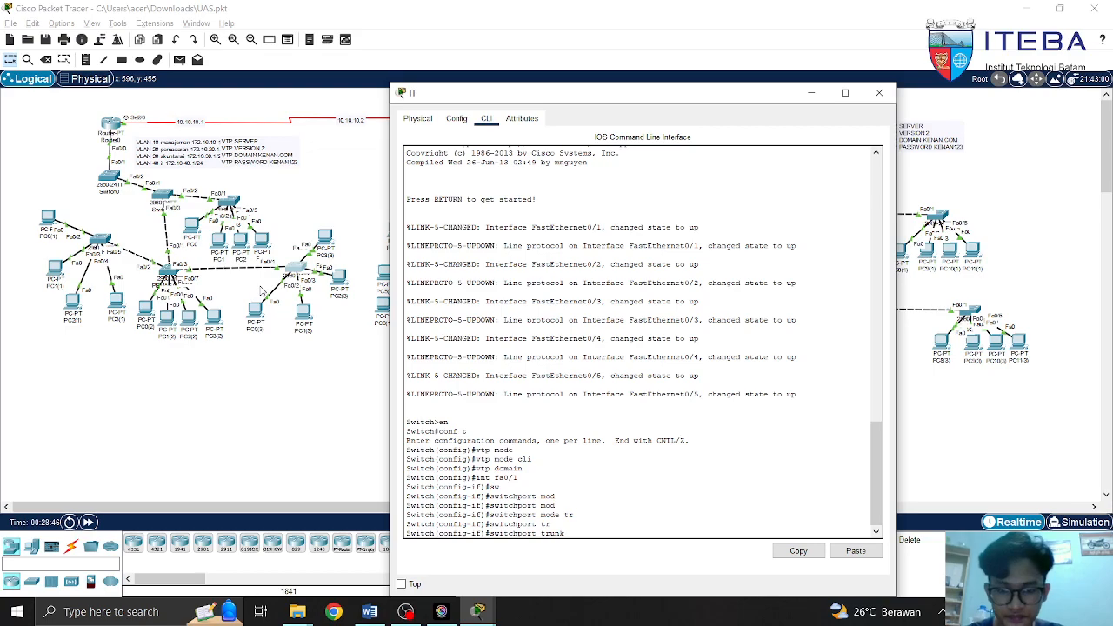
text(al)
key(Tab)
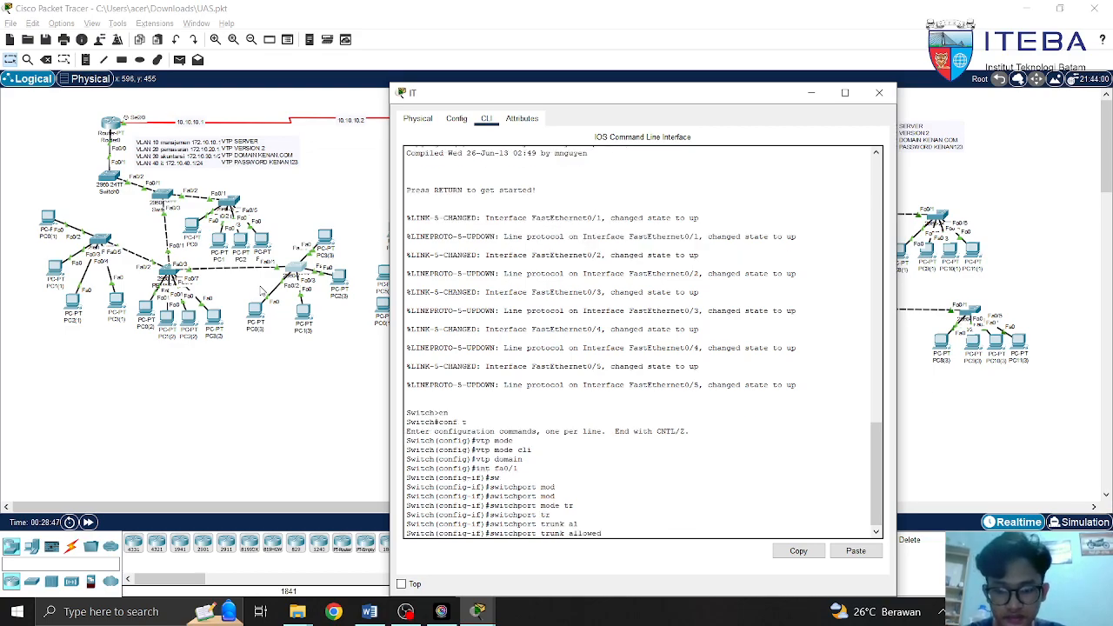
text(vlan)
key(Tab)
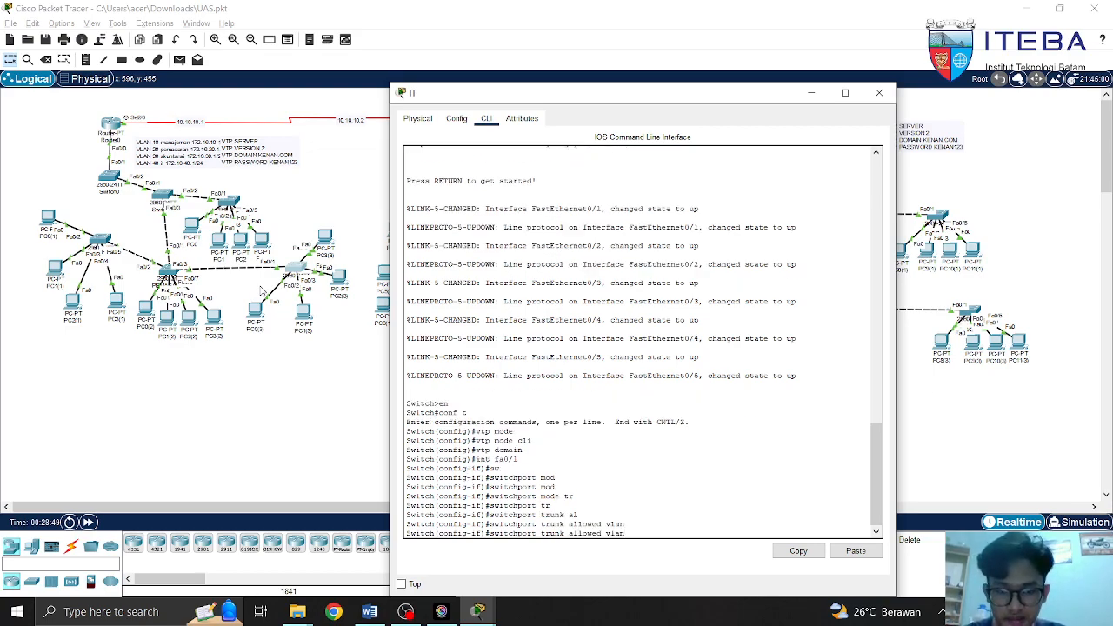
text(all)
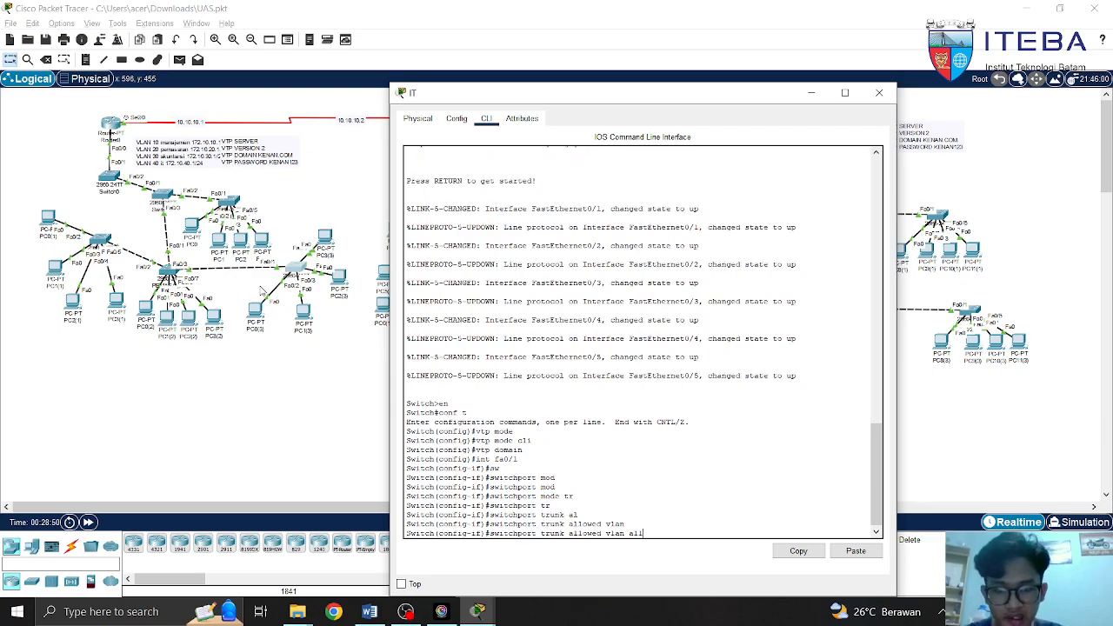
key(BackSpace)
key(BackSpace)
key(BackSpace)
key(BackSpace)
key(BackSpace)
key(BackSpace)
key(BackSpace)
key(BackSpace)
key(BackSpace)
key(BackSpace)
key(BackSpace)
key(BackSpace)
key(BackSpace)
key(BackSpace)
key(BackSpace)
key(BackSpace)
key(BackSpace)
key(BackSpace)
key(BackSpace)
key(BackSpace)
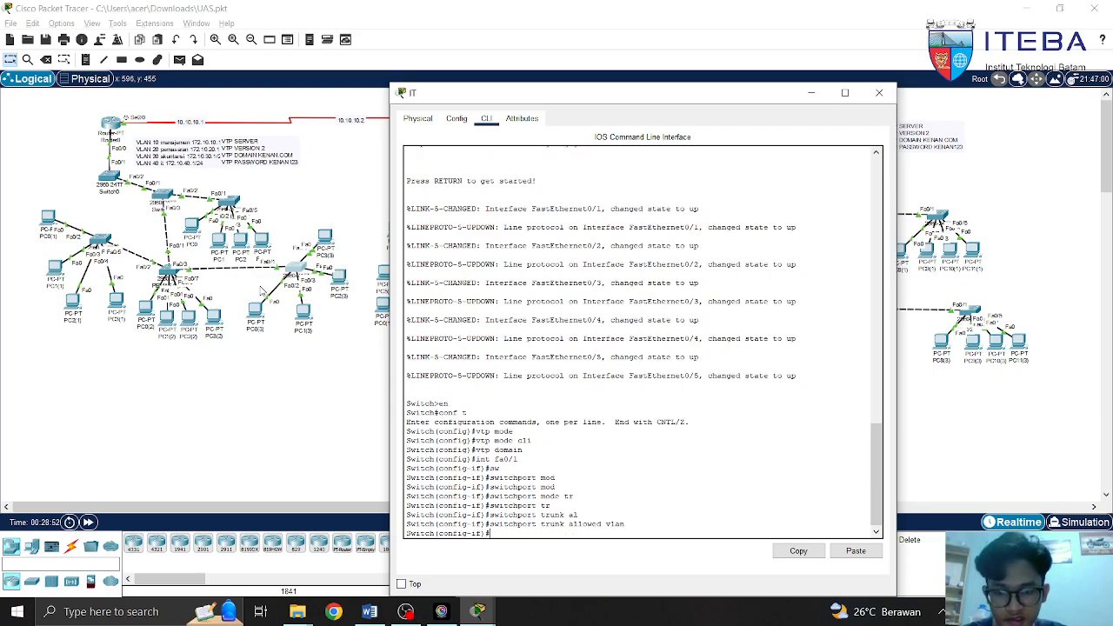
Exit interface configuration and start an 'int range fa' command
text(exit)
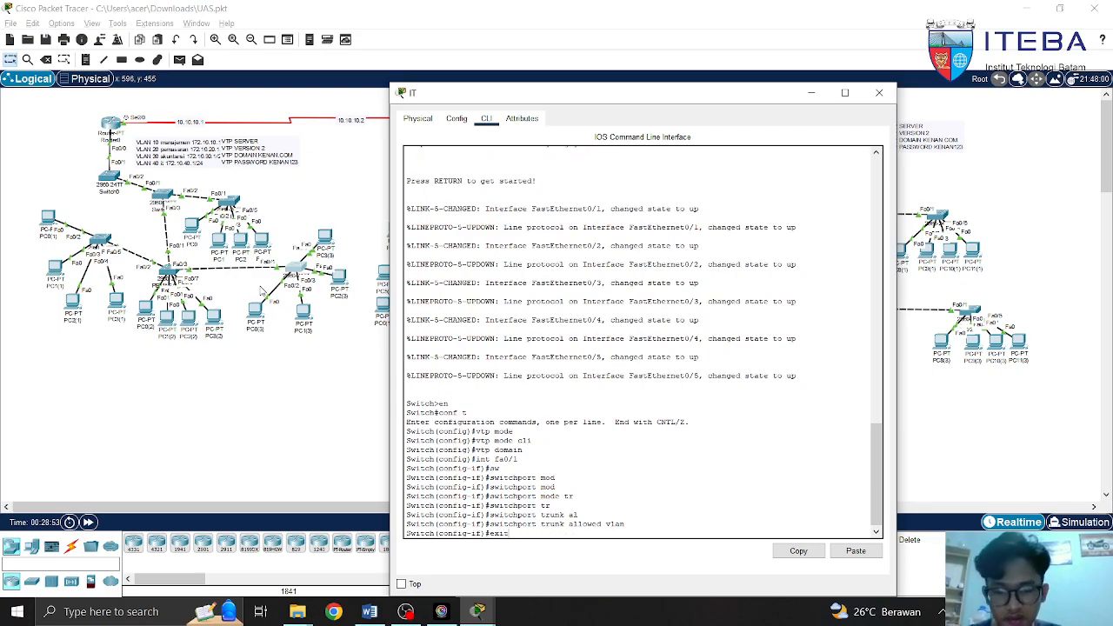
key(Return)
text(int)
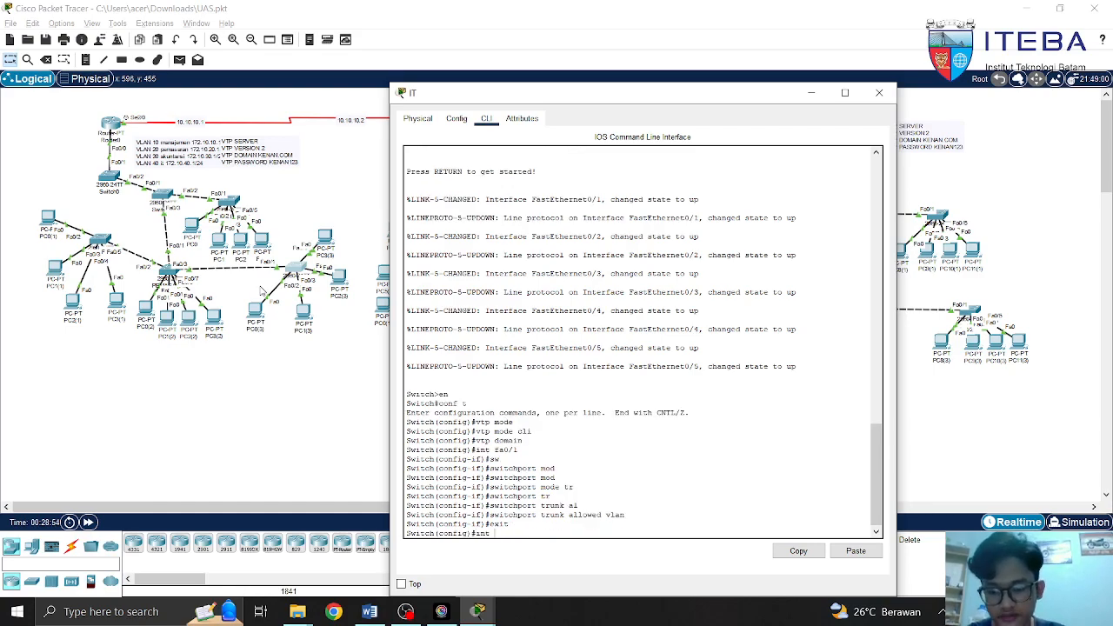
text( ra)
key(Tab)
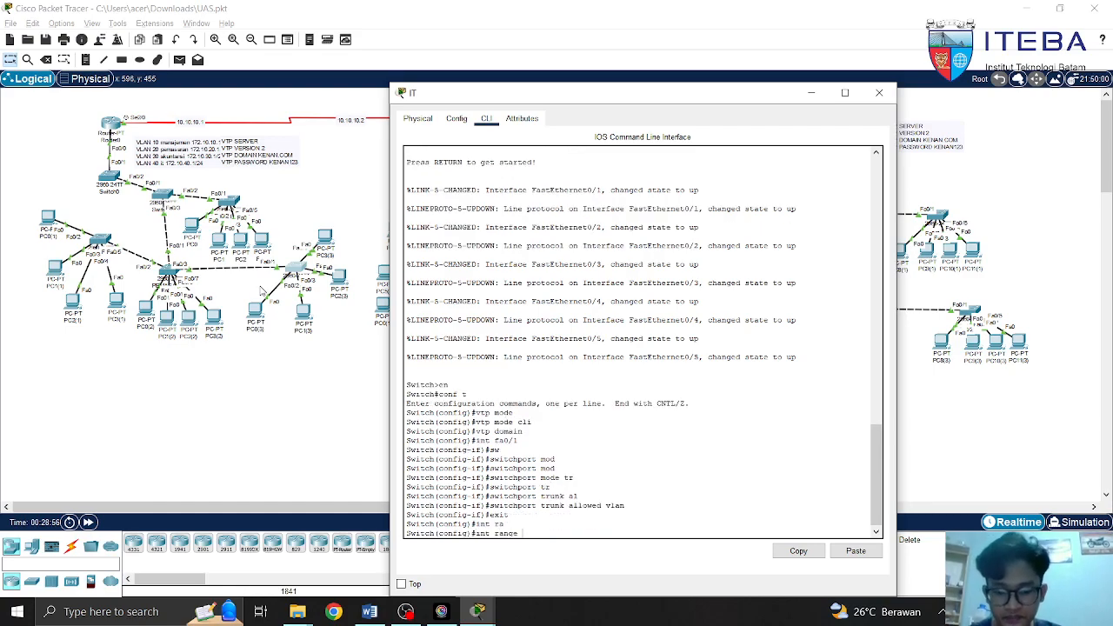
text(fa0/)
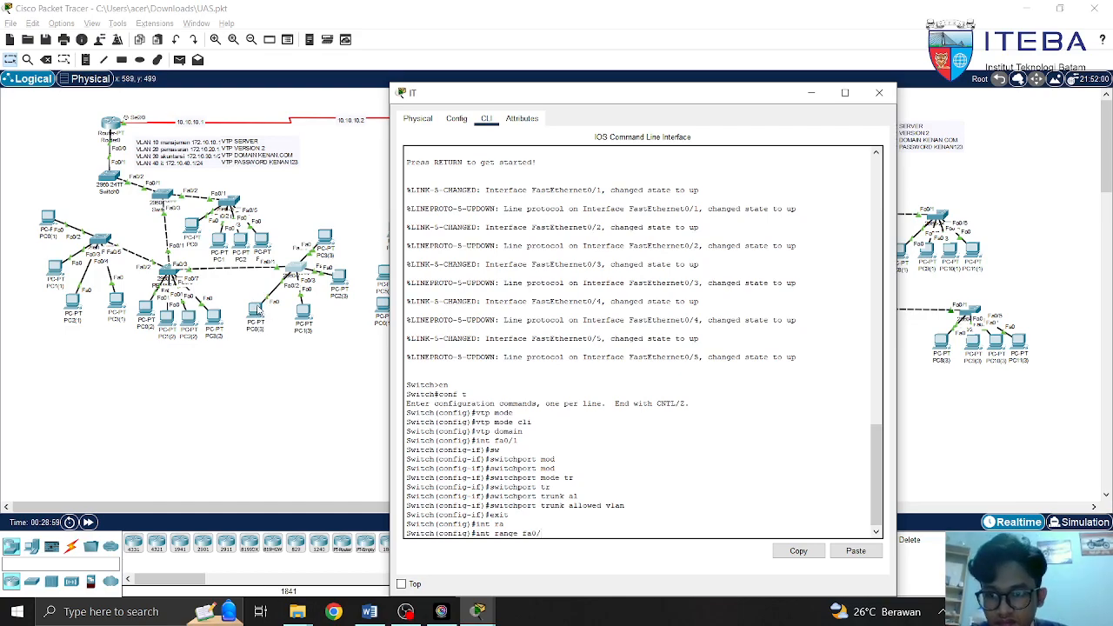
Reposition PC3(3) on the canvas back near the IT switch
click(257, 310)
drag(264, 277, 304, 295)
drag(324, 236, 371, 192)
click(289, 244)
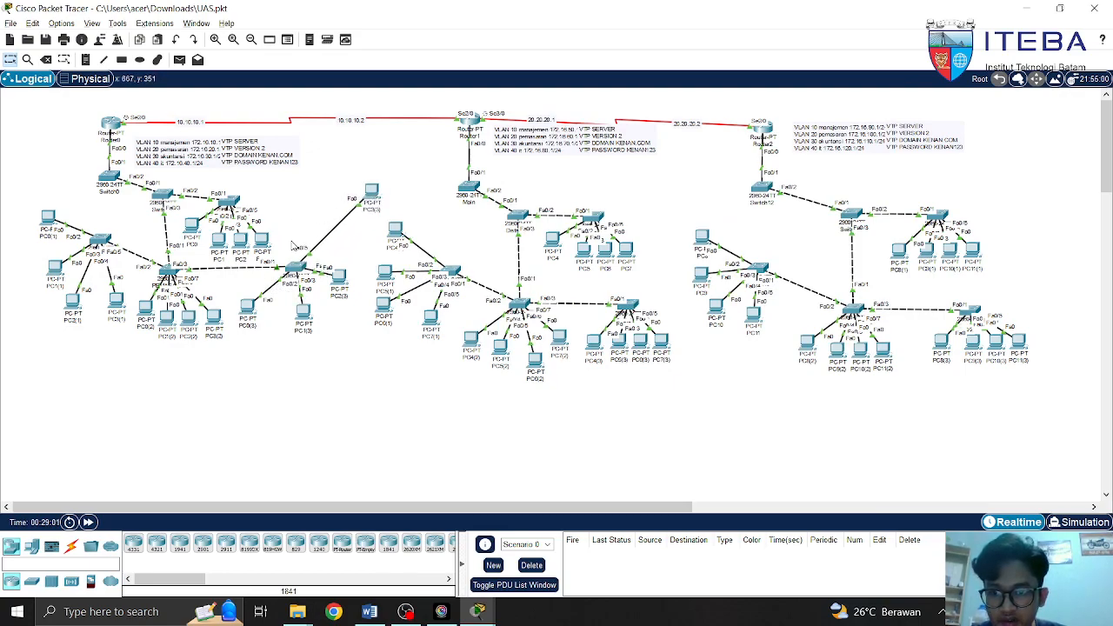
drag(372, 193, 341, 237)
Select interface range fa0/2-5 on the IT switch and set switchport mode access
click(299, 275)
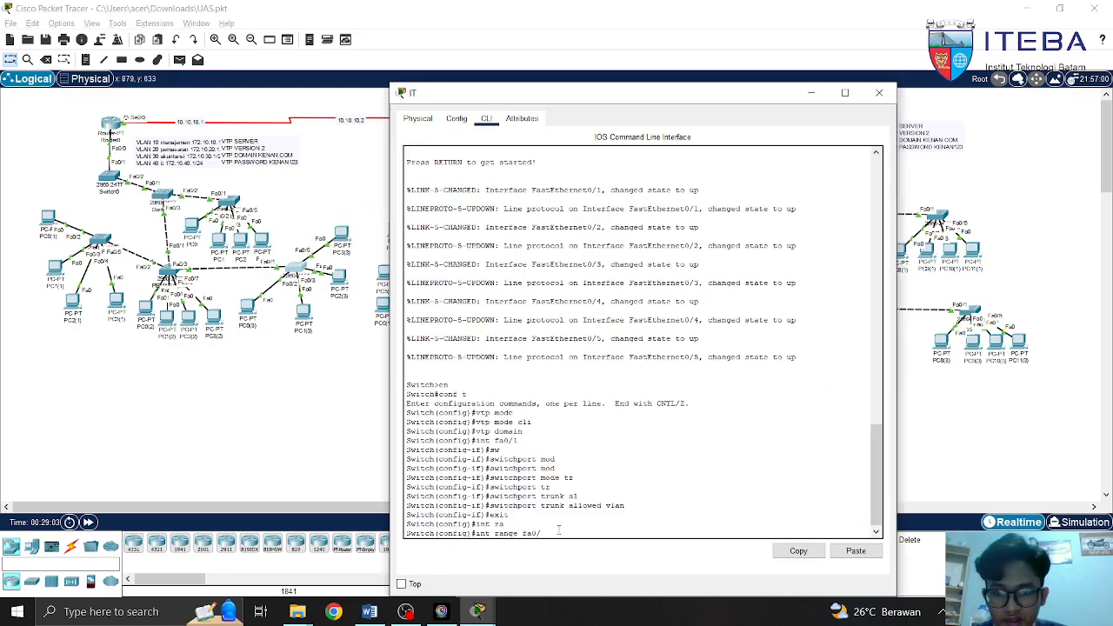
text(-5)
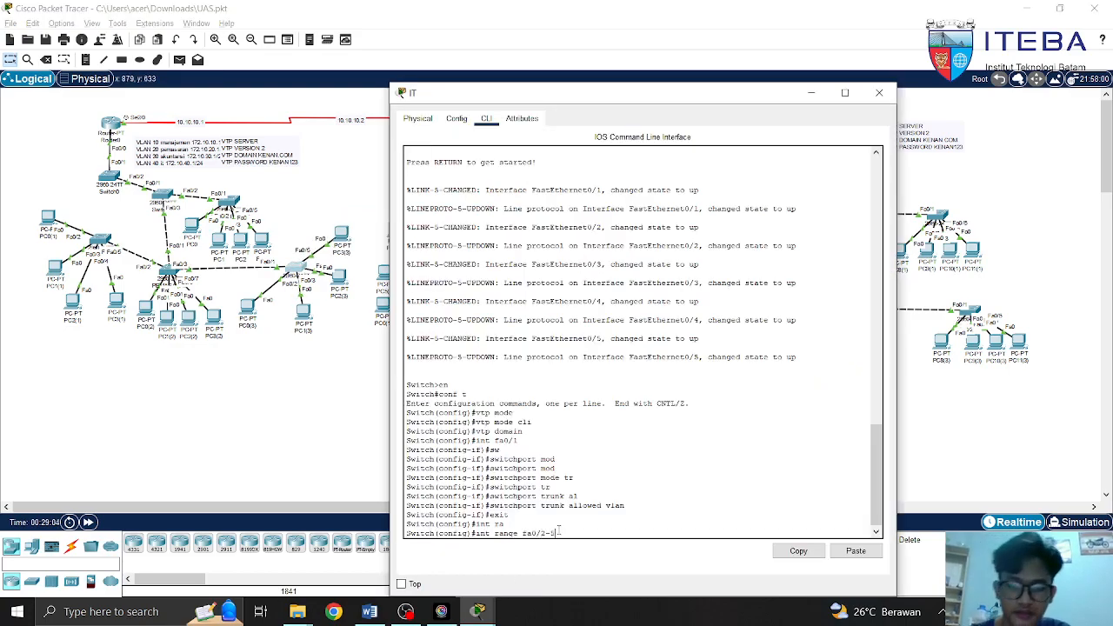
key(Return)
text(sw)
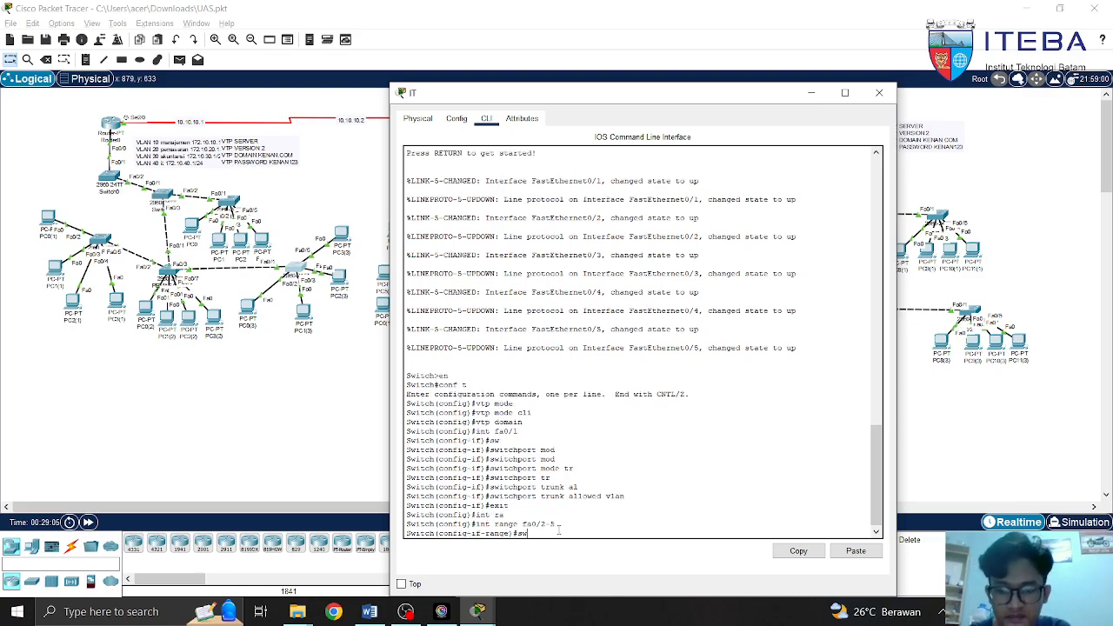
key(Tab)
text(mode)
key(Tab)
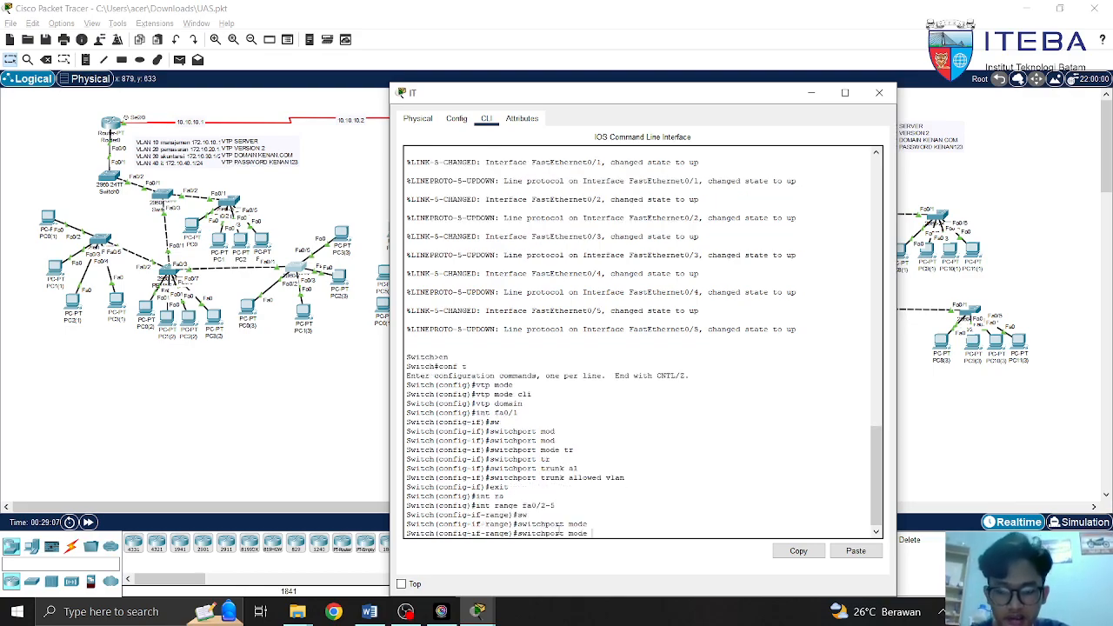
text(acc)
key(Tab)
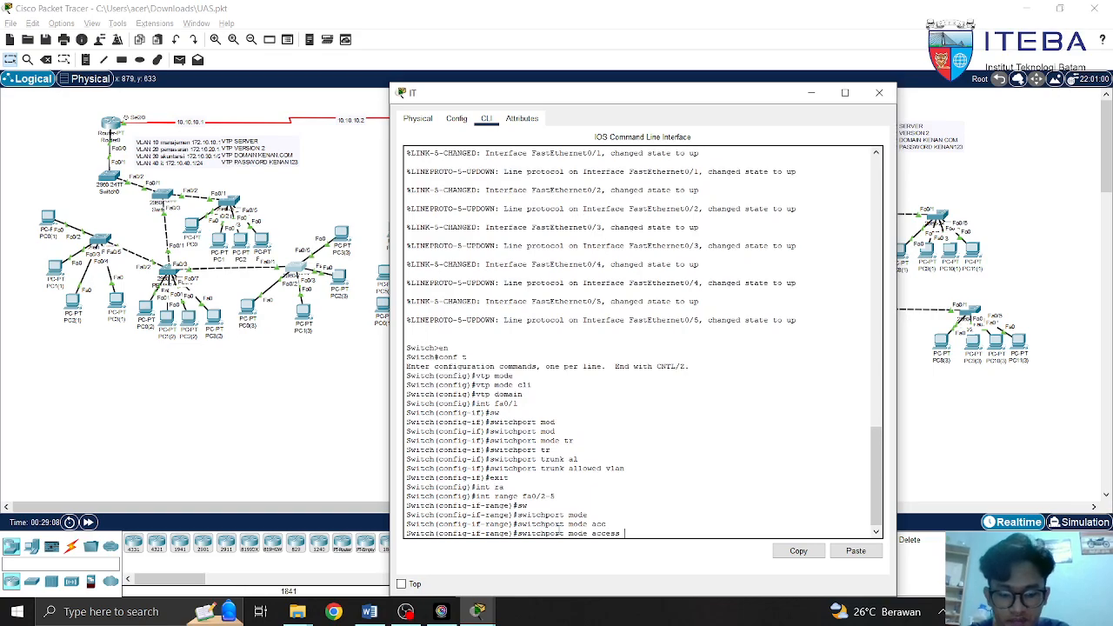
Discard the drafted 'access vlan 490' line, end configuration and close the IT switch window
key(BackSpace)
key(BackSpace)
key(BackSpace)
key(BackSpace)
key(BackSpace)
key(BackSpace)
key(BackSpace)
key(BackSpace)
key(BackSpace)
key(BackSpace)
key(BackSpace)
key(BackSpace)
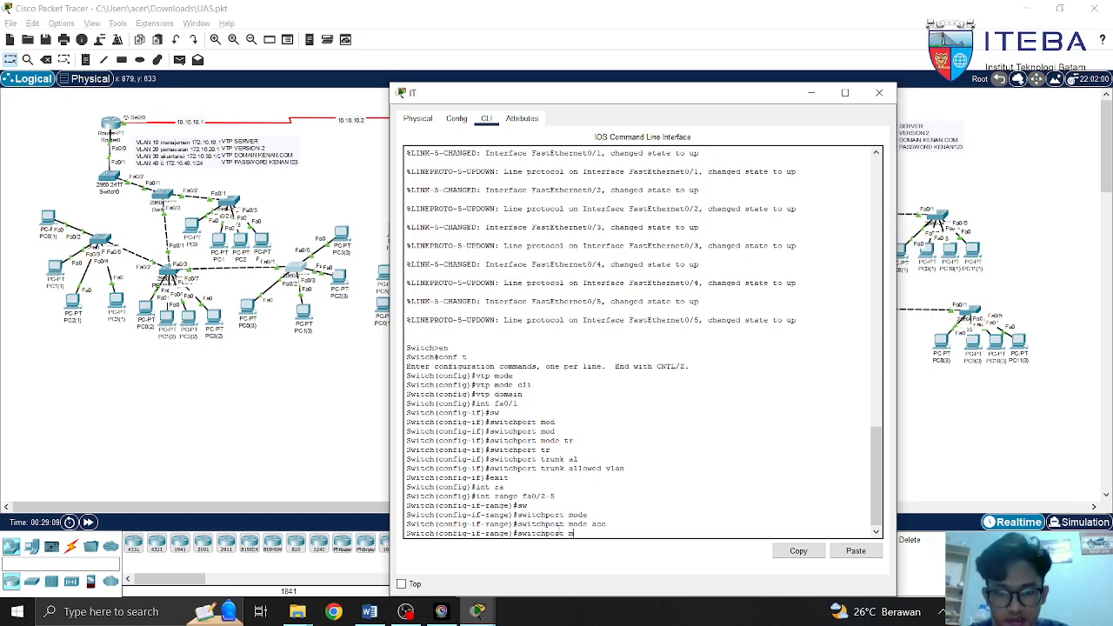
text(acc)
key(Tab)
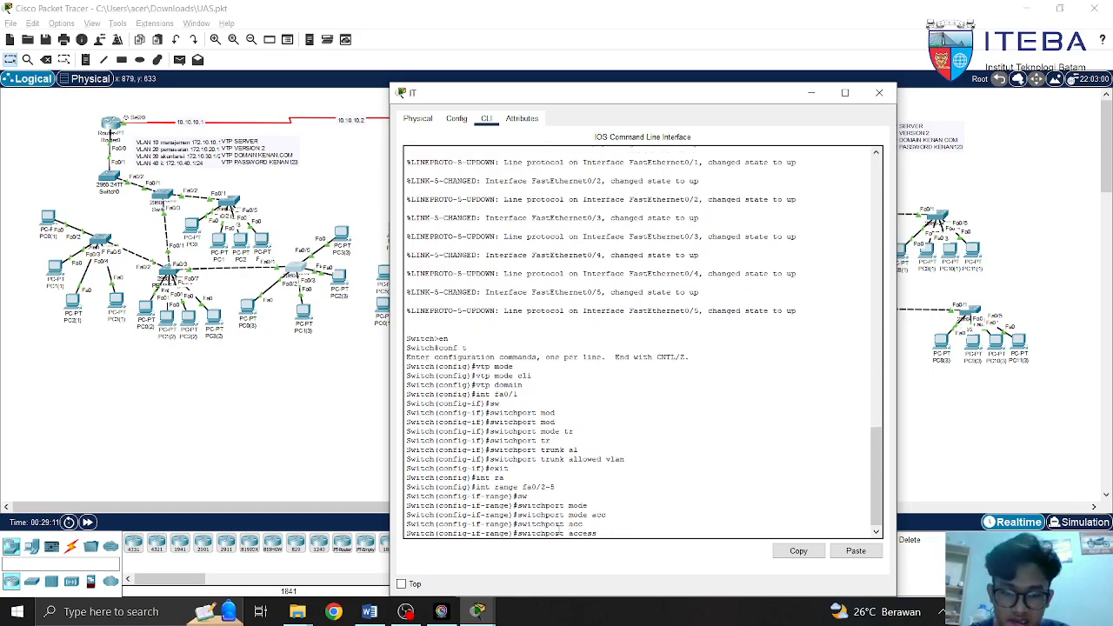
text(vlan)
text( 49)
text(0)
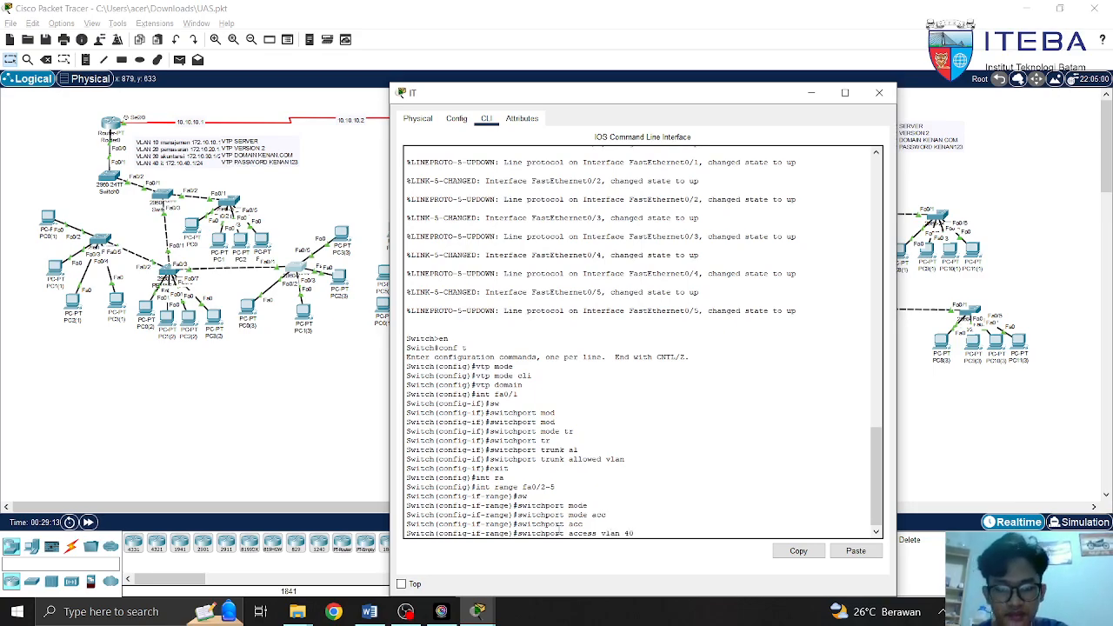
key(BackSpace)
key(BackSpace)
key(BackSpace)
key(BackSpace)
key(BackSpace)
key(BackSpace)
key(BackSpace)
key(BackSpace)
key(BackSpace)
key(BackSpace)
key(BackSpace)
key(BackSpace)
key(BackSpace)
key(BackSpace)
key(BackSpace)
key(BackSpace)
key(BackSpace)
key(BackSpace)
key(BackSpace)
key(BackSpace)
text(end)
key(Return)
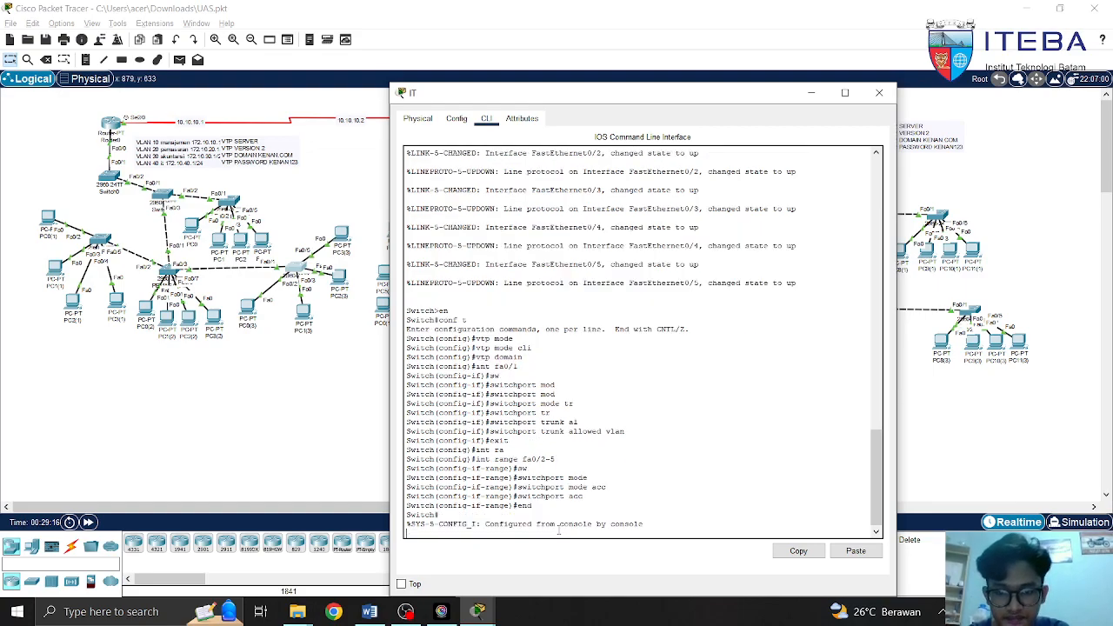
key(Return)
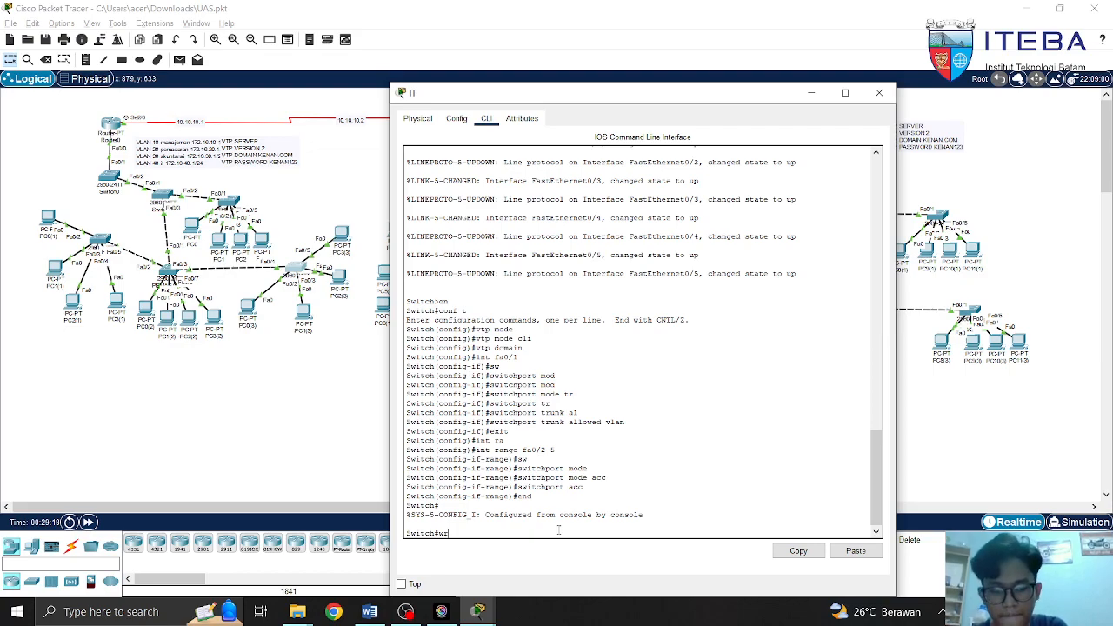
click(879, 92)
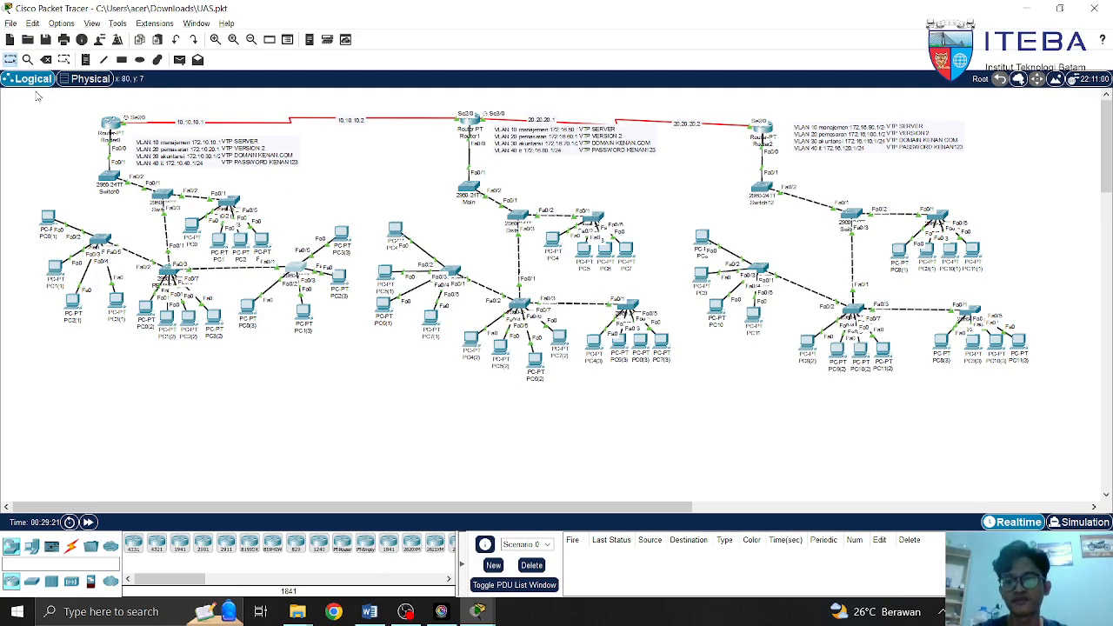
drag(83, 109, 352, 334)
drag(32, 106, 361, 377)
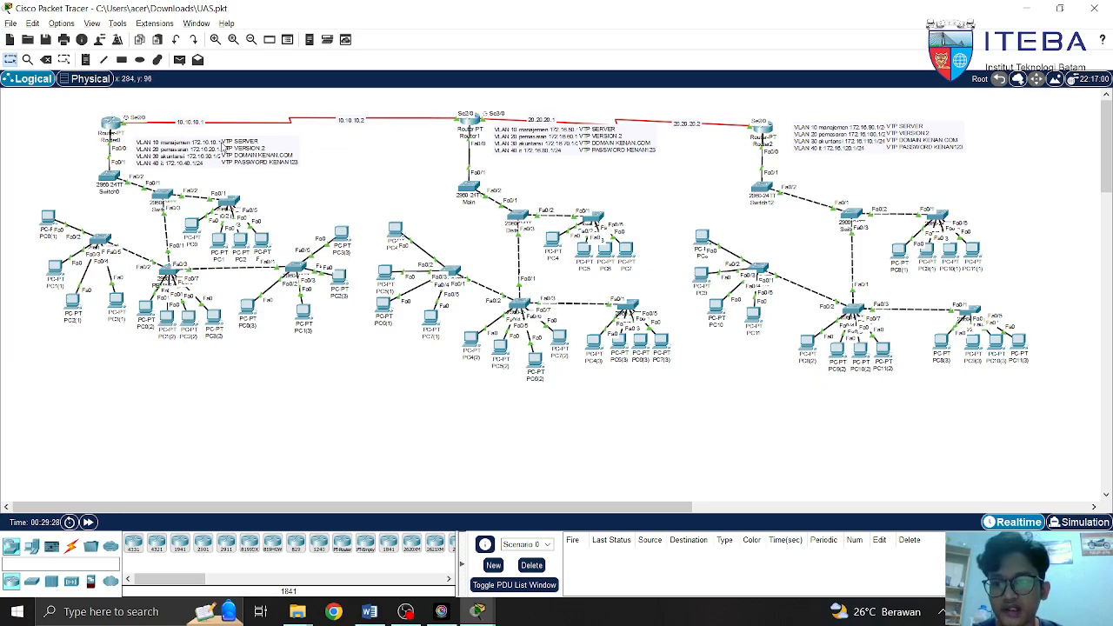
drag(37, 115, 340, 365)
drag(426, 110, 665, 412)
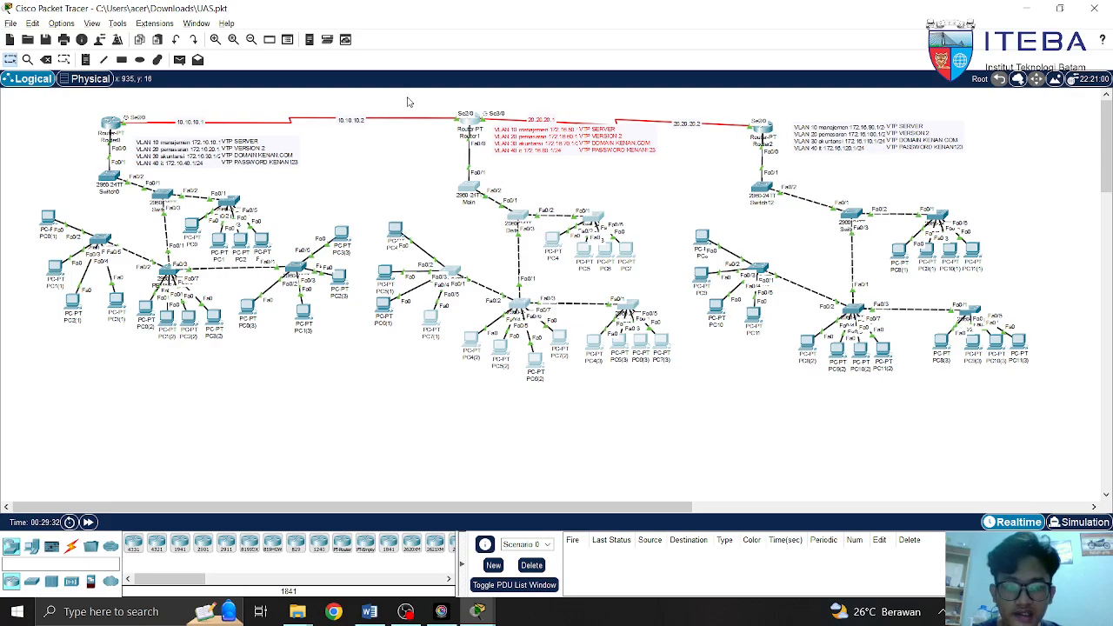
drag(412, 104, 667, 398)
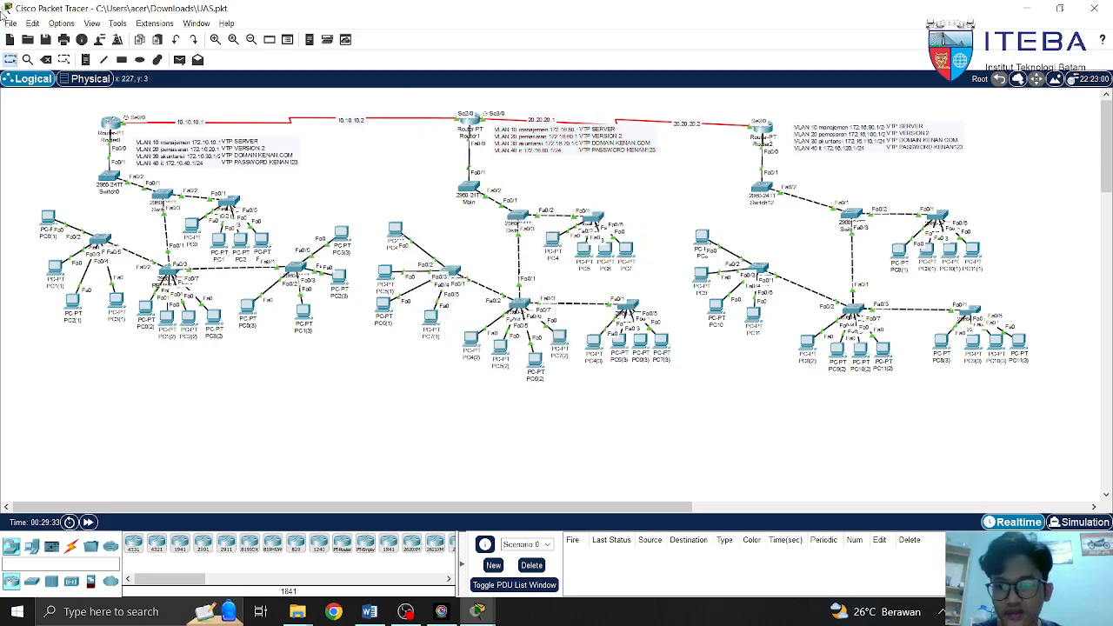
Open and close the Router0, Router1 and Router2 configuration windows in turn
click(111, 125)
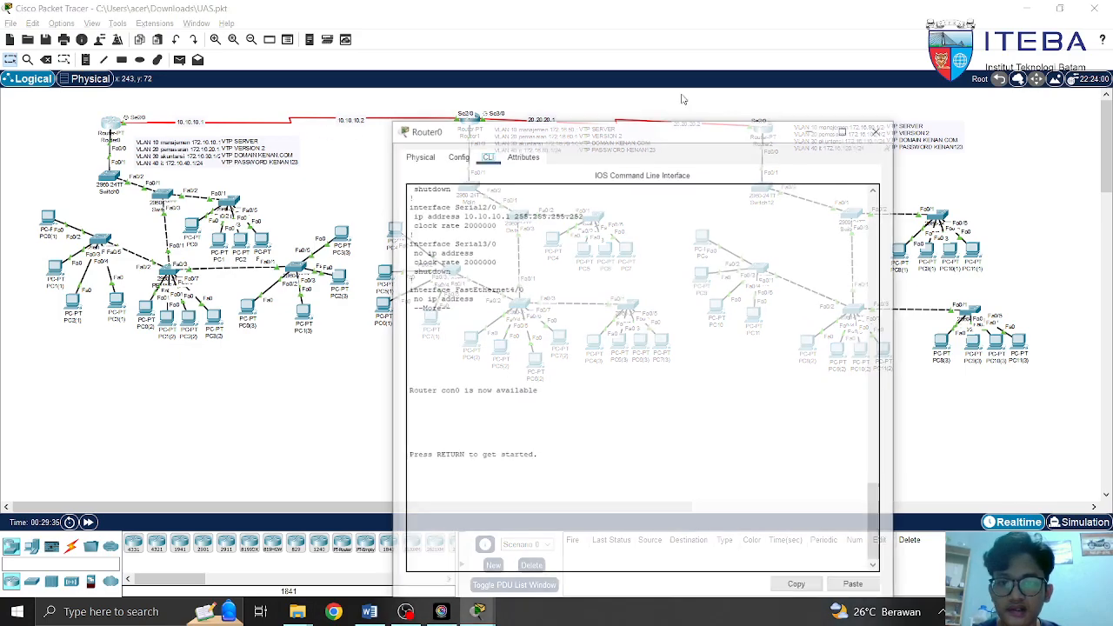
click(880, 98)
click(470, 116)
click(878, 92)
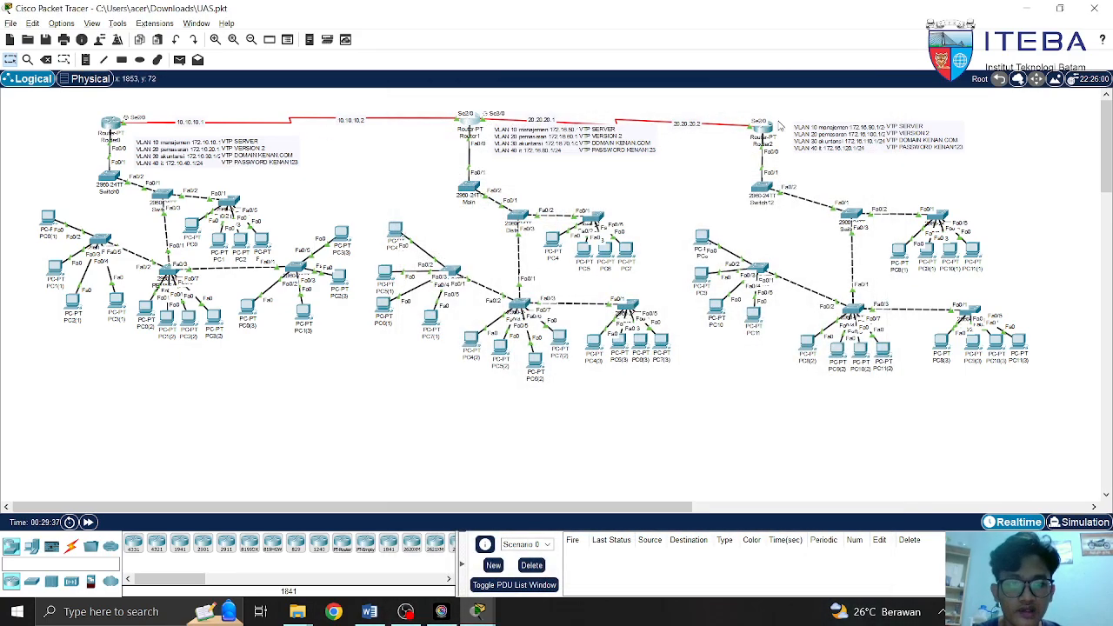
click(765, 129)
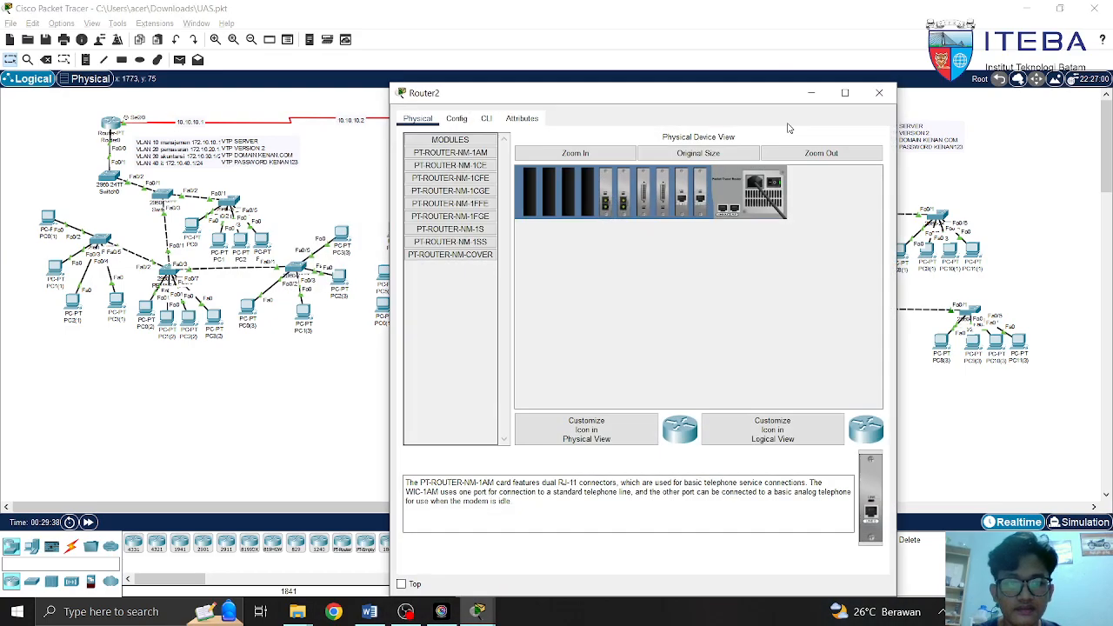
click(879, 94)
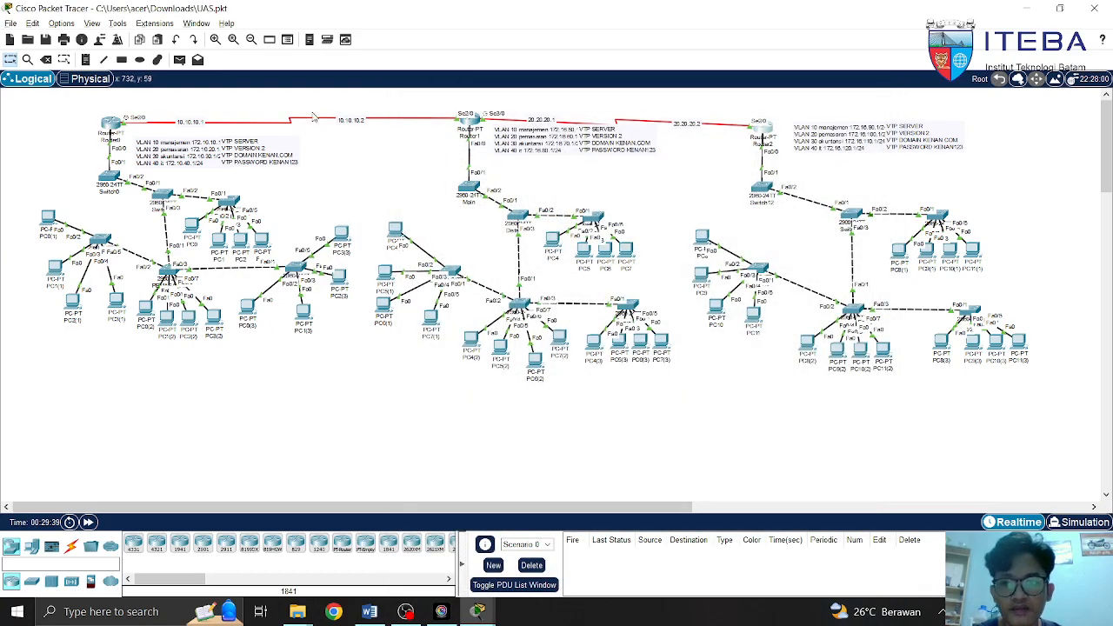
Inspect the serial link labels 10.10.10.1, 10.10.10.2, 20.20.20.1 and 20.20.20.2, leaving them unchanged
click(111, 131)
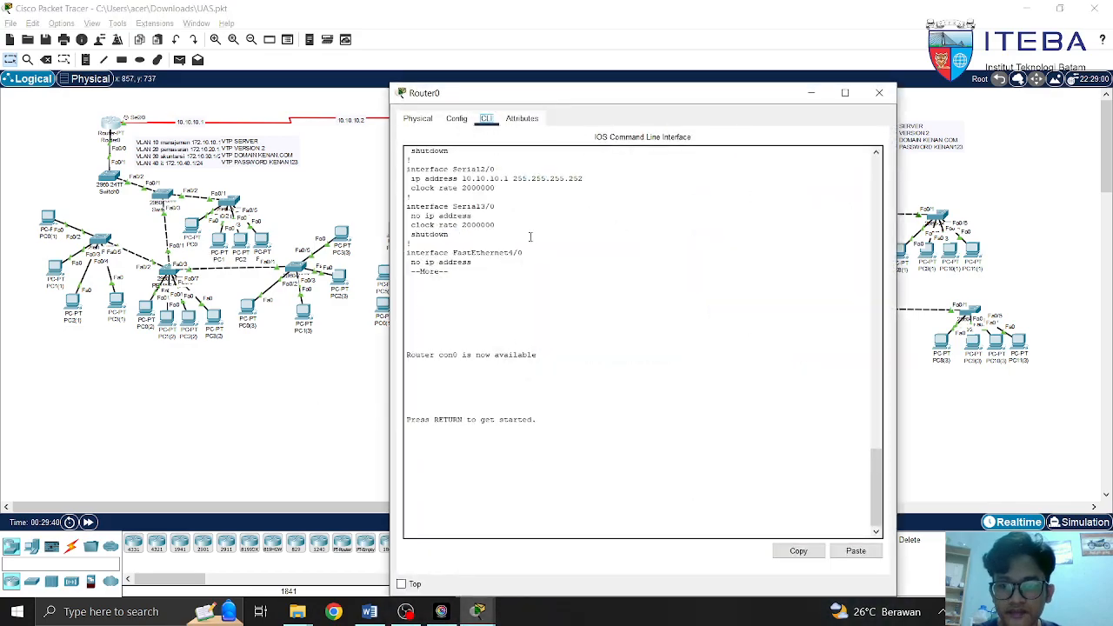
mouse_move(170, 111)
mouse_down()
mouse_move(181, 129)
mouse_move(223, 137)
mouse_move(164, 126)
mouse_up()
double_click(204, 128)
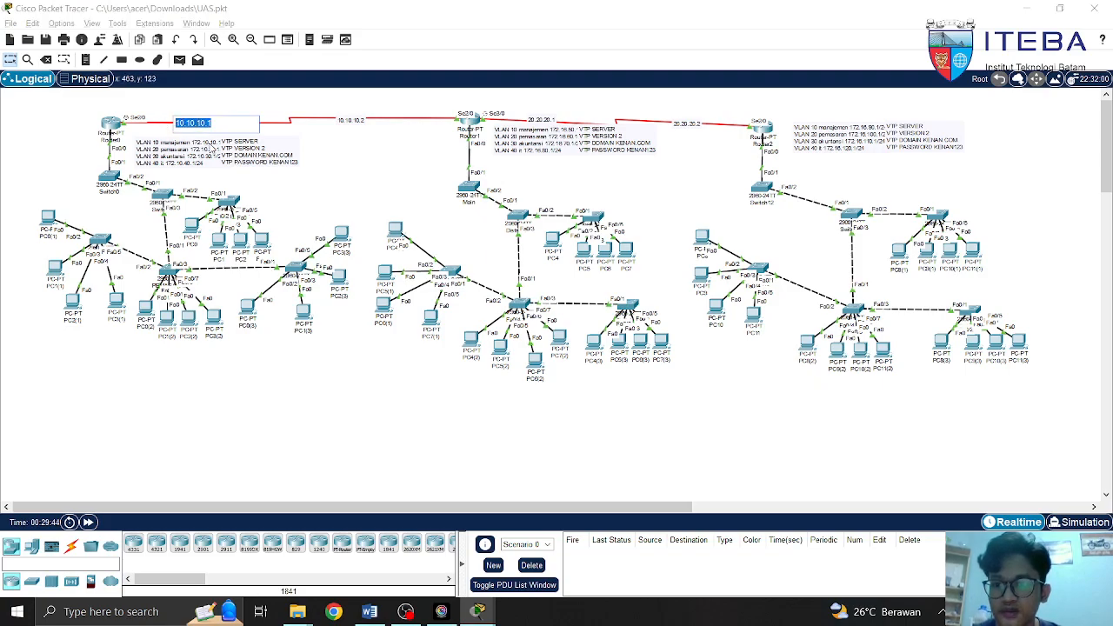
click(340, 122)
drag(337, 121, 379, 122)
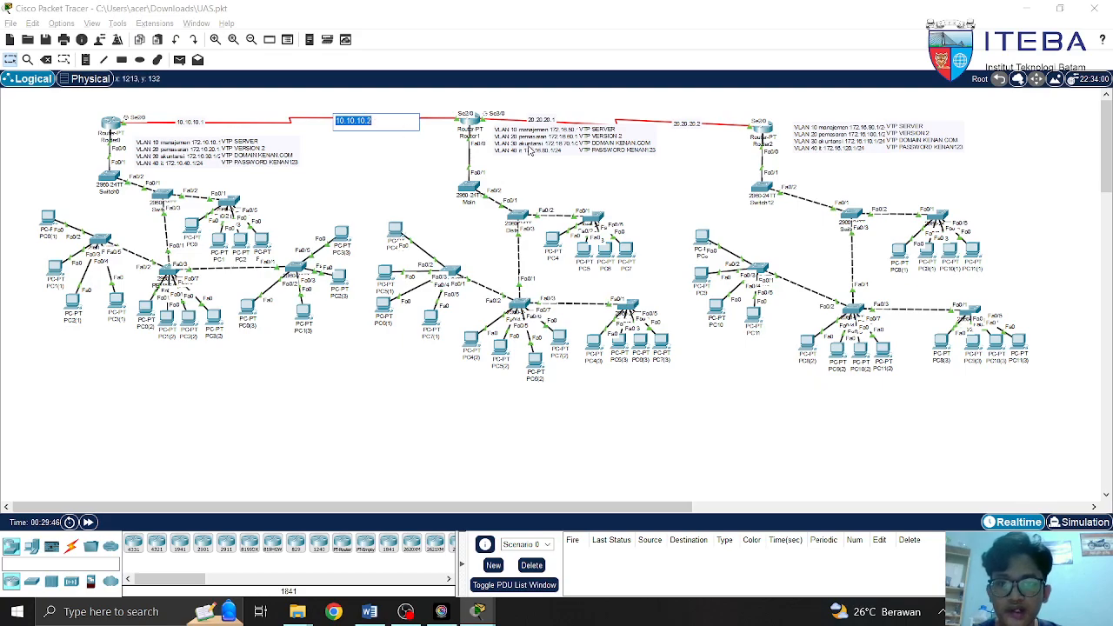
click(541, 122)
drag(527, 120, 639, 141)
click(678, 124)
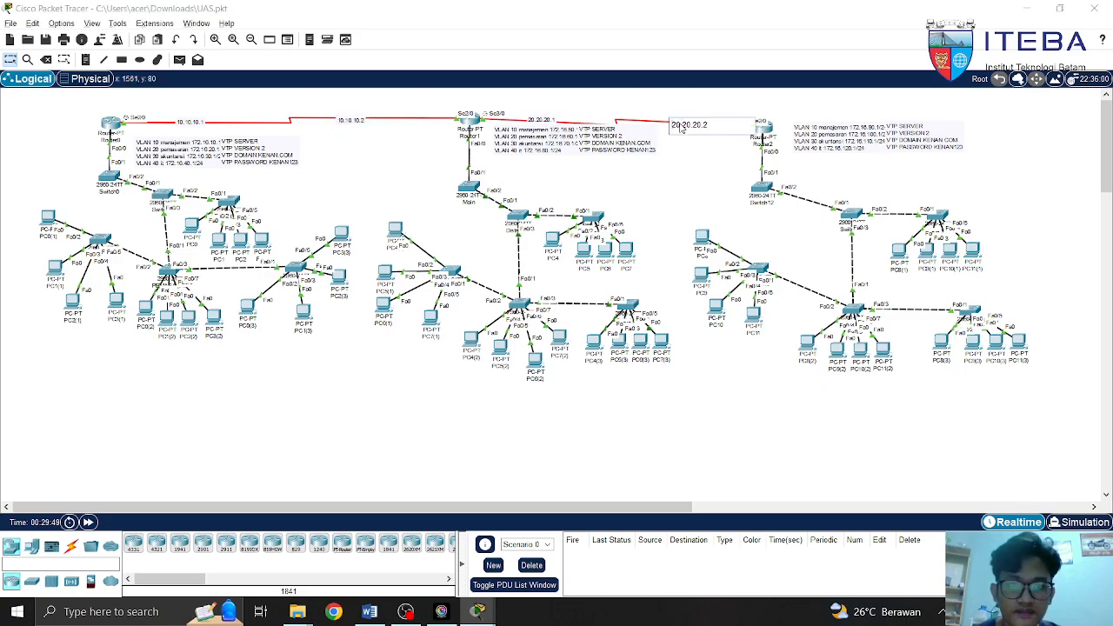
drag(672, 126, 693, 125)
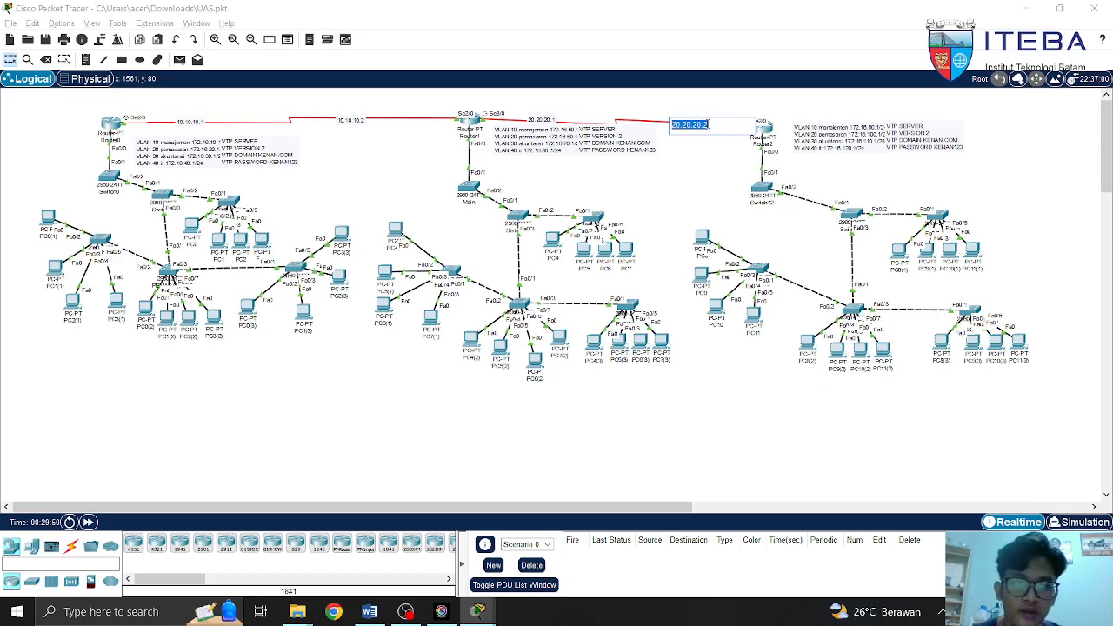
click(528, 169)
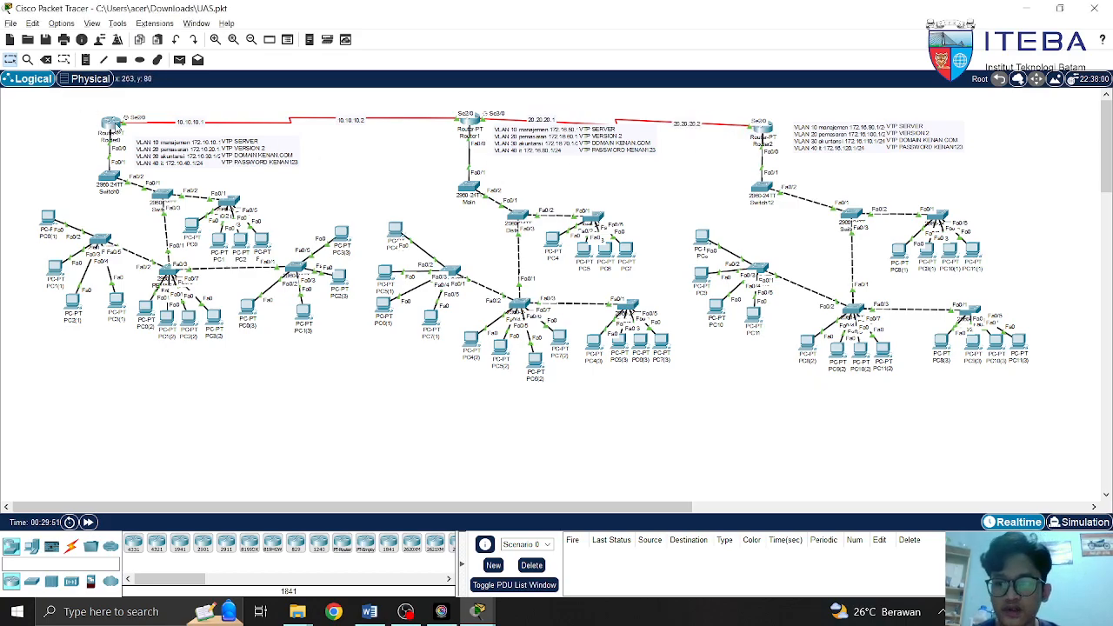
click(111, 124)
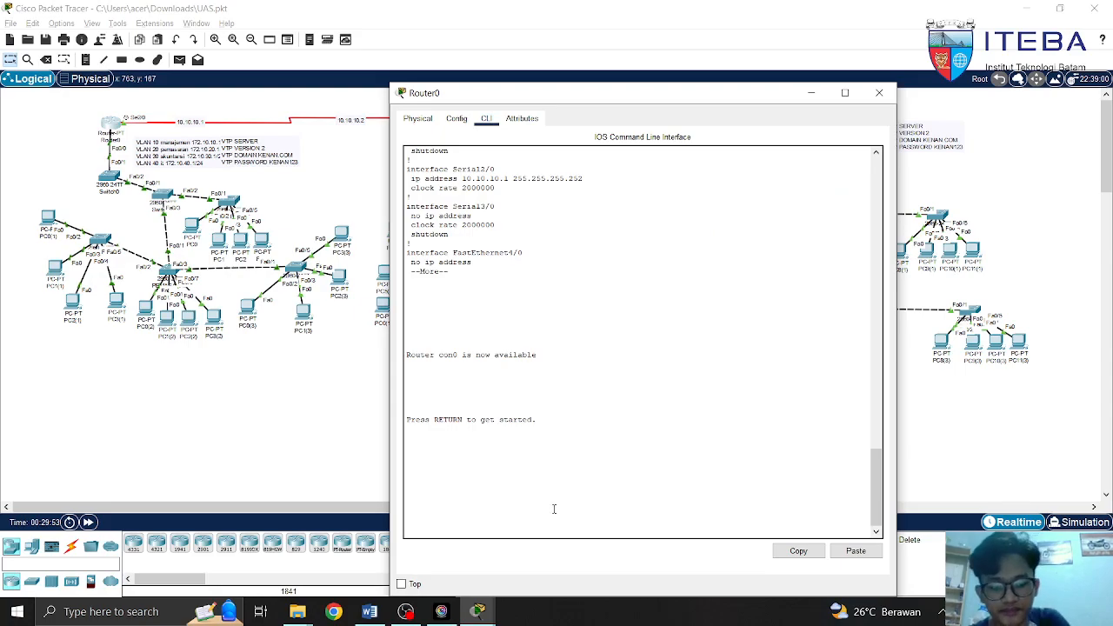
On Router0, enter privileged and global configuration mode and select interface fa0/0
key(Return)
text(en)
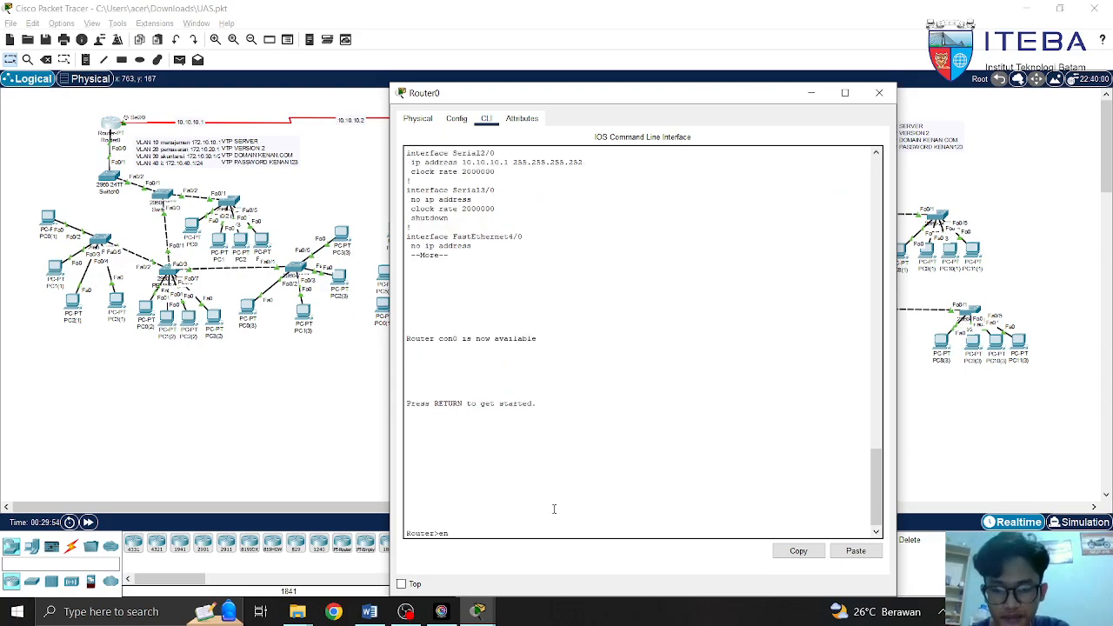
key(Return)
text(c)
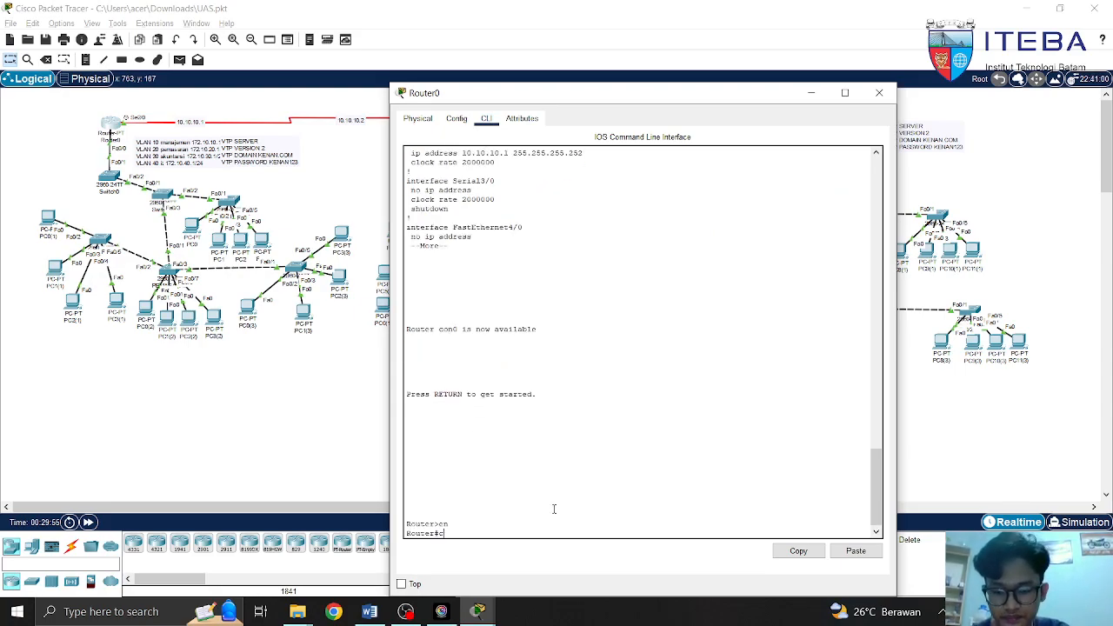
text(onf t)
key(Return)
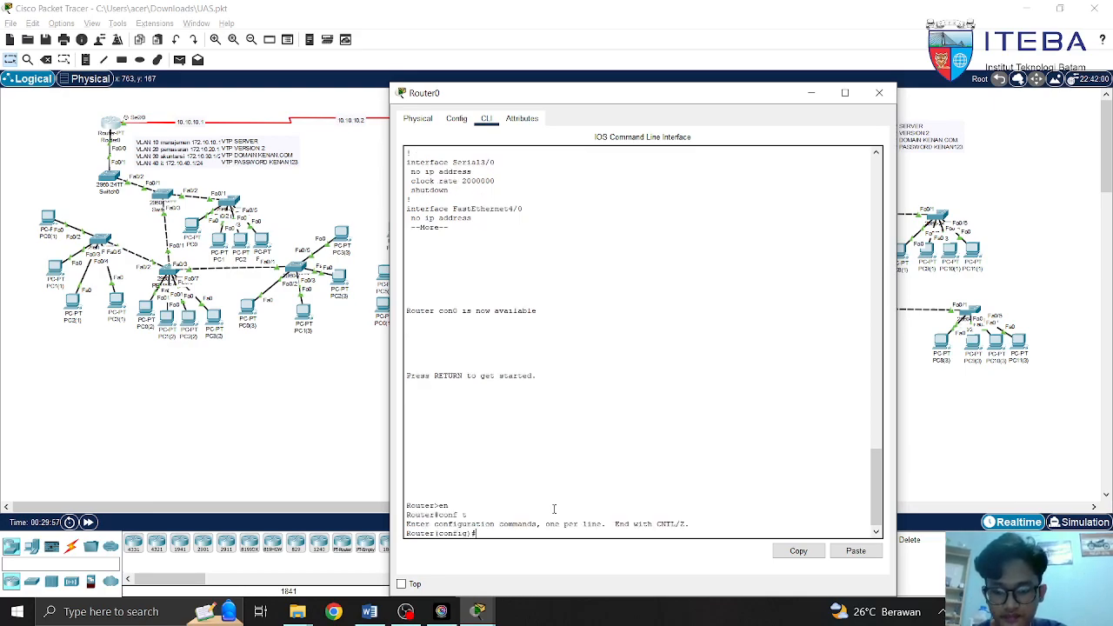
text(int)
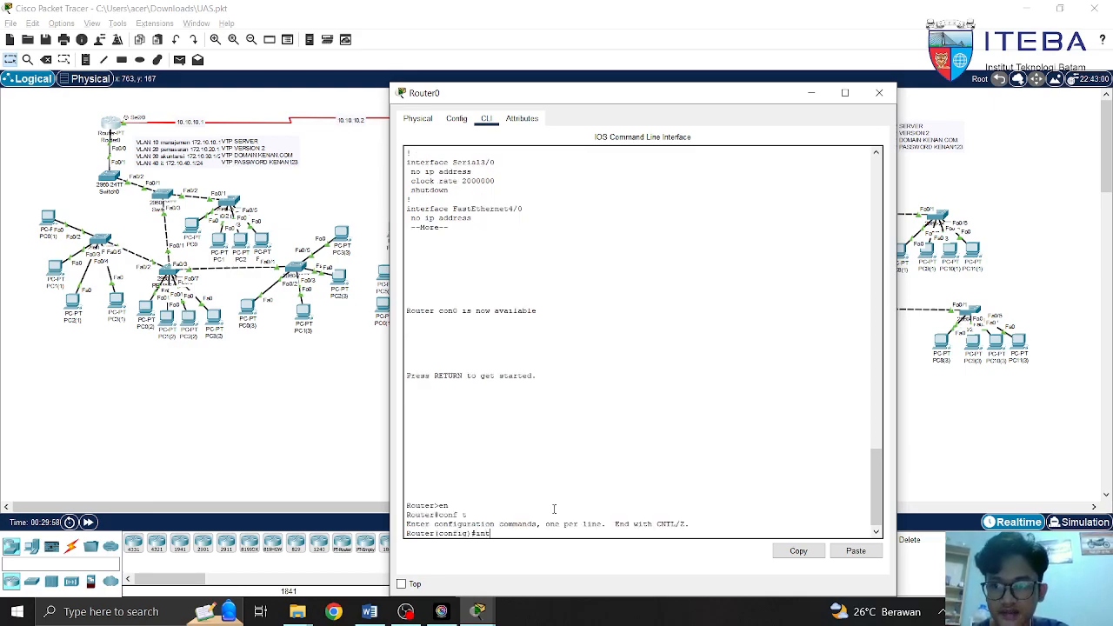
text( fa0/0)
key(Return)
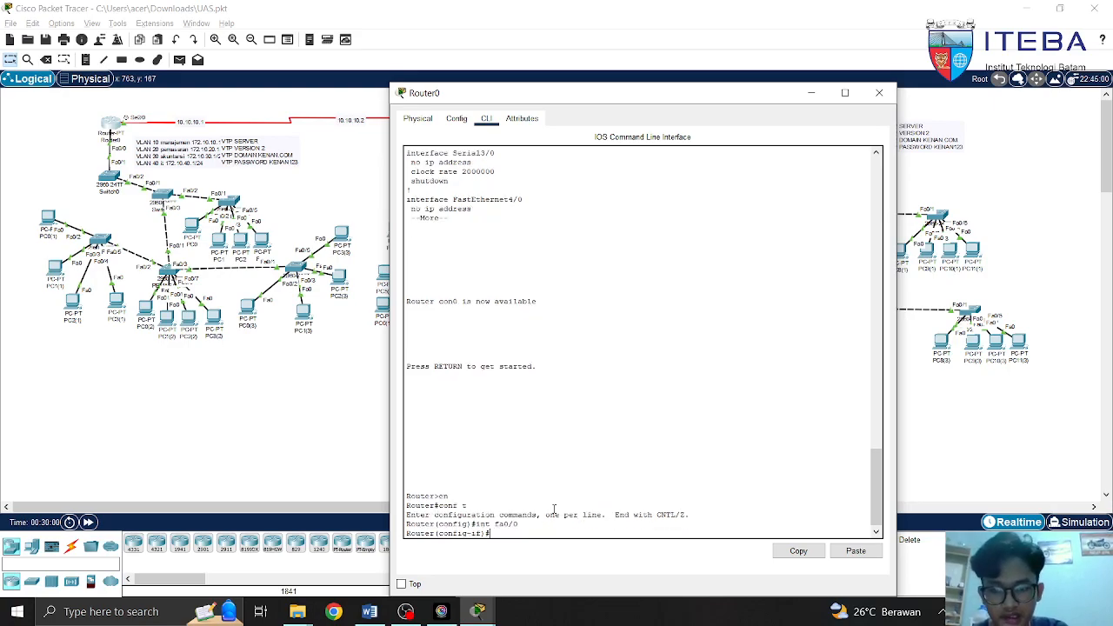
Start typing ip address 10.10.10.1 255.255.255.2 on fa0/0, erase it, and close Router0
text(ip add)
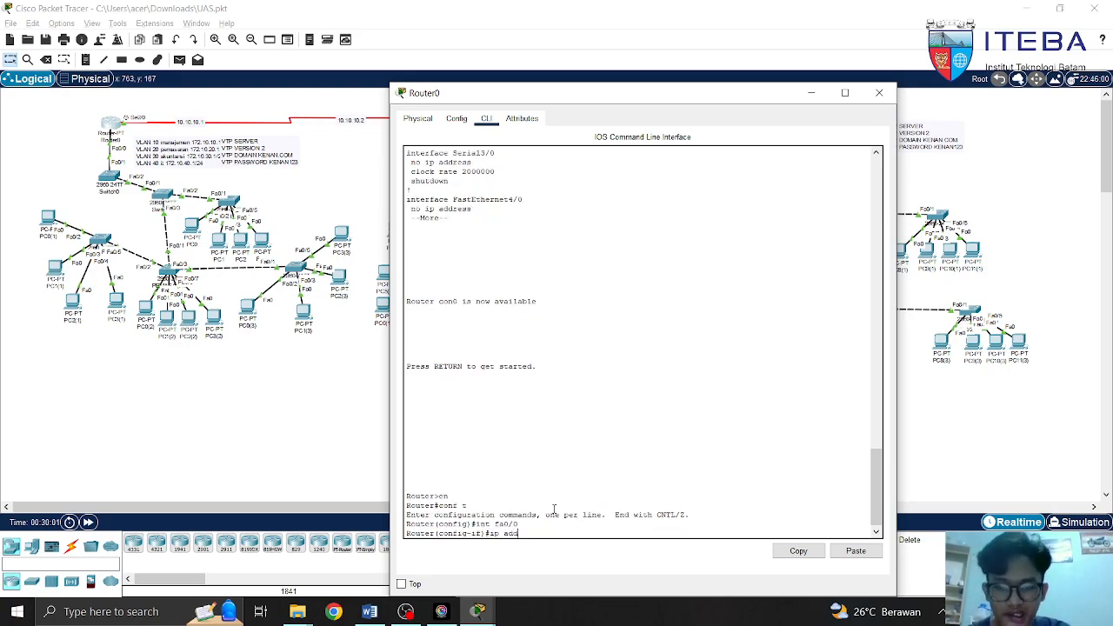
key(Tab)
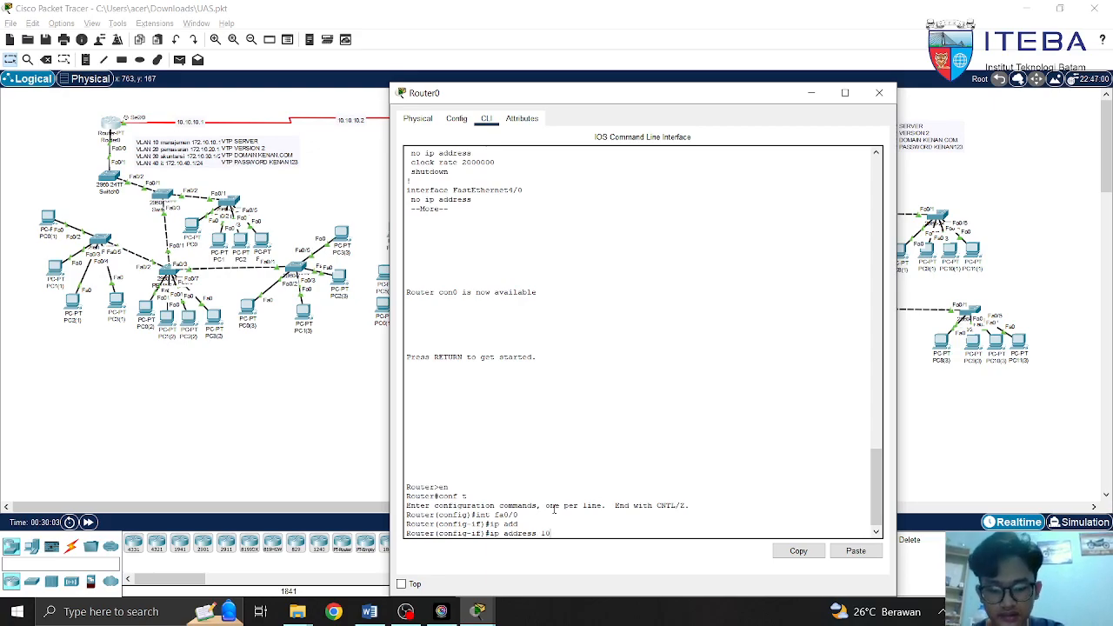
text(10.10.10.)
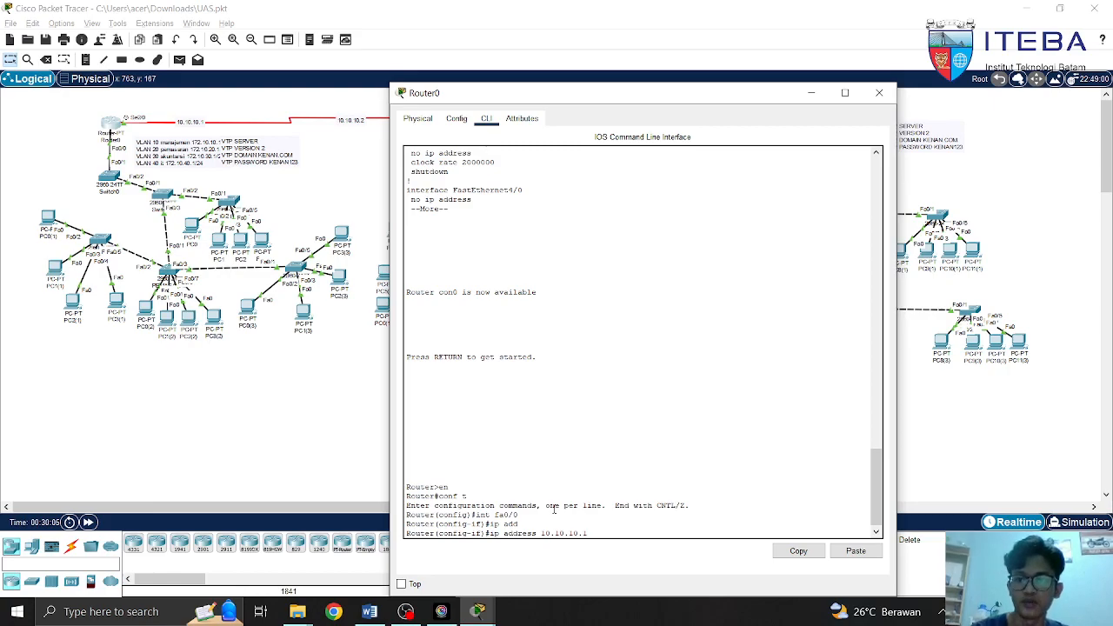
text(1 255.255.255.252)
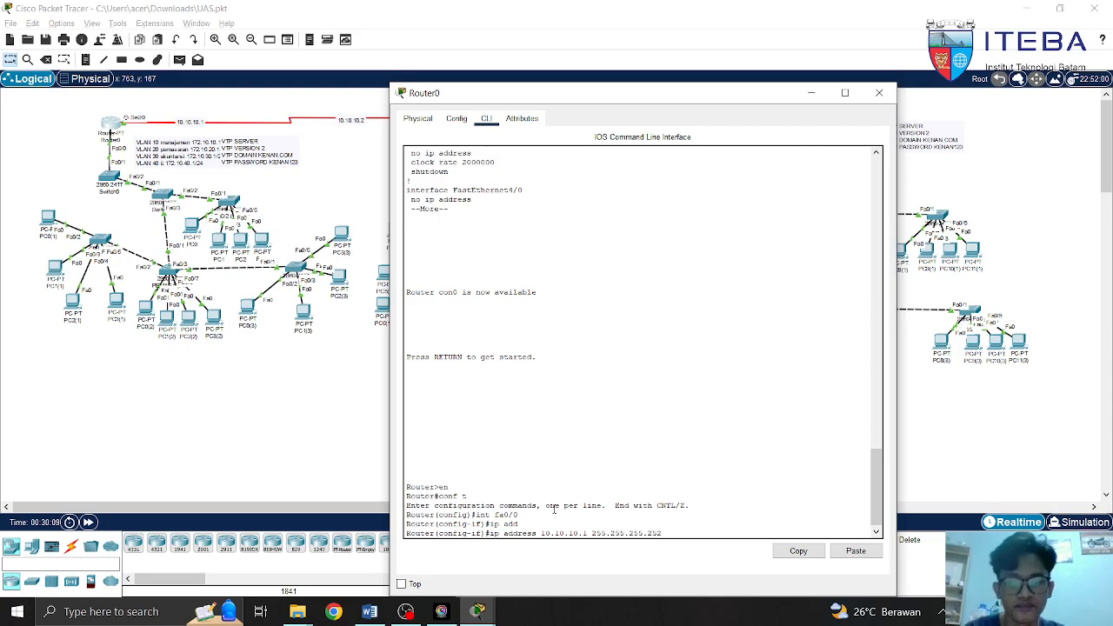
key(BackSpace)
key(BackSpace)
key(BackSpace)
key(BackSpace)
key(BackSpace)
key(BackSpace)
key(BackSpace)
key(BackSpace)
key(BackSpace)
key(BackSpace)
key(BackSpace)
key(BackSpace)
key(BackSpace)
key(BackSpace)
key(BackSpace)
key(BackSpace)
key(BackSpace)
key(BackSpace)
key(BackSpace)
key(BackSpace)
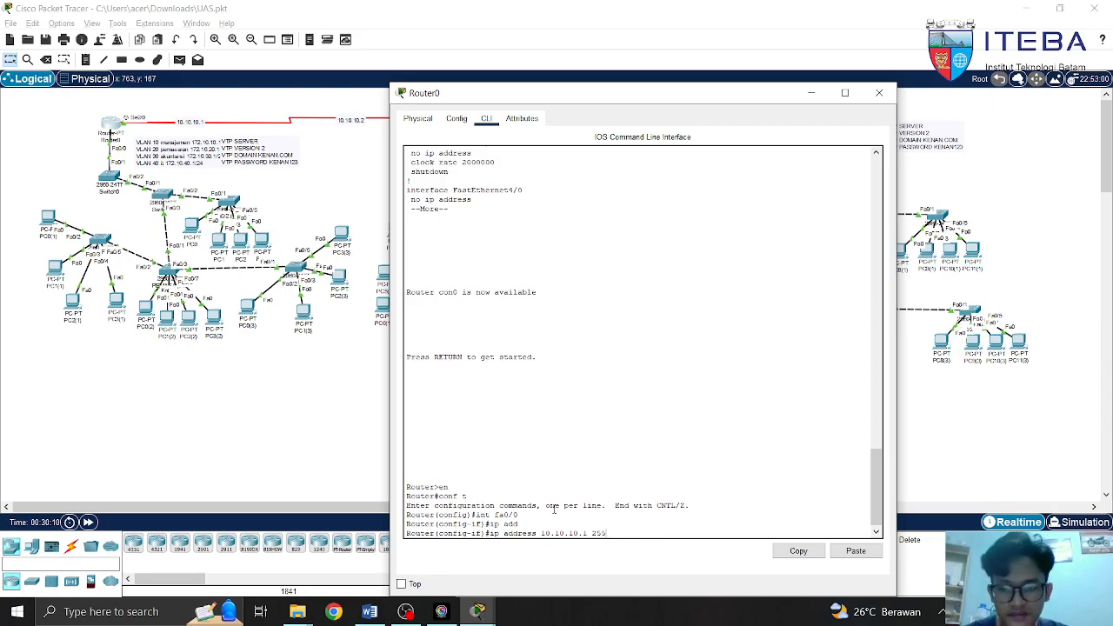
key(BackSpace)
key(BackSpace)
key(BackSpace)
key(BackSpace)
key(BackSpace)
key(BackSpace)
key(BackSpace)
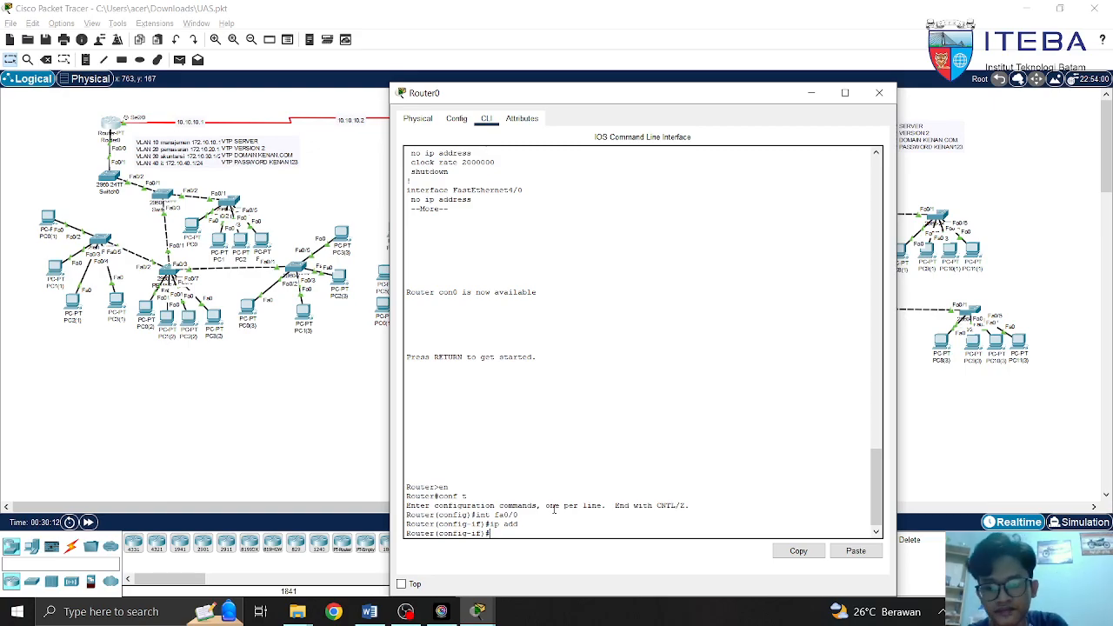
click(878, 92)
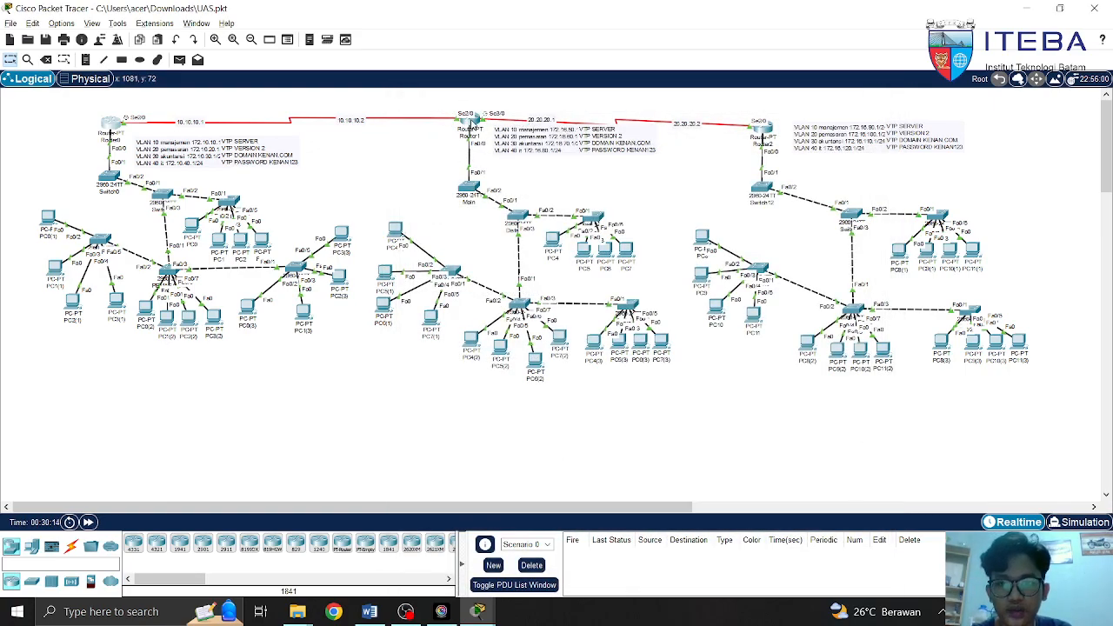
Open Router1's CLI and enter privileged and global configuration mode
click(470, 122)
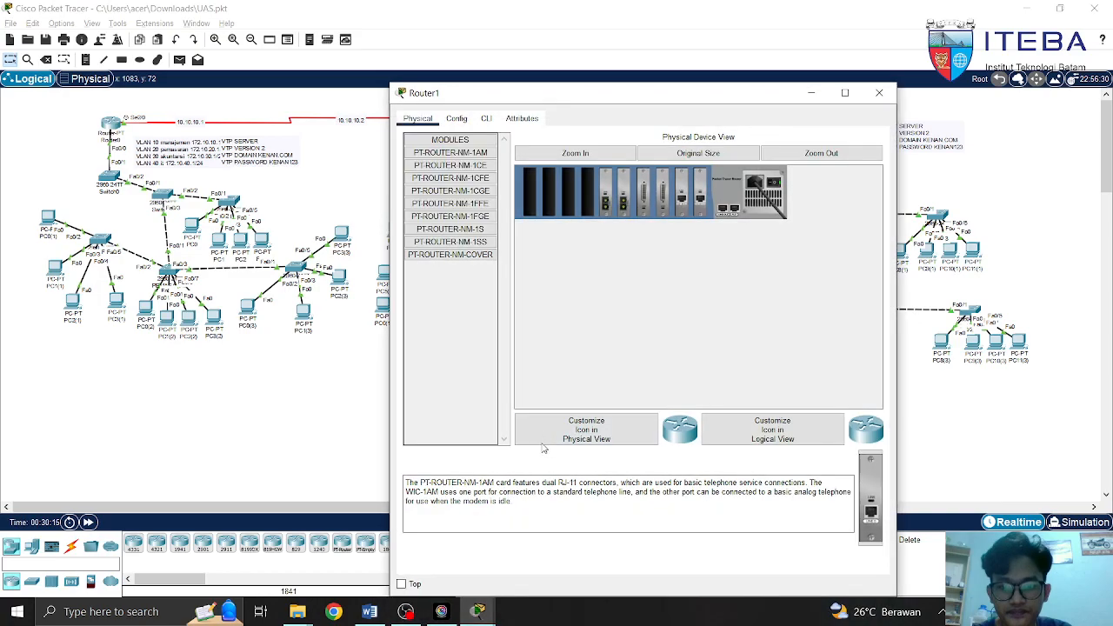
click(488, 119)
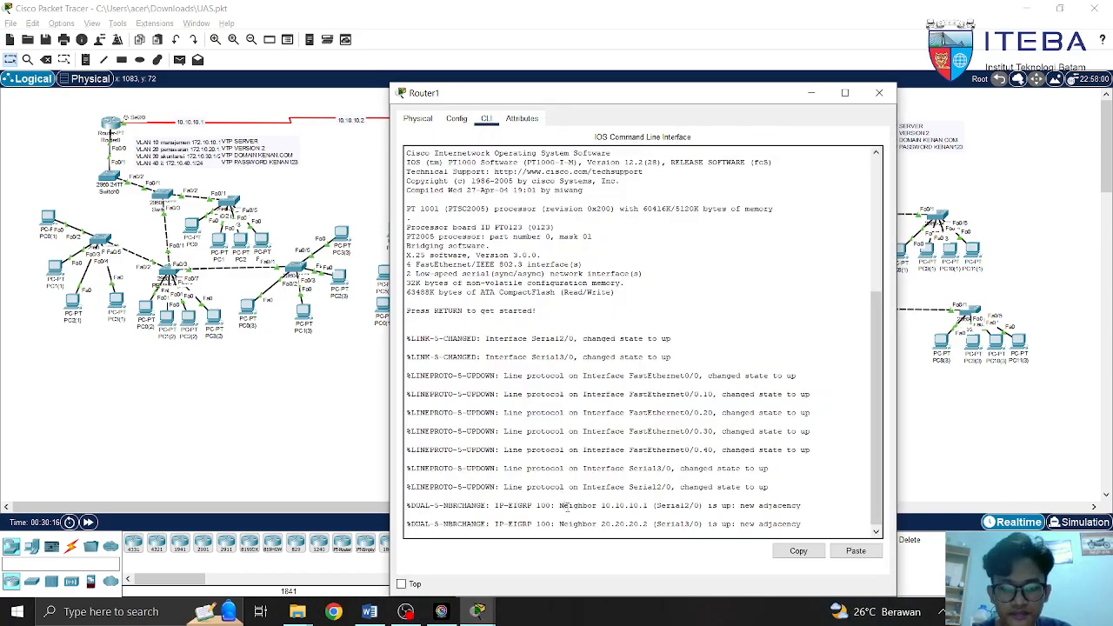
key(Return)
text(en)
key(Return)
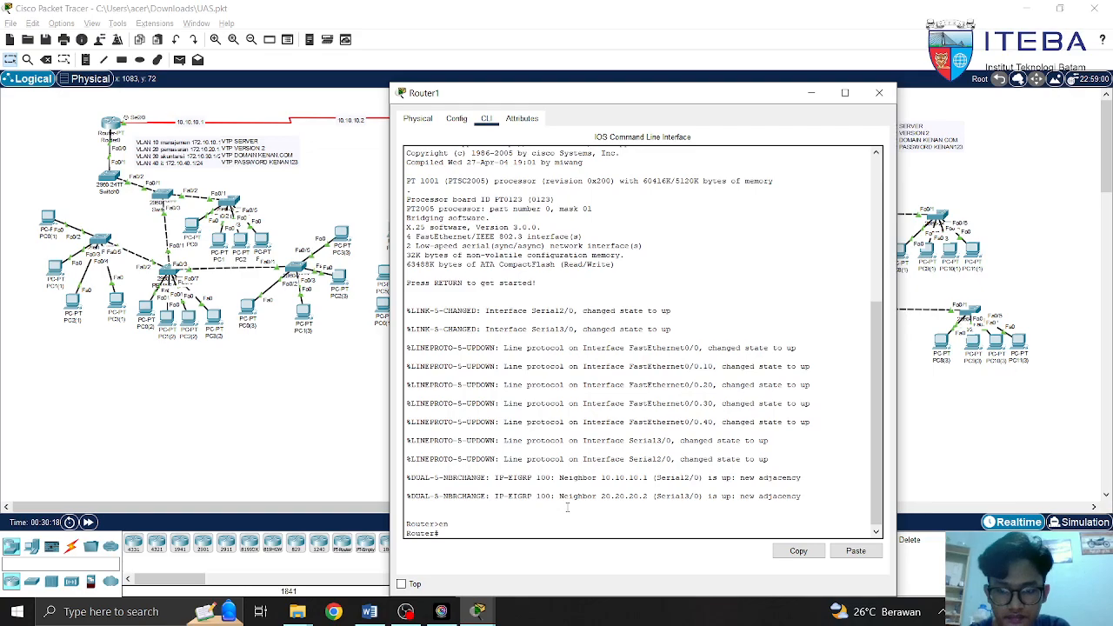
text(conf t)
key(Return)
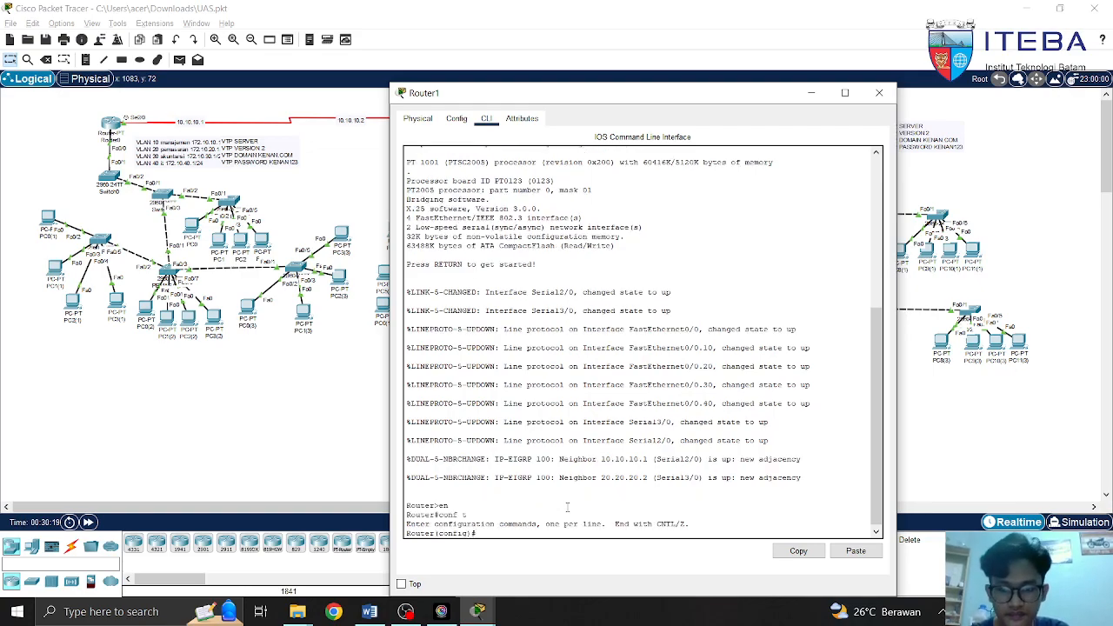
Select interface Serial2/0 on Router1 while checking the topology behind the console
text(int fa)
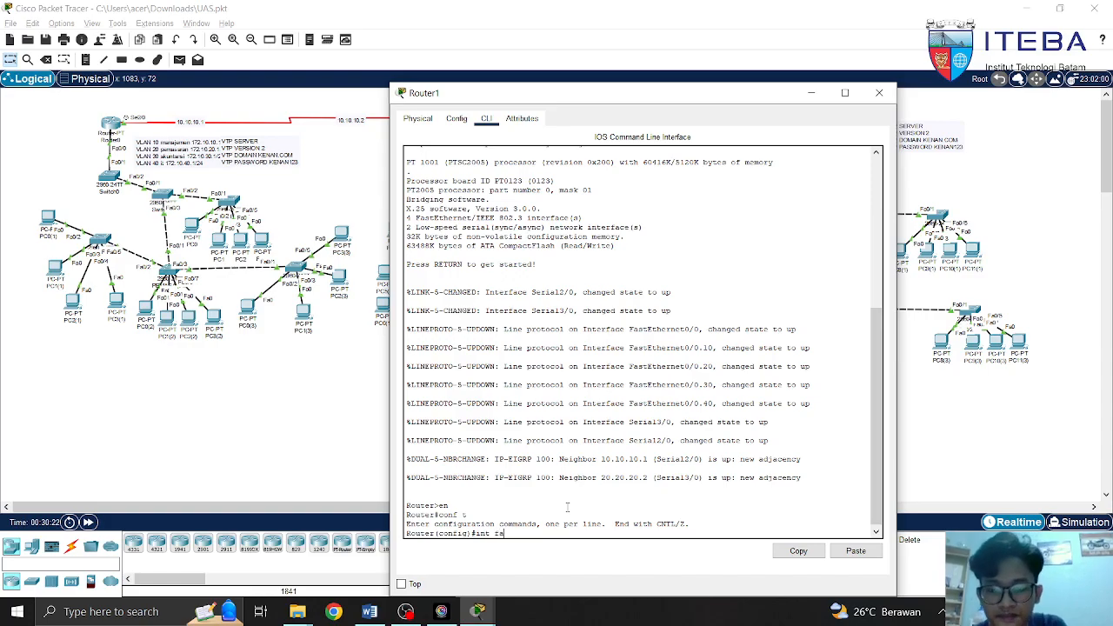
drag(525, 98, 637, 79)
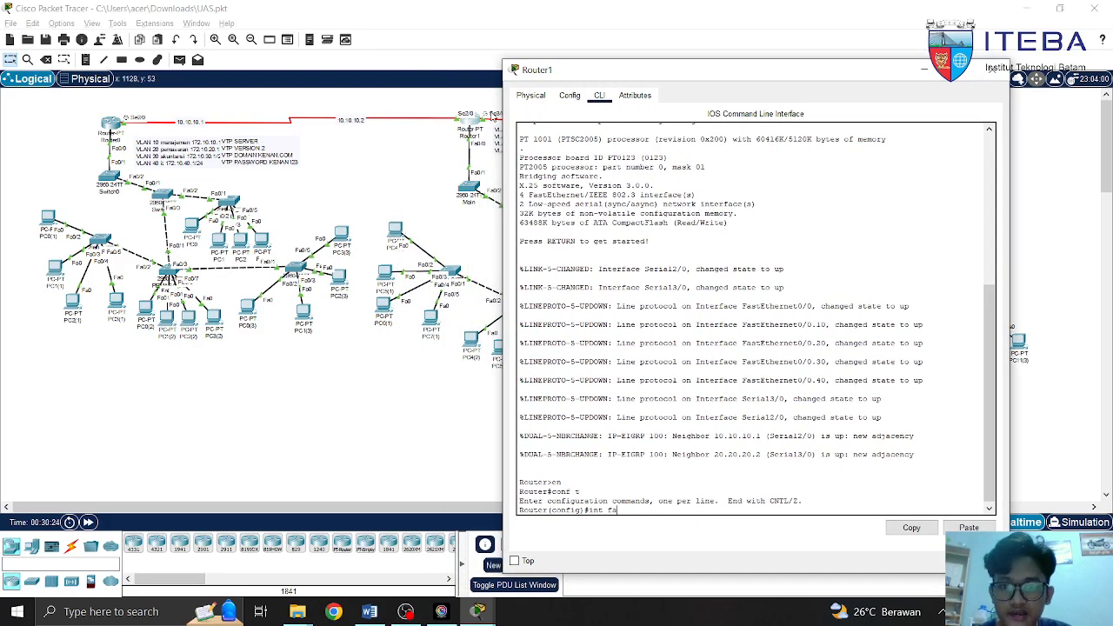
click(455, 111)
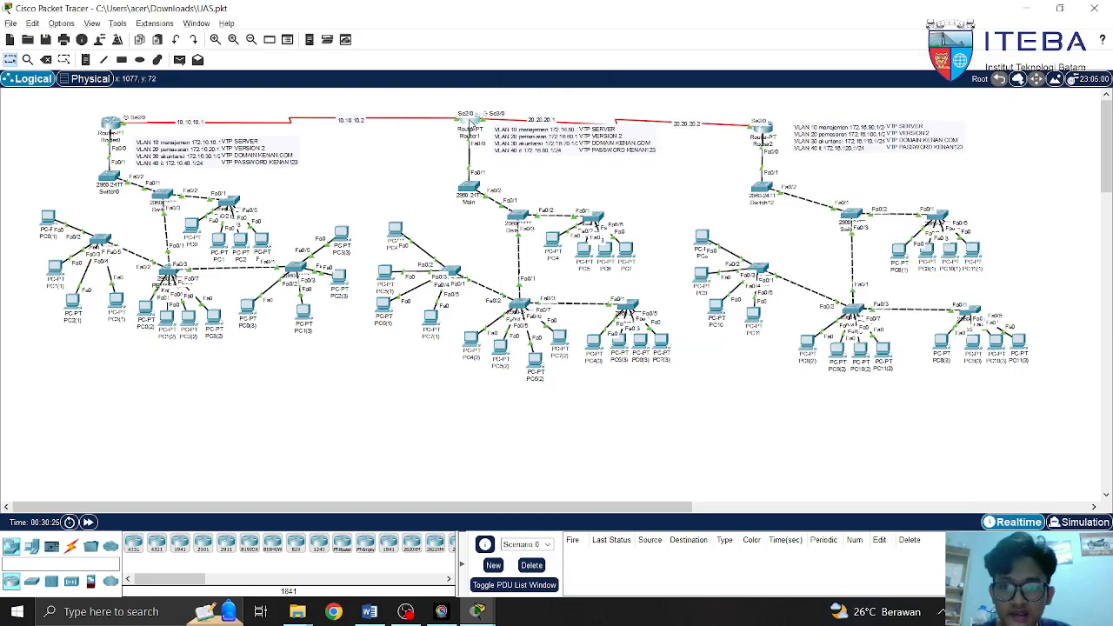
click(469, 121)
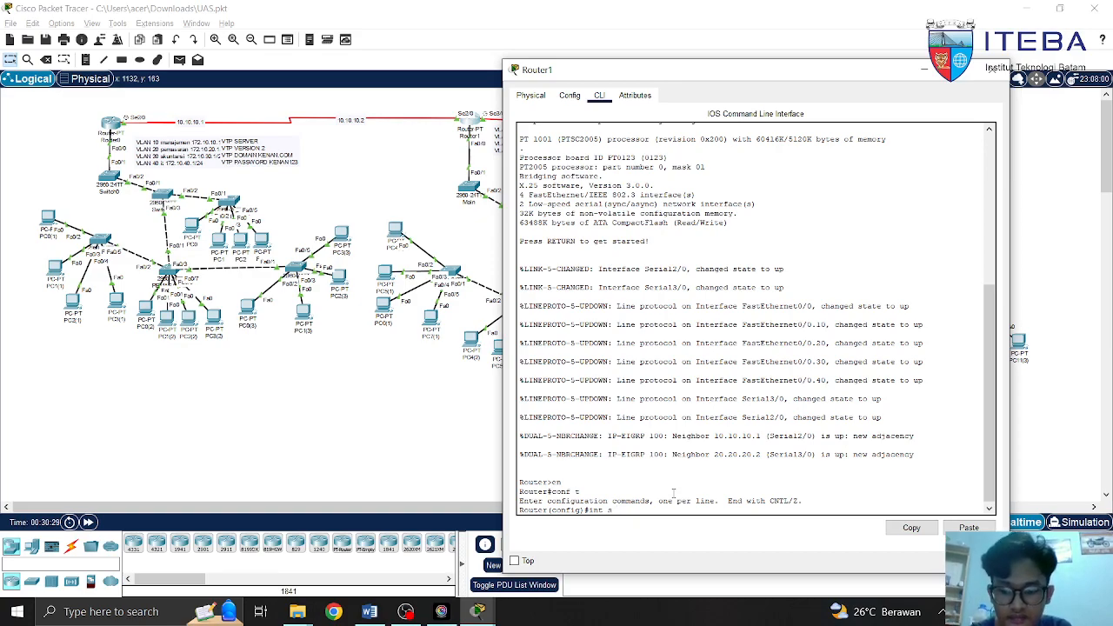
text(2/)
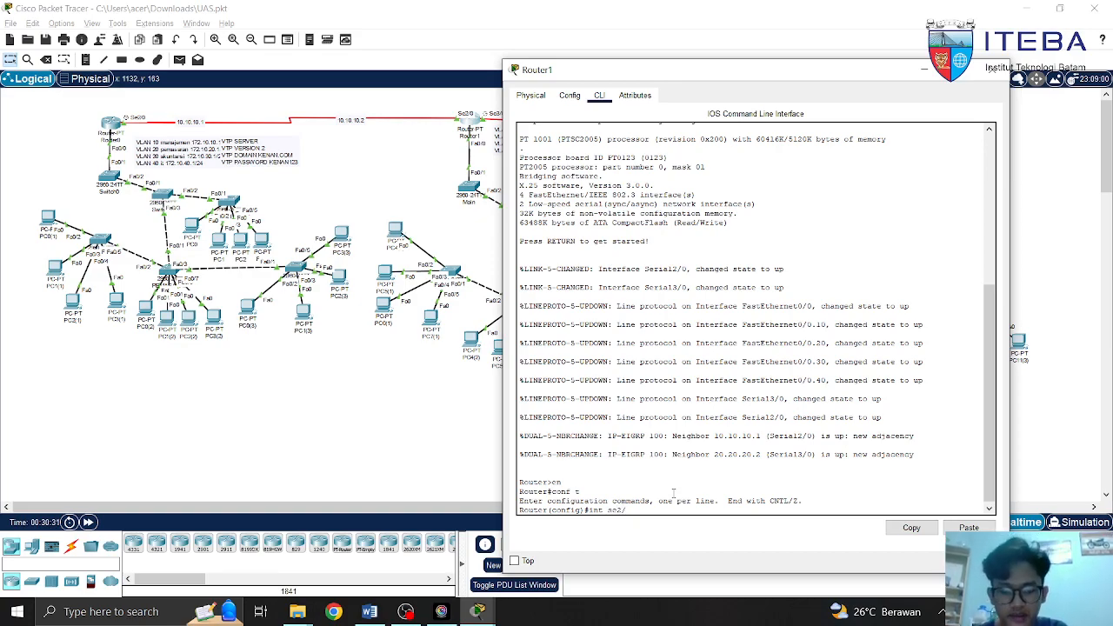
text(0)
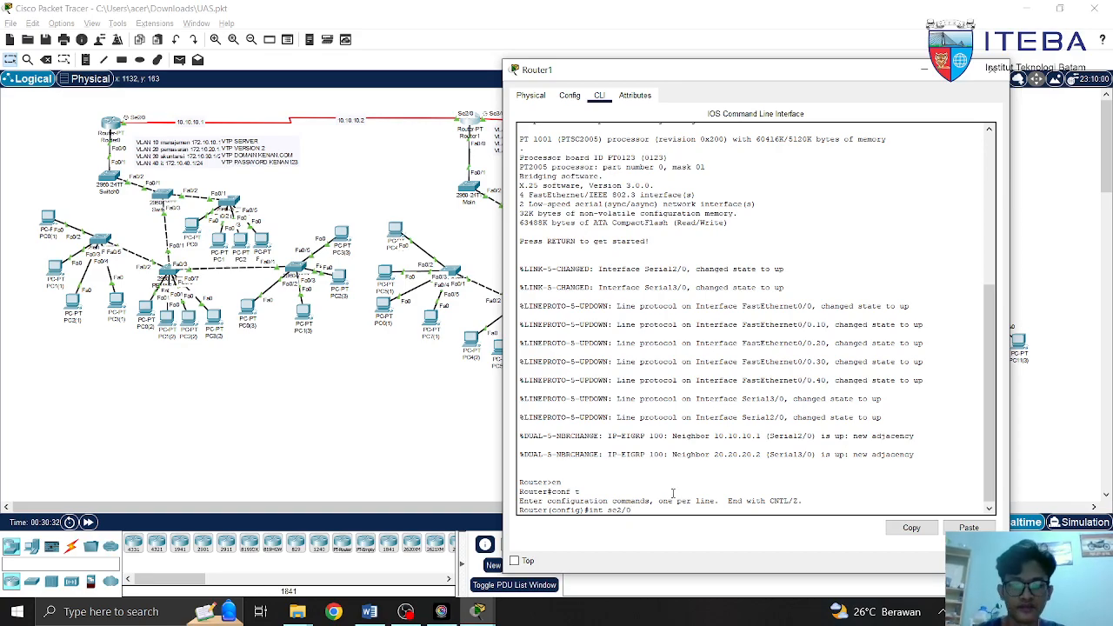
key(Return)
Type ip address 10.10.10.2 255.255.255.252 for Serial2/0, then erase it unapplied
text(ip add)
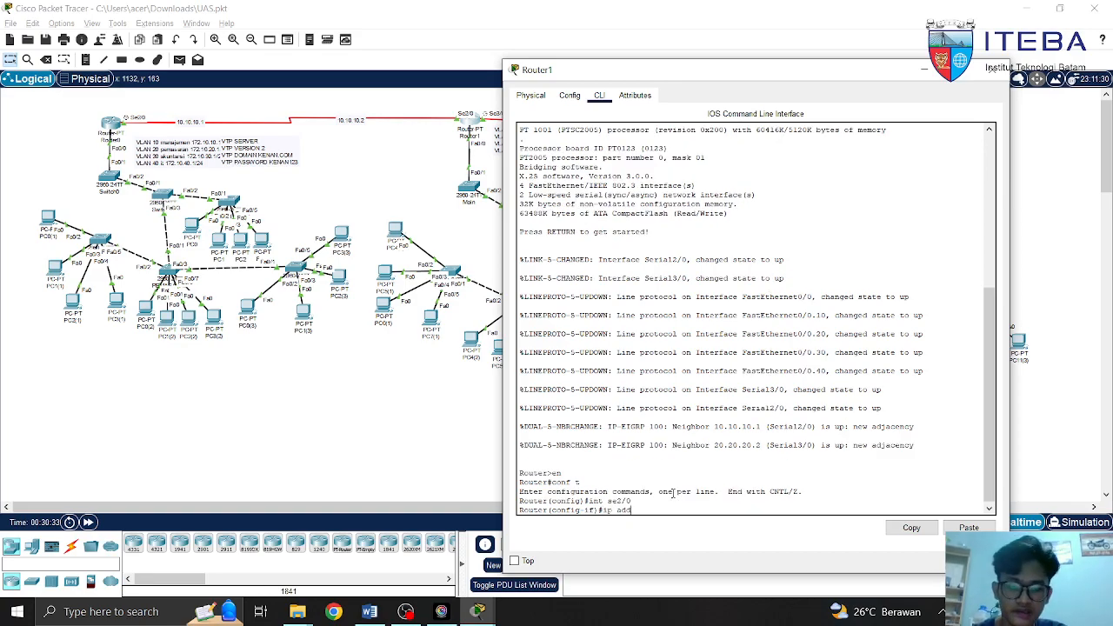
key(Tab)
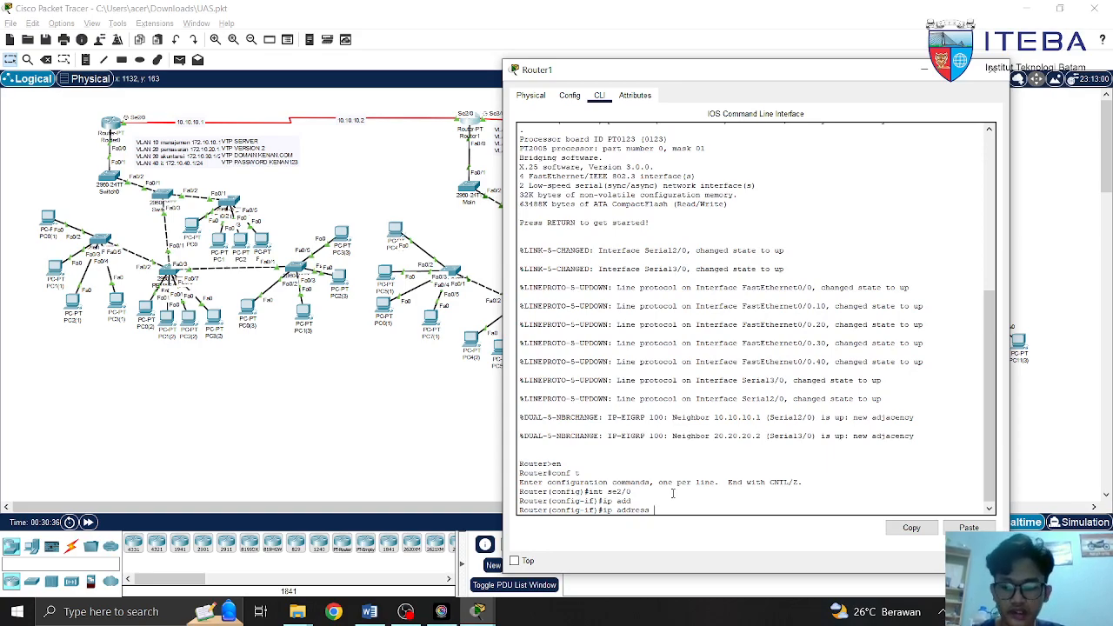
text(10.10.10.2)
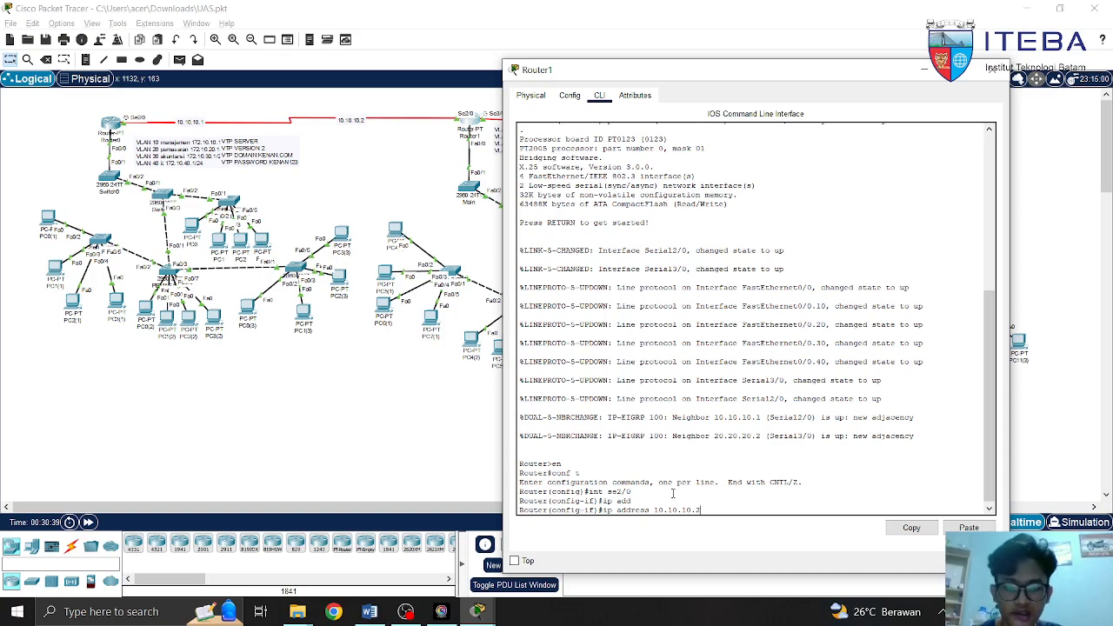
text( 255.255.255.252)
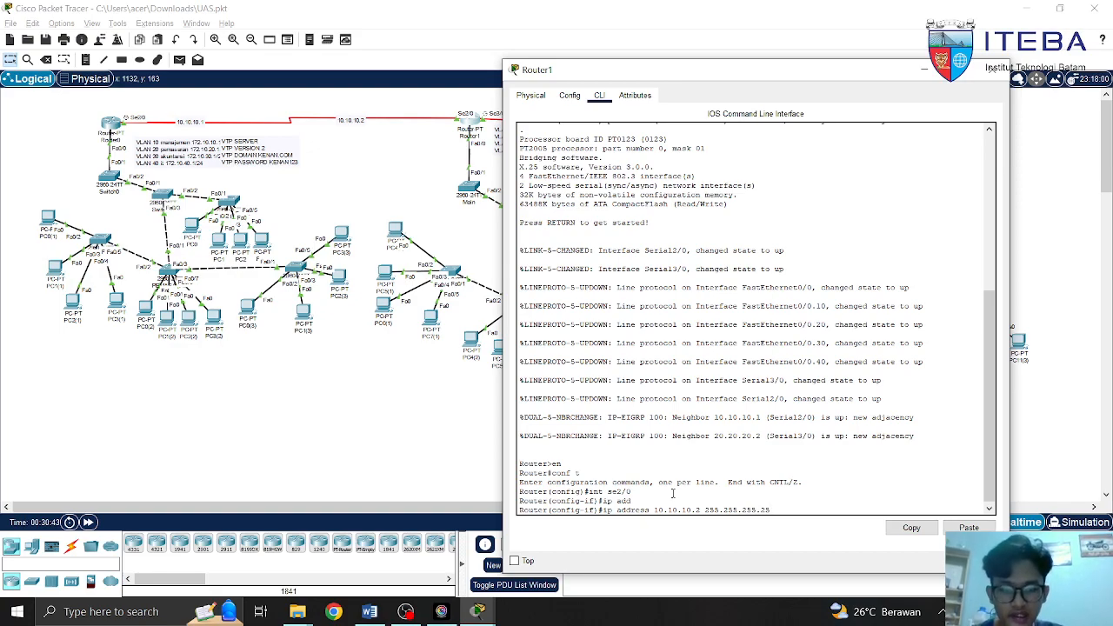
key(BackSpace)
key(BackSpace)
key(BackSpace)
key(BackSpace)
key(BackSpace)
key(BackSpace)
key(BackSpace)
key(BackSpace)
key(BackSpace)
key(BackSpace)
key(BackSpace)
key(BackSpace)
key(BackSpace)
key(BackSpace)
key(BackSpace)
key(BackSpace)
key(BackSpace)
key(BackSpace)
key(BackSpace)
key(BackSpace)
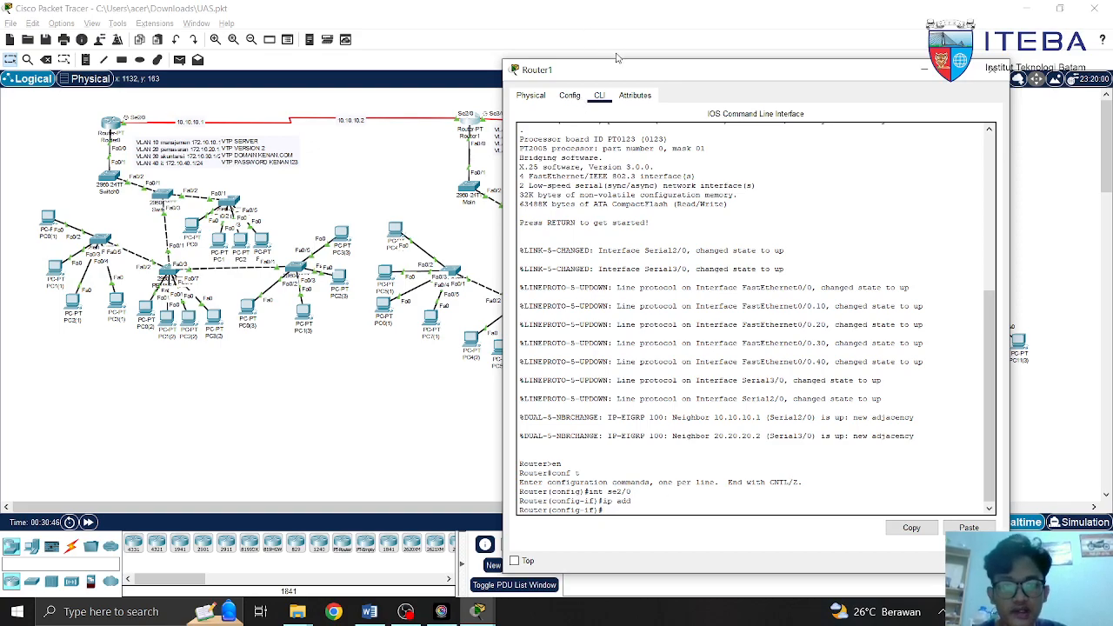
Exit Serial2/0 and switch Router1 to interface Serial3/0 configuration
drag(619, 80, 645, 68)
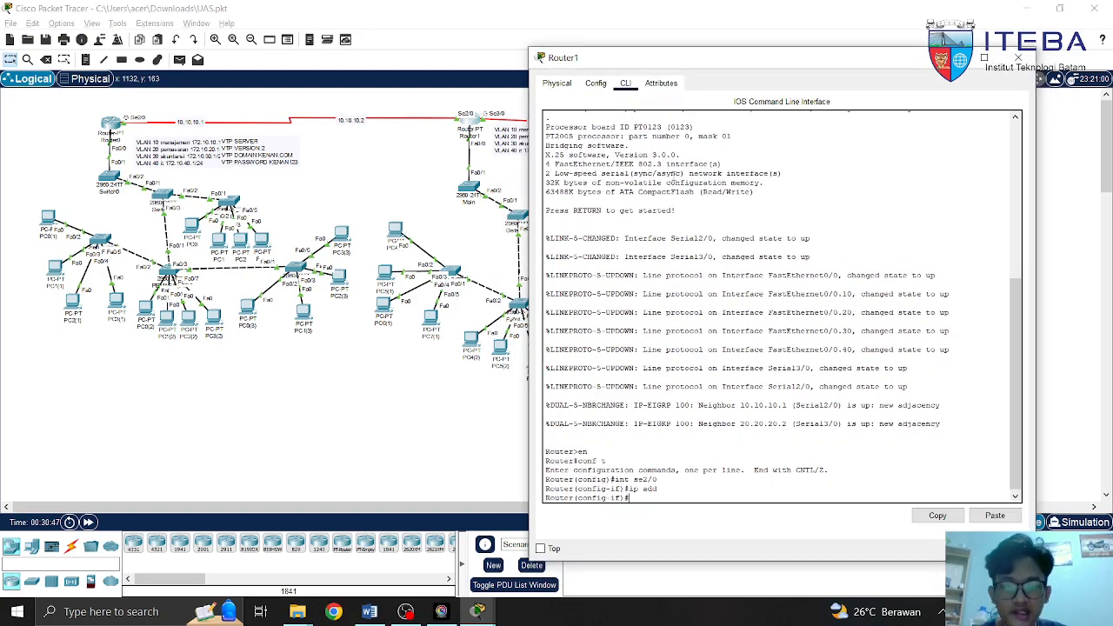
text(exi)
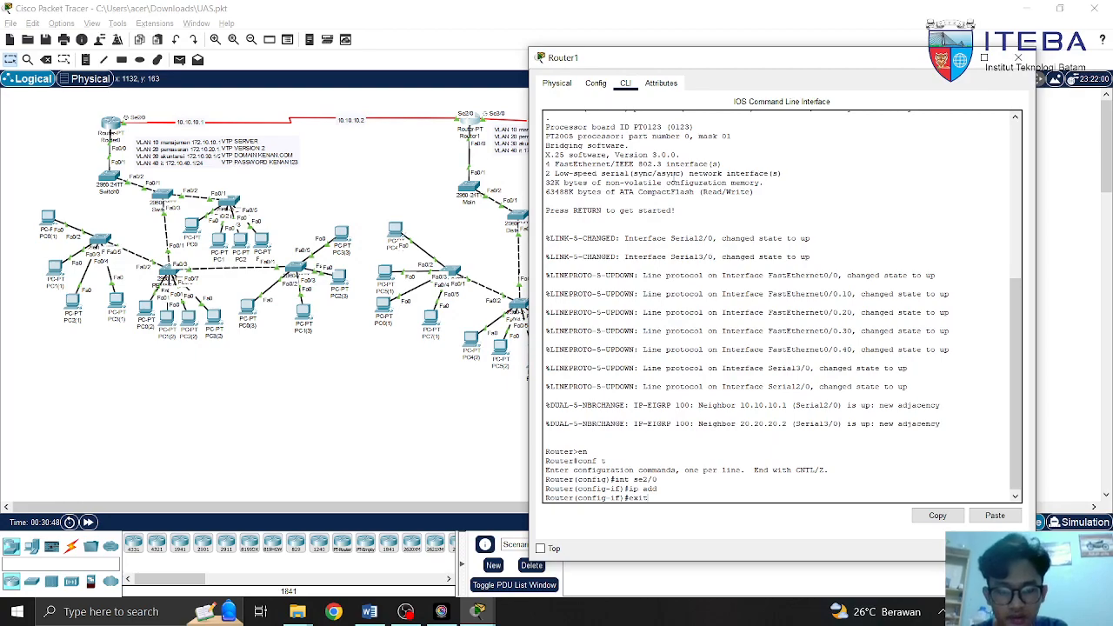
text(t)
key(Return)
text(int)
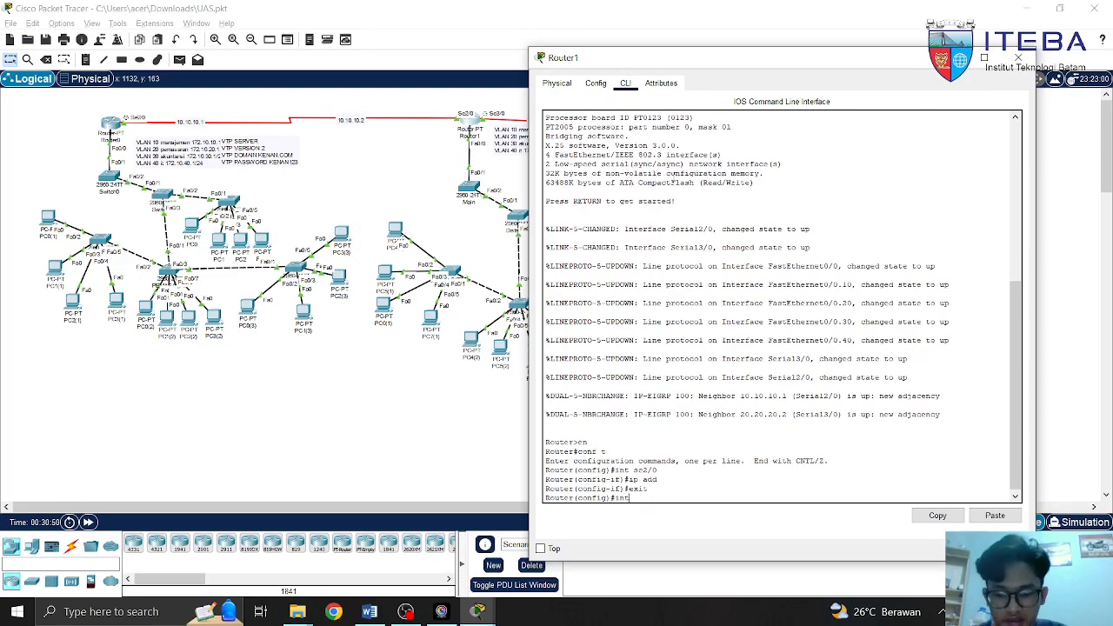
text( se3/0)
key(Return)
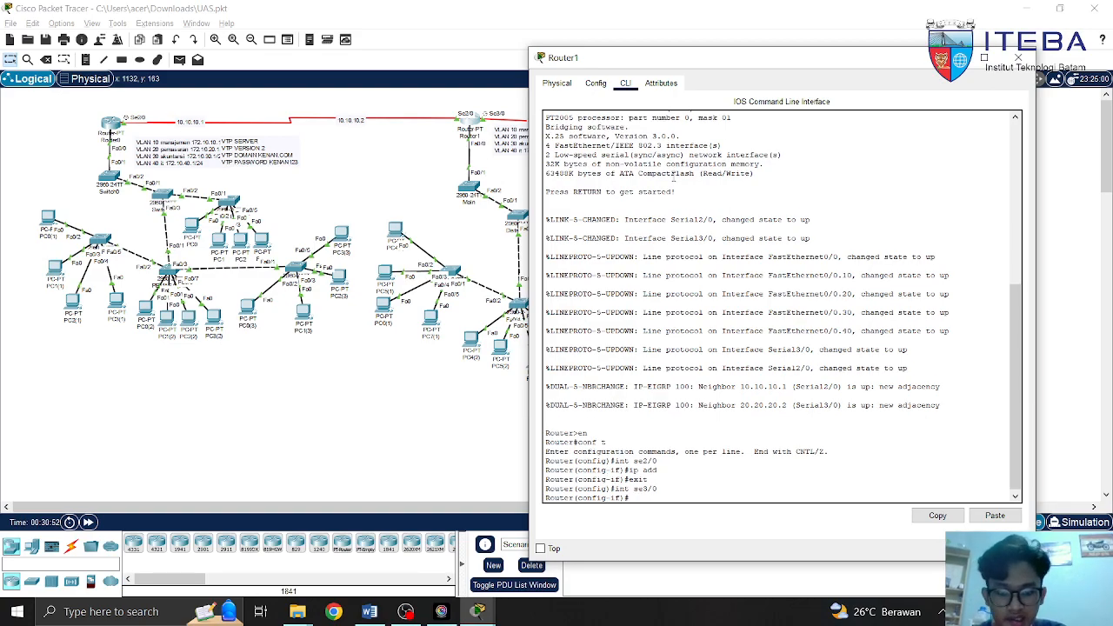
Type ip address 20.20.20.1 255.255.255.25 on Serial3/0, erase it, and close Router1
text(ip add)
key(Tab)
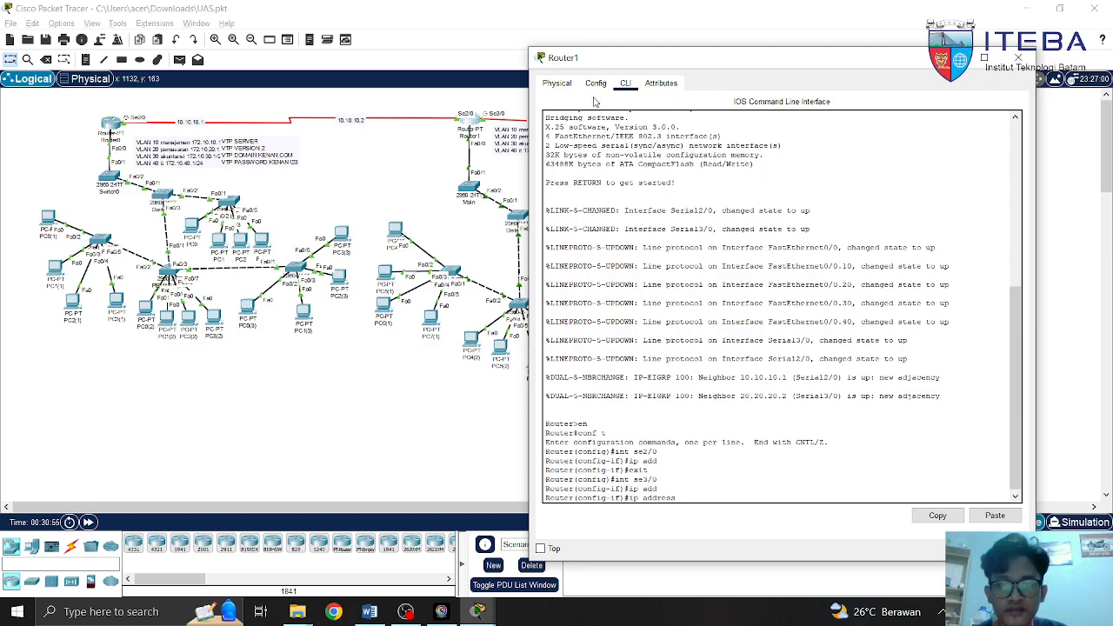
drag(647, 68, 109, 72)
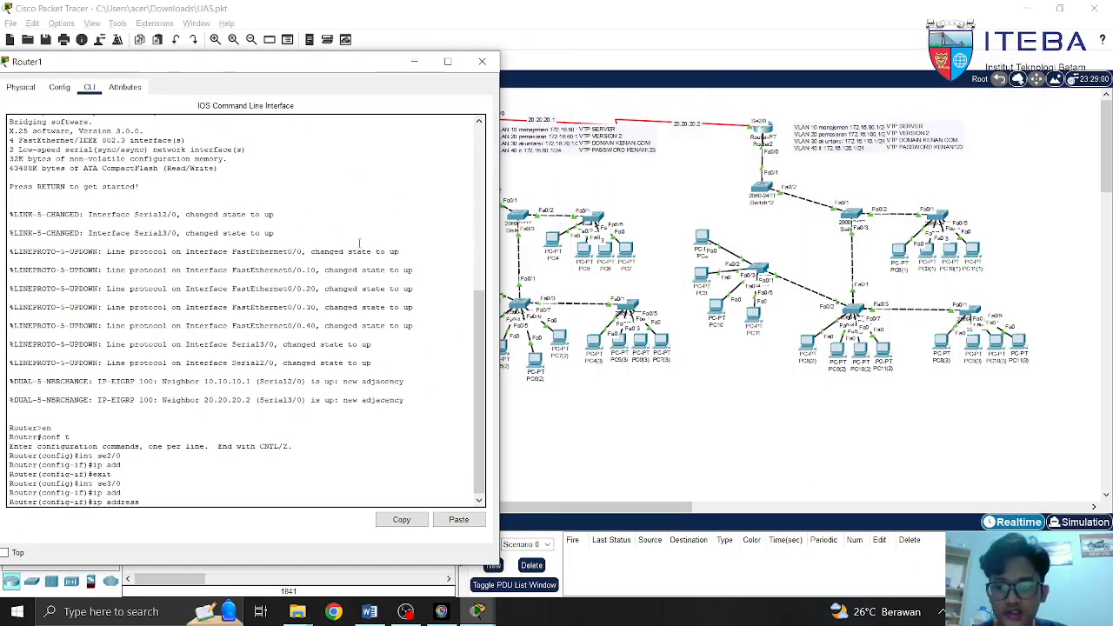
drag(312, 67, 426, 60)
text(20)
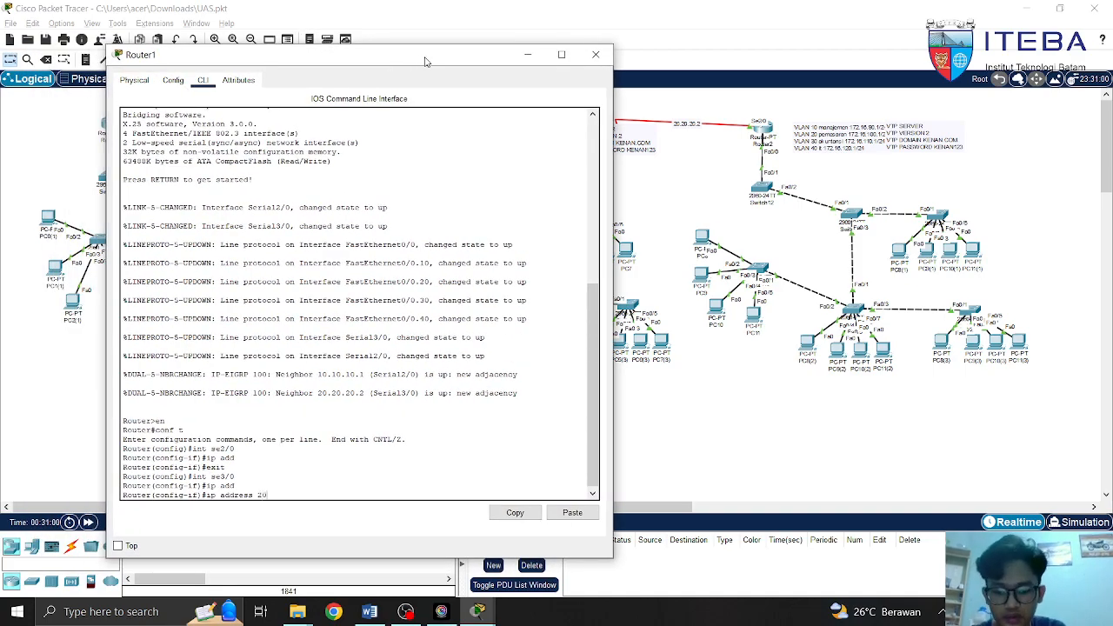
text(.20.20.)
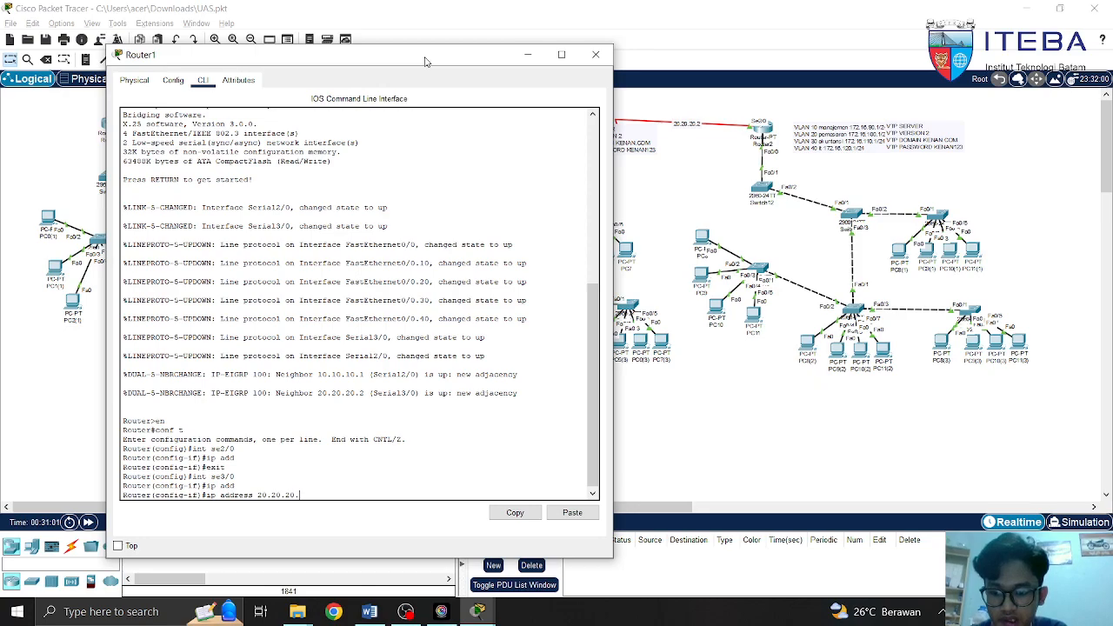
text(1 255)
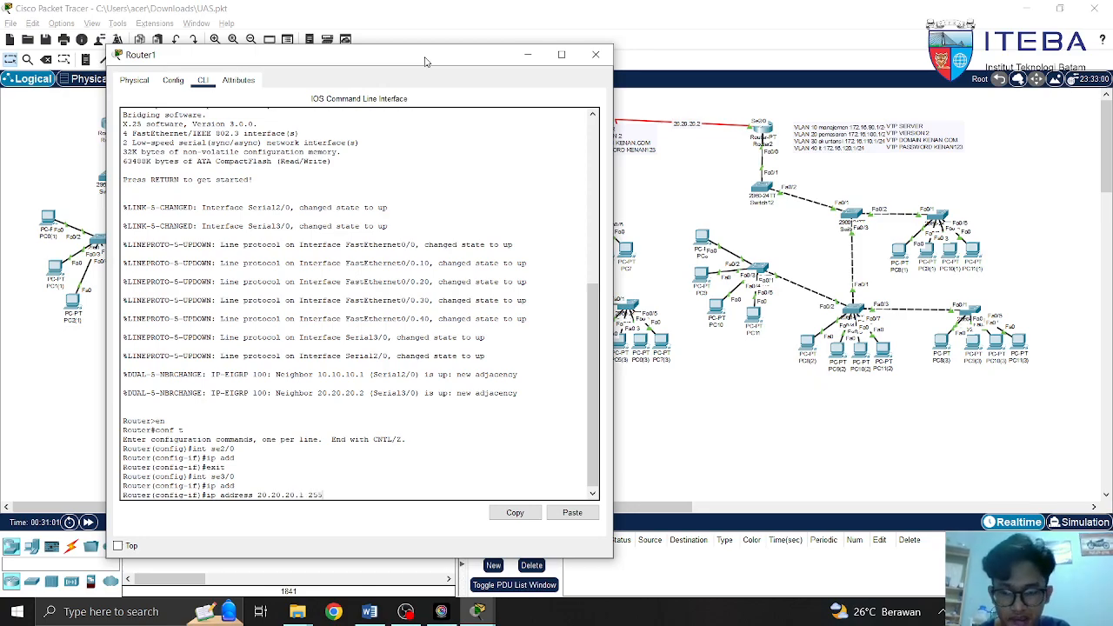
text(.255.255.25)
key(BackSpace)
key(BackSpace)
key(BackSpace)
key(BackSpace)
key(BackSpace)
key(BackSpace)
key(BackSpace)
key(BackSpace)
key(BackSpace)
key(BackSpace)
key(BackSpace)
key(BackSpace)
key(BackSpace)
key(BackSpace)
key(BackSpace)
key(BackSpace)
key(BackSpace)
key(BackSpace)
key(BackSpace)
key(BackSpace)
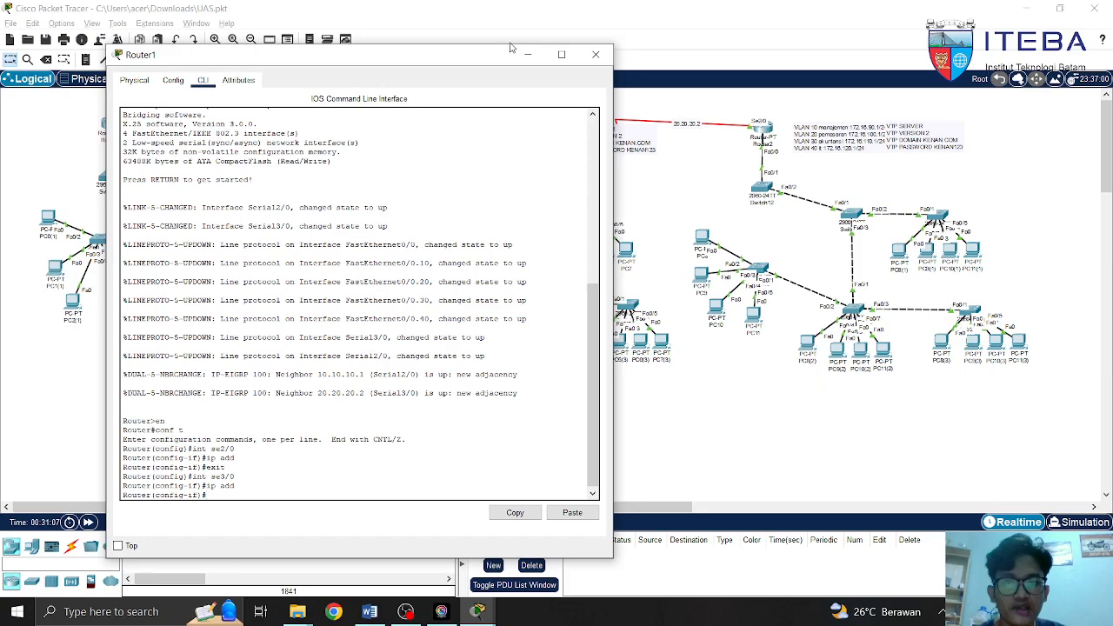
click(596, 54)
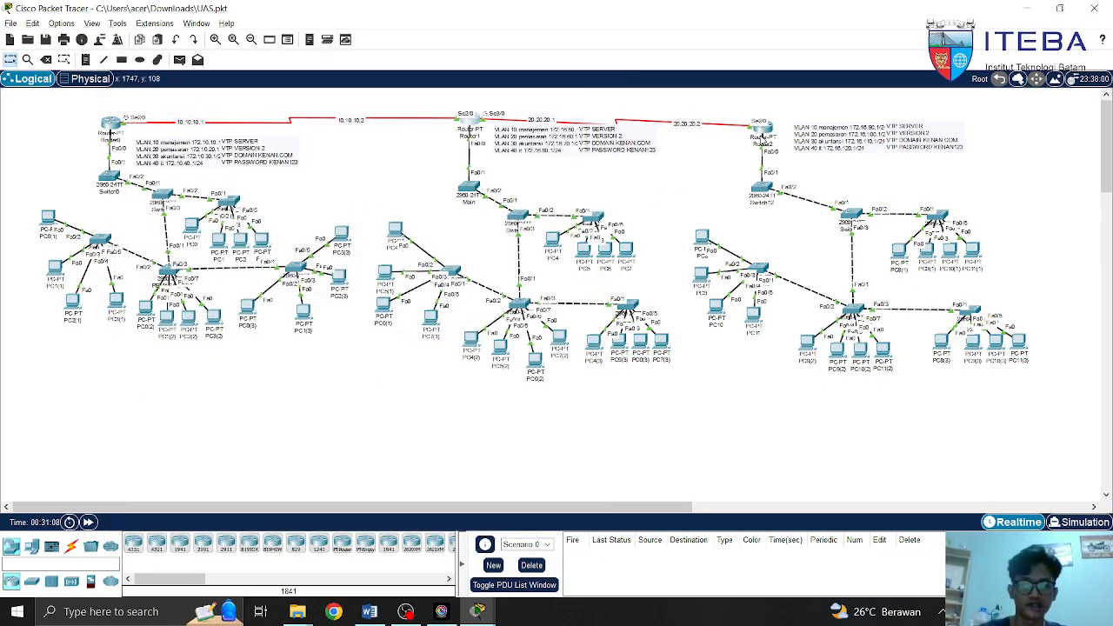
Open Router2's CLI and enter privileged and global configuration mode
click(763, 135)
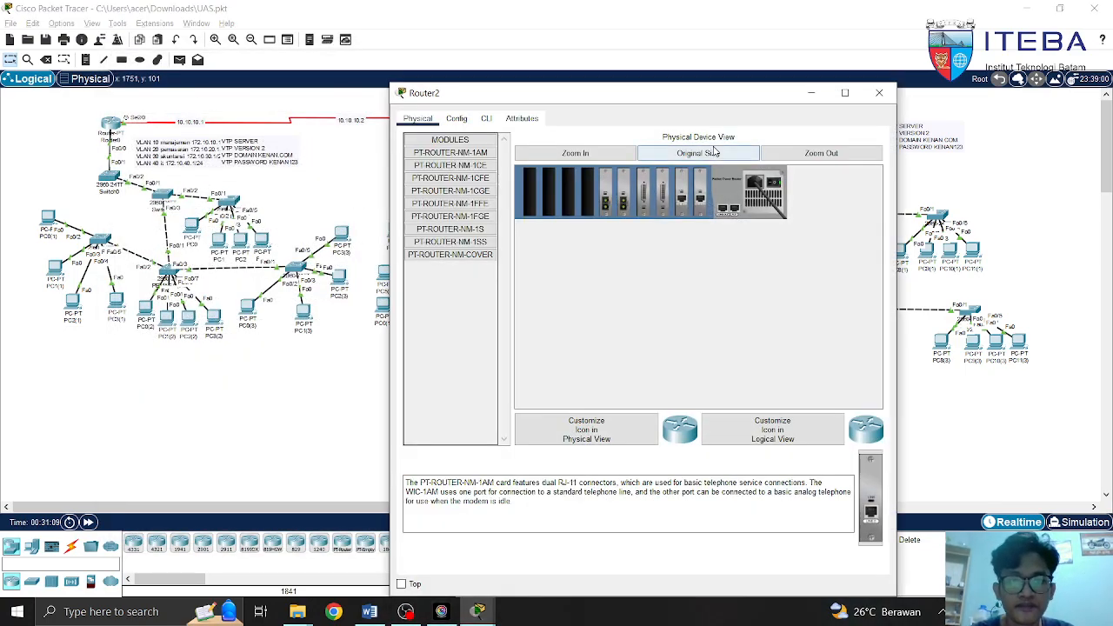
drag(720, 99, 696, 159)
drag(664, 108, 709, 135)
click(763, 136)
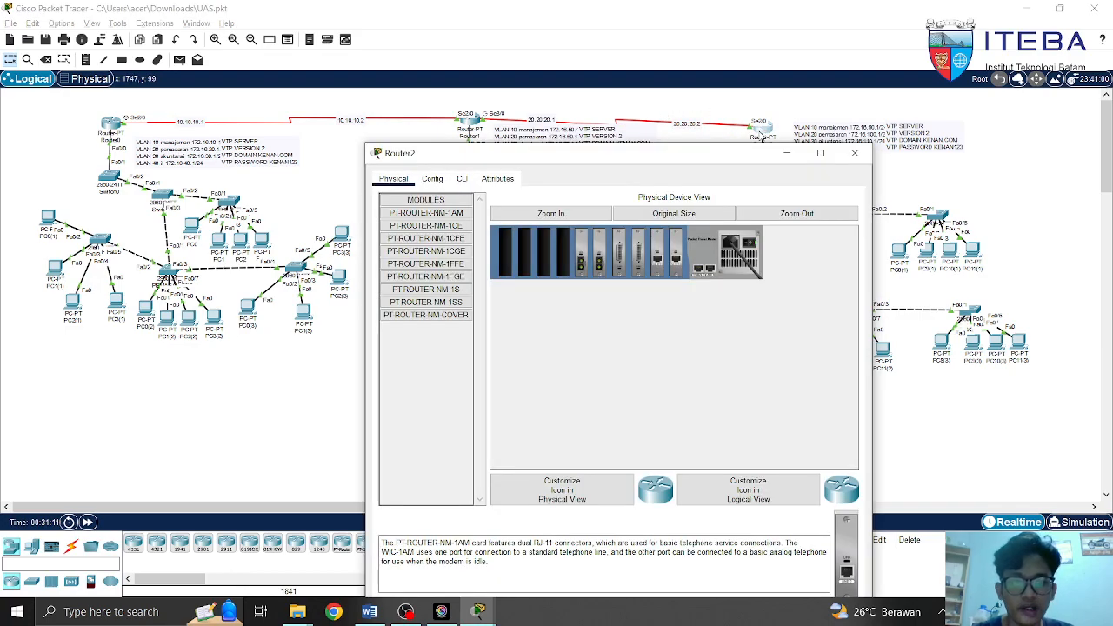
click(462, 179)
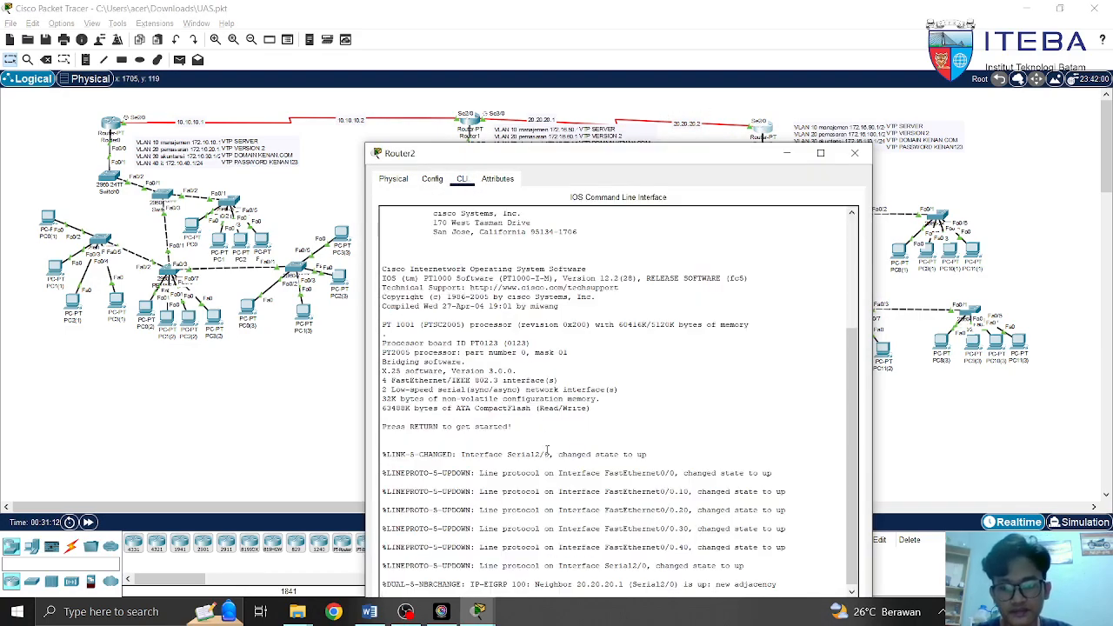
drag(640, 156, 608, 62)
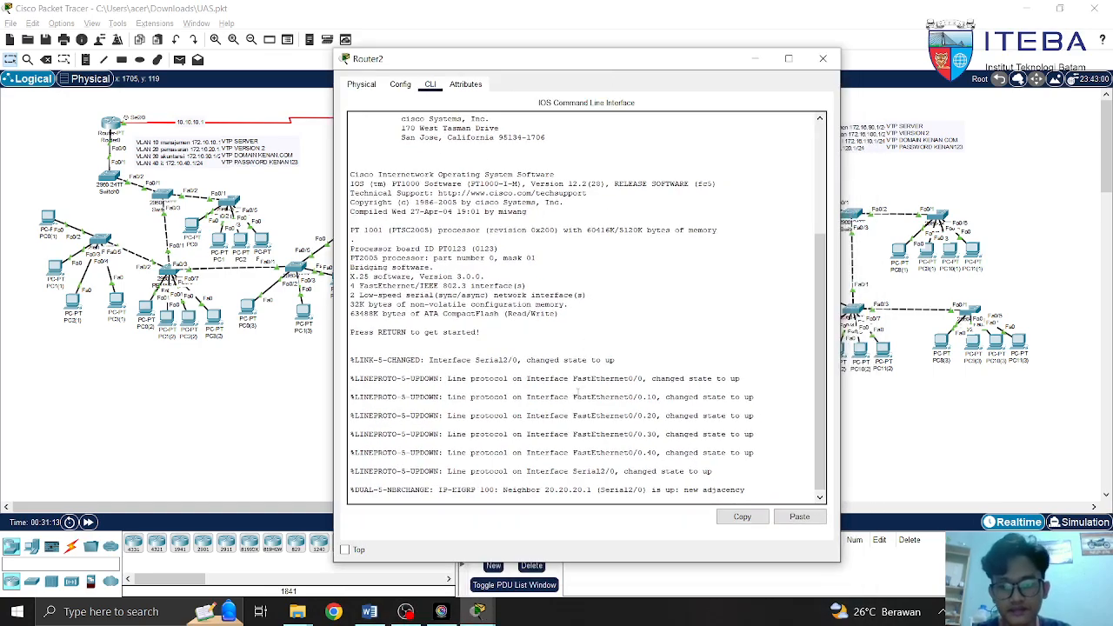
key(Return)
text(en)
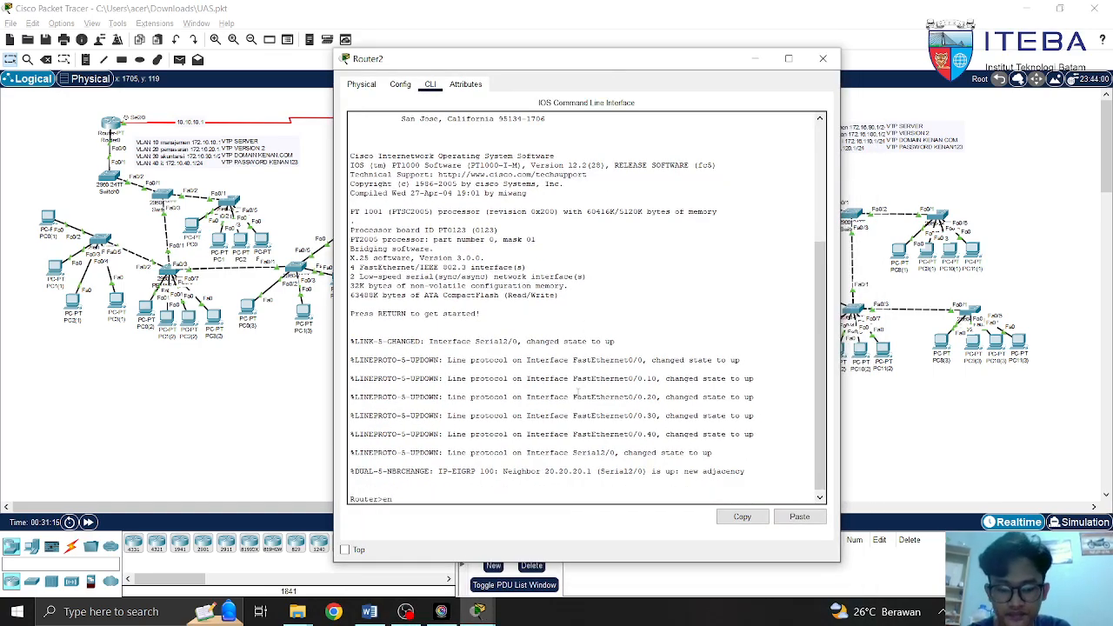
key(Return)
text(conf t)
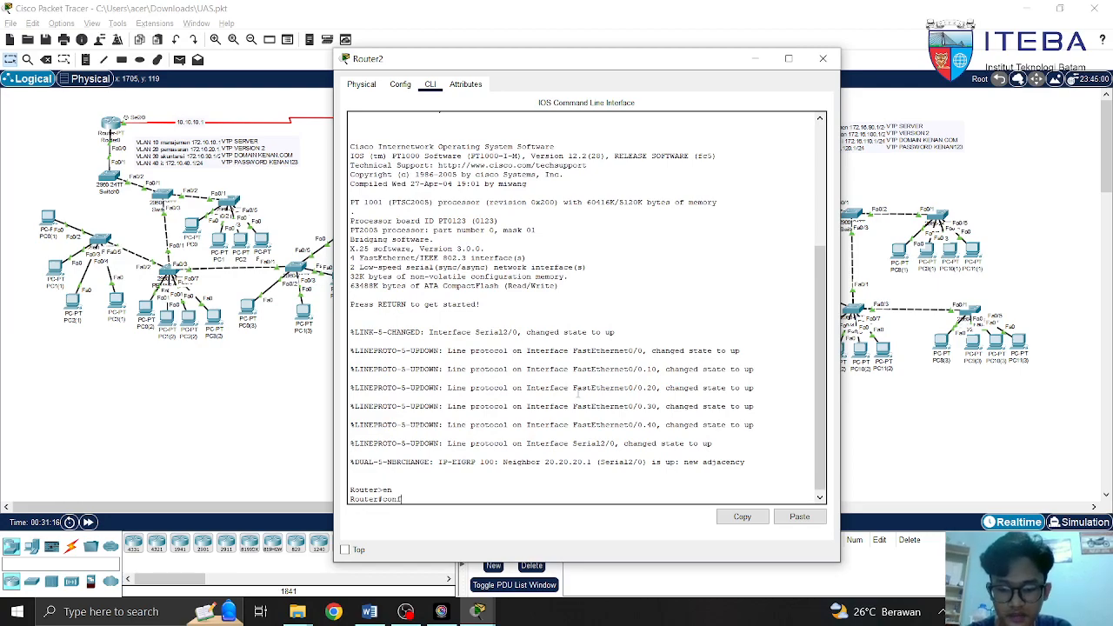
key(Return)
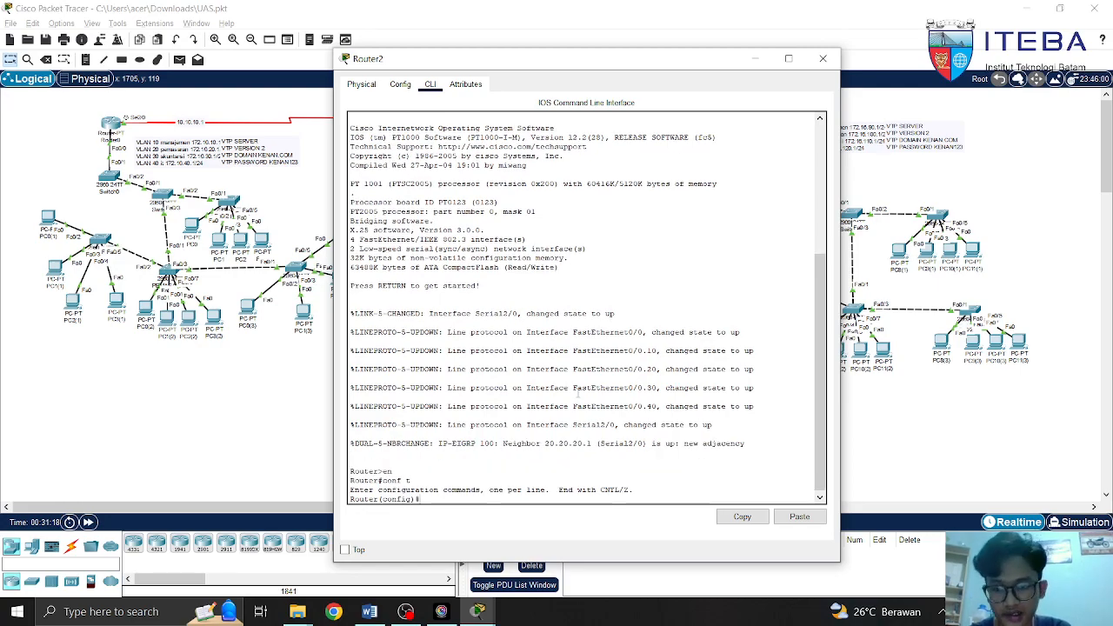
On Router2's Serial2/0, type ip address 20.20.20.2 255.255.255.252, then erase it
text(int)
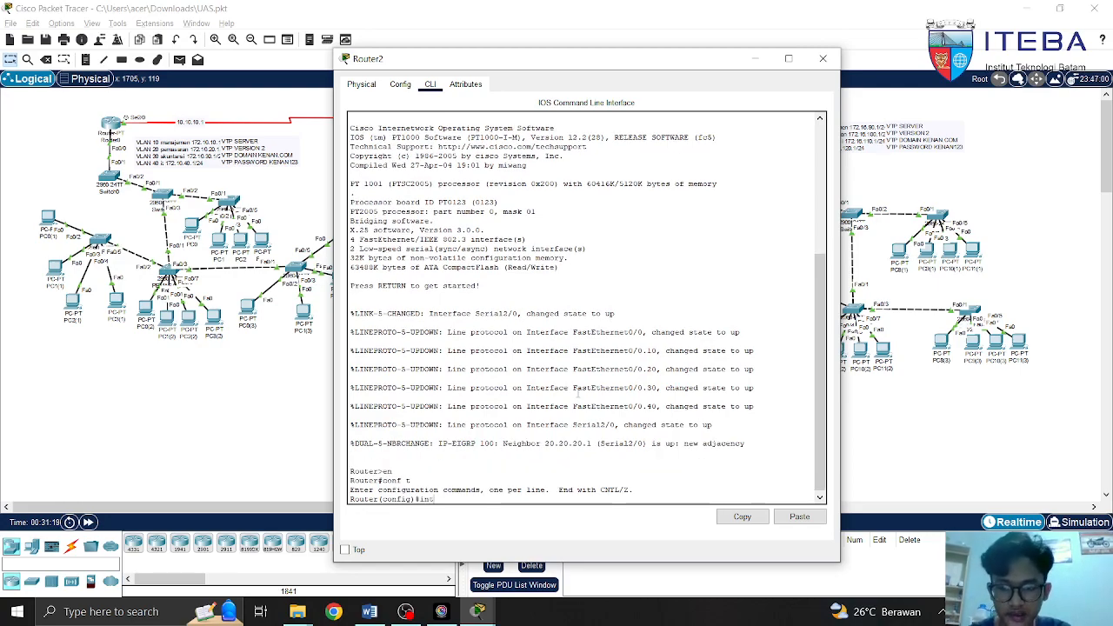
text( se)
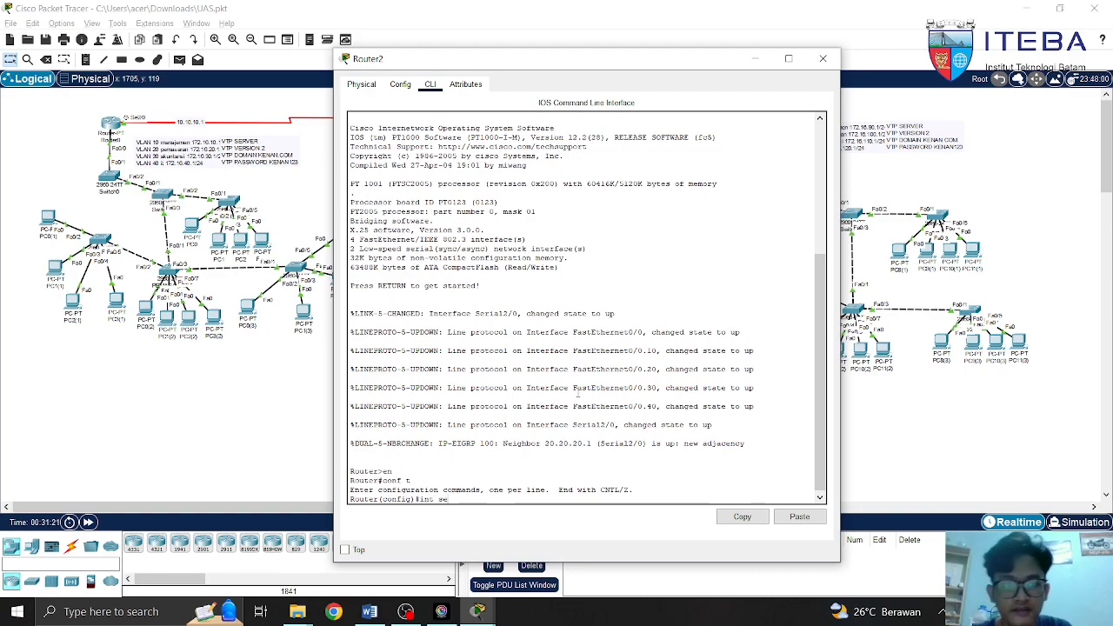
drag(684, 52, 564, 53)
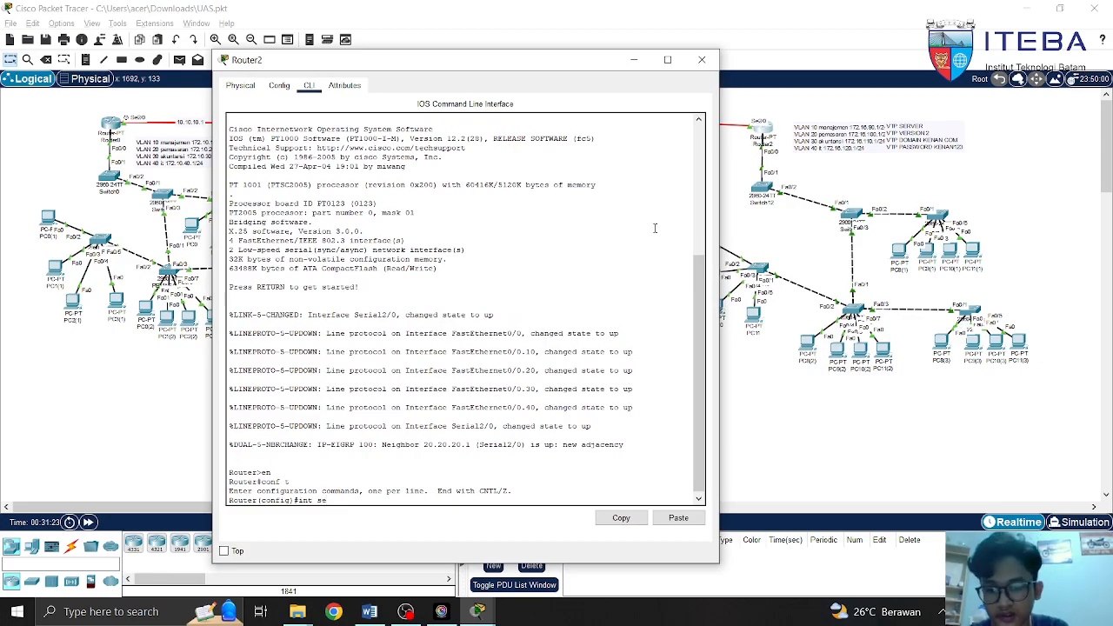
text(2/0)
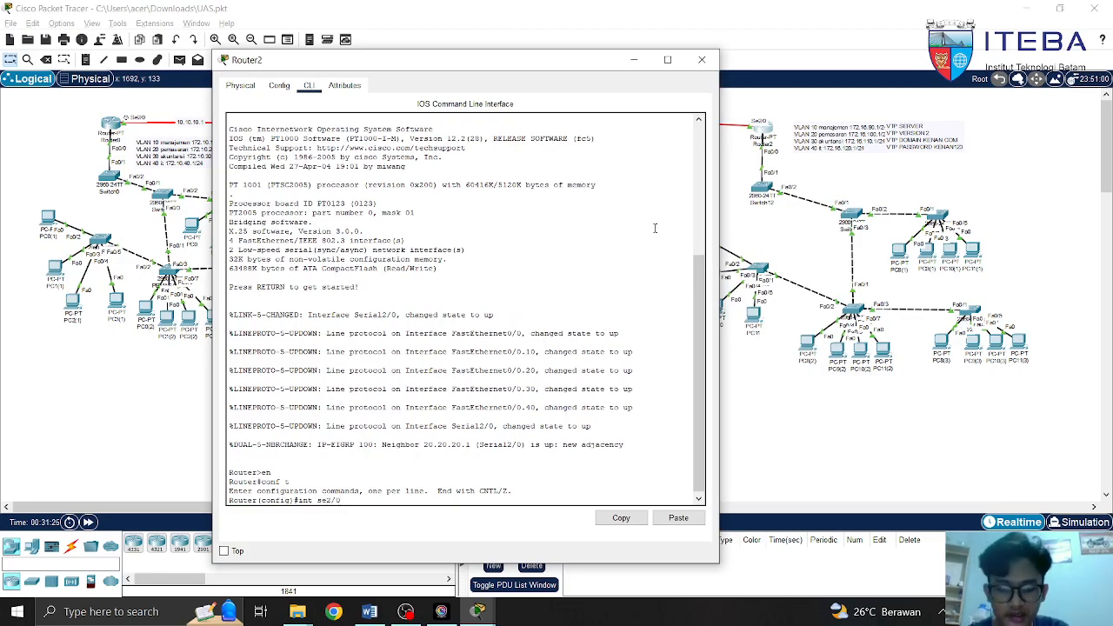
key(Return)
text(ip add)
key(Tab)
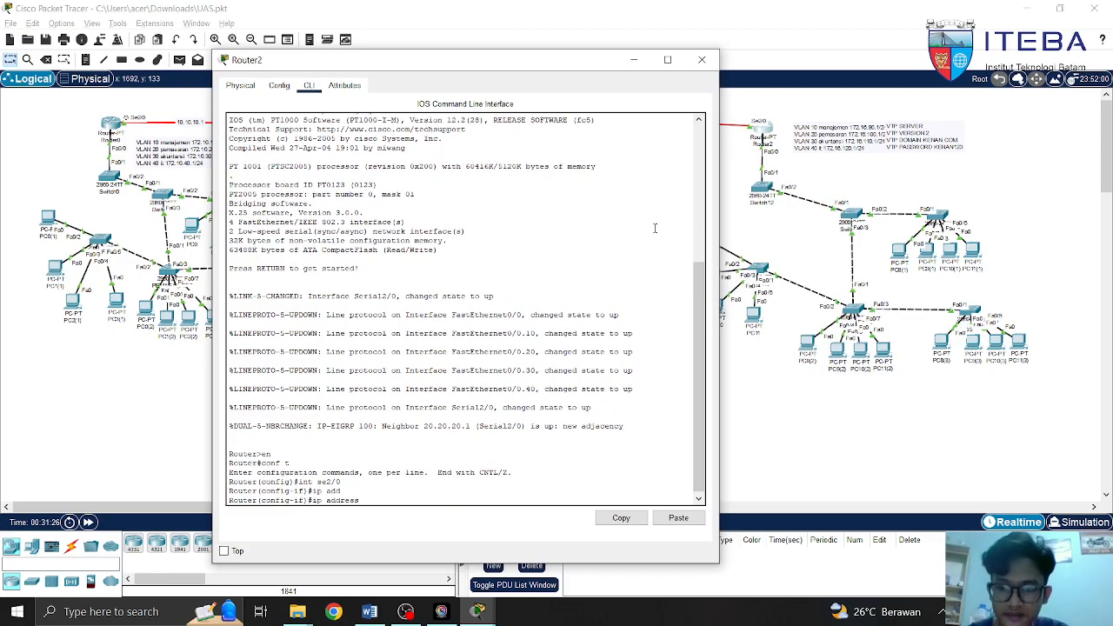
text(20.2)
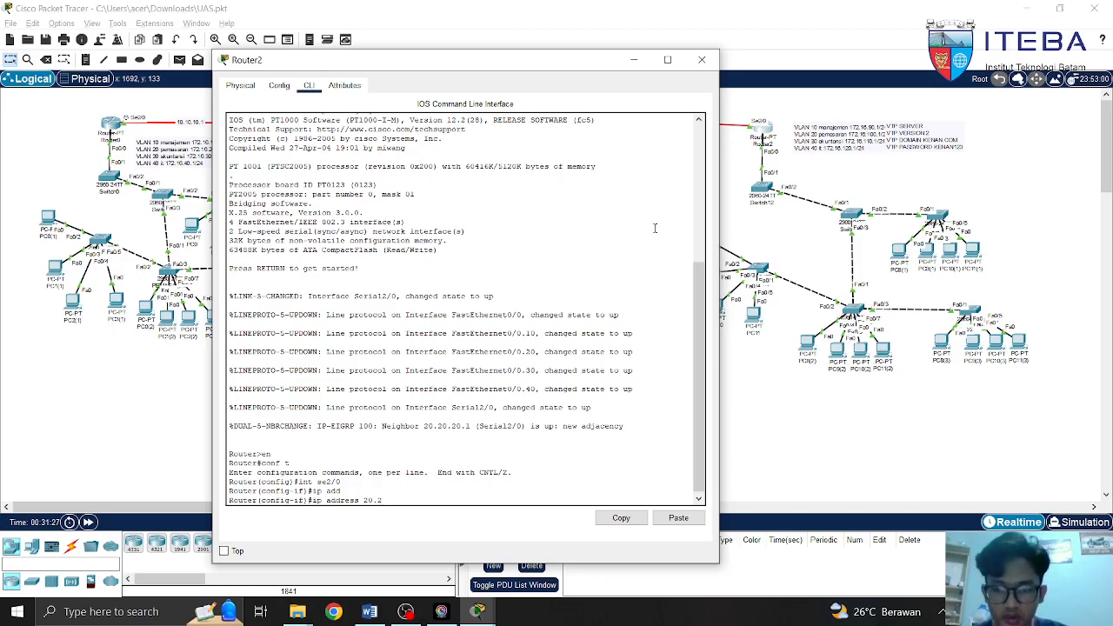
text(0.20.2 255.255)
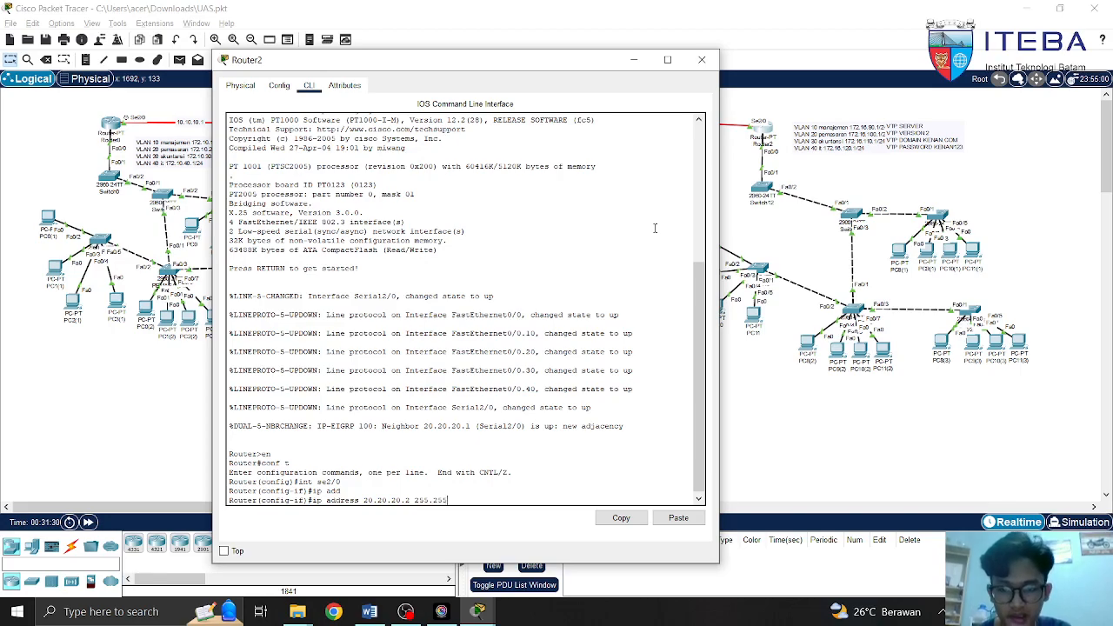
text(.255.252)
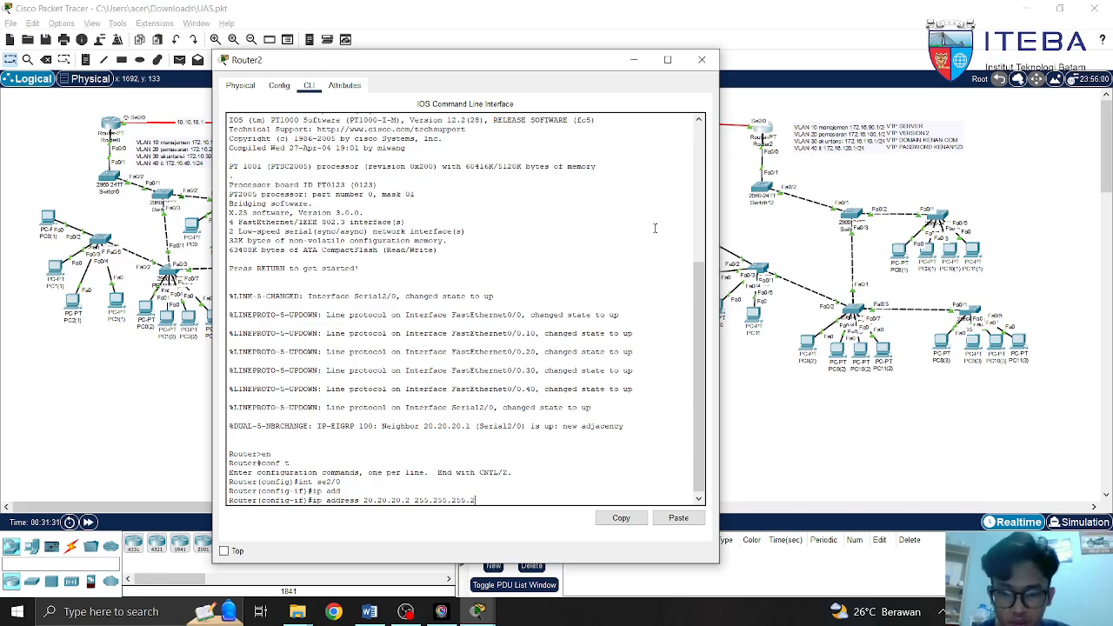
key(BackSpace)
key(BackSpace)
key(BackSpace)
key(BackSpace)
key(BackSpace)
key(BackSpace)
key(BackSpace)
key(BackSpace)
key(BackSpace)
key(BackSpace)
key(BackSpace)
key(BackSpace)
key(BackSpace)
key(BackSpace)
key(BackSpace)
key(BackSpace)
key(BackSpace)
key(BackSpace)
key(BackSpace)
key(BackSpace)
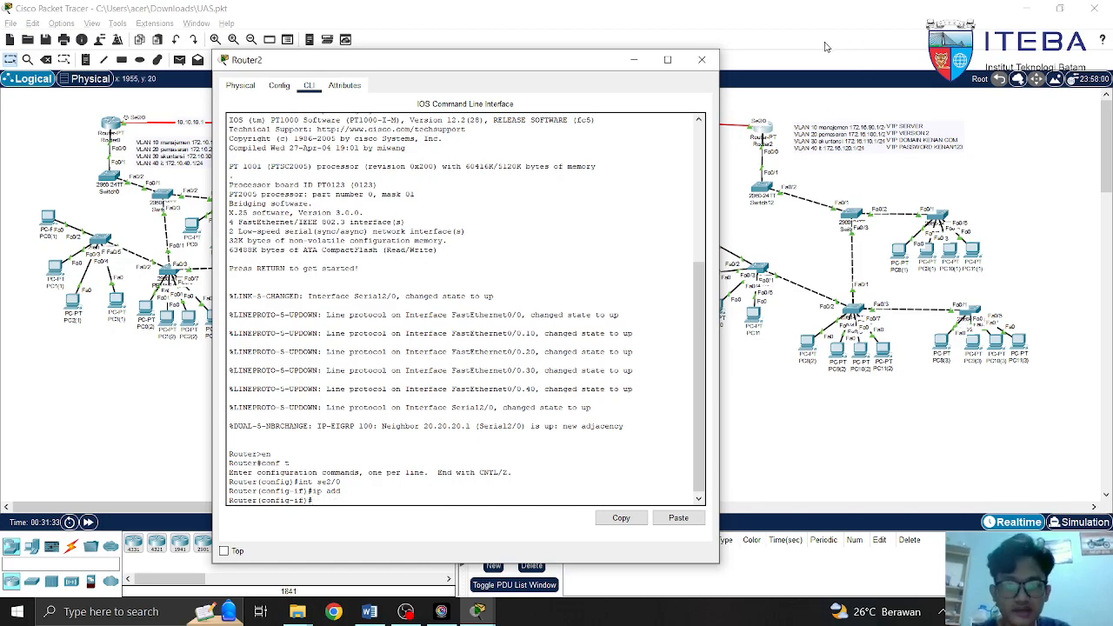
Close Router2's window and bring up Router0's command line
click(701, 59)
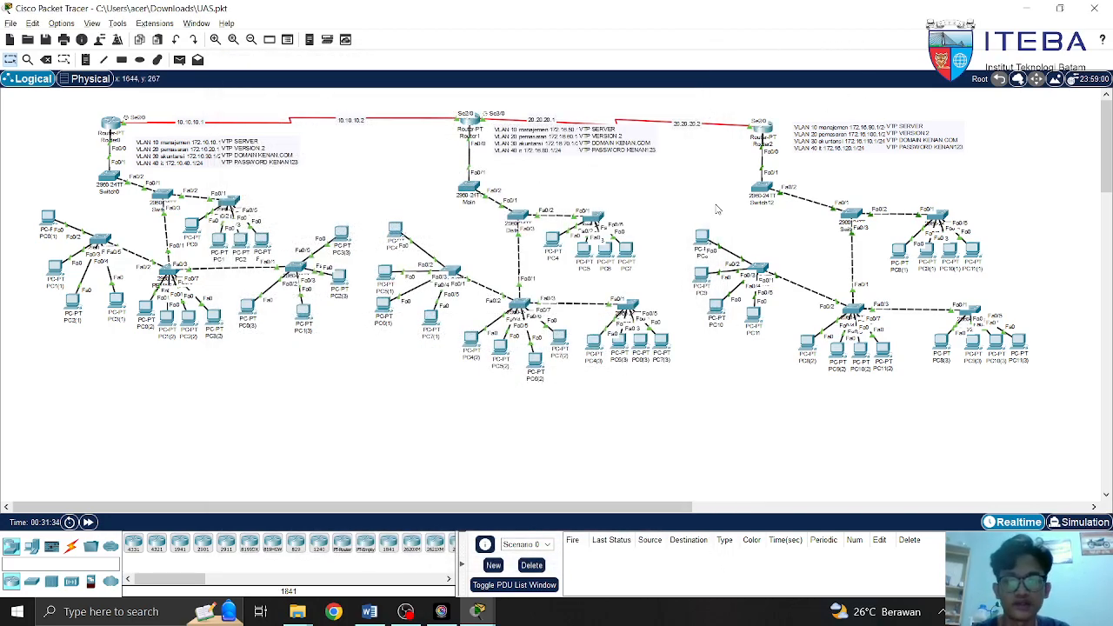
click(111, 125)
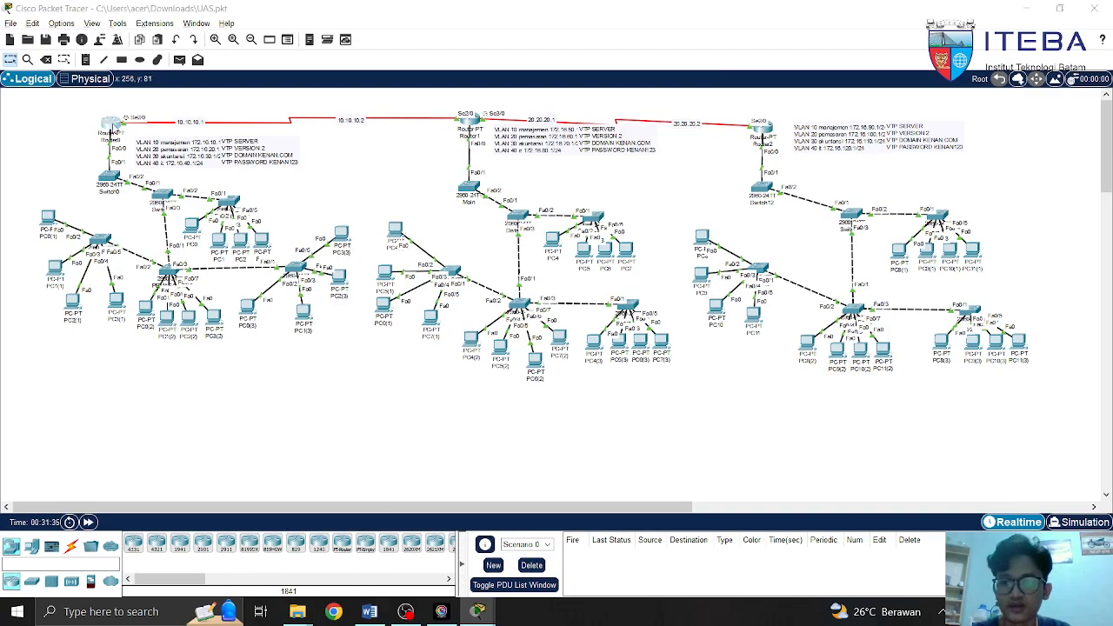
click(576, 530)
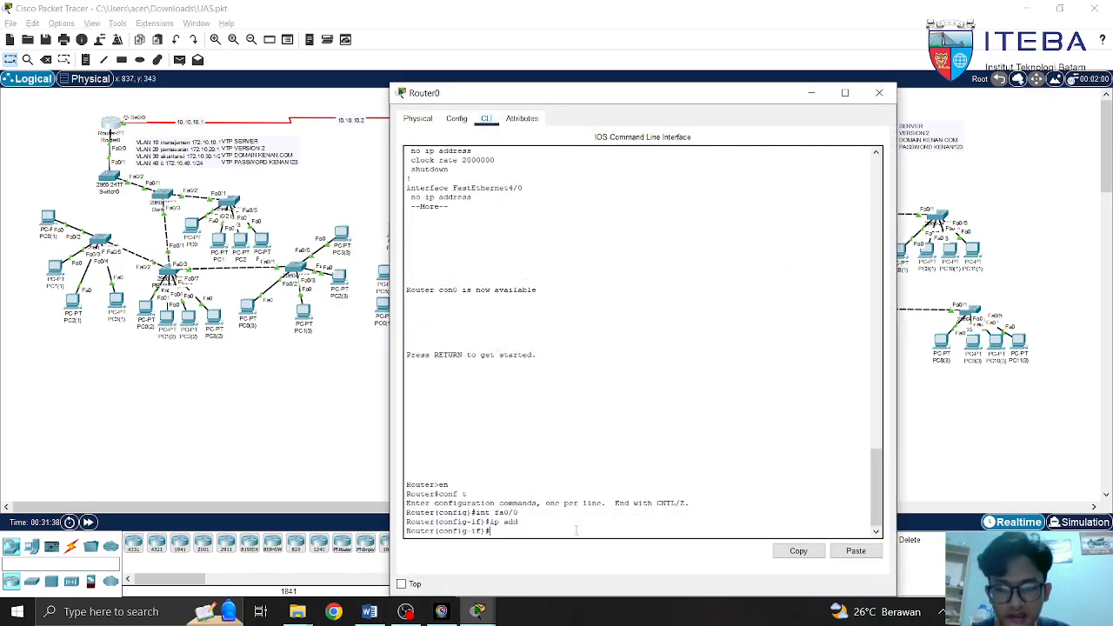
Exit interface mode on Router0 and start EIGRP process 100
text(rou)
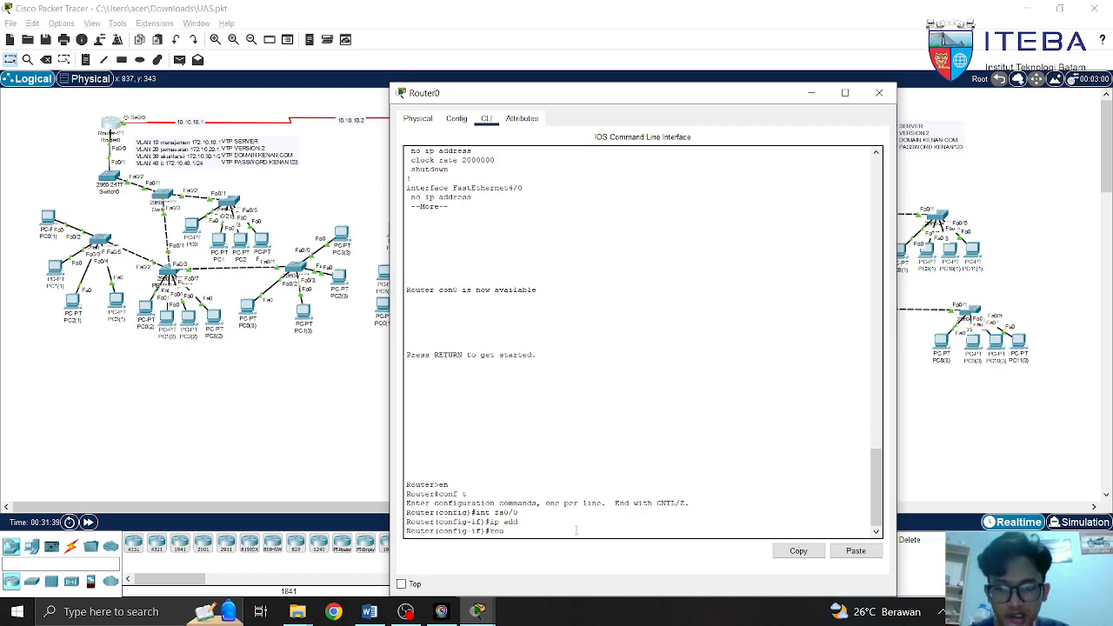
key(Return)
text(roexit)
key(Return)
text(rou)
key(Tab)
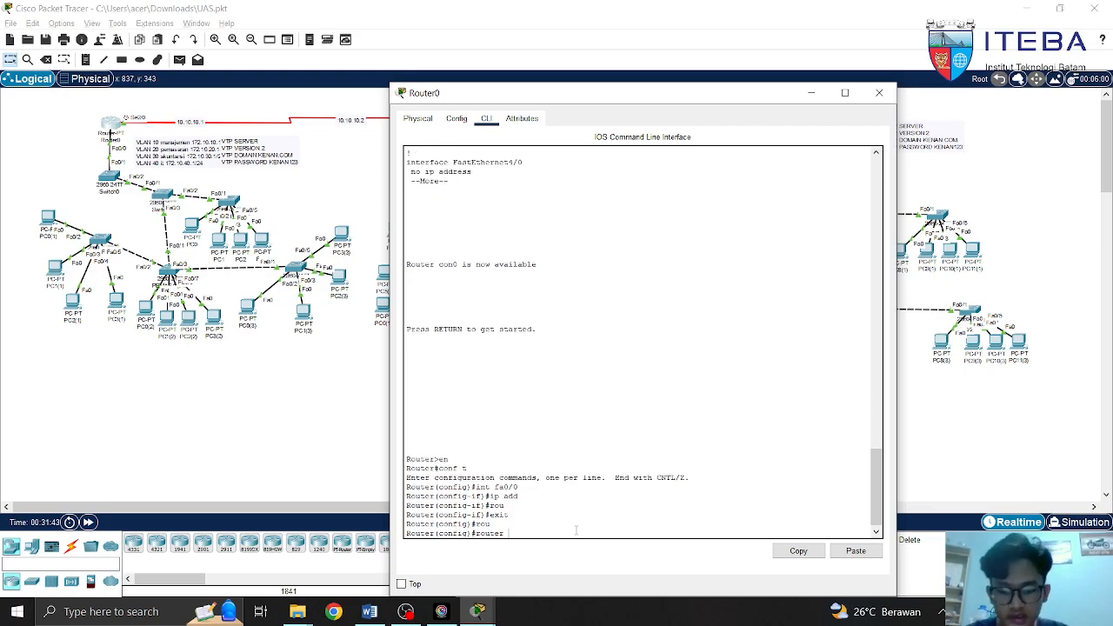
text(ei)
key(Tab)
text(100)
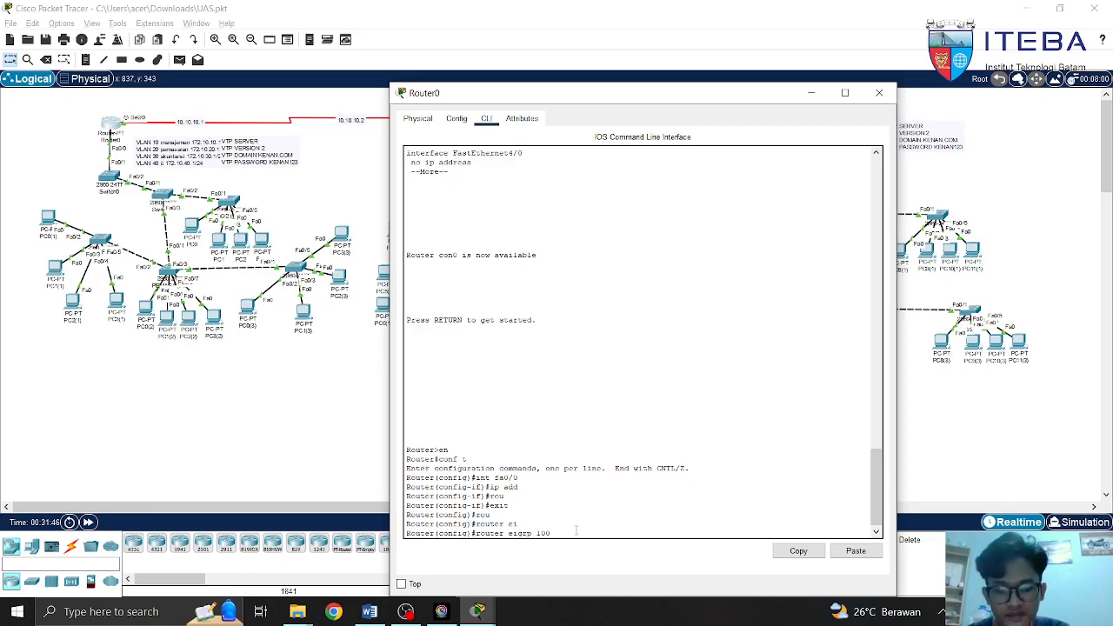
key(Return)
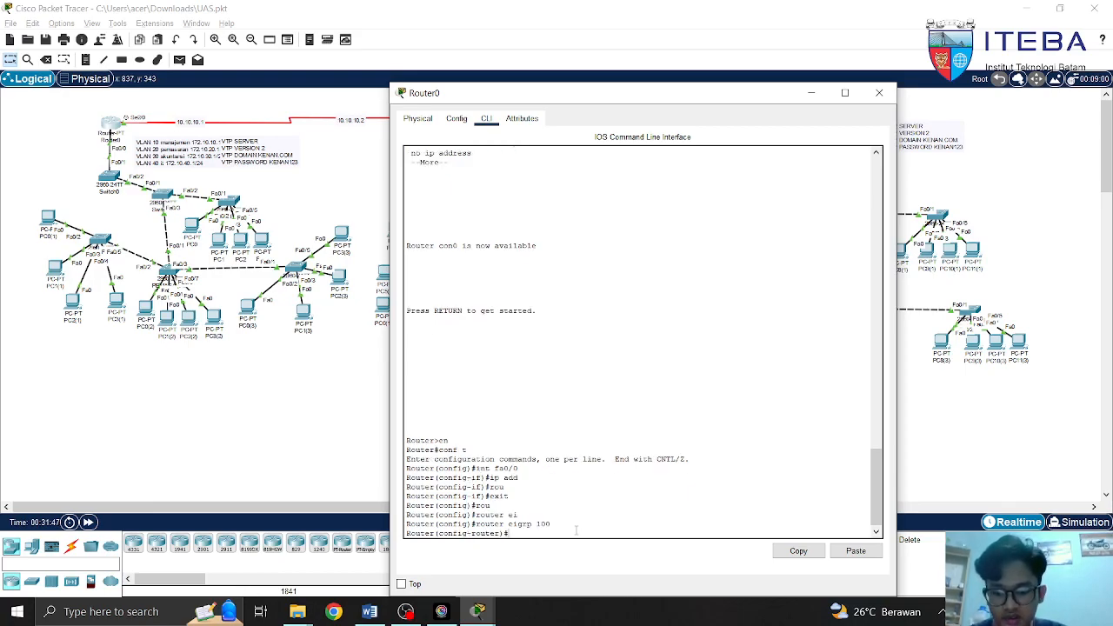
Try network statements 10.10.10.0 255.255.255.252 and 172.16.10.1 255.255.255, erasing each
text(net)
key(Tab)
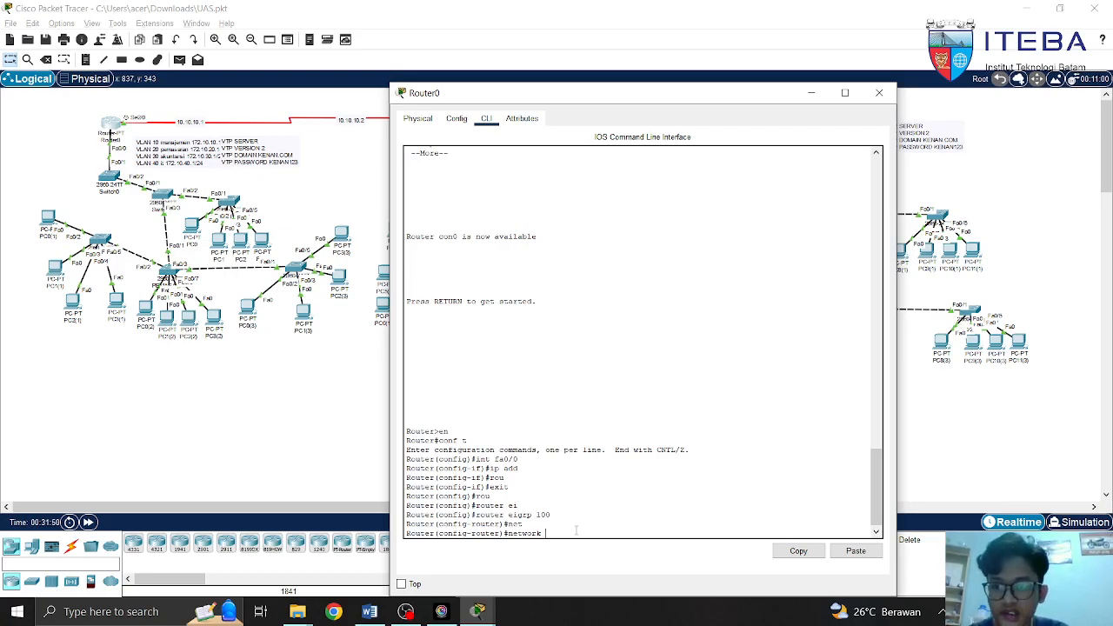
text(10.10.10.0 )
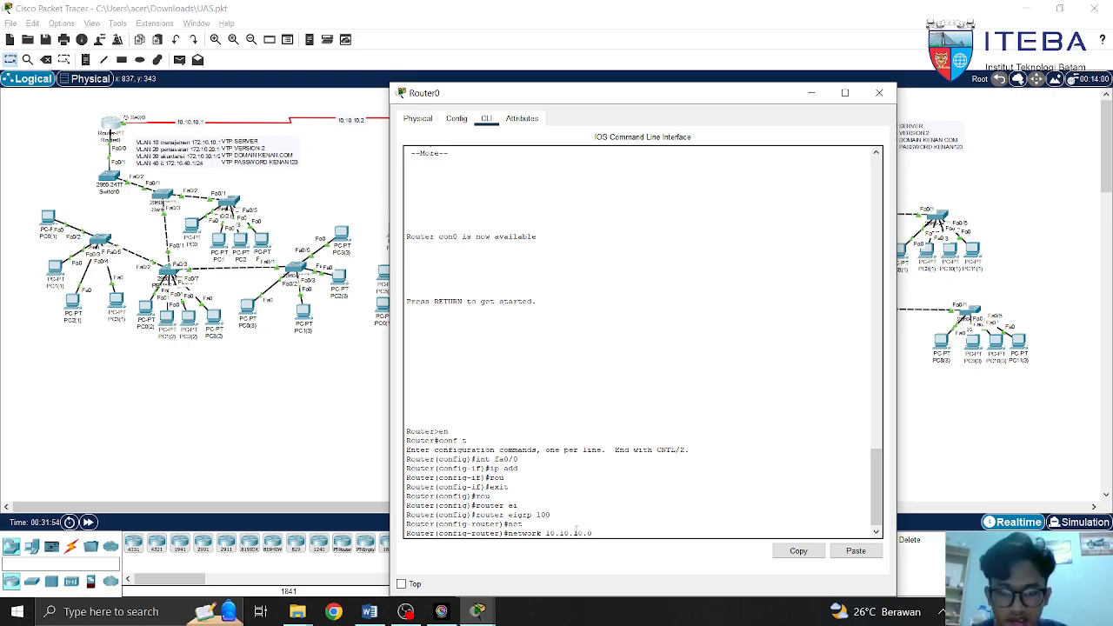
text(255.255.255.)
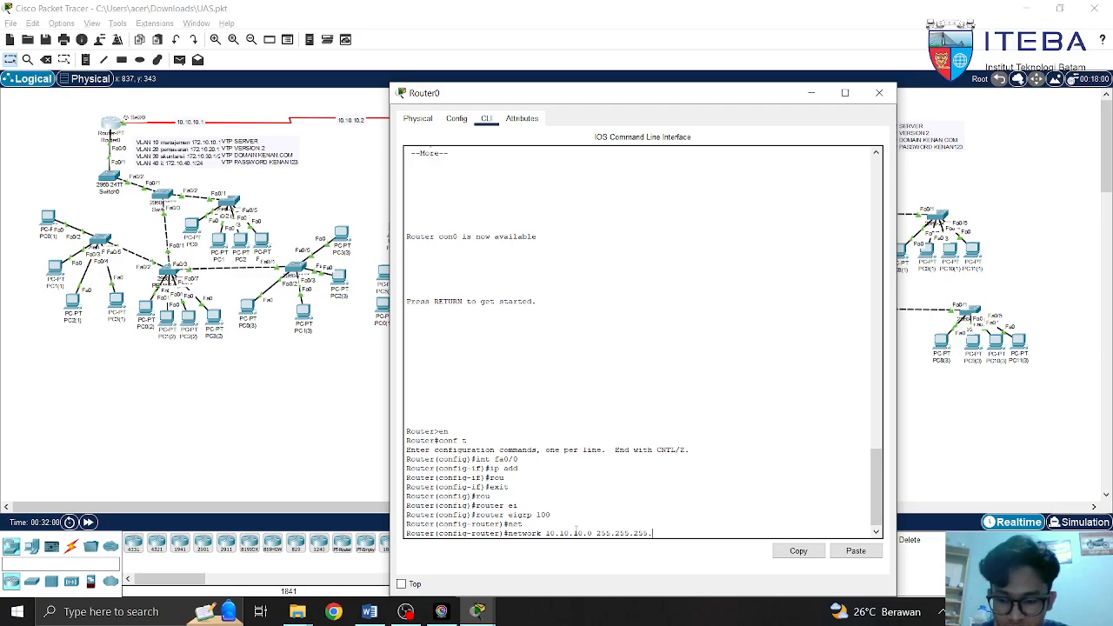
text(52)
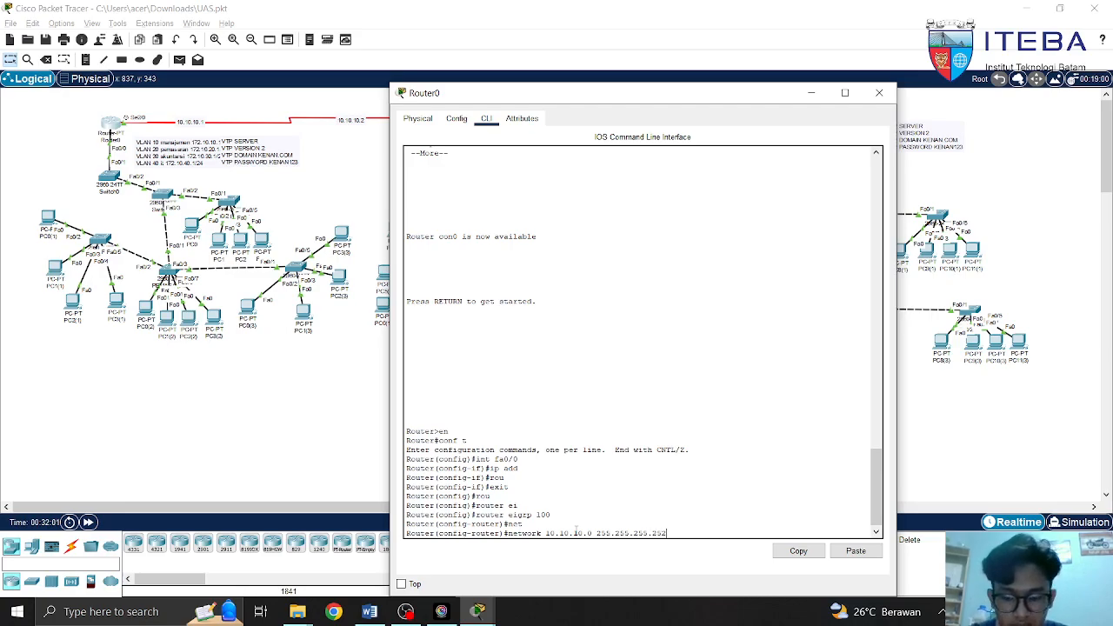
key(BackSpace)
key(BackSpace)
key(BackSpace)
key(BackSpace)
key(BackSpace)
key(BackSpace)
key(BackSpace)
key(BackSpace)
key(BackSpace)
key(BackSpace)
key(BackSpace)
key(BackSpace)
key(BackSpace)
key(BackSpace)
key(BackSpace)
key(BackSpace)
key(BackSpace)
key(BackSpace)
key(BackSpace)
key(BackSpace)
key(BackSpace)
key(BackSpace)
key(BackSpace)
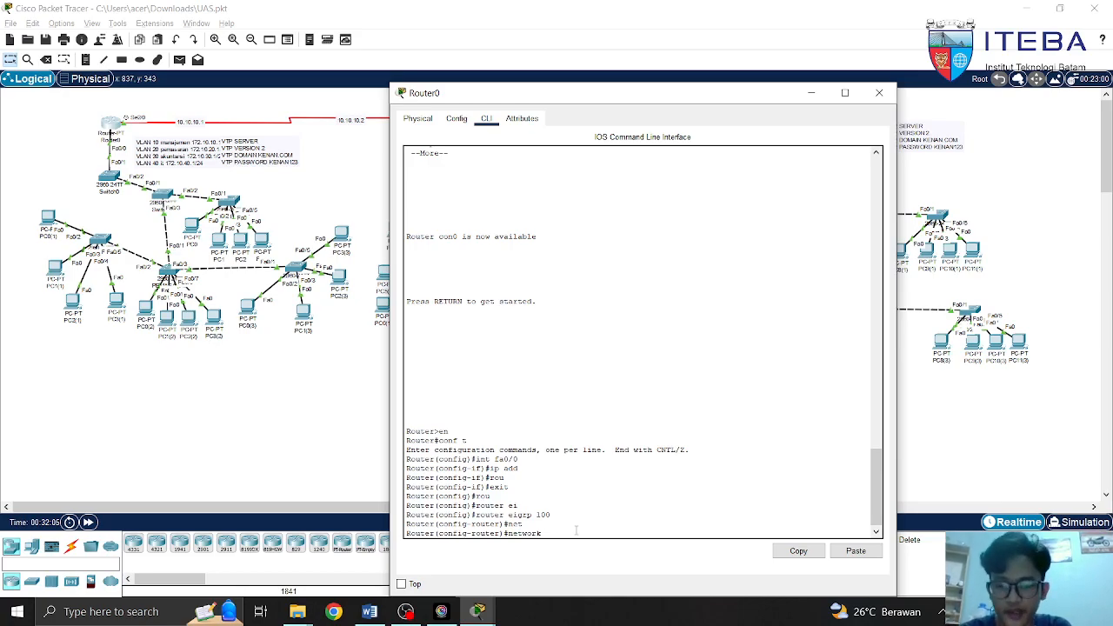
text(172.)
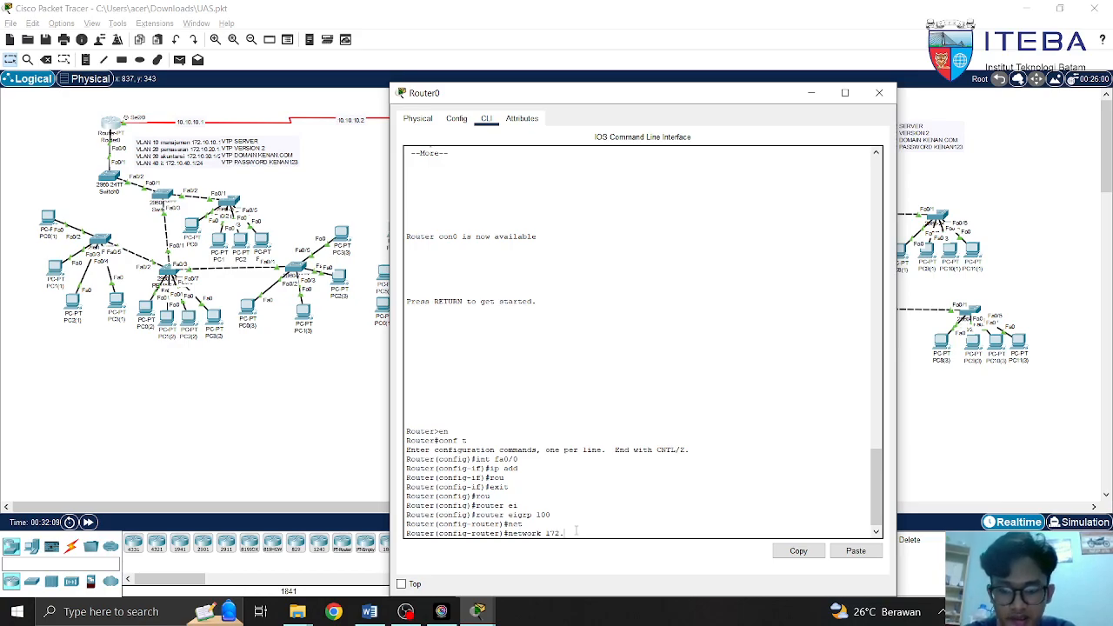
text(16.10.1)
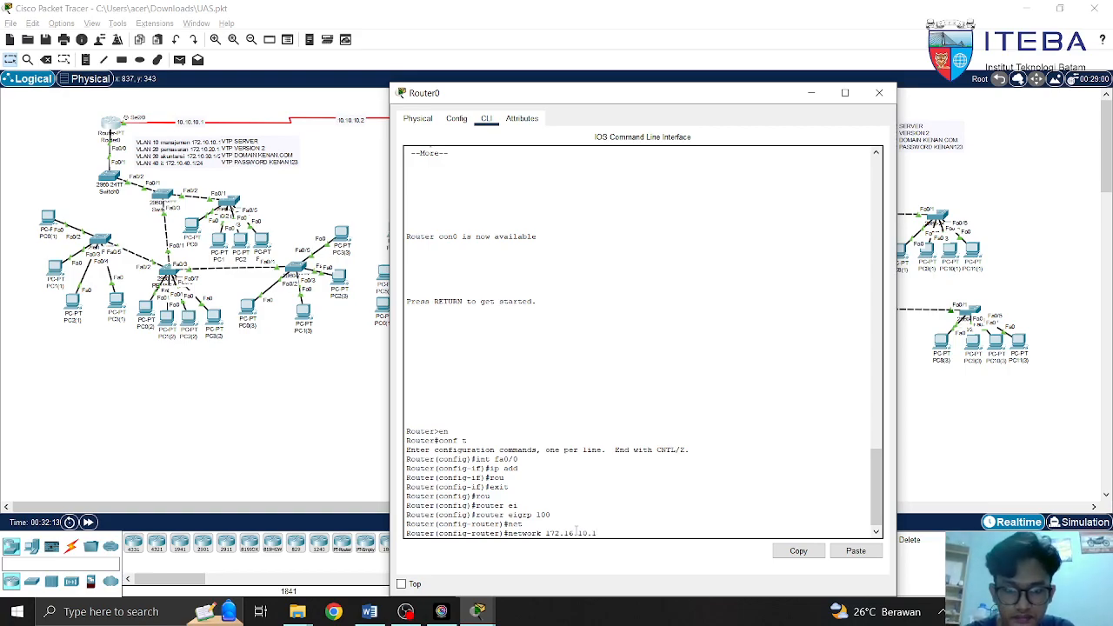
text( 255.255.255)
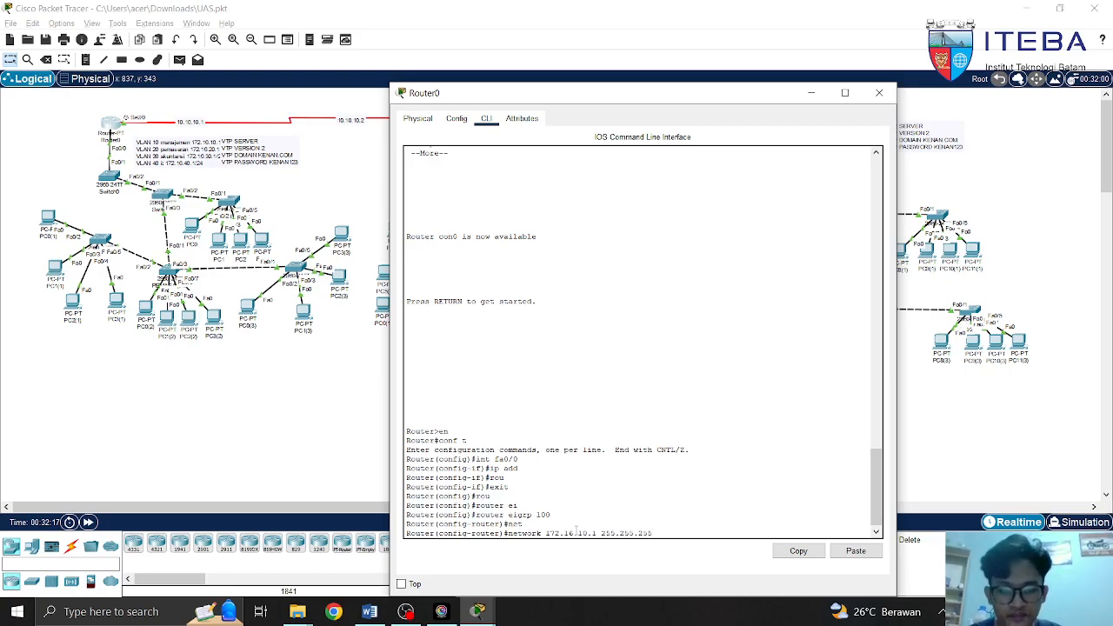
key(BackSpace)
key(BackSpace)
key(BackSpace)
key(BackSpace)
key(BackSpace)
key(BackSpace)
key(BackSpace)
key(BackSpace)
key(BackSpace)
key(BackSpace)
key(BackSpace)
key(BackSpace)
key(BackSpace)
key(BackSpace)
key(BackSpace)
key(BackSpace)
key(BackSpace)
key(BackSpace)
key(BackSpace)
key(BackSpace)
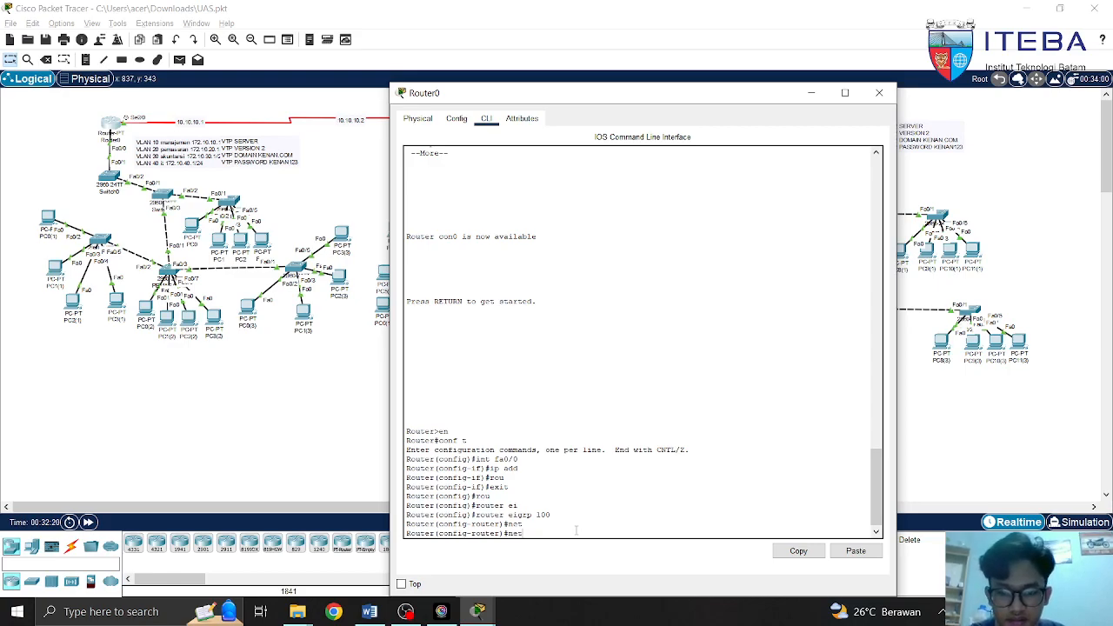
Type network 172.16.40.1 255.255.255.0 on Router0, then erase it
key(Tab)
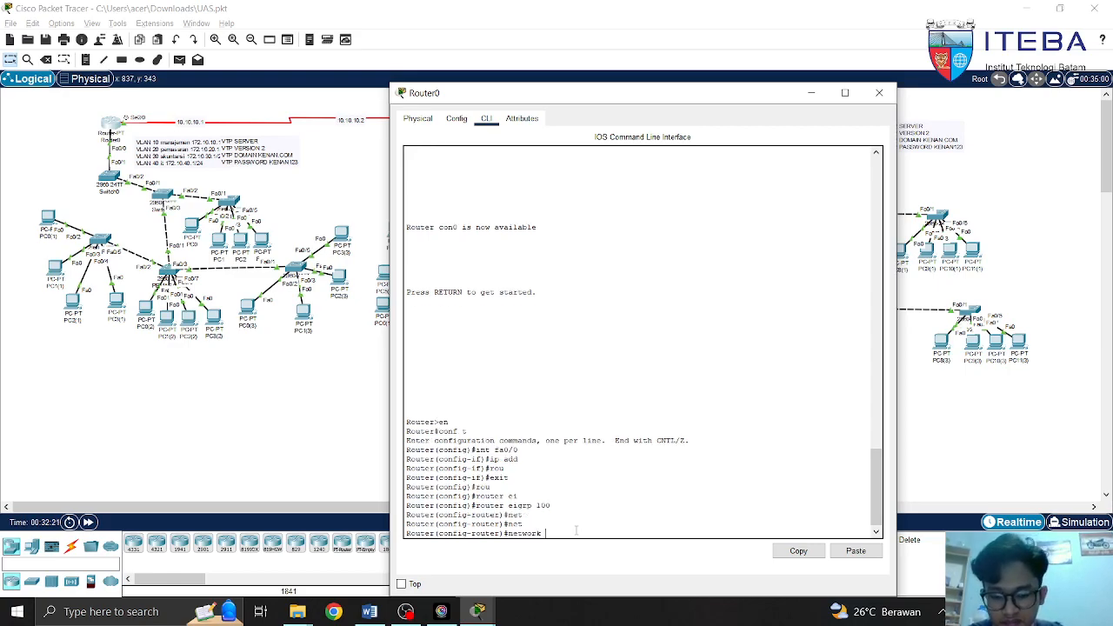
text(172)
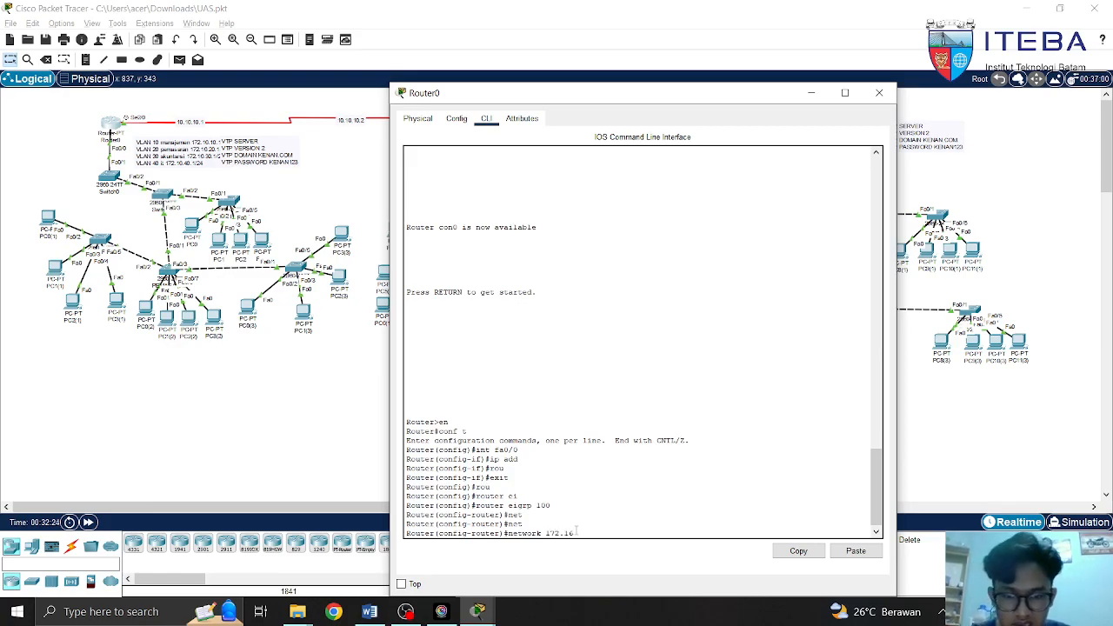
text(.16.40)
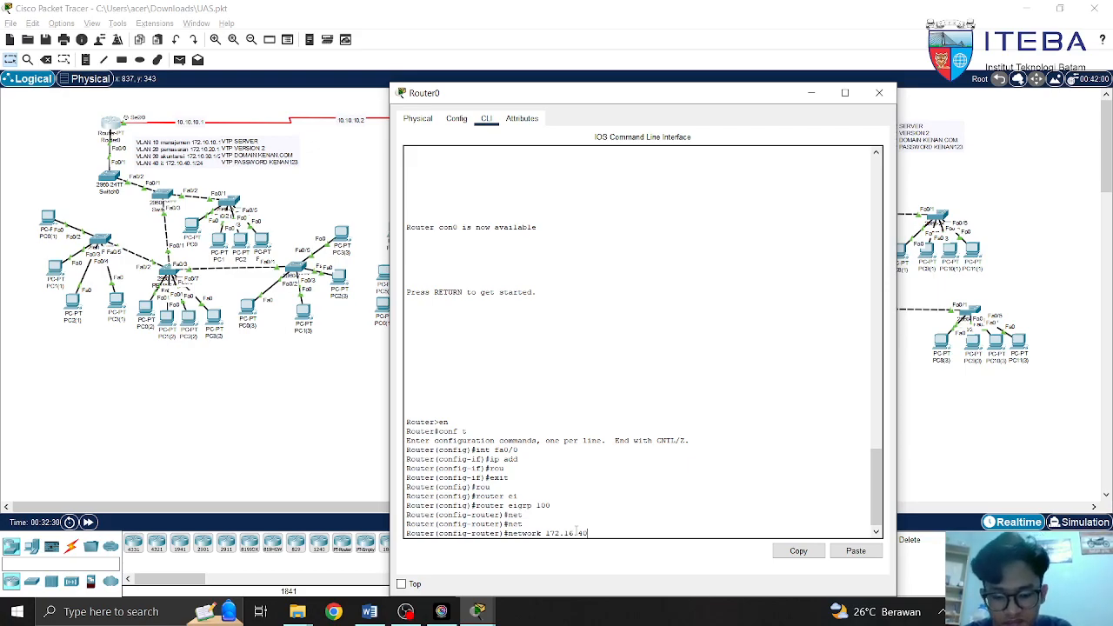
text(.1 255.255.255.0)
key(BackSpace)
key(BackSpace)
key(BackSpace)
key(BackSpace)
key(BackSpace)
key(BackSpace)
key(BackSpace)
key(BackSpace)
key(BackSpace)
key(BackSpace)
key(BackSpace)
key(BackSpace)
key(BackSpace)
key(BackSpace)
key(BackSpace)
key(BackSpace)
key(BackSpace)
key(BackSpace)
key(BackSpace)
key(BackSpace)
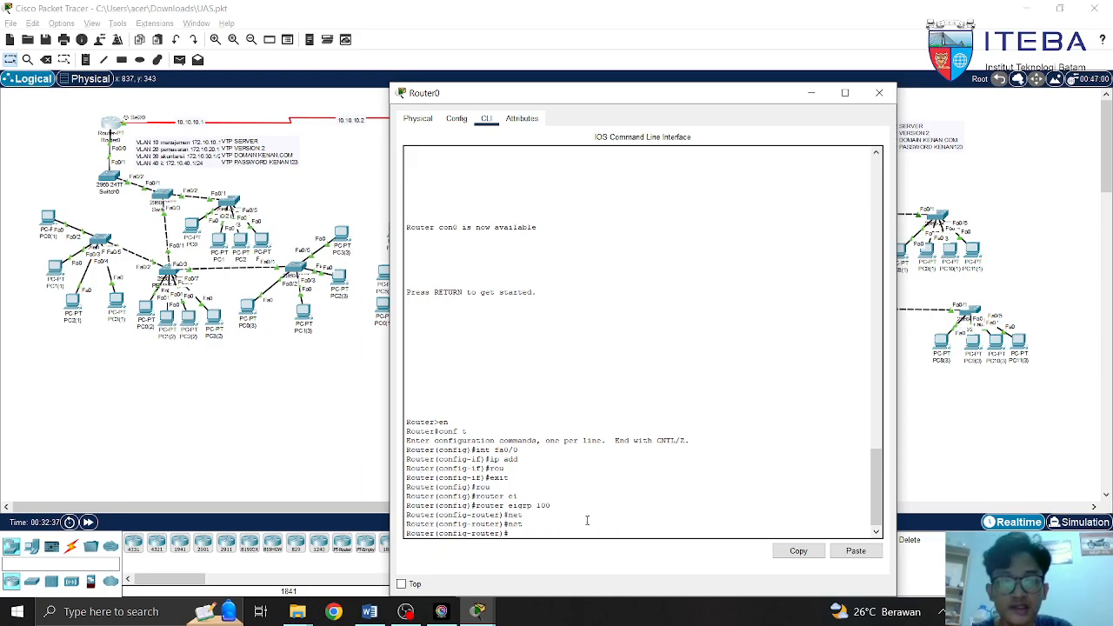
Close Router0's window, select the left-site devices, and open Router1's CLI
click(879, 92)
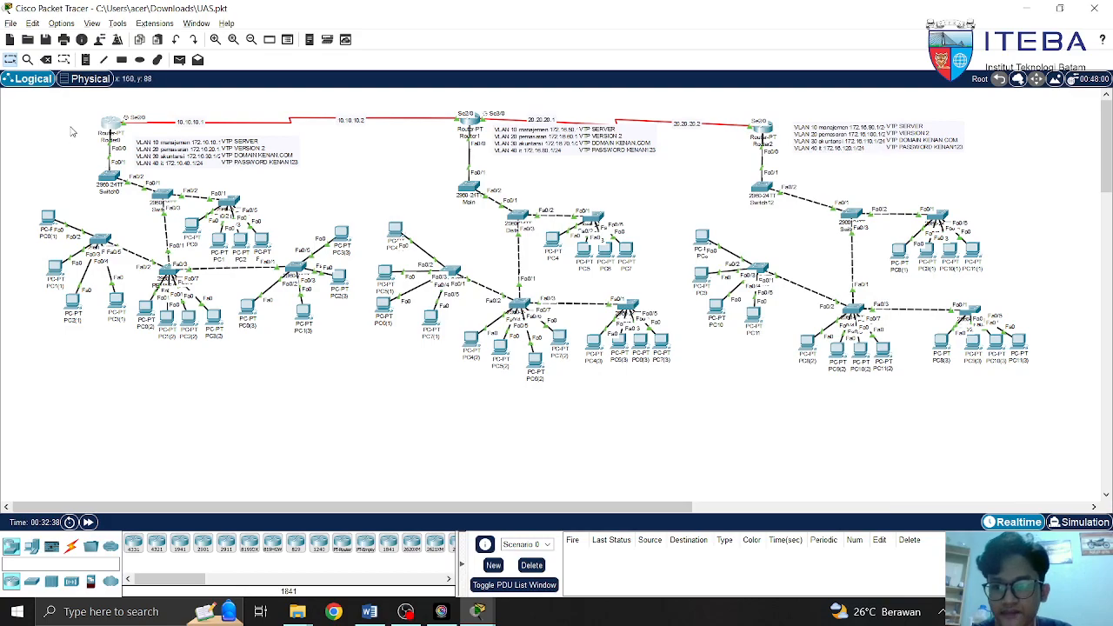
drag(79, 170, 365, 367)
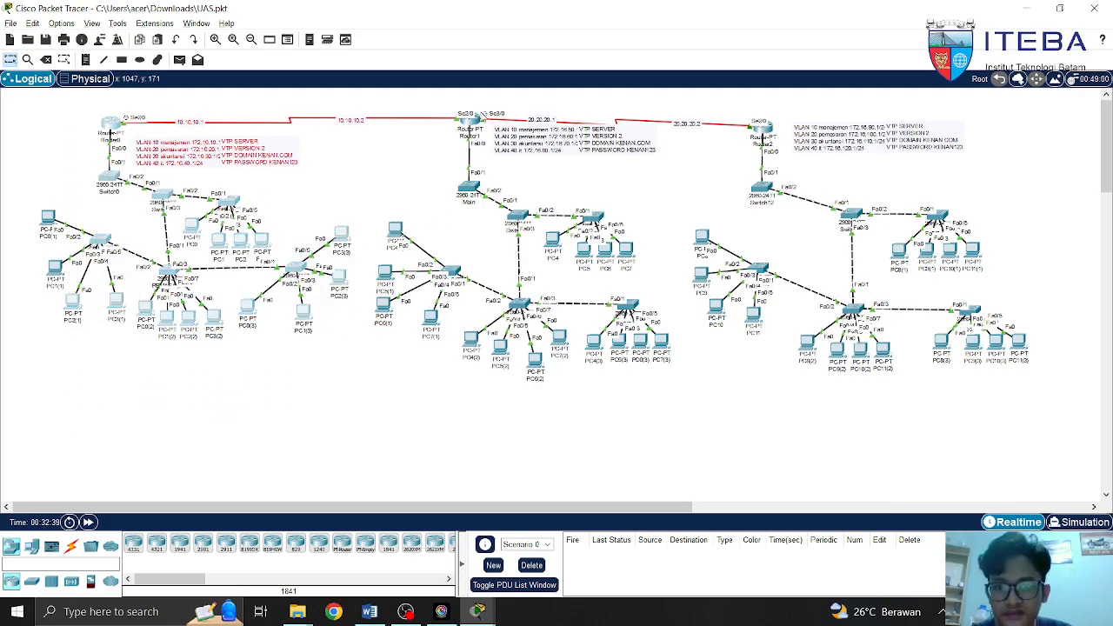
click(470, 127)
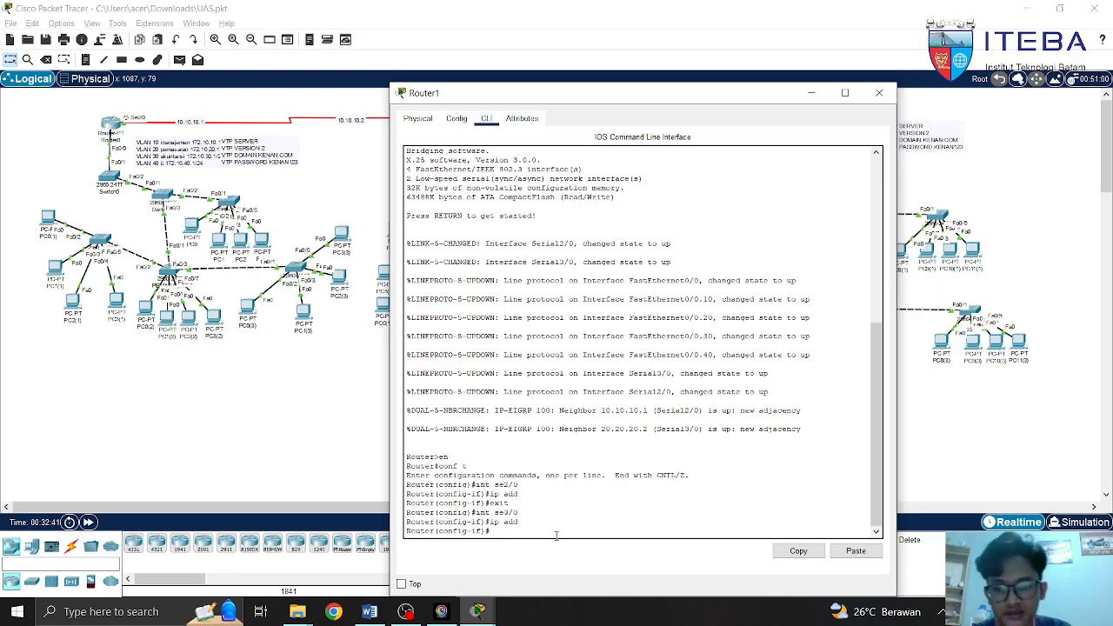
Leave interface mode on Router1 and start its EIGRP process 100
text(exit)
key(Return)
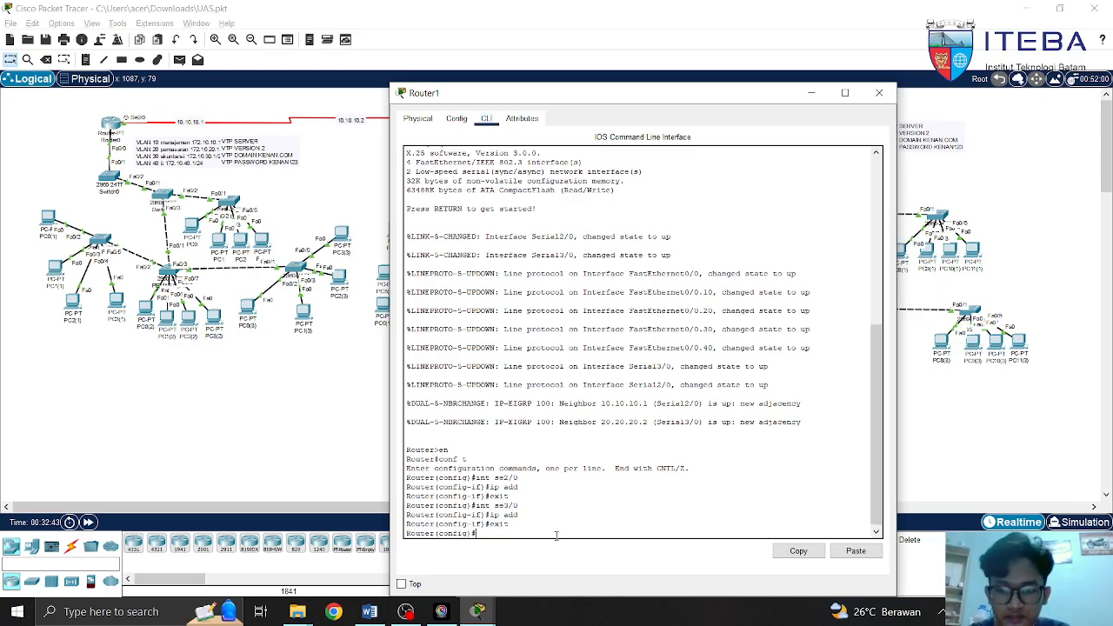
text(rou)
key(Tab)
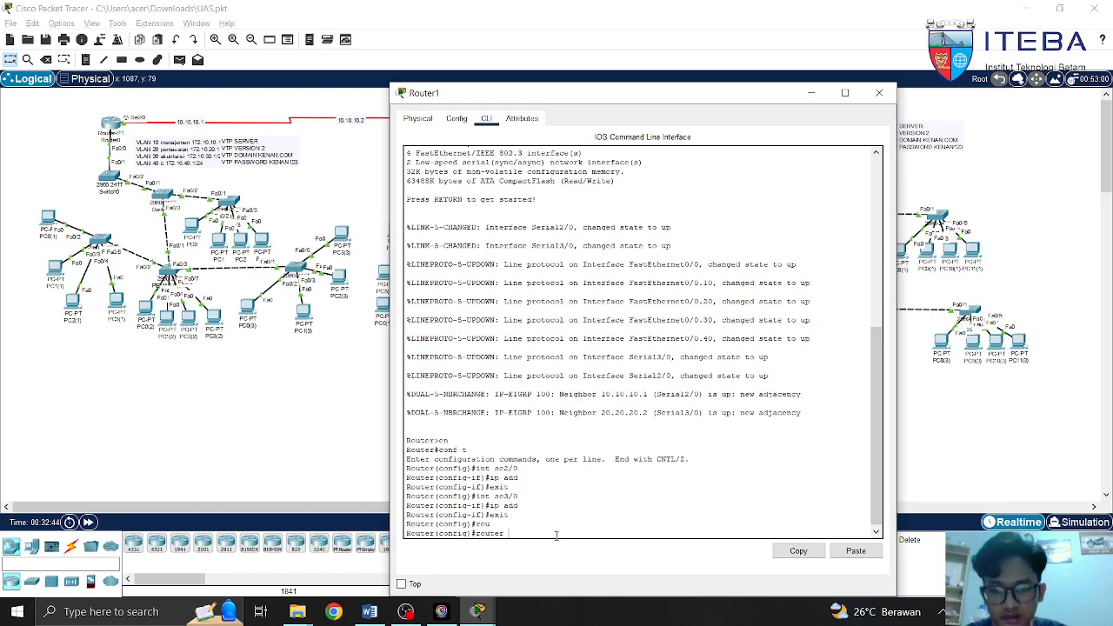
text(ei)
key(Tab)
text(100)
key(Return)
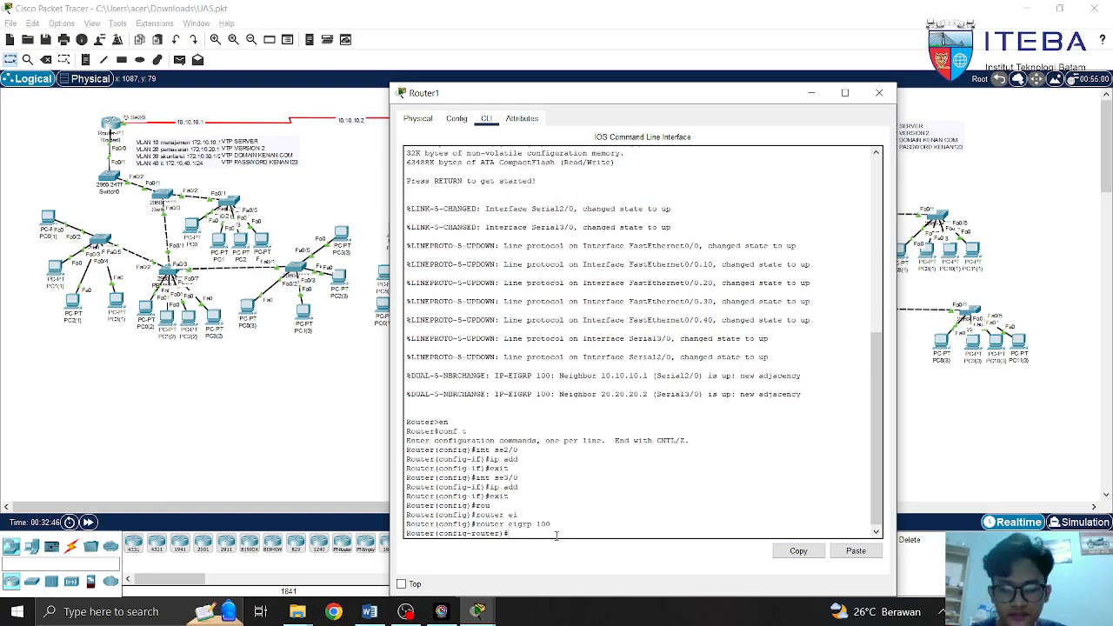
Draft and erase network lines 10.10.10.2 and 172.16.50.1, then exit config mode and close Router1
text(ne)
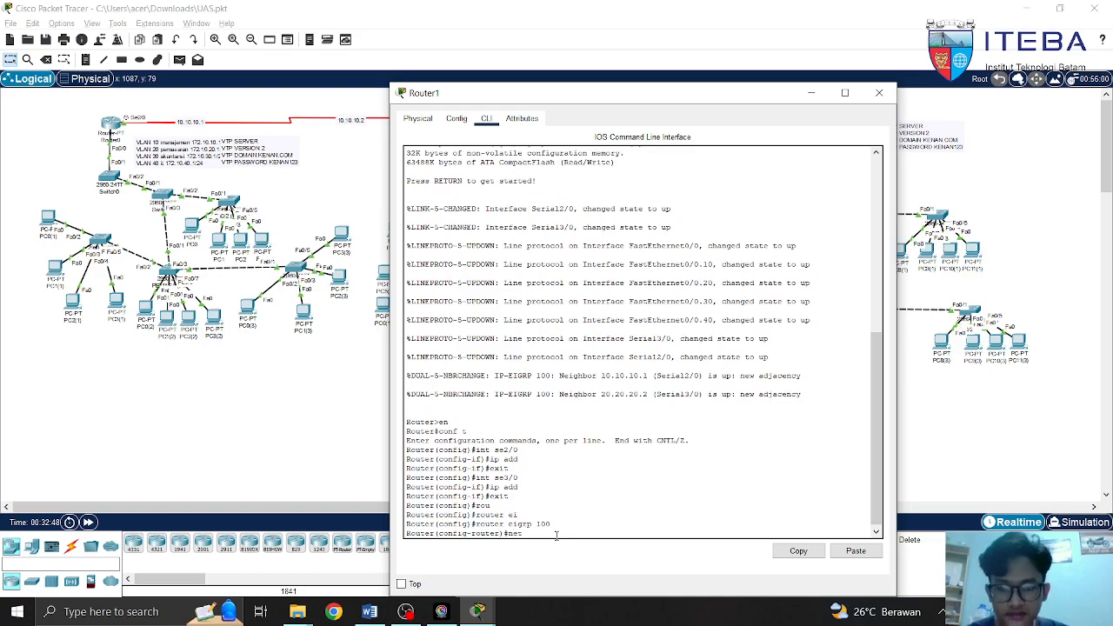
text(t)
key(Tab)
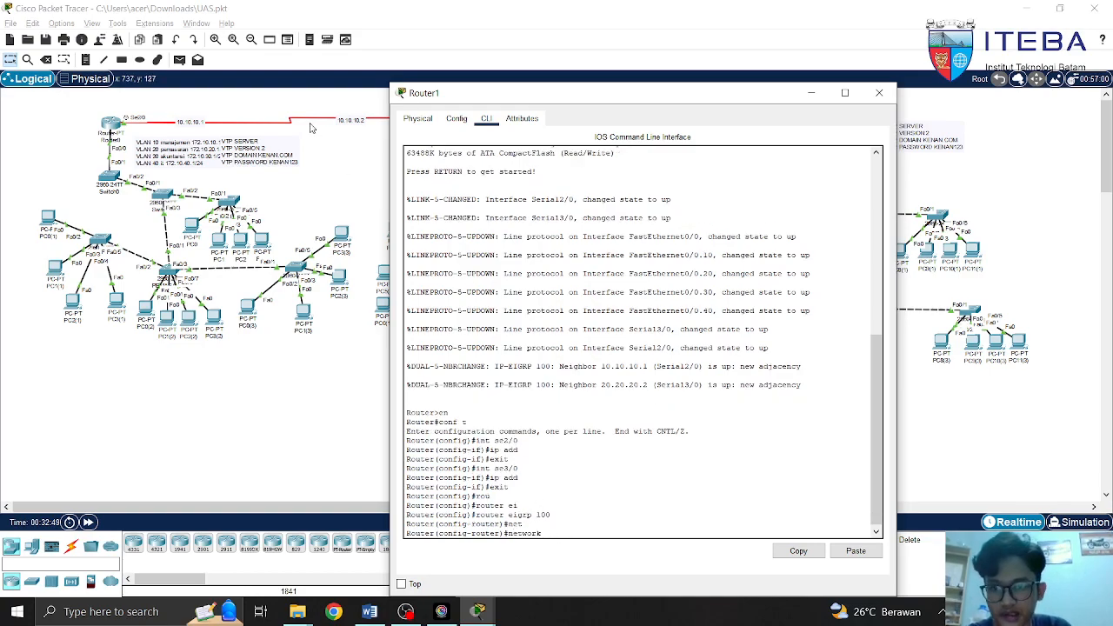
text(10.10.10)
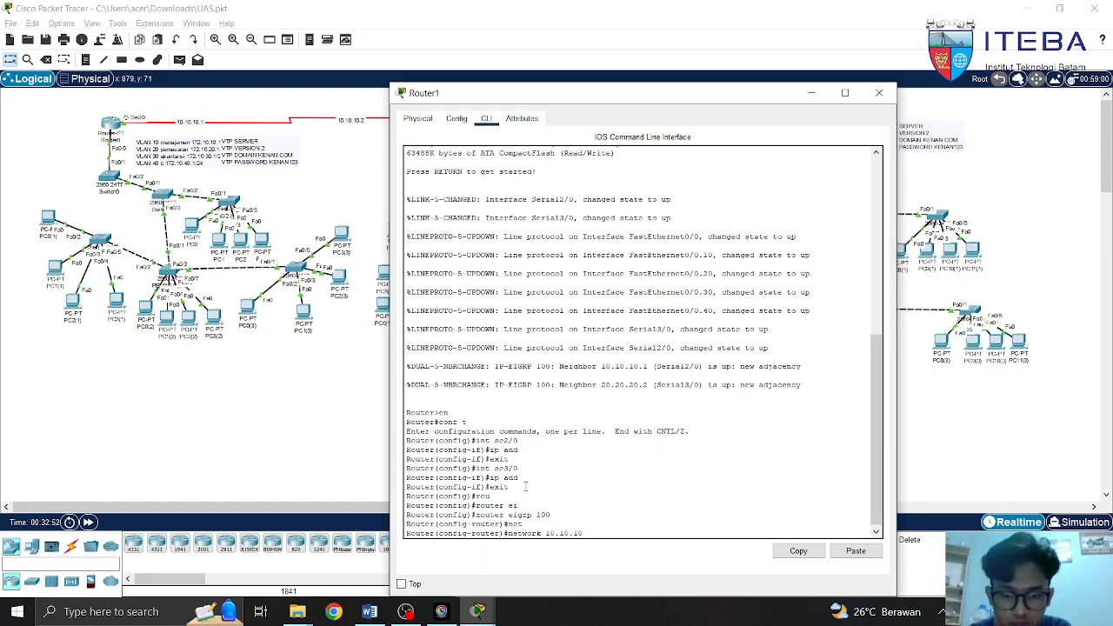
text(.2 255.255.255.252)
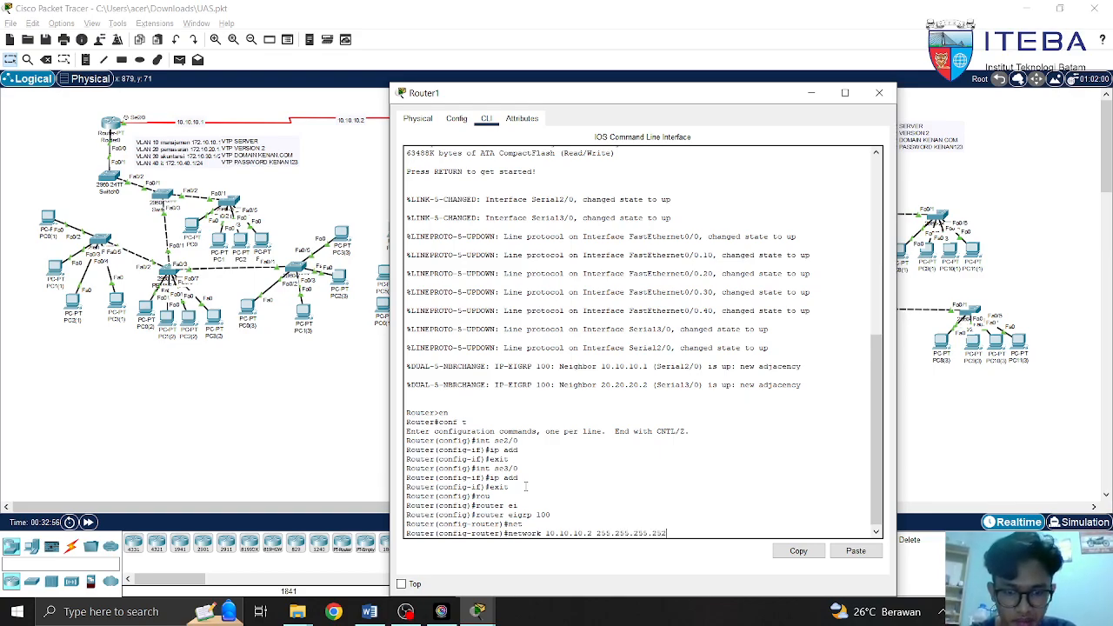
key(BackSpace)
key(BackSpace)
key(BackSpace)
key(BackSpace)
key(BackSpace)
key(BackSpace)
key(BackSpace)
key(BackSpace)
key(BackSpace)
key(BackSpace)
key(BackSpace)
key(BackSpace)
key(BackSpace)
key(BackSpace)
key(BackSpace)
key(BackSpace)
key(BackSpace)
key(BackSpace)
key(BackSpace)
key(BackSpace)
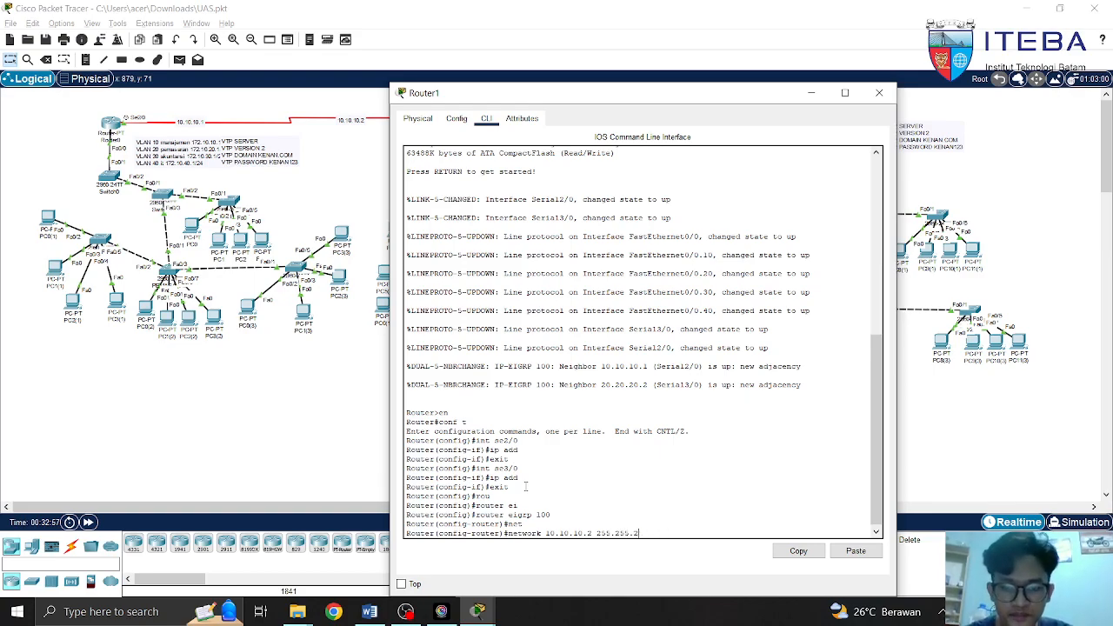
key(BackSpace)
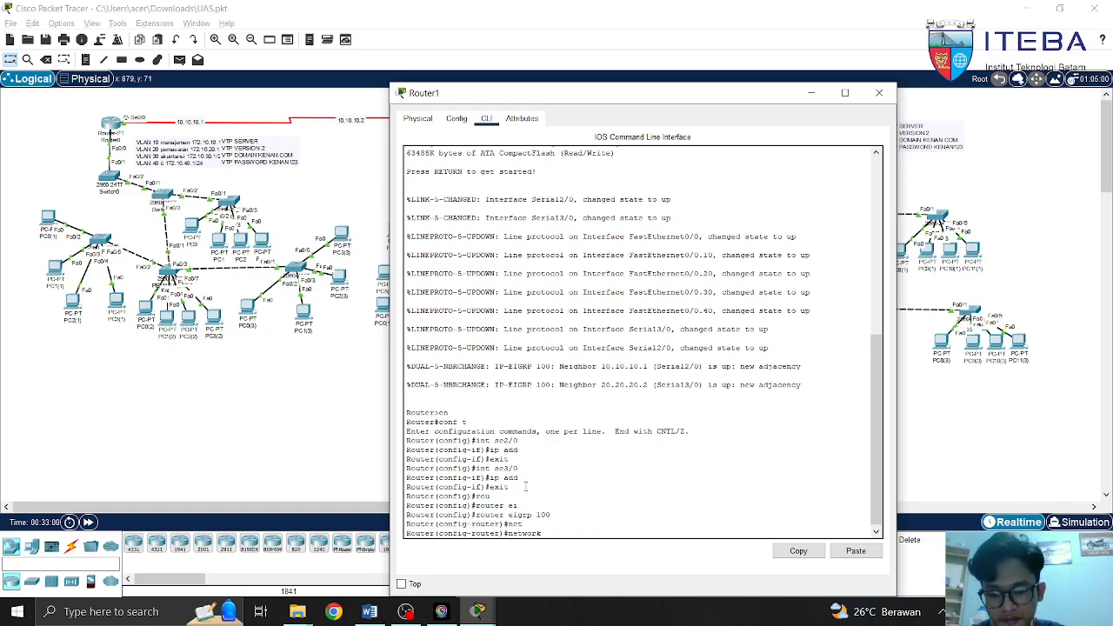
text(172.16.50)
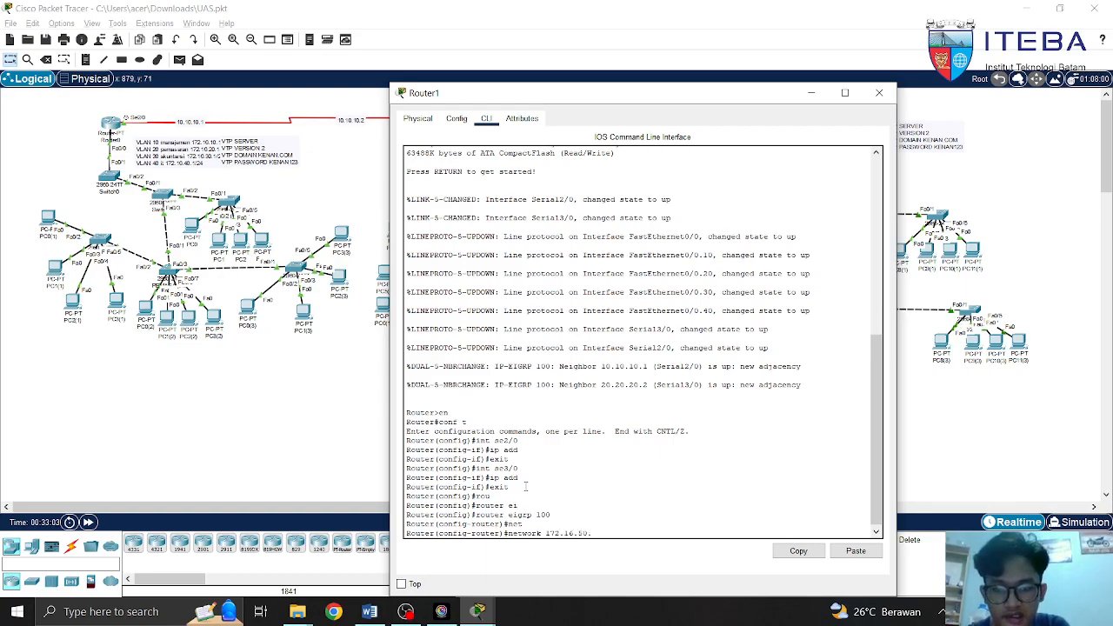
text(.1 255.255.255.0)
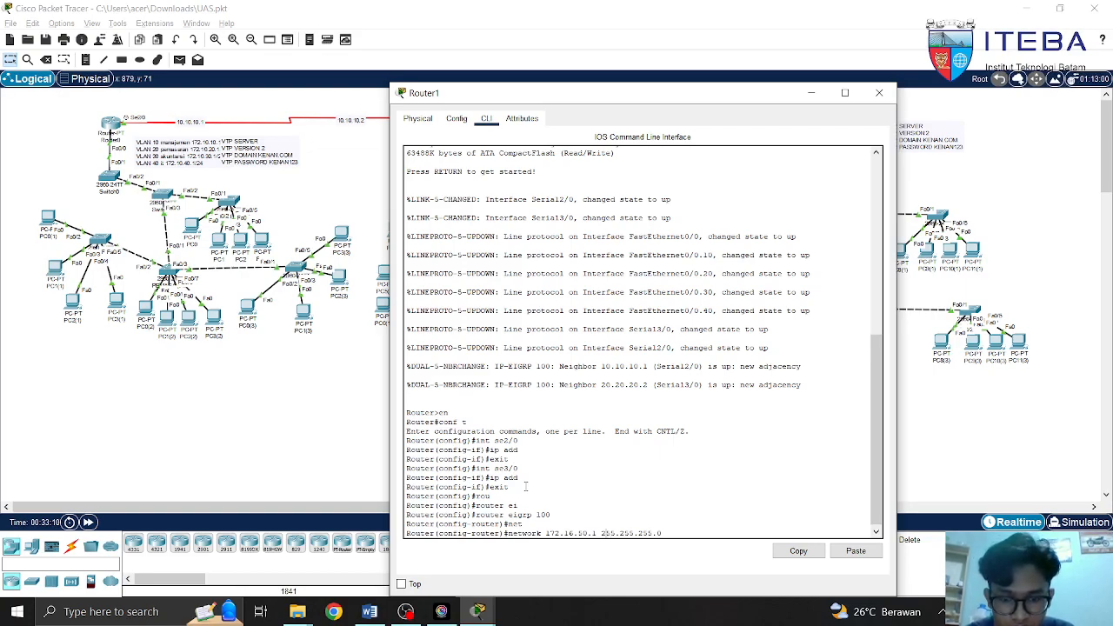
key(BackSpace)
text(6)
key(BackSpace)
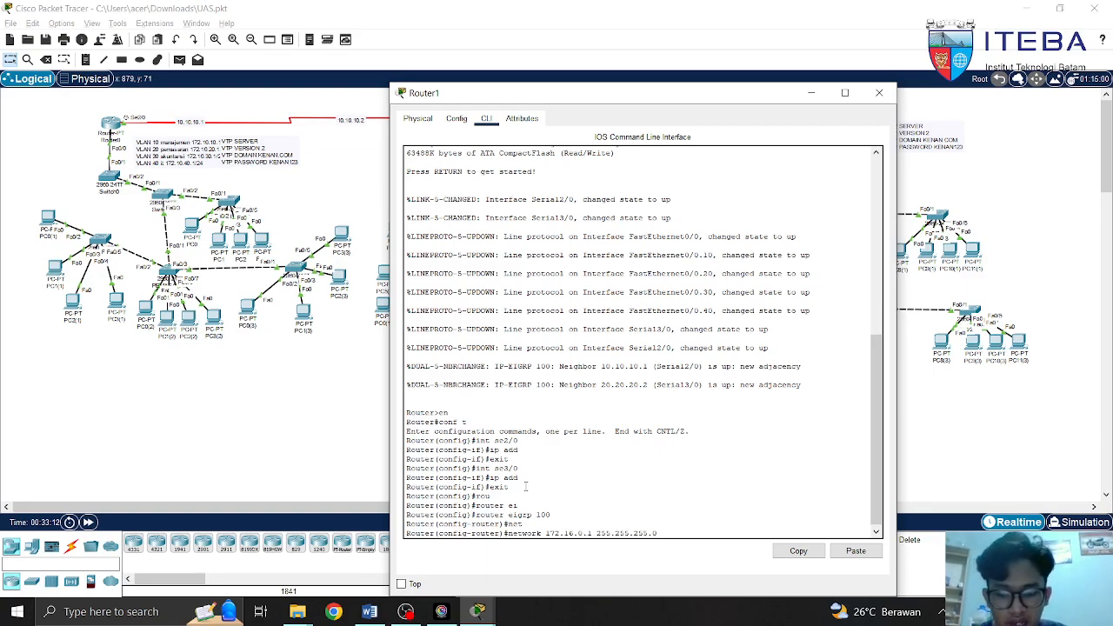
text(8)
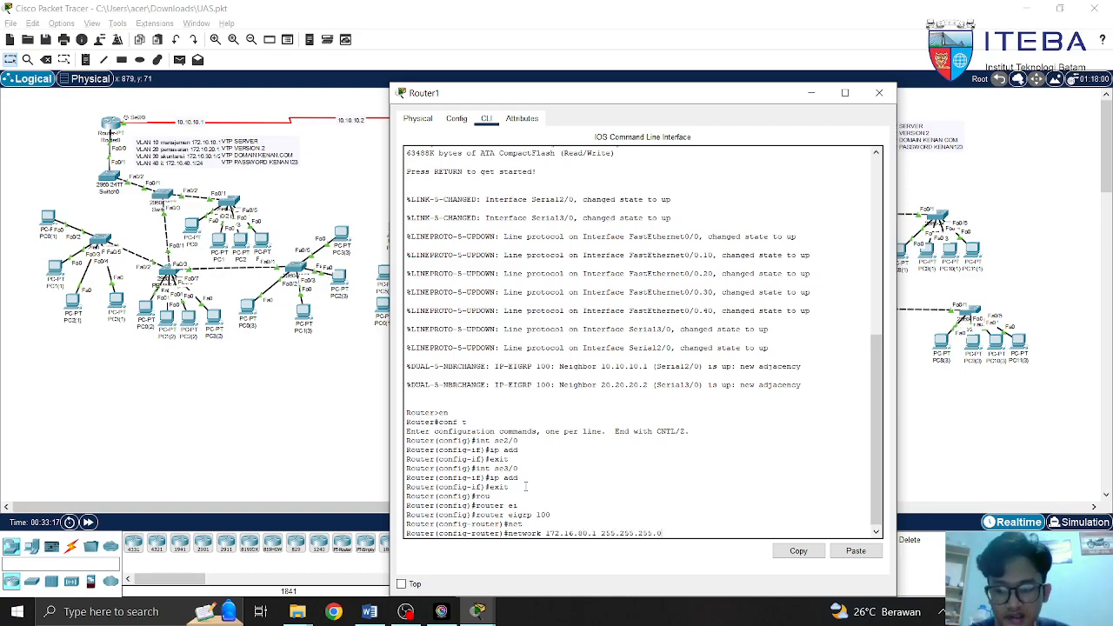
key(BackSpace)
key(BackSpace)
key(BackSpace)
key(BackSpace)
key(BackSpace)
key(BackSpace)
key(BackSpace)
key(BackSpace)
key(BackSpace)
key(BackSpace)
key(BackSpace)
key(BackSpace)
key(BackSpace)
key(BackSpace)
key(BackSpace)
key(BackSpace)
key(BackSpace)
key(BackSpace)
key(BackSpace)
key(BackSpace)
key(BackSpace)
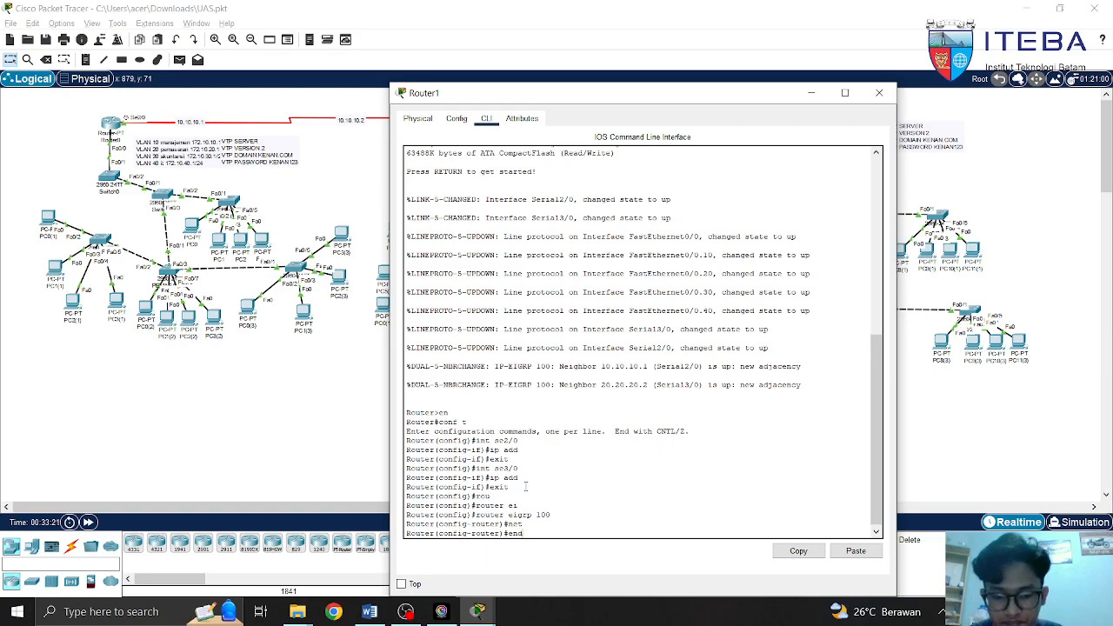
key(Return)
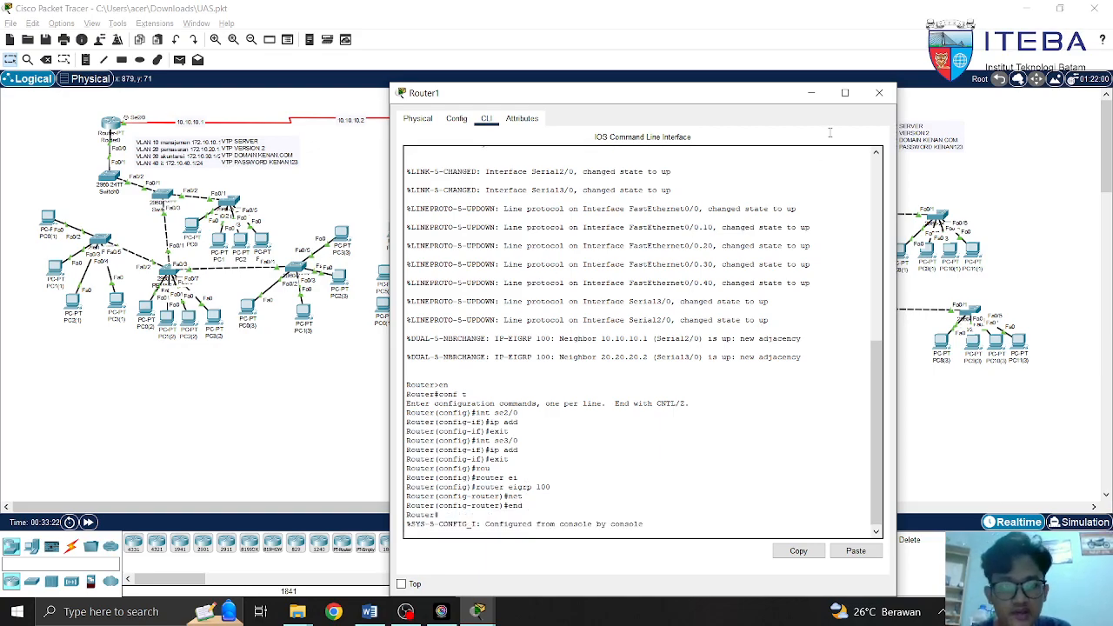
click(879, 92)
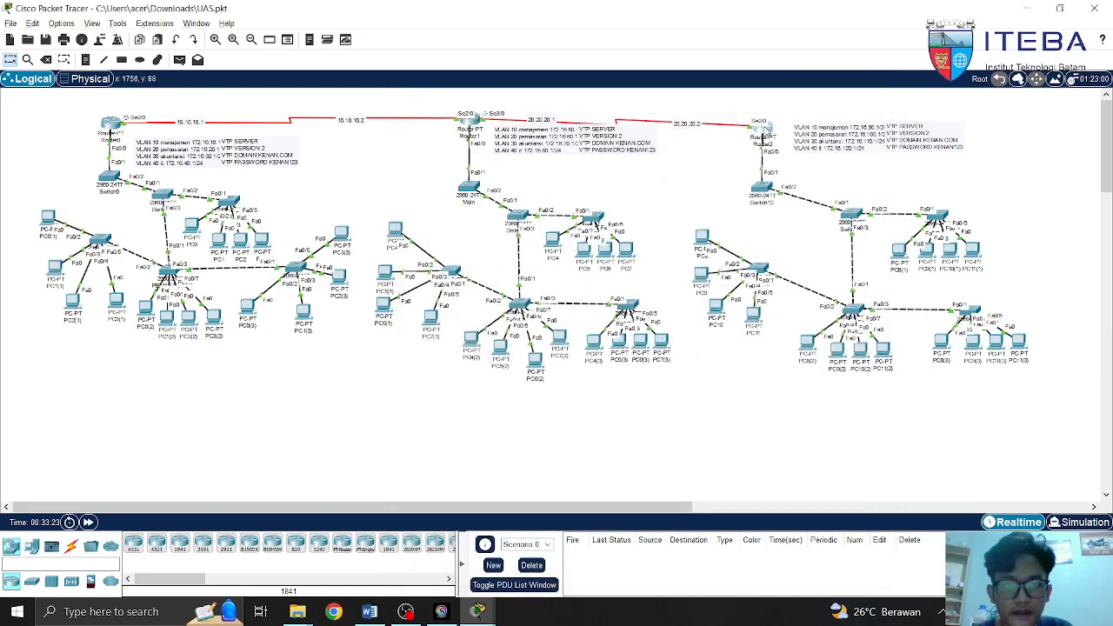
On Router2, exit interface configuration and start the EIGRP 100 routing process
click(761, 132)
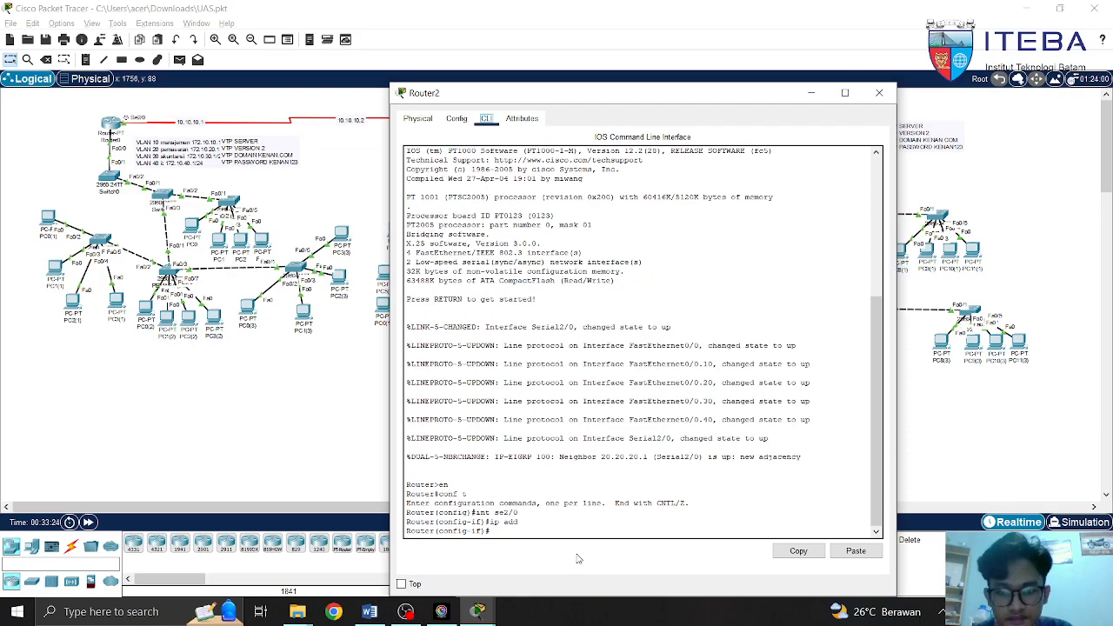
text(exit)
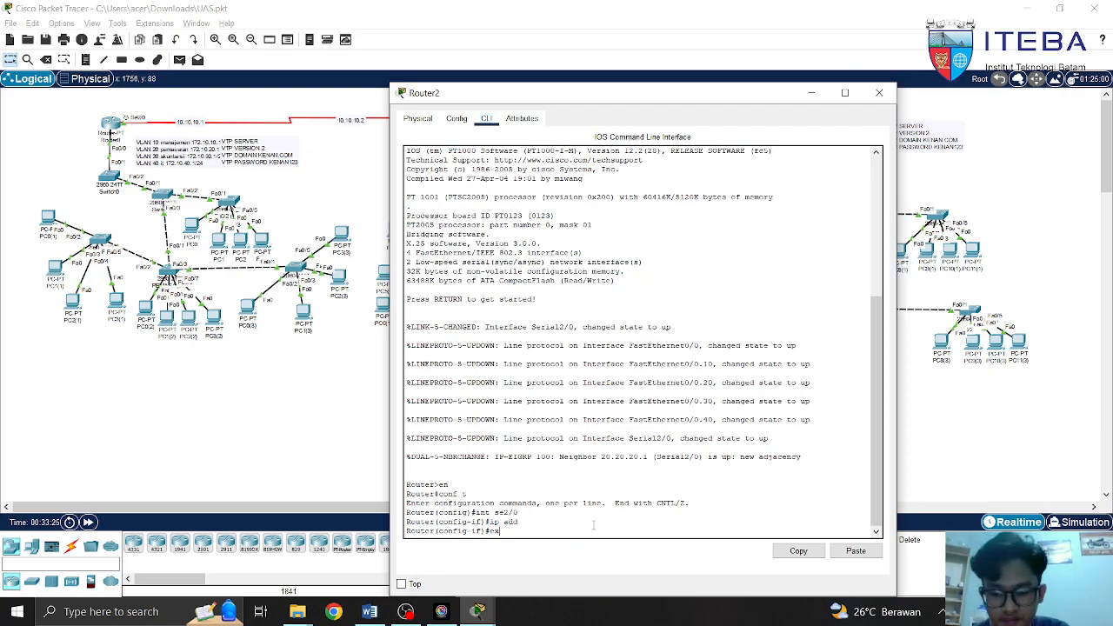
key(Return)
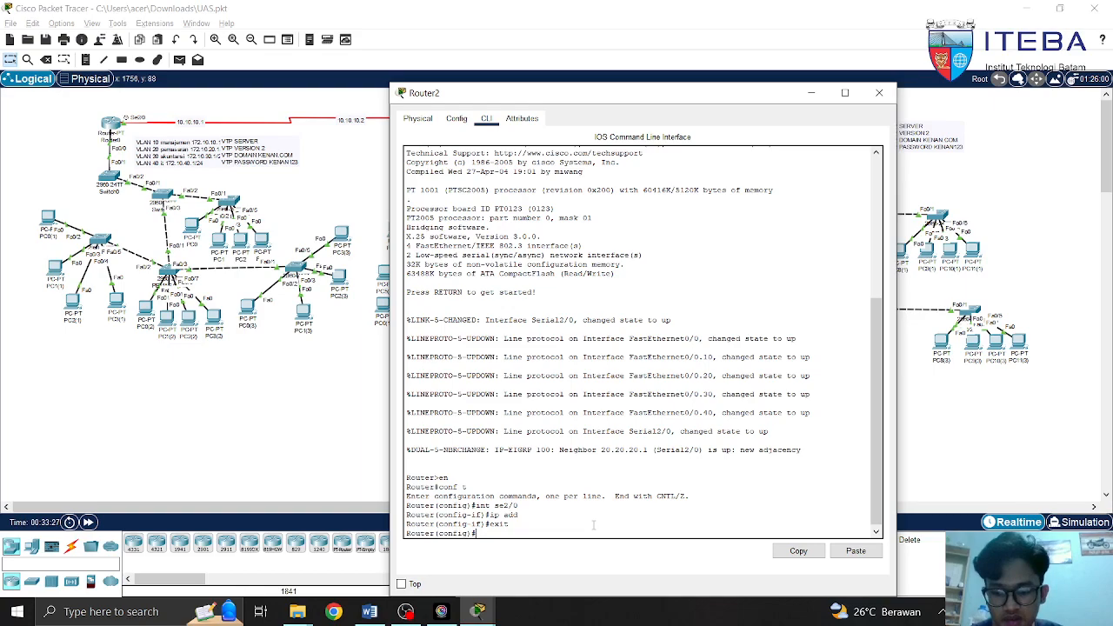
text(rou)
key(Tab)
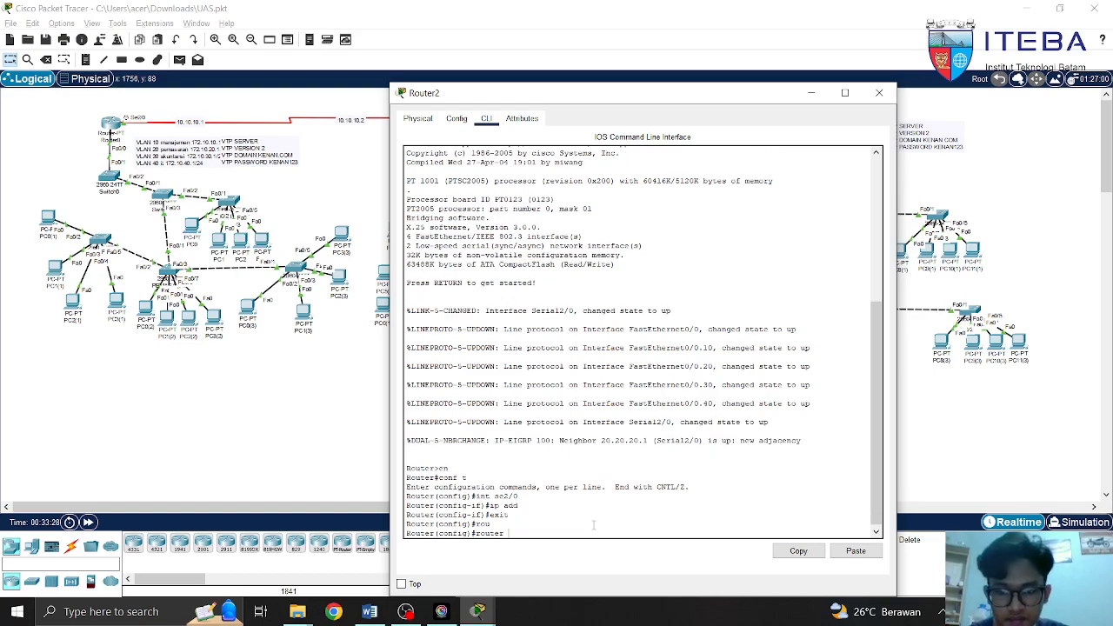
text(ei)
key(Tab)
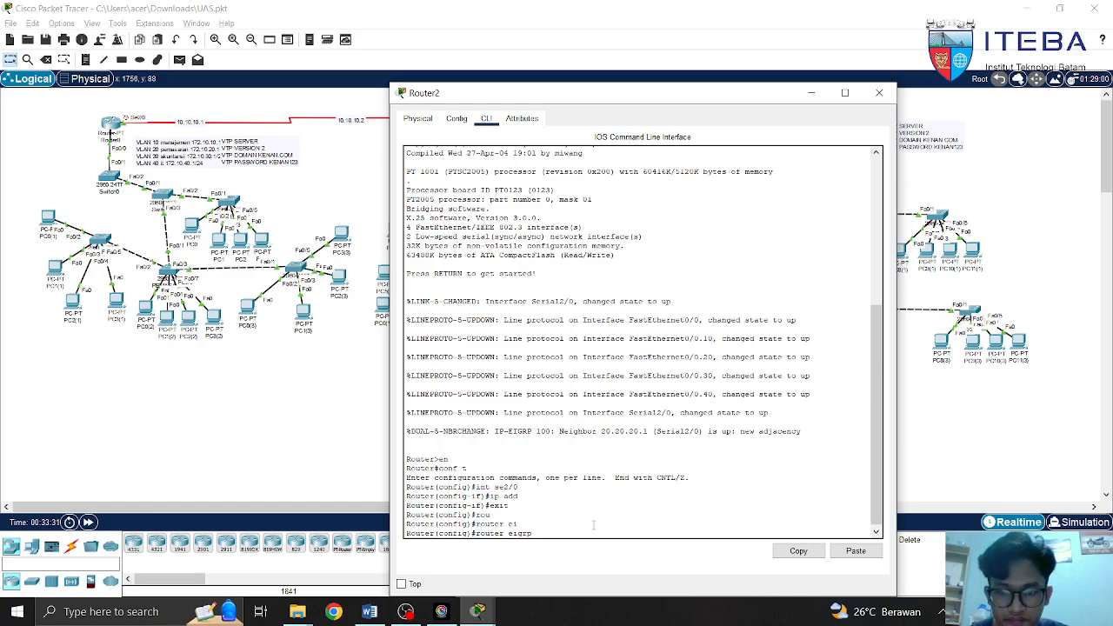
text(10)
key(Tab)
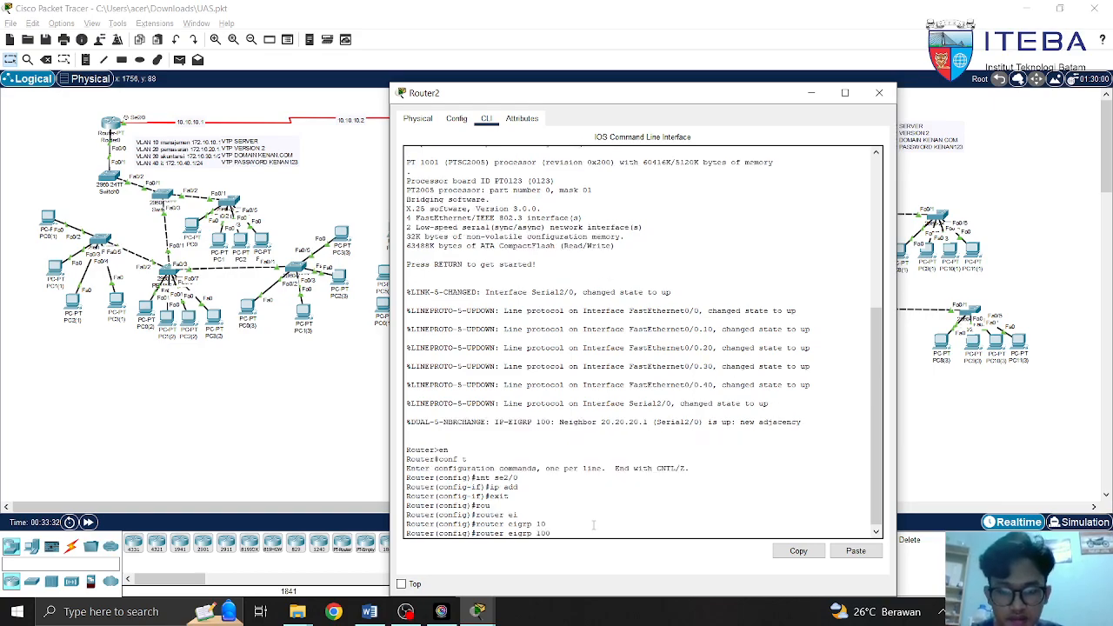
text(0)
key(Return)
Draft and then erase a network statement, end configuration, and close Router2's window
text(net)
key(Tab)
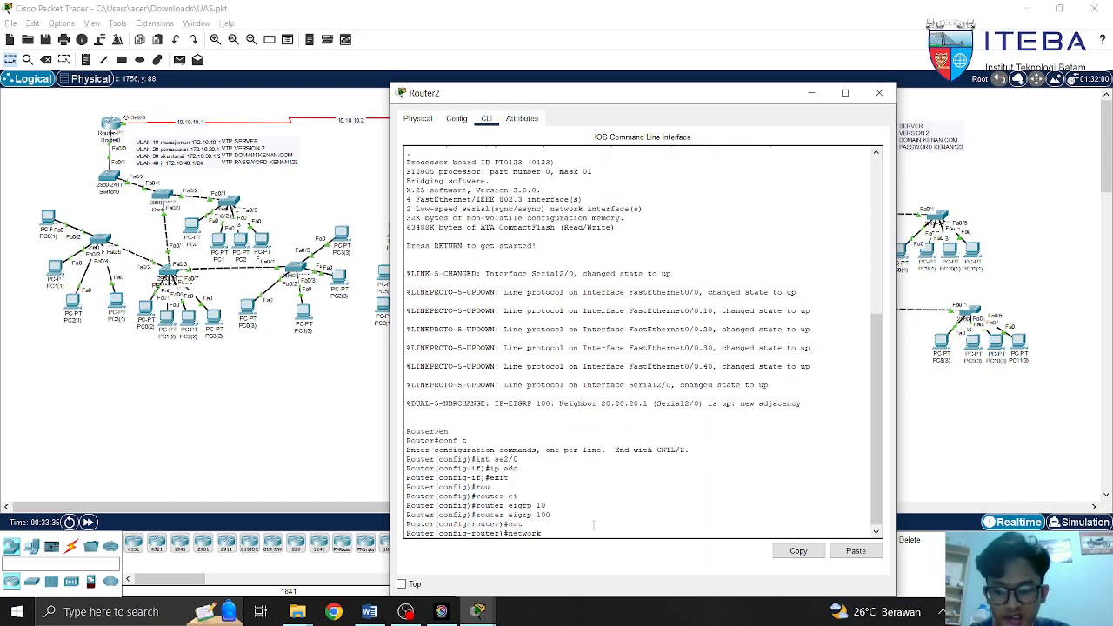
text(20.20.20.2)
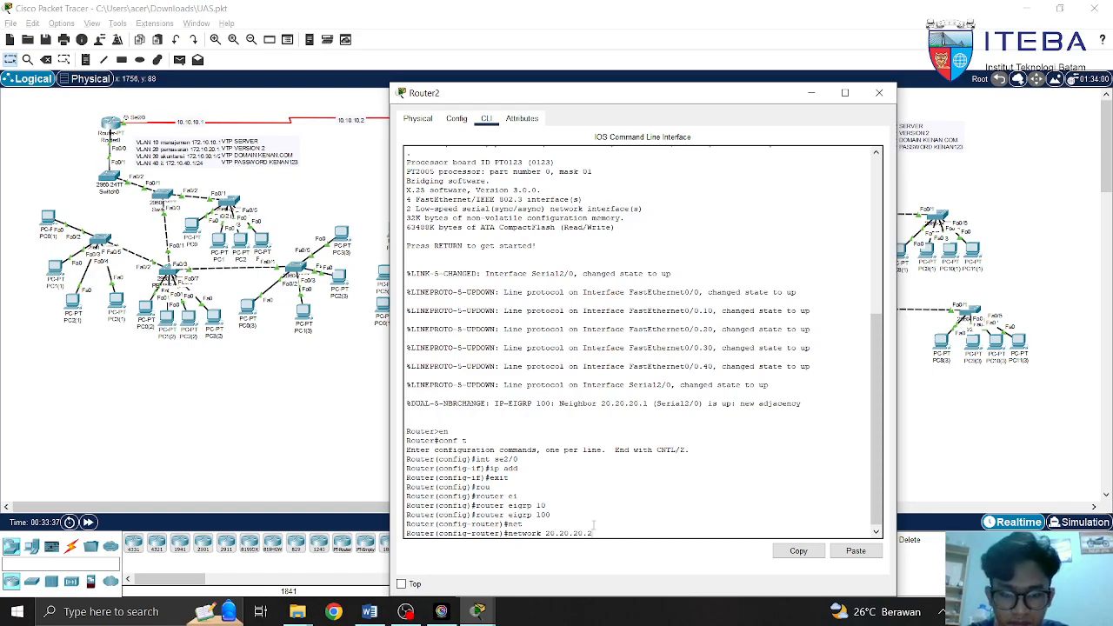
text( 255.255.255.25)
key(BackSpace)
key(BackSpace)
key(BackSpace)
key(BackSpace)
key(BackSpace)
key(BackSpace)
key(BackSpace)
key(BackSpace)
key(BackSpace)
key(BackSpace)
key(BackSpace)
key(BackSpace)
key(BackSpace)
key(BackSpace)
key(BackSpace)
key(BackSpace)
key(BackSpace)
key(BackSpace)
key(BackSpace)
key(BackSpace)
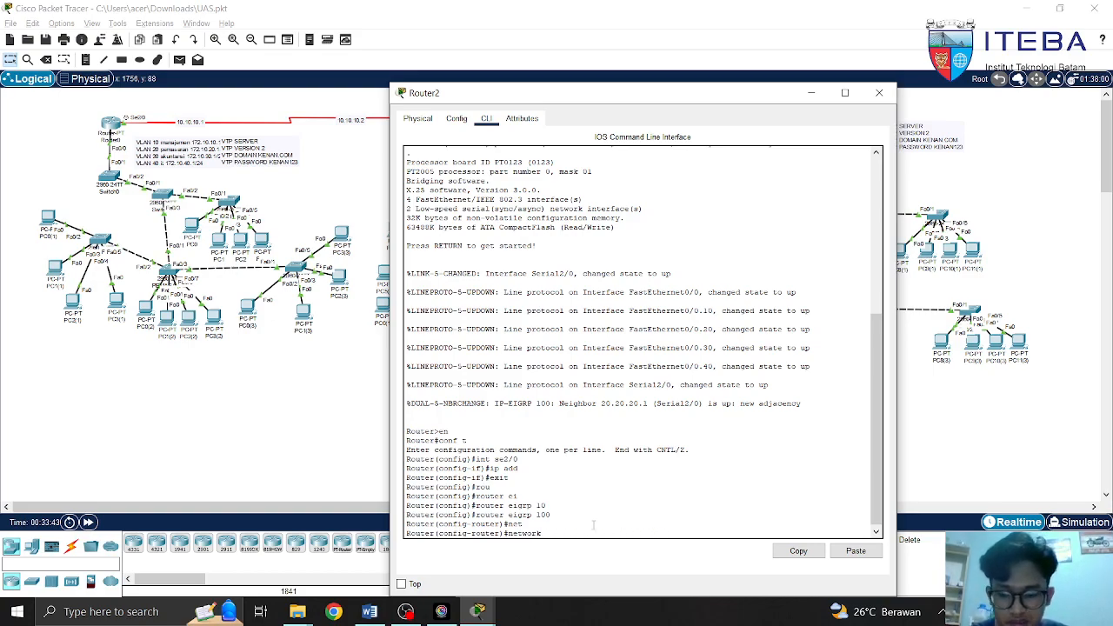
text(172)
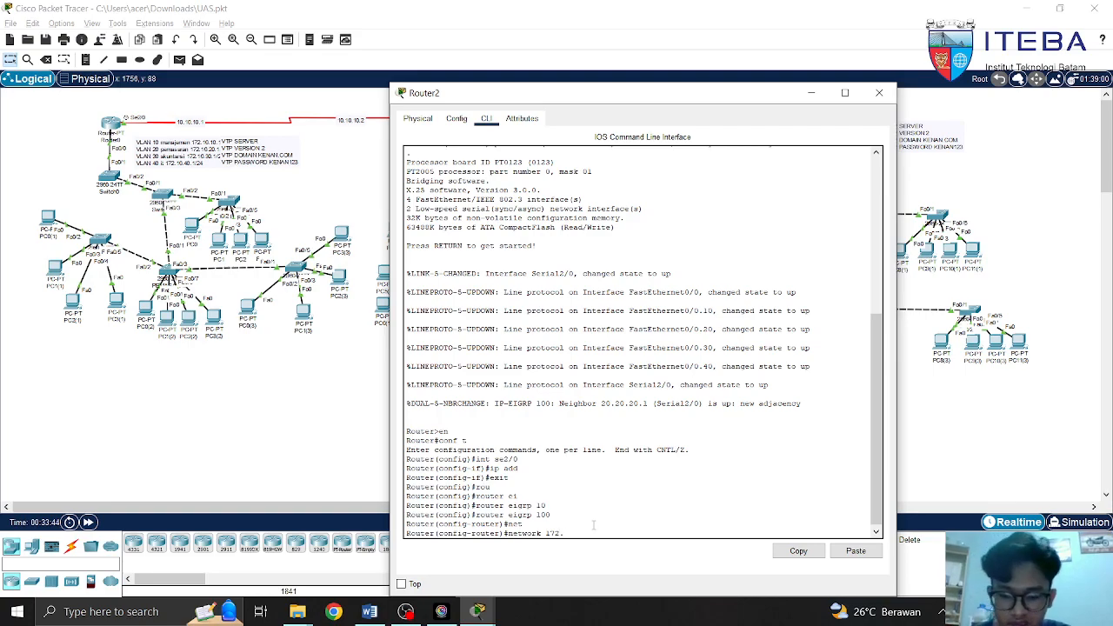
text(.16.50.)
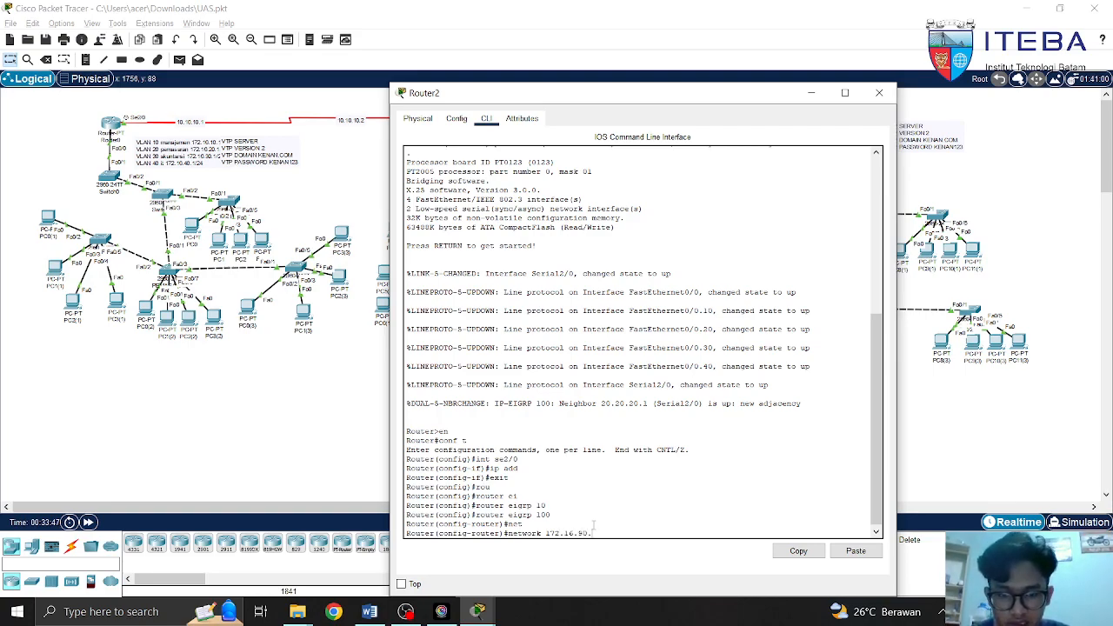
text(1 255.255.255.0)
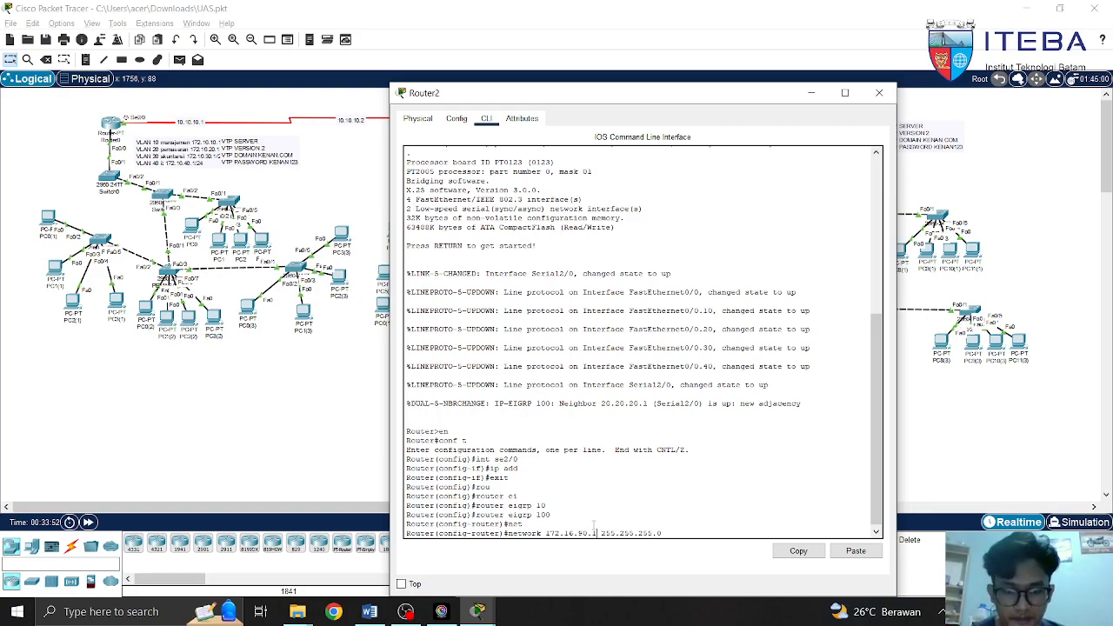
key(BackSpace)
text(10)
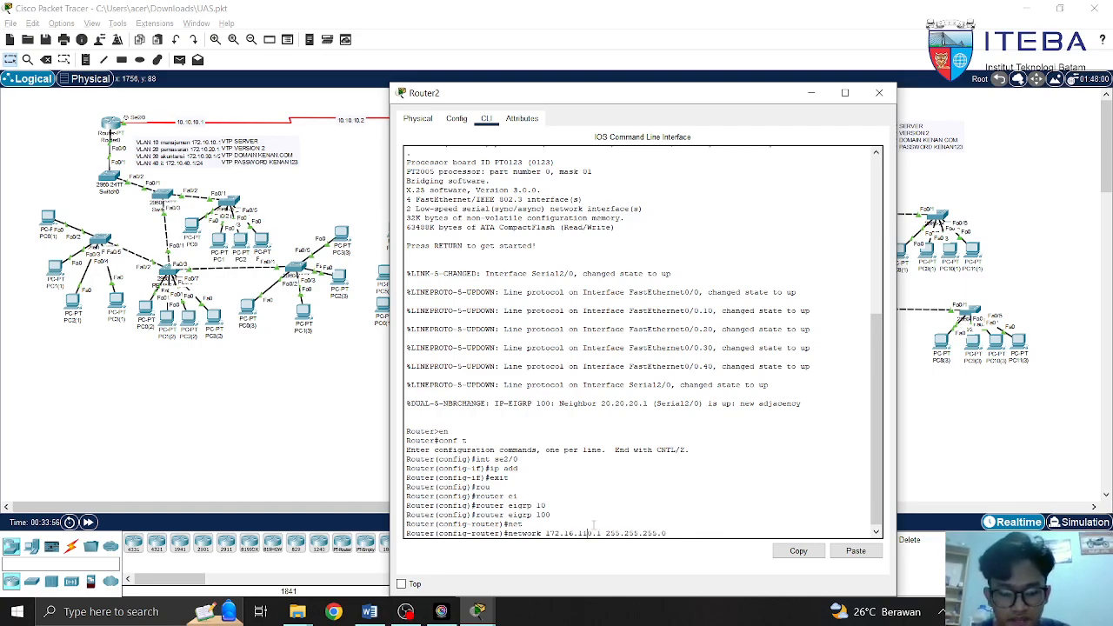
key(BackSpace)
text(2)
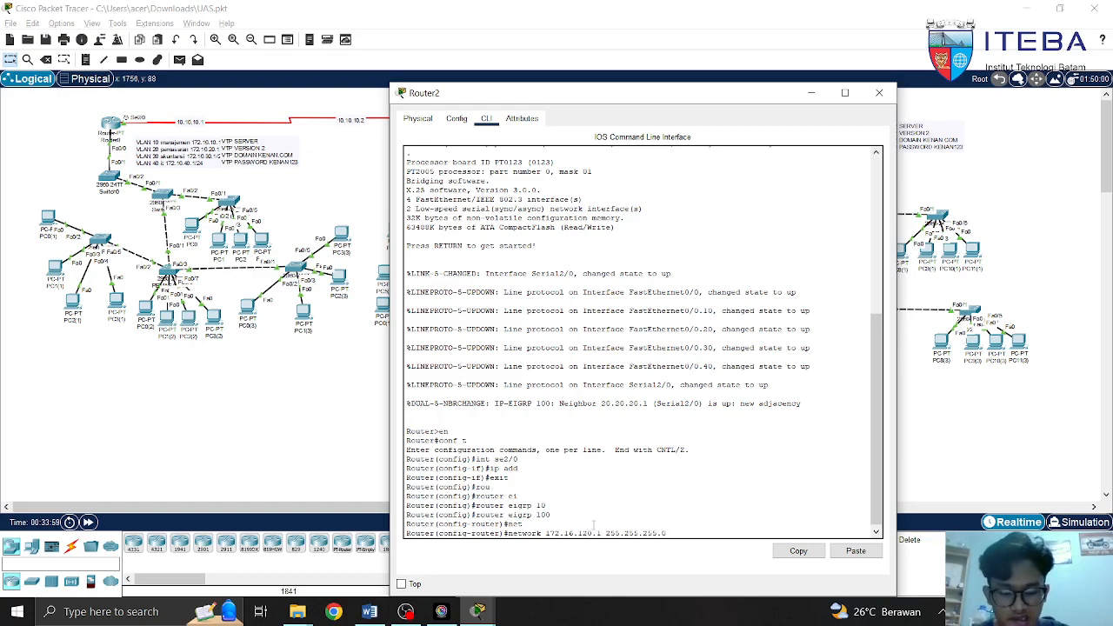
key(Right)
key(Right)
key(Right)
key(Right)
key(Right)
key(Right)
key(Right)
key(Right)
key(Right)
key(Right)
key(Right)
key(Right)
key(Right)
key(Right)
key(Right)
key(BackSpace)
key(BackSpace)
key(BackSpace)
key(BackSpace)
key(BackSpace)
key(BackSpace)
key(BackSpace)
key(BackSpace)
key(BackSpace)
key(BackSpace)
key(BackSpace)
key(BackSpace)
key(BackSpace)
key(BackSpace)
key(BackSpace)
key(BackSpace)
key(BackSpace)
key(BackSpace)
key(BackSpace)
key(BackSpace)
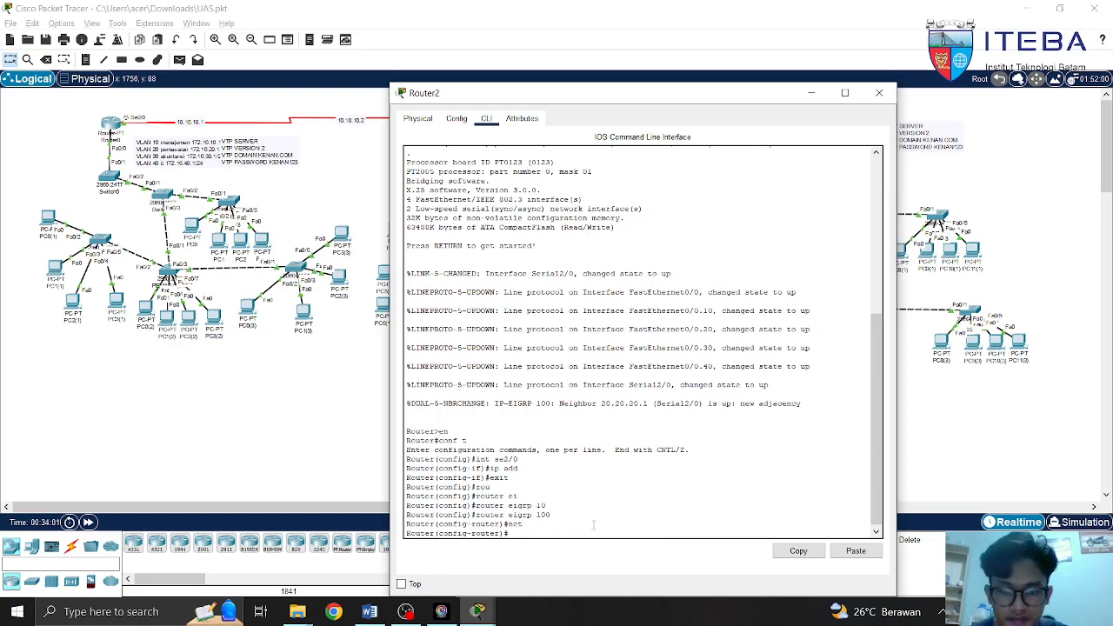
text(end)
key(Return)
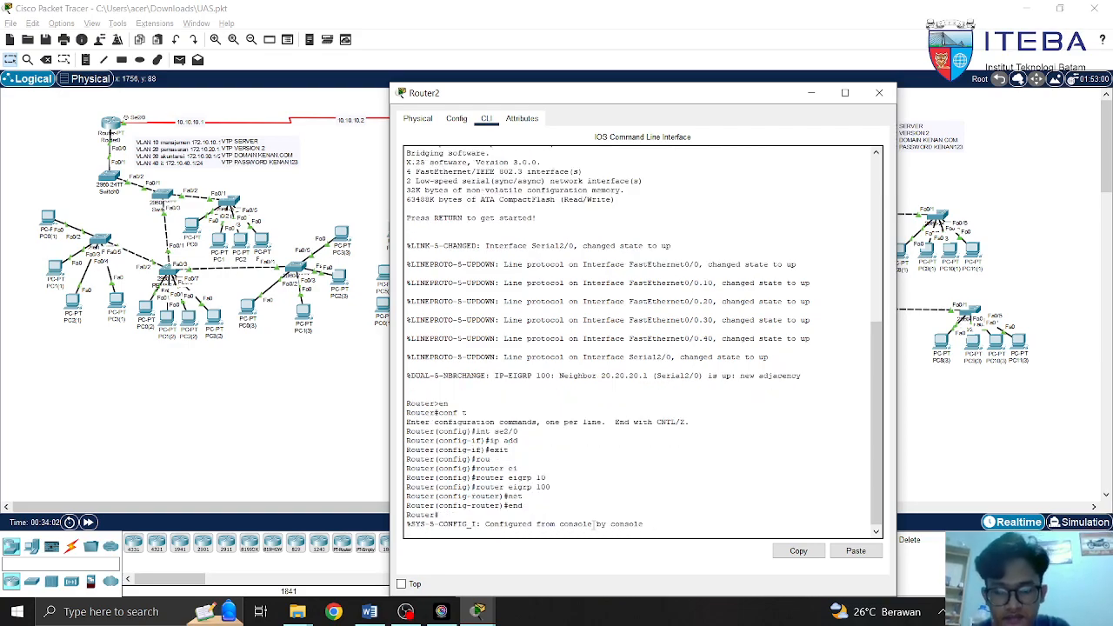
click(879, 92)
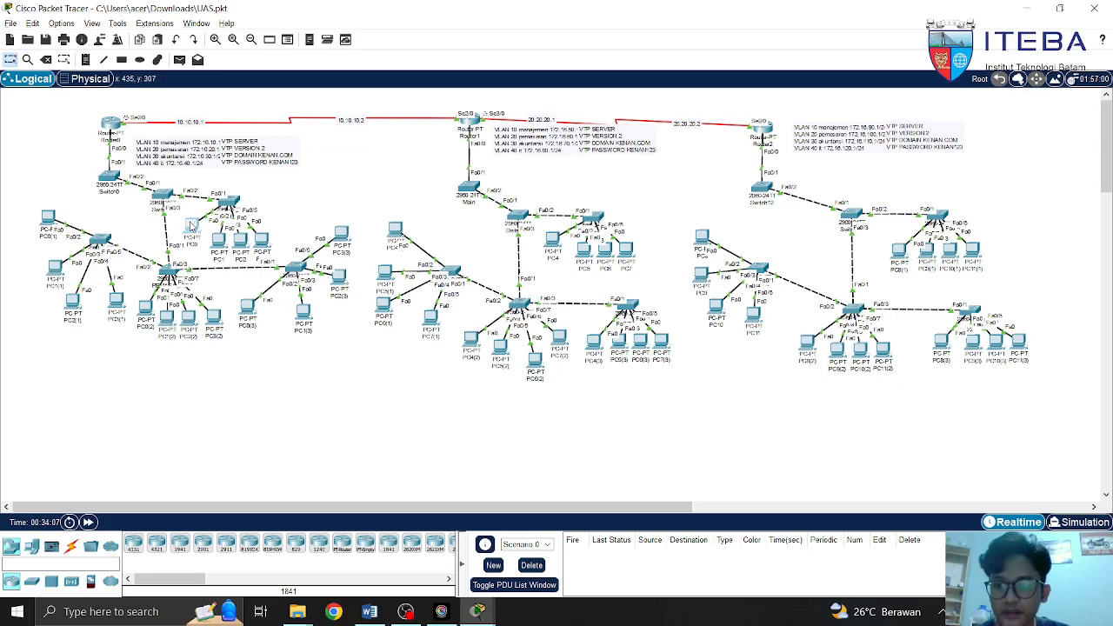
click(192, 225)
click(494, 118)
click(422, 162)
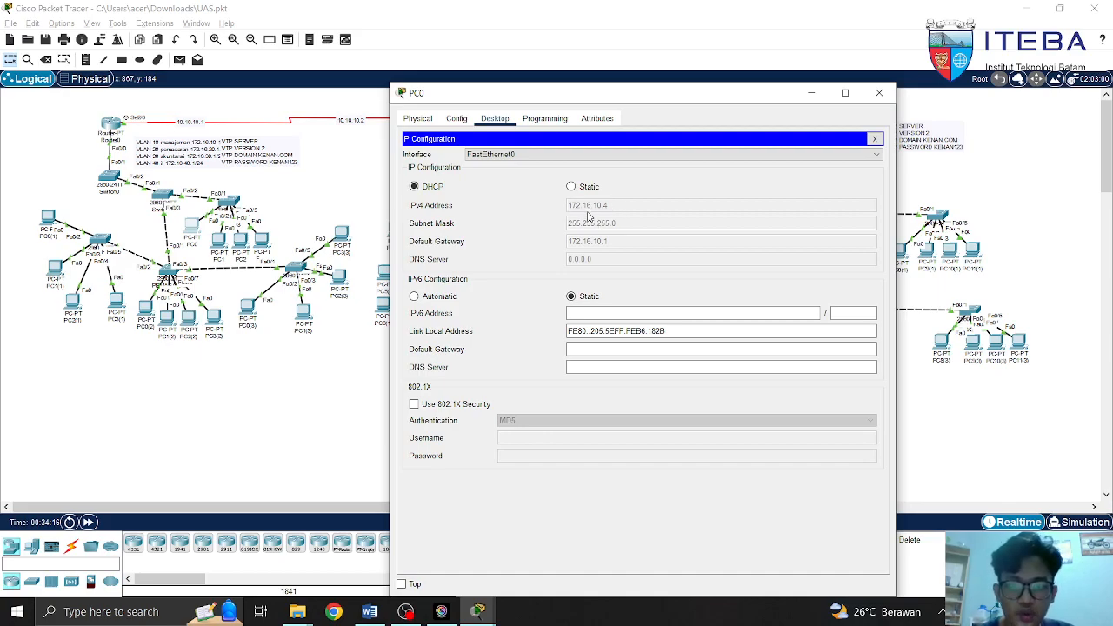
click(878, 93)
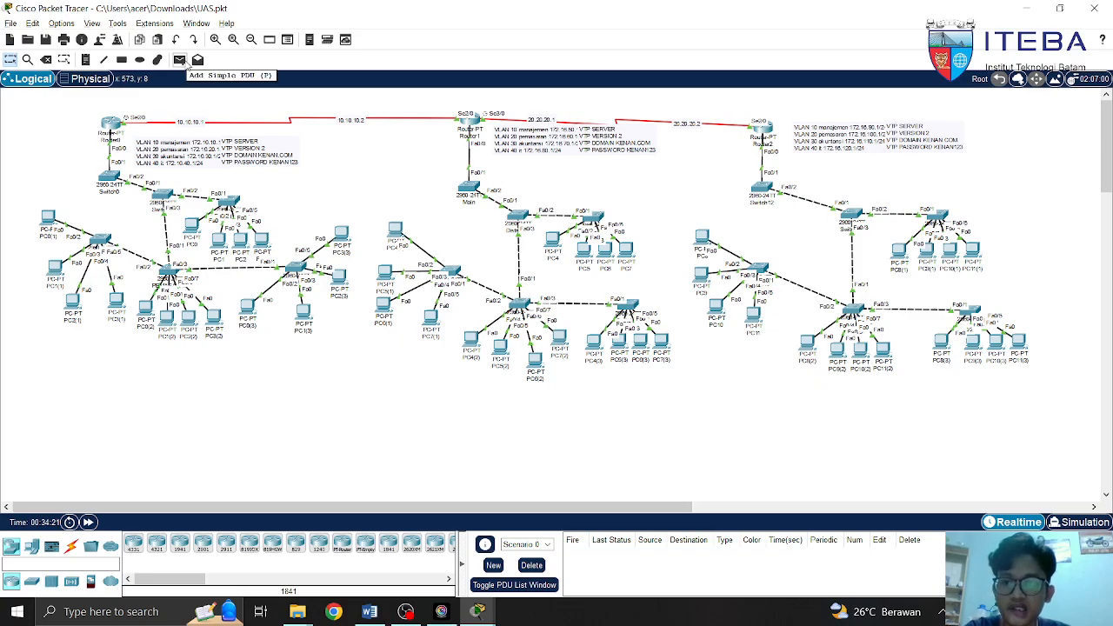
Ping PC0(1) from PC0 several times with simple PDUs, clearing the results between tests
click(183, 61)
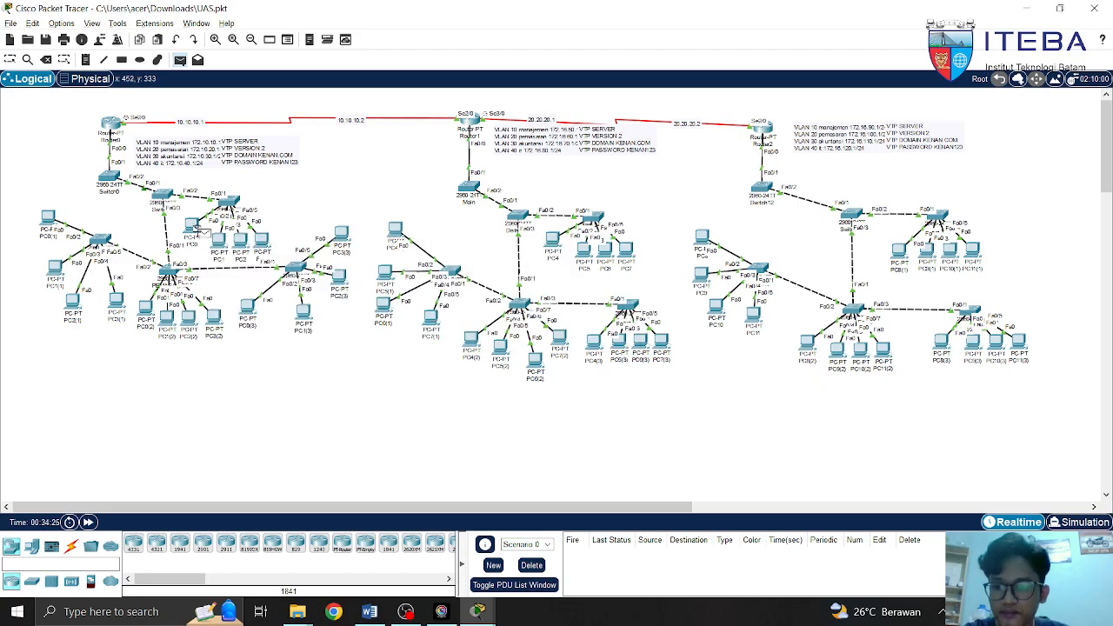
click(48, 219)
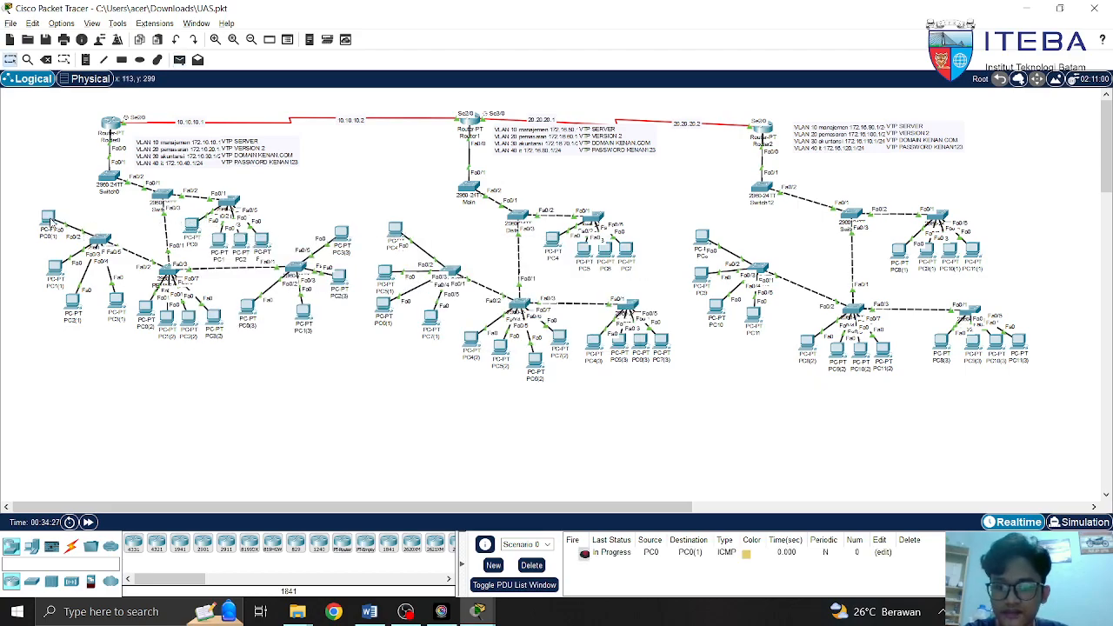
key(p)
click(193, 227)
click(49, 219)
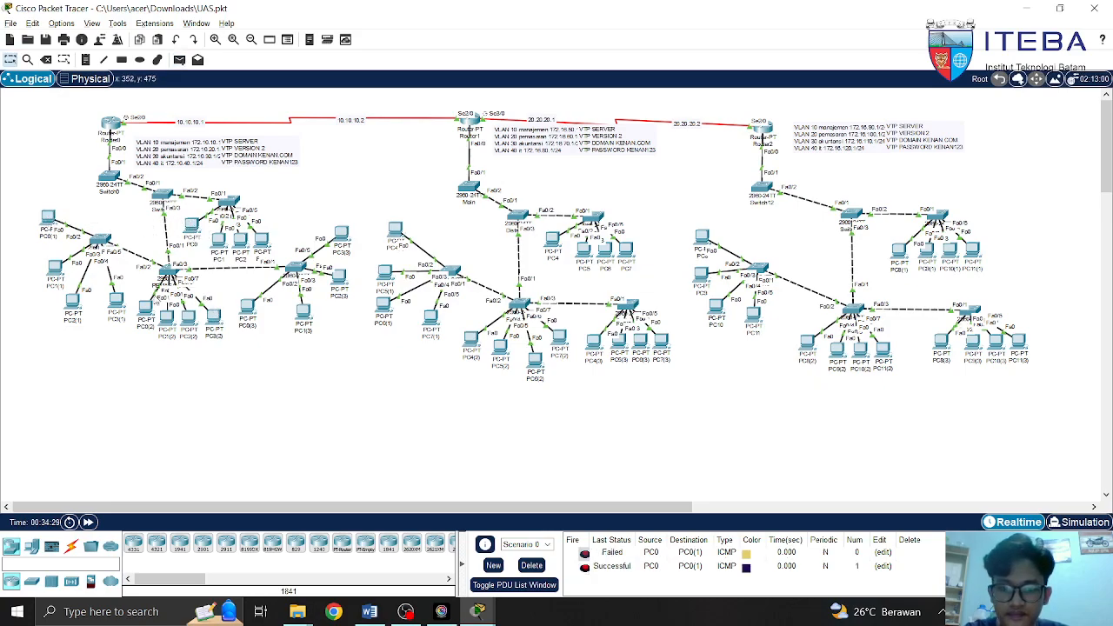
click(531, 565)
key(p)
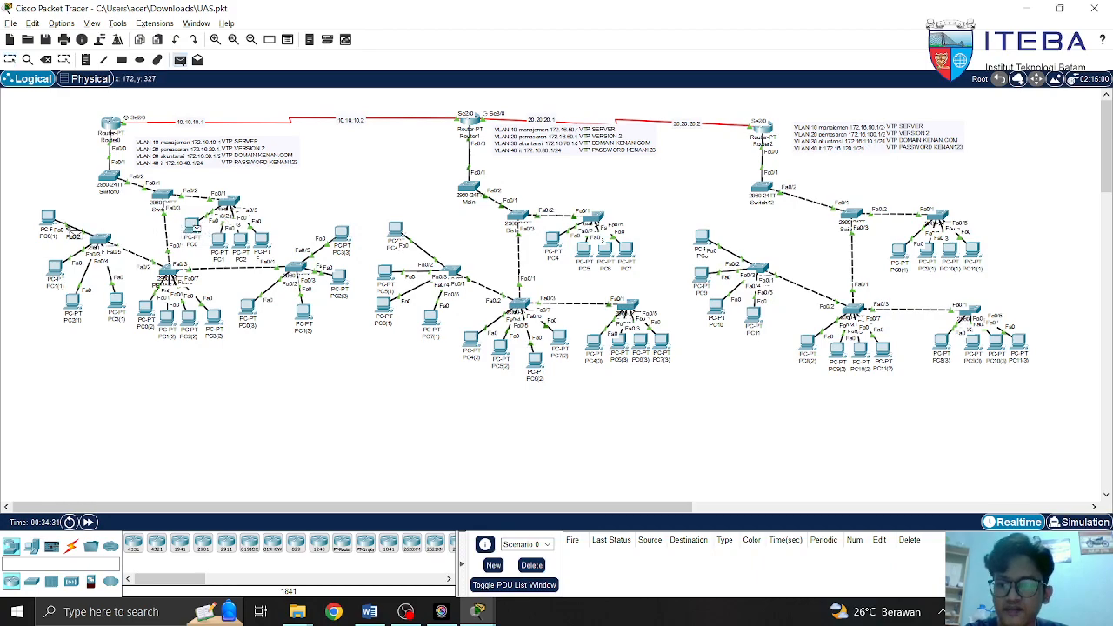
click(49, 219)
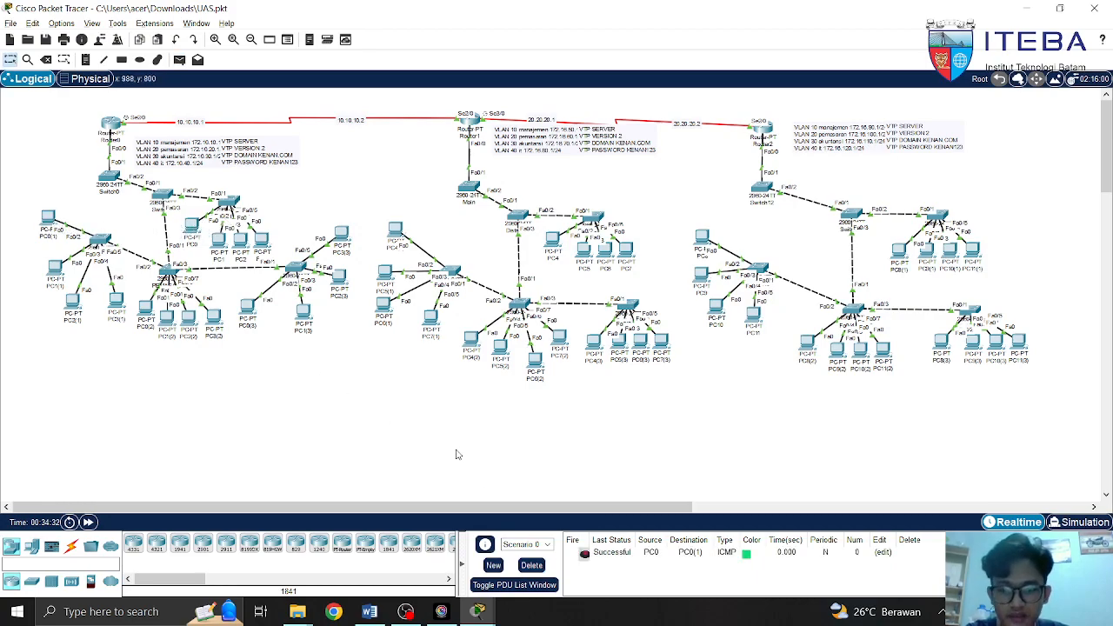
click(534, 565)
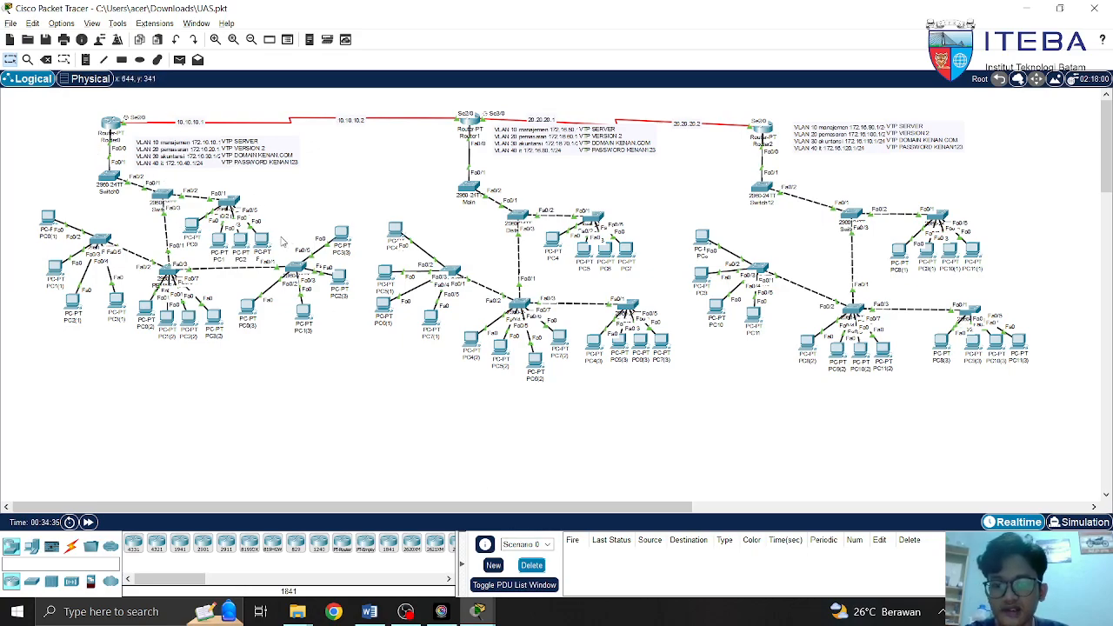
Send two simple PDU pings from PC3 to PC4(1), then clear the results list
key(p)
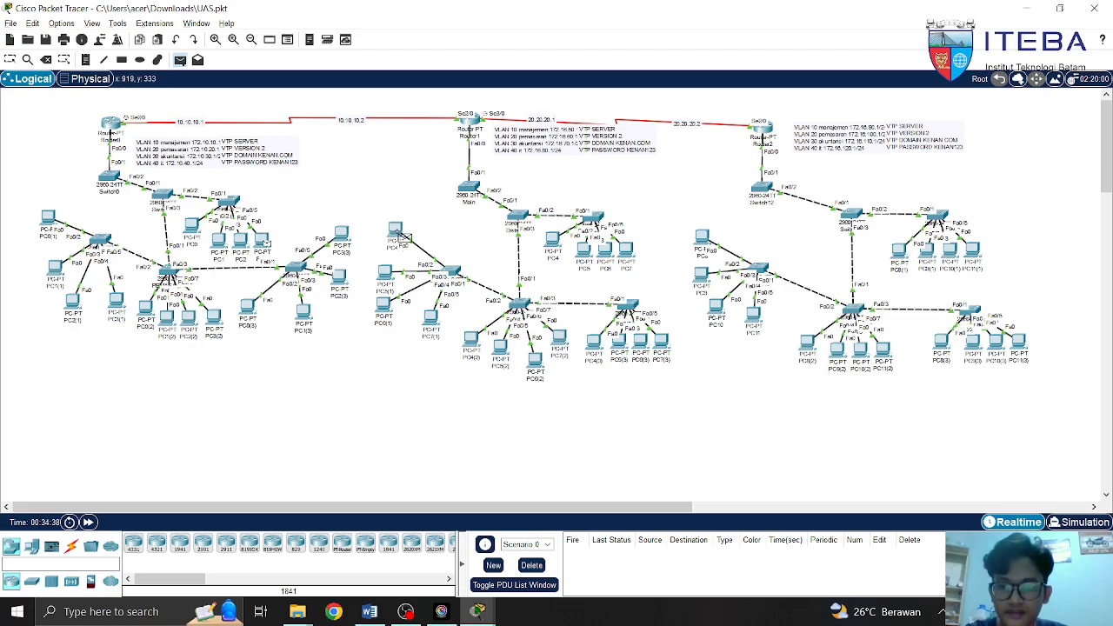
click(402, 237)
key(p)
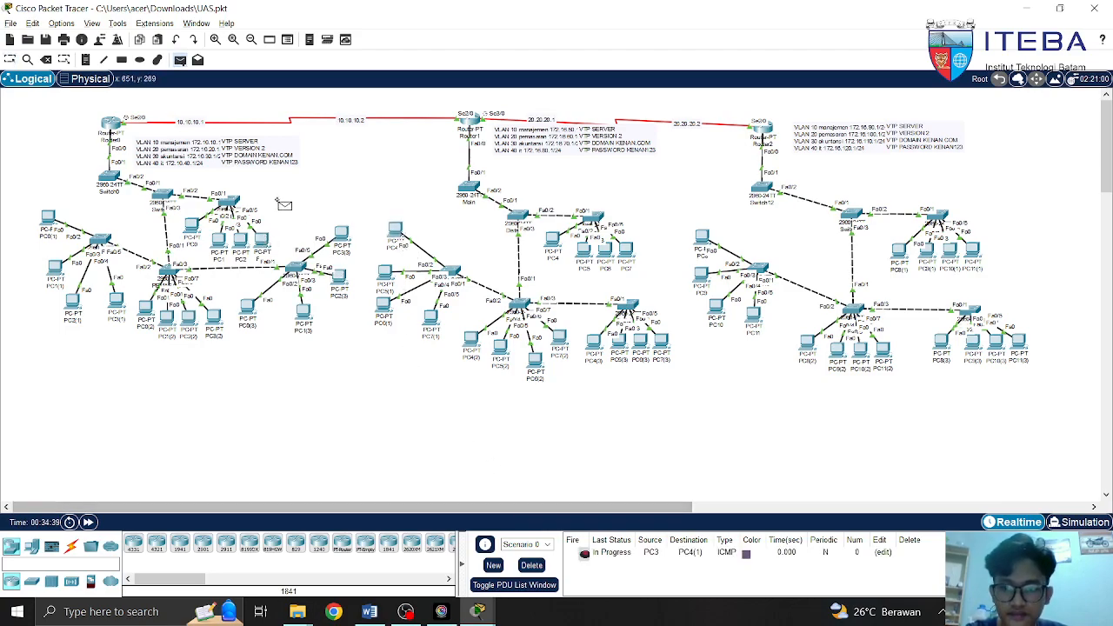
click(262, 242)
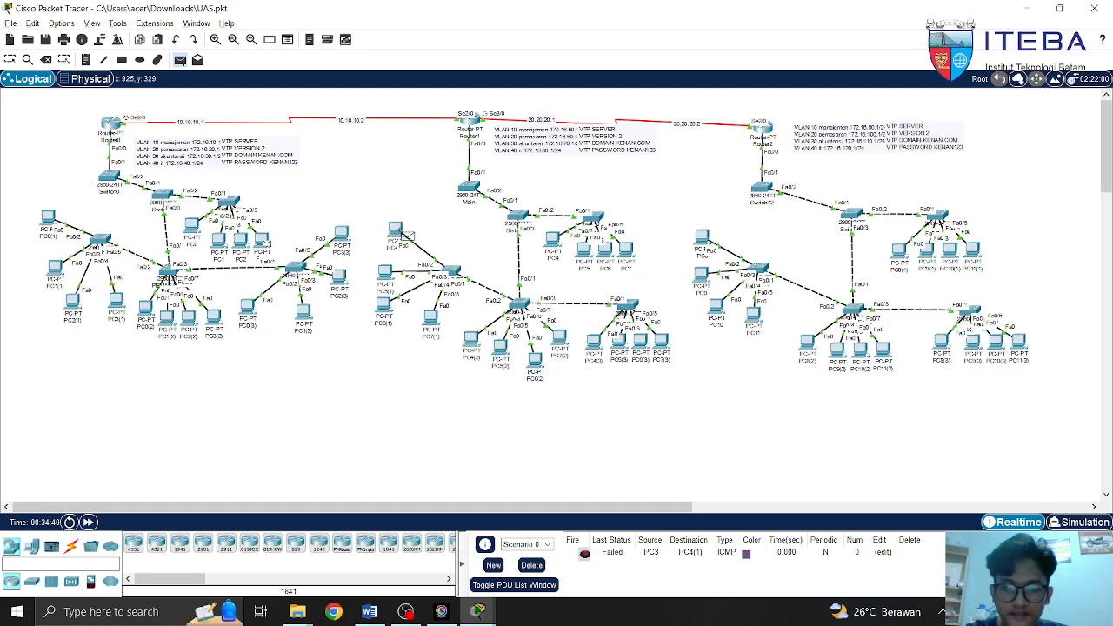
click(400, 236)
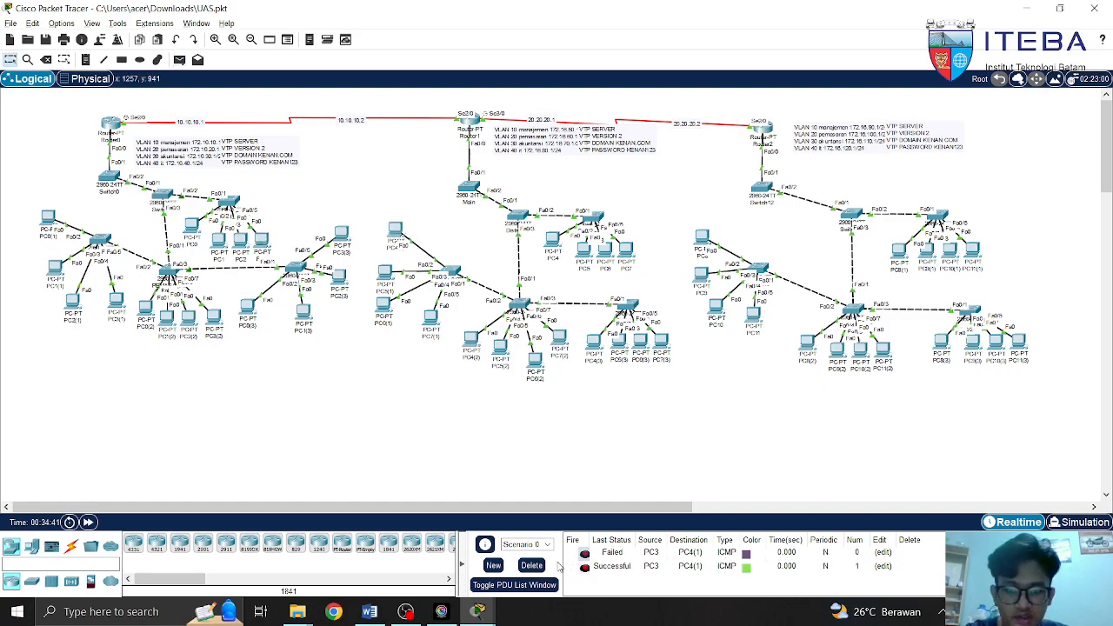
click(531, 565)
Ping PC4(1) from PC3(3) twice with simple PDUs
key(p)
click(339, 235)
click(397, 233)
key(p)
click(348, 238)
click(397, 233)
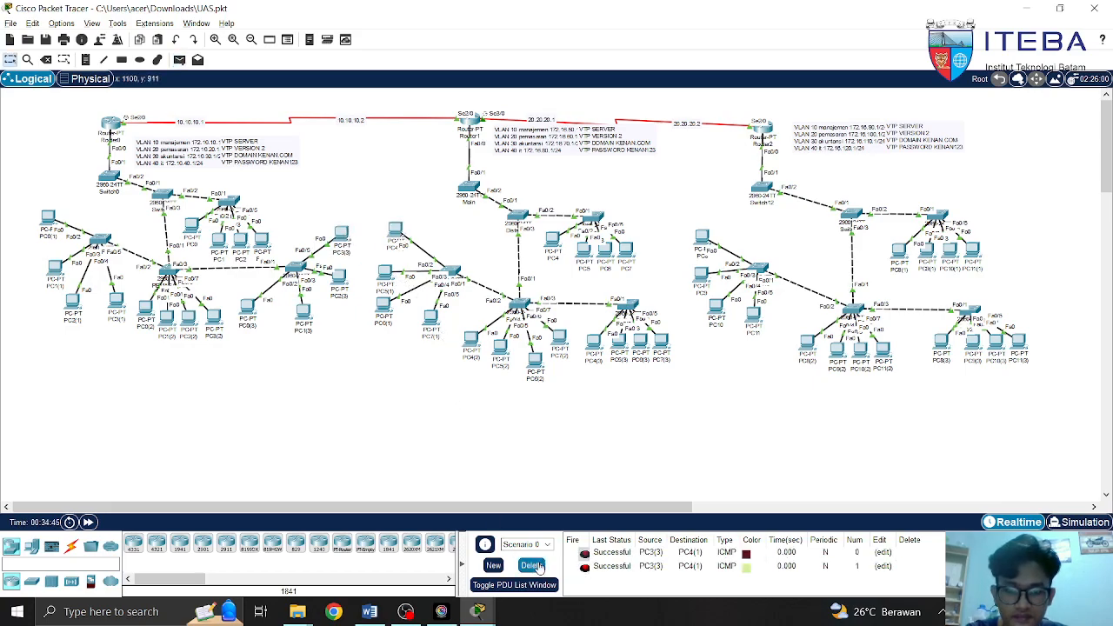
Clear the ping results and check PC4's IP configuration shows DHCP address 172.16.50.2
drag(567, 506, 617, 513)
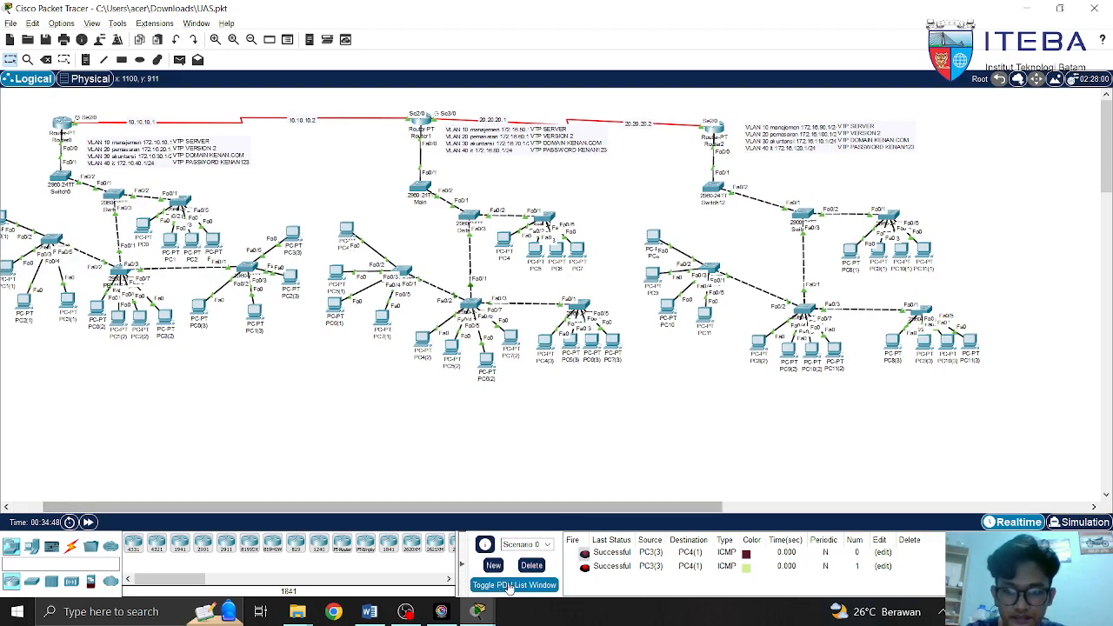
click(531, 566)
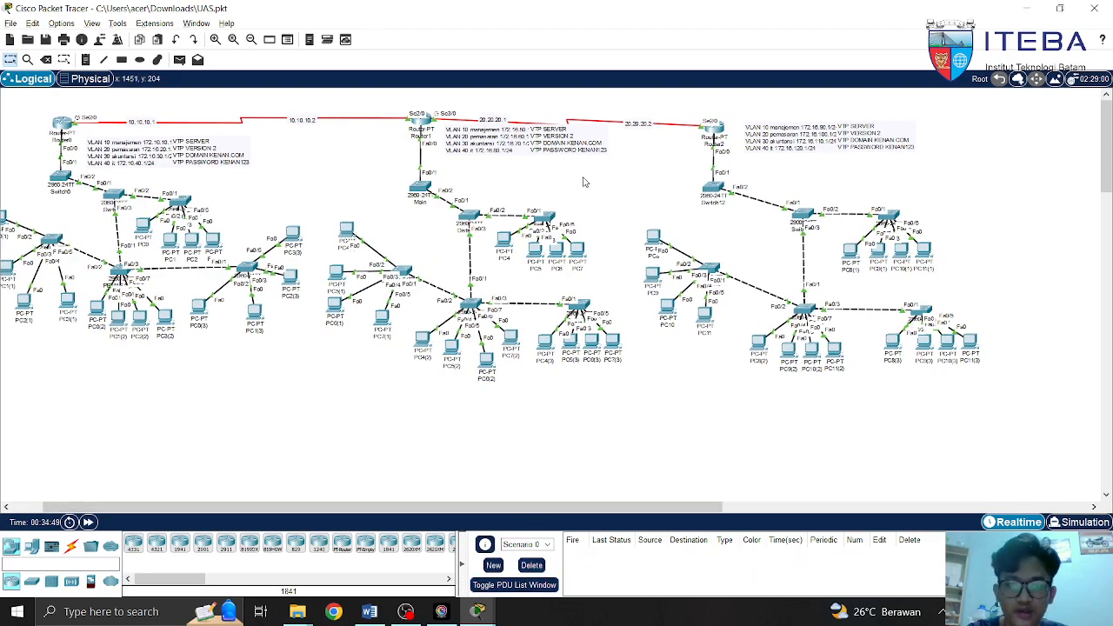
drag(388, 120, 603, 390)
drag(682, 111, 1030, 465)
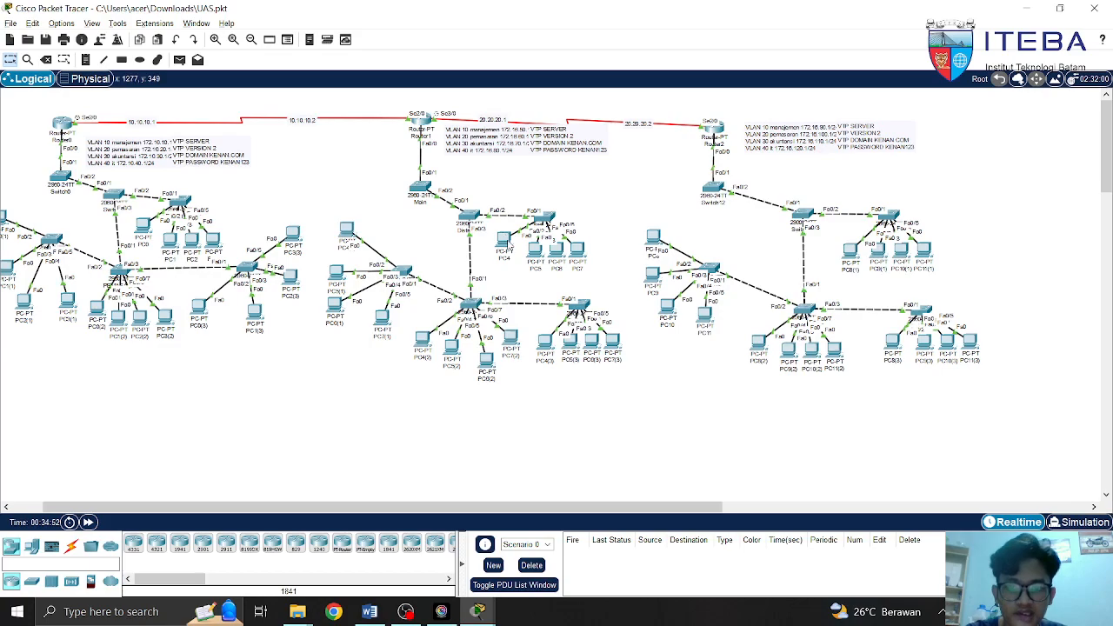
click(504, 240)
click(494, 118)
click(445, 152)
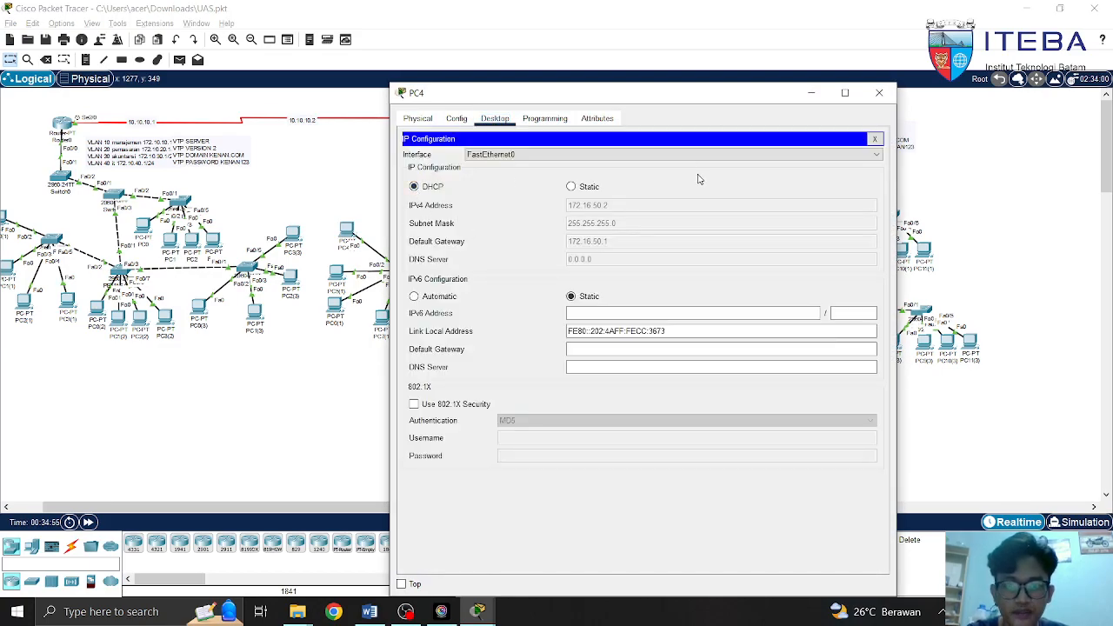
click(878, 92)
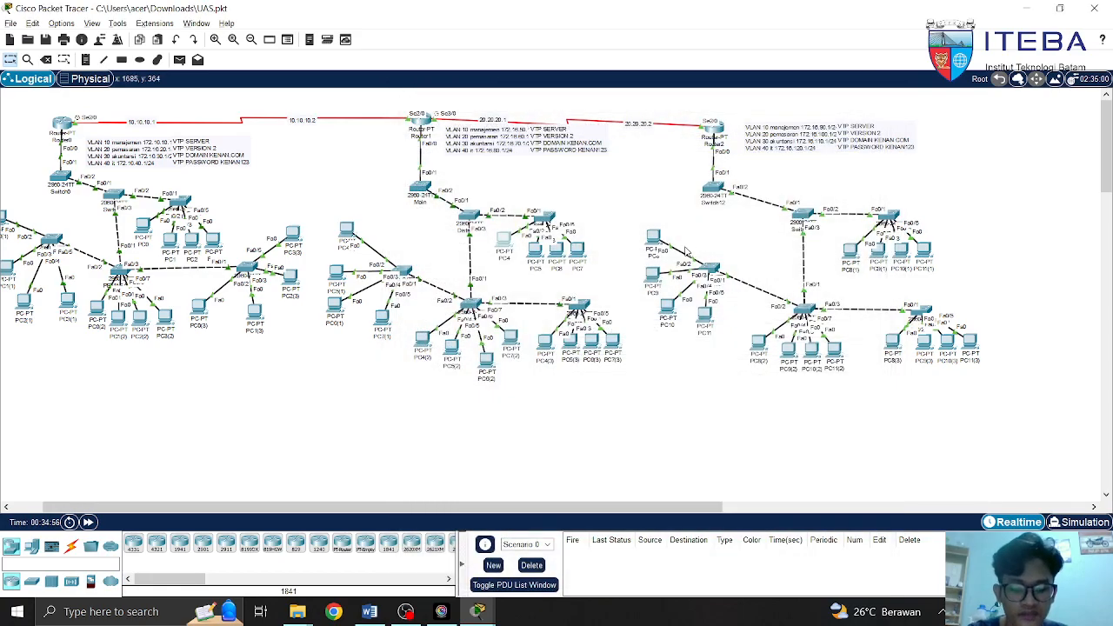
Ping PC8 from PC7 twice with simple PDUs, then clear the results list
key(p)
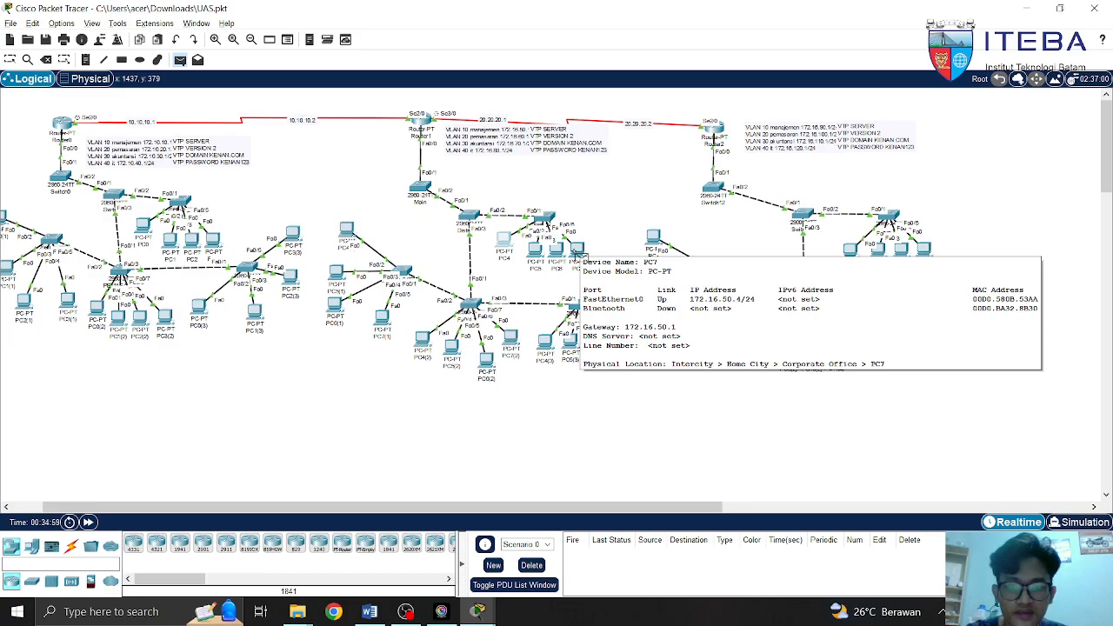
click(577, 253)
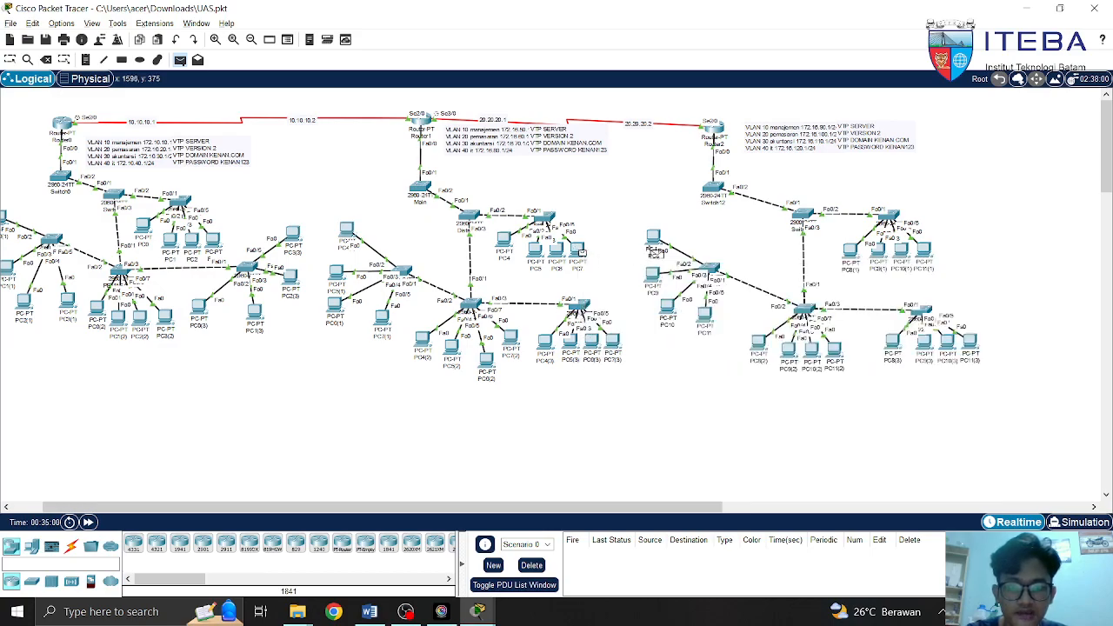
click(658, 242)
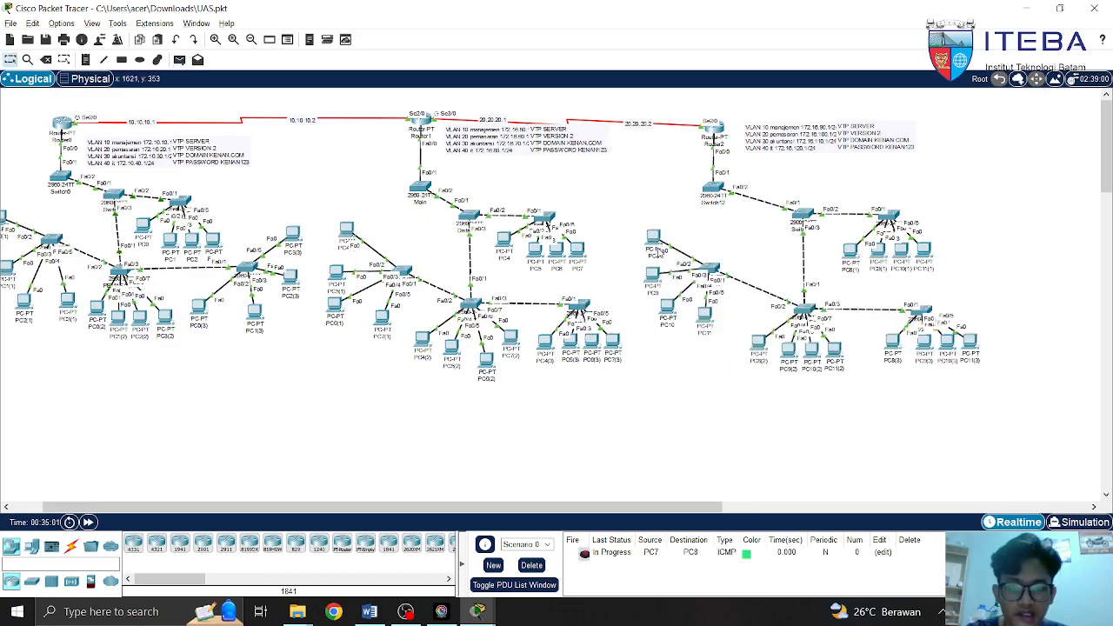
key(p)
click(577, 250)
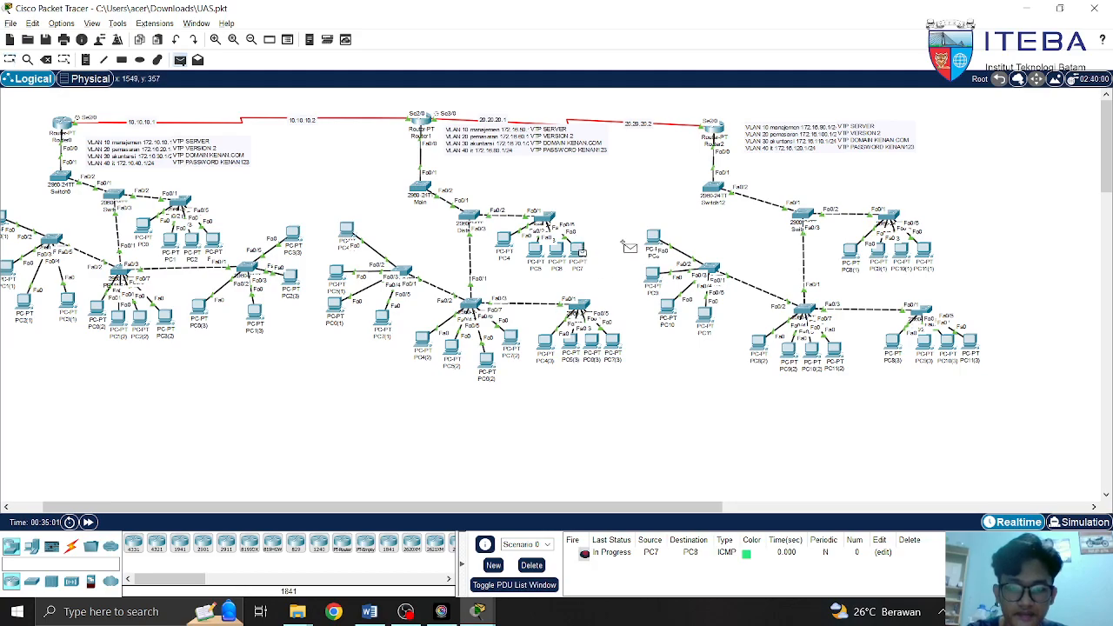
click(658, 242)
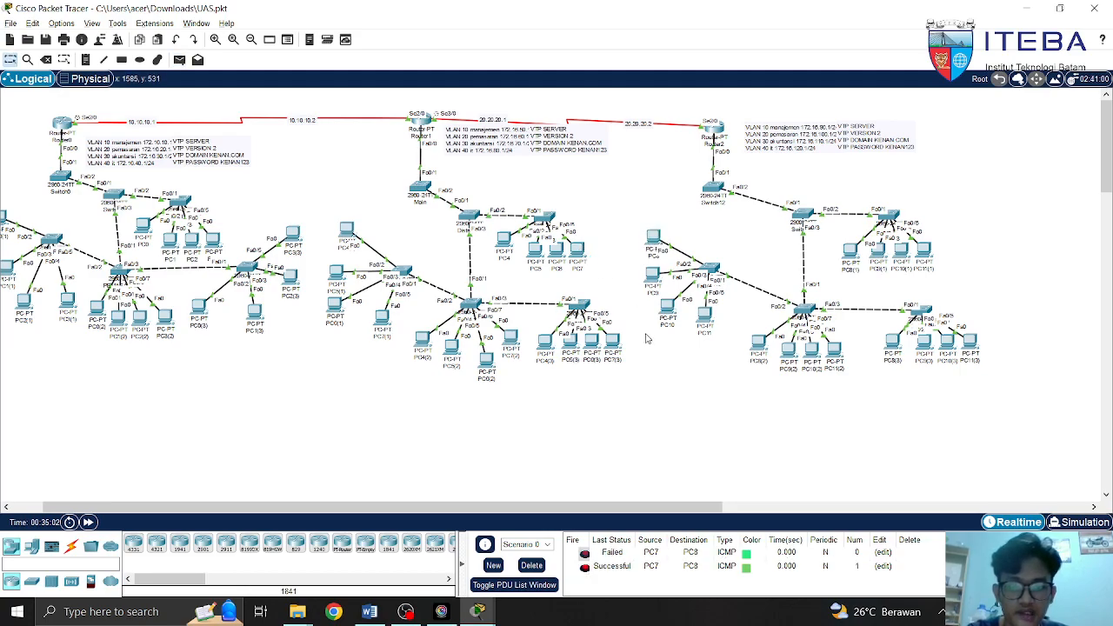
click(541, 565)
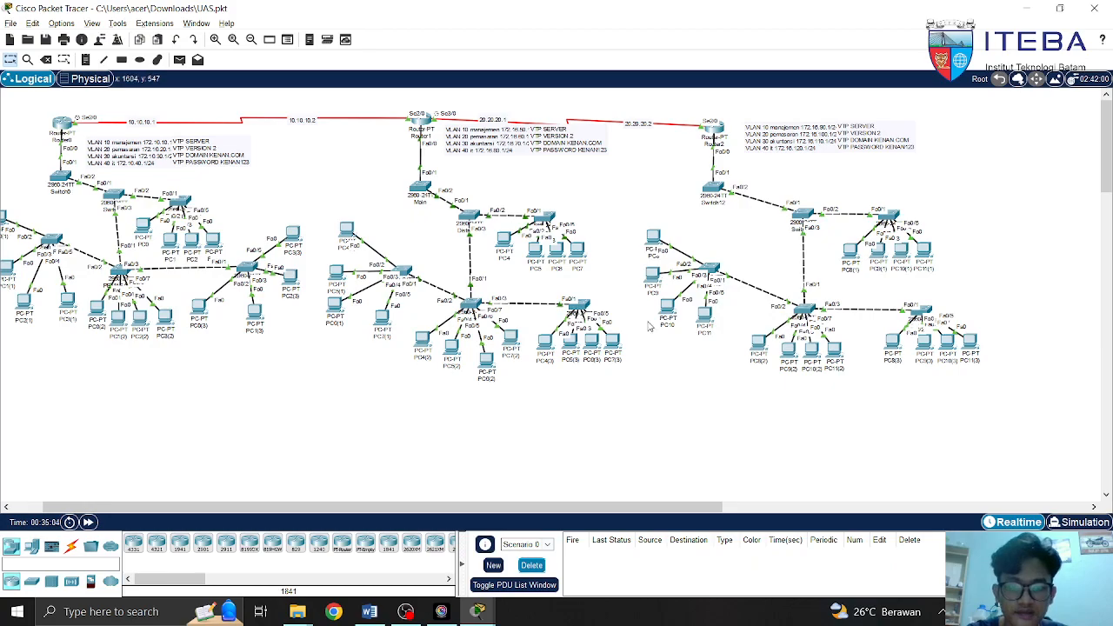
Scroll the topology back left and switch from Packet Tracer to the OBS window
drag(477, 507, 438, 507)
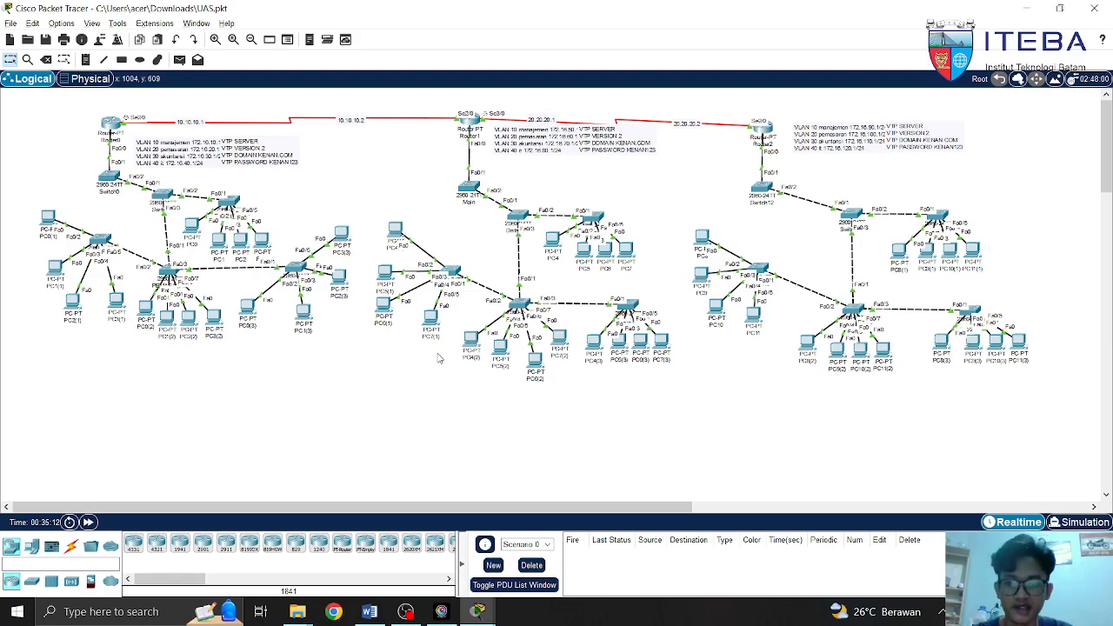
key(alt+Tab)
key(alt+Tab)
key(alt+Tab)
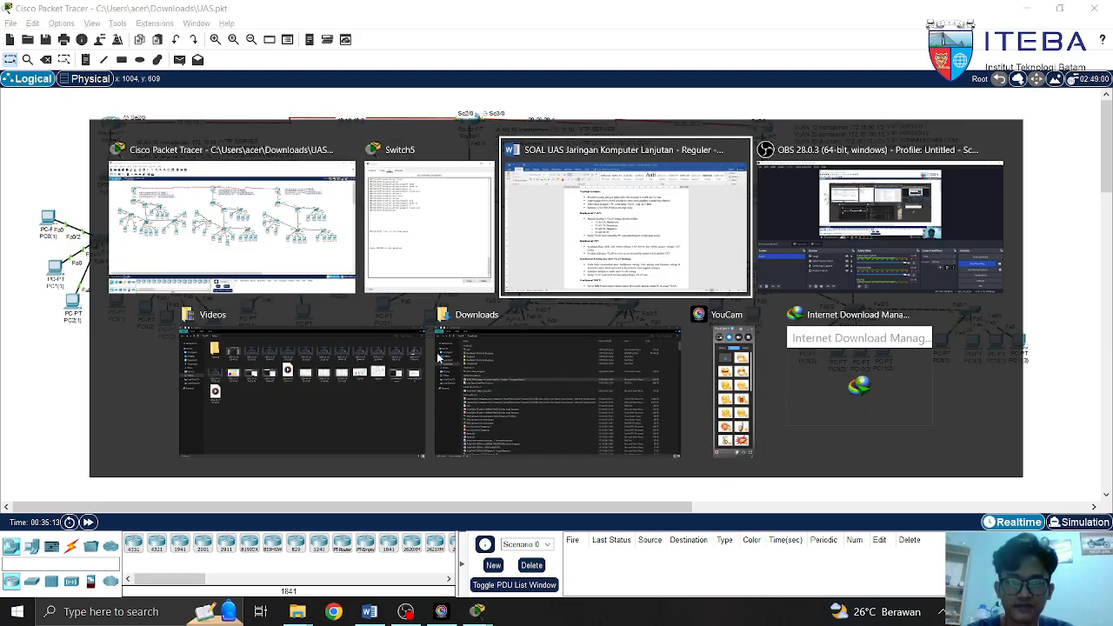